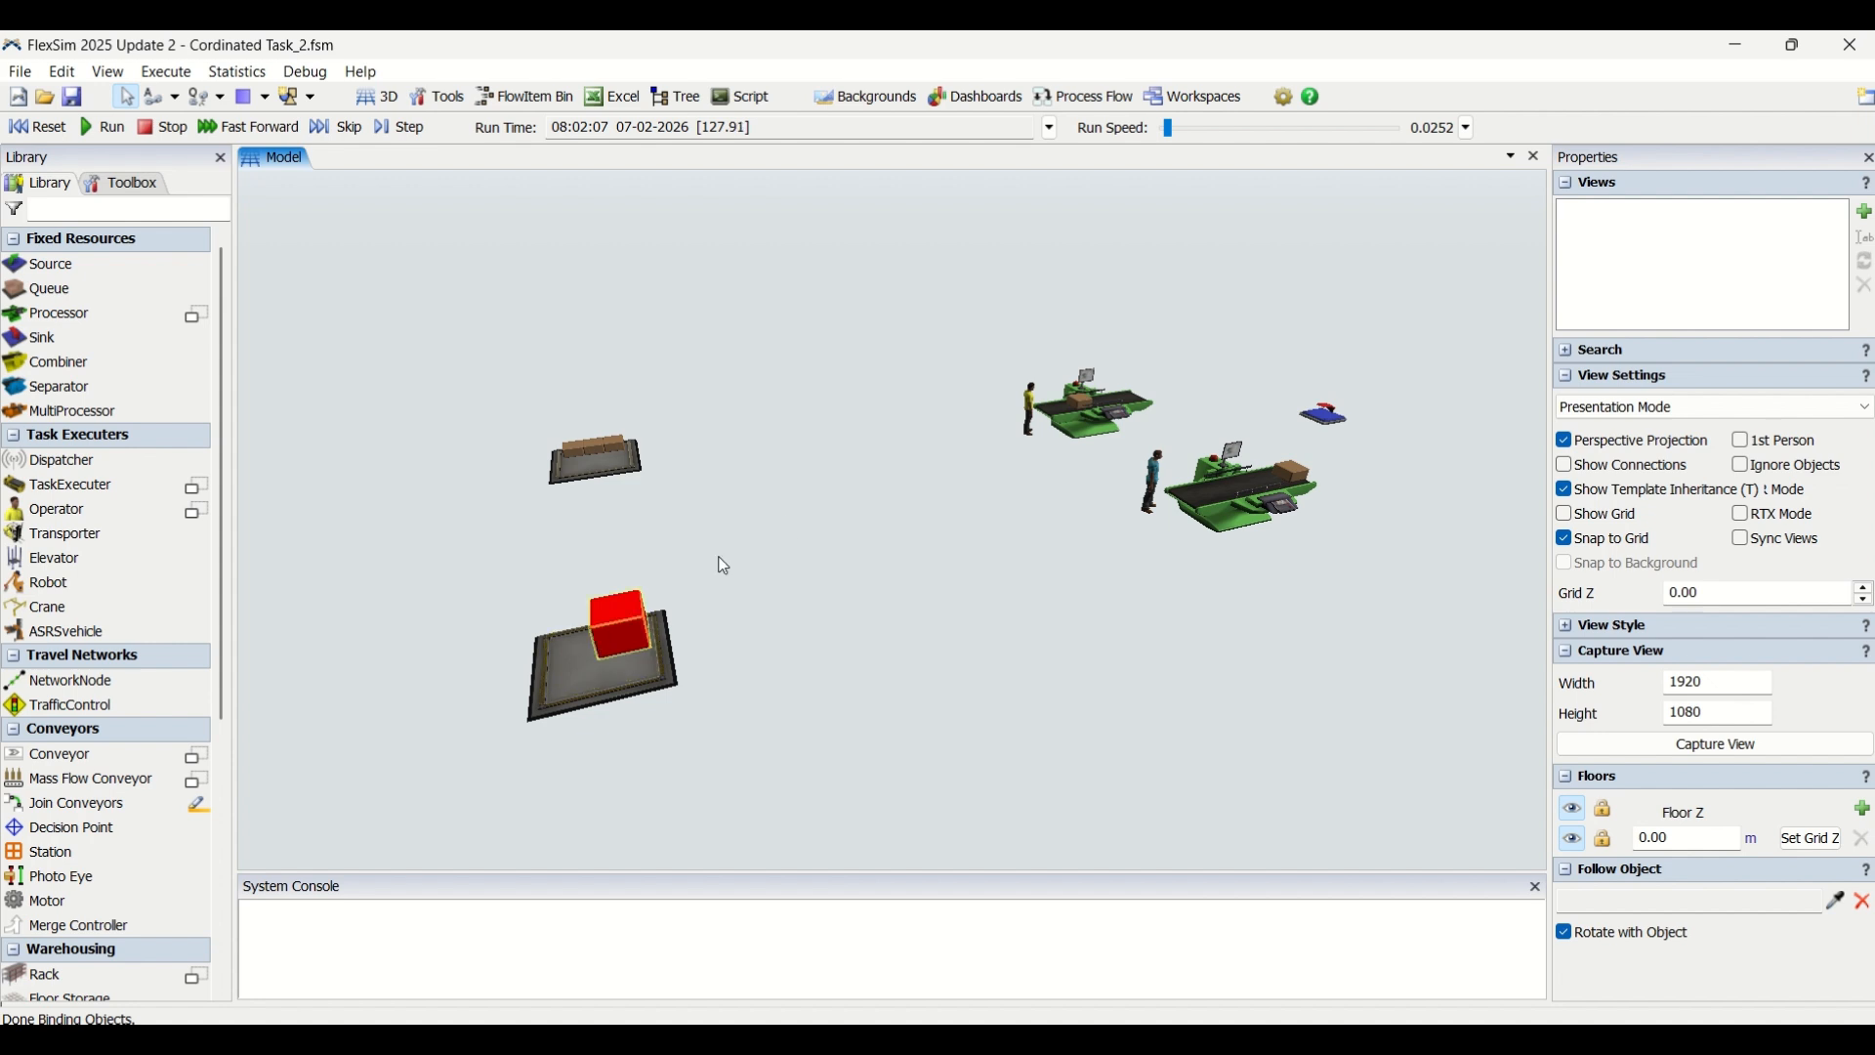
Vary the run speed between about 0.27 and 2.05 to watch the operators transport boxes in the running model.
{"action": "left_click", "coordinate": [626, 631]}
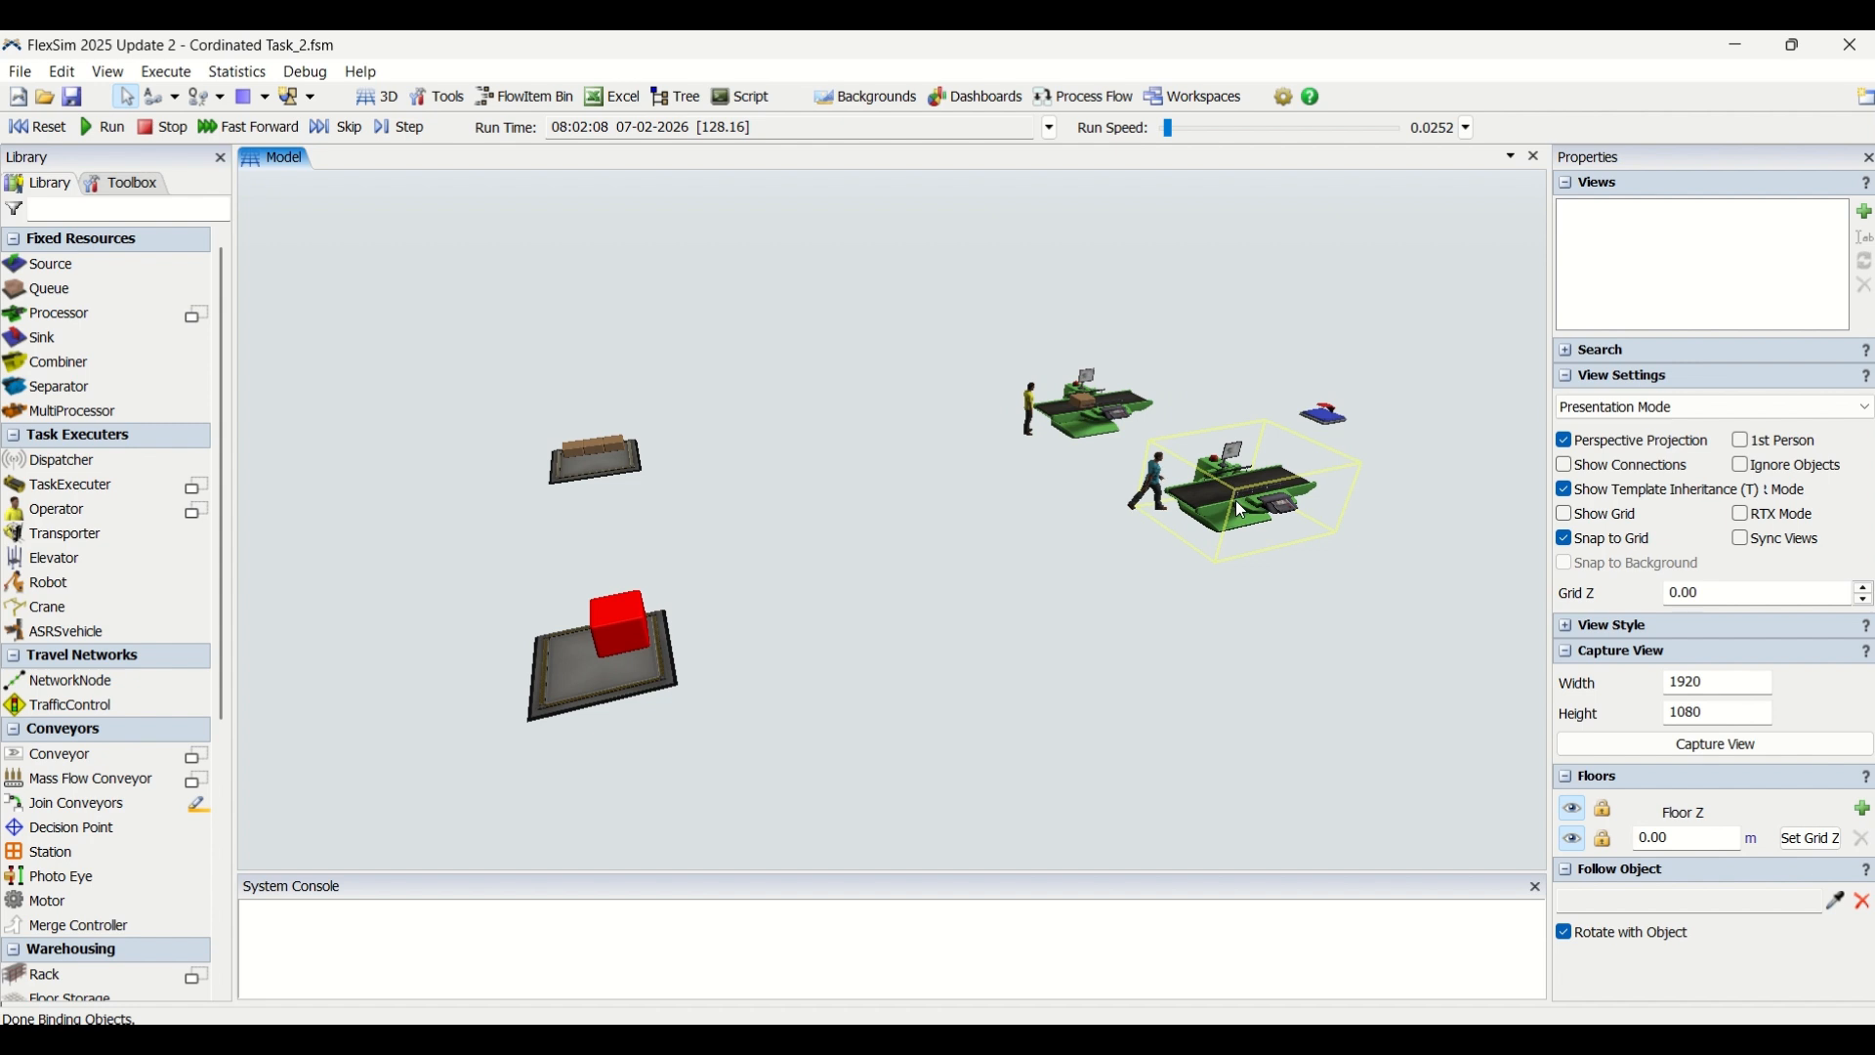
{"action": "left_click", "coordinate": [1170, 132]}
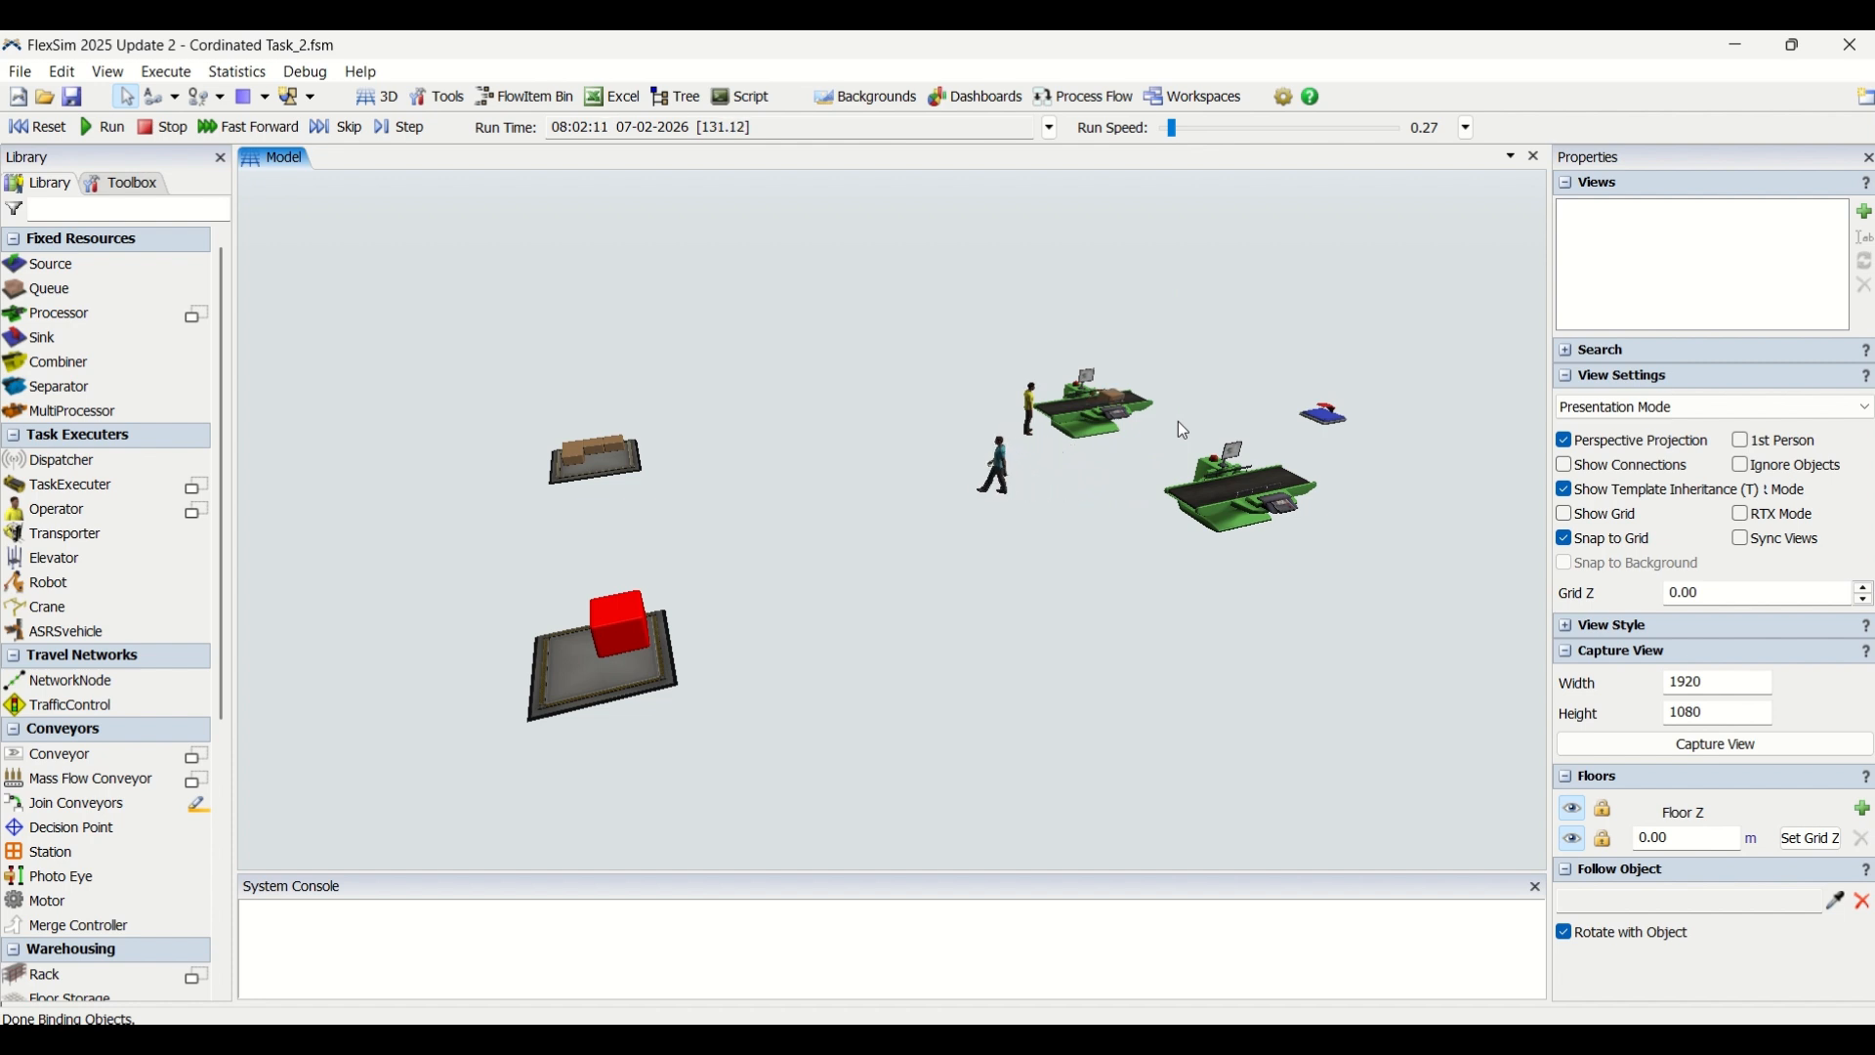
{"action": "left_click_drag", "start_coordinate": [1171, 130], "coordinate": [1176, 130]}
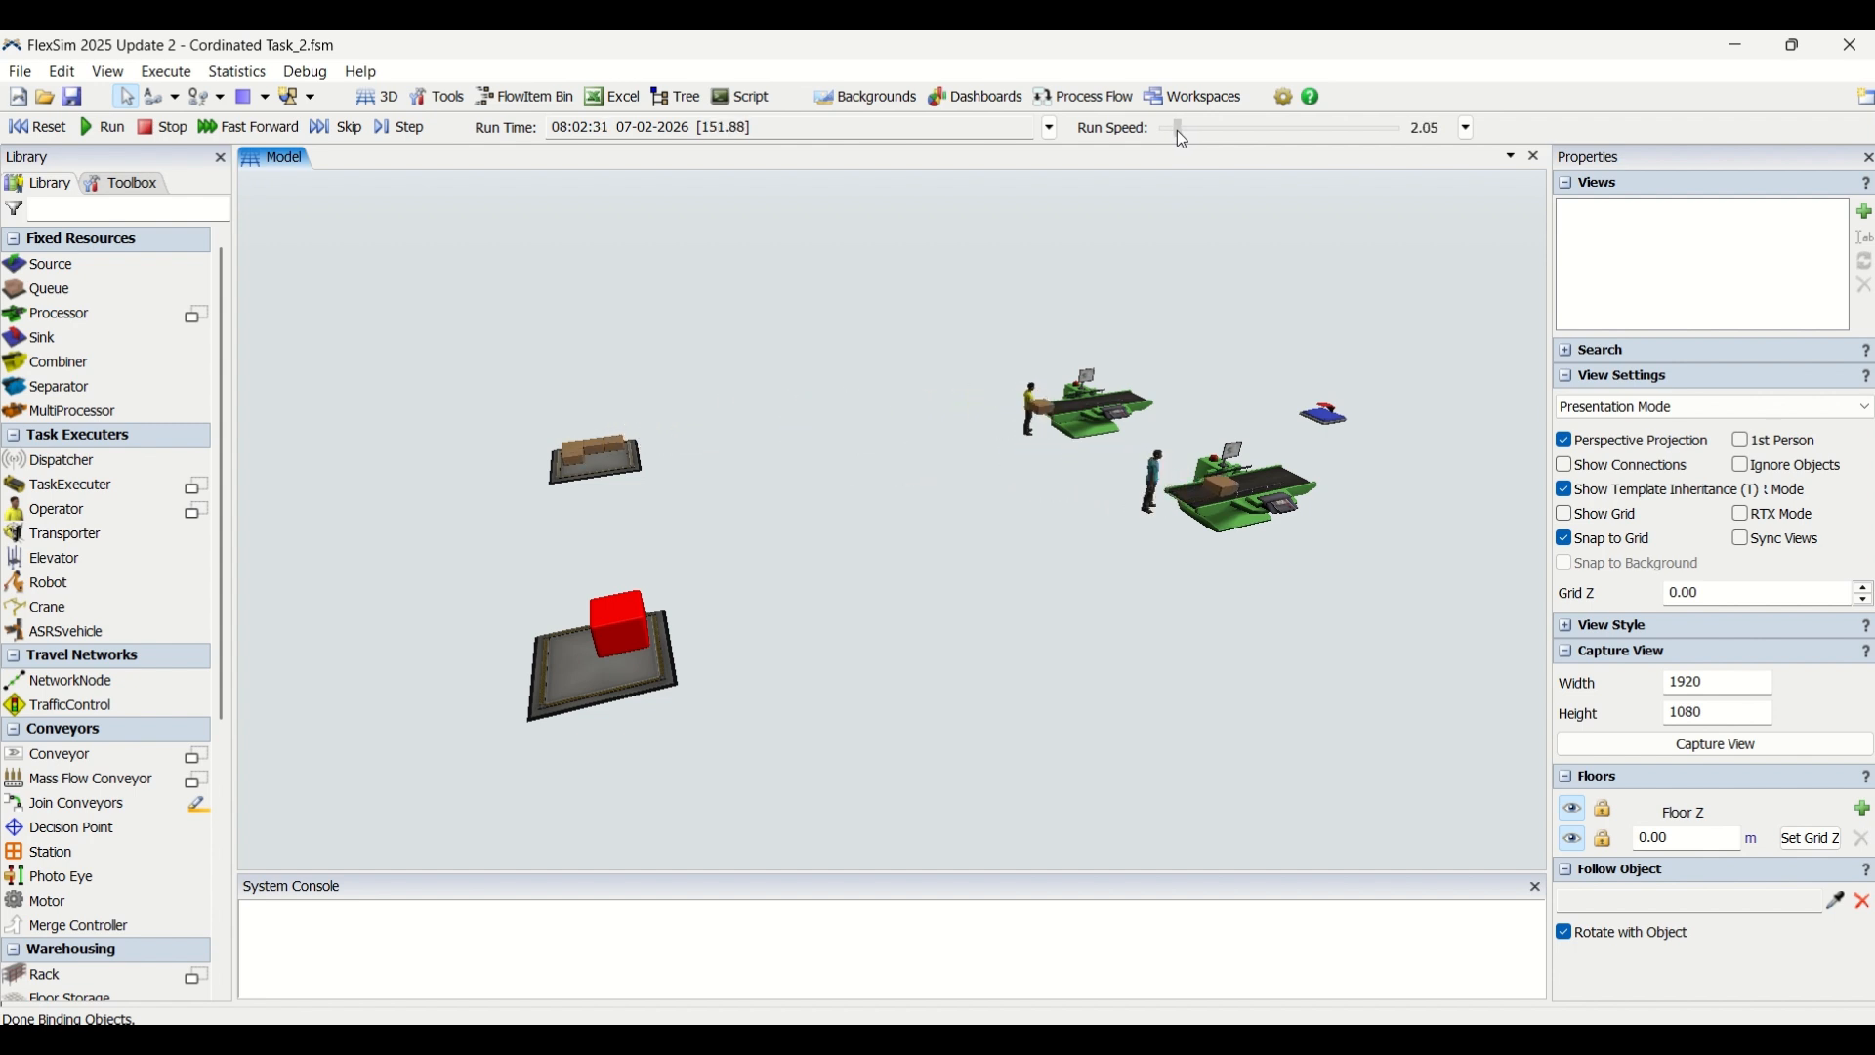
{"action": "left_click_drag", "start_coordinate": [1176, 131], "coordinate": [1174, 131]}
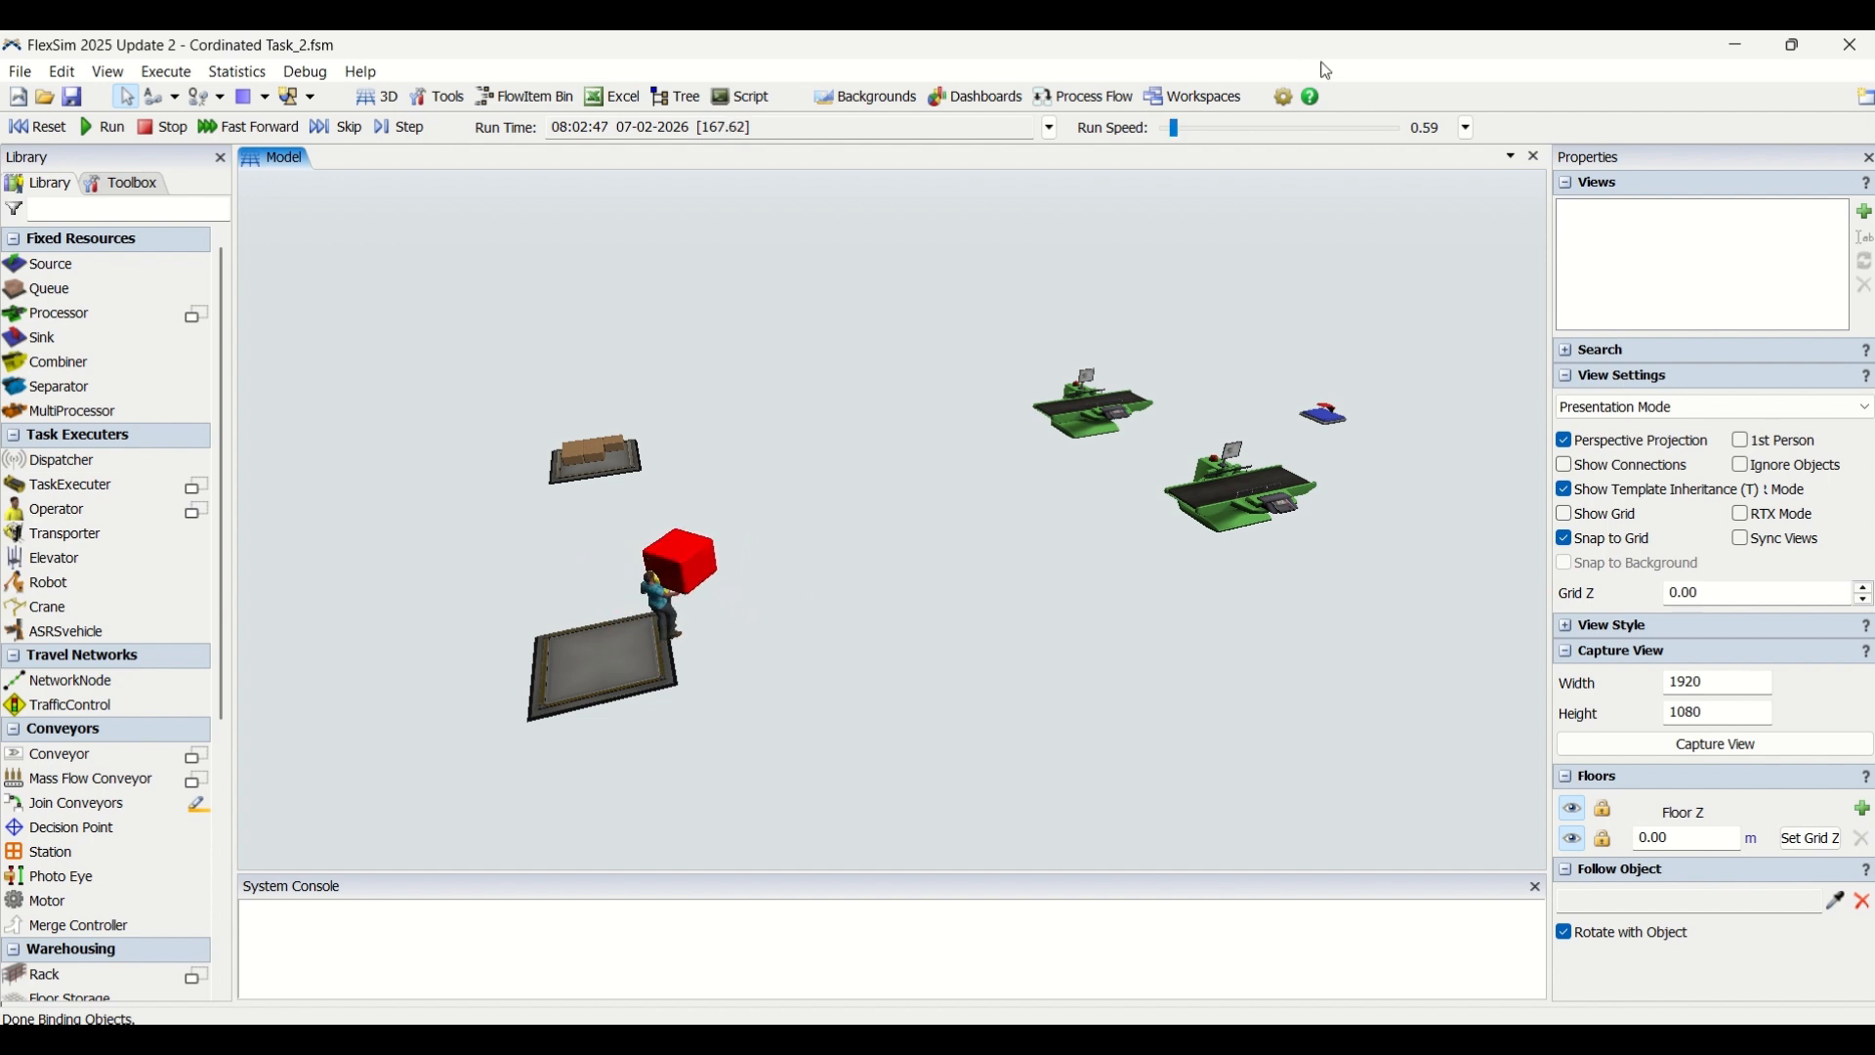
{"action": "left_click_drag", "start_coordinate": [1173, 128], "coordinate": [1174, 127]}
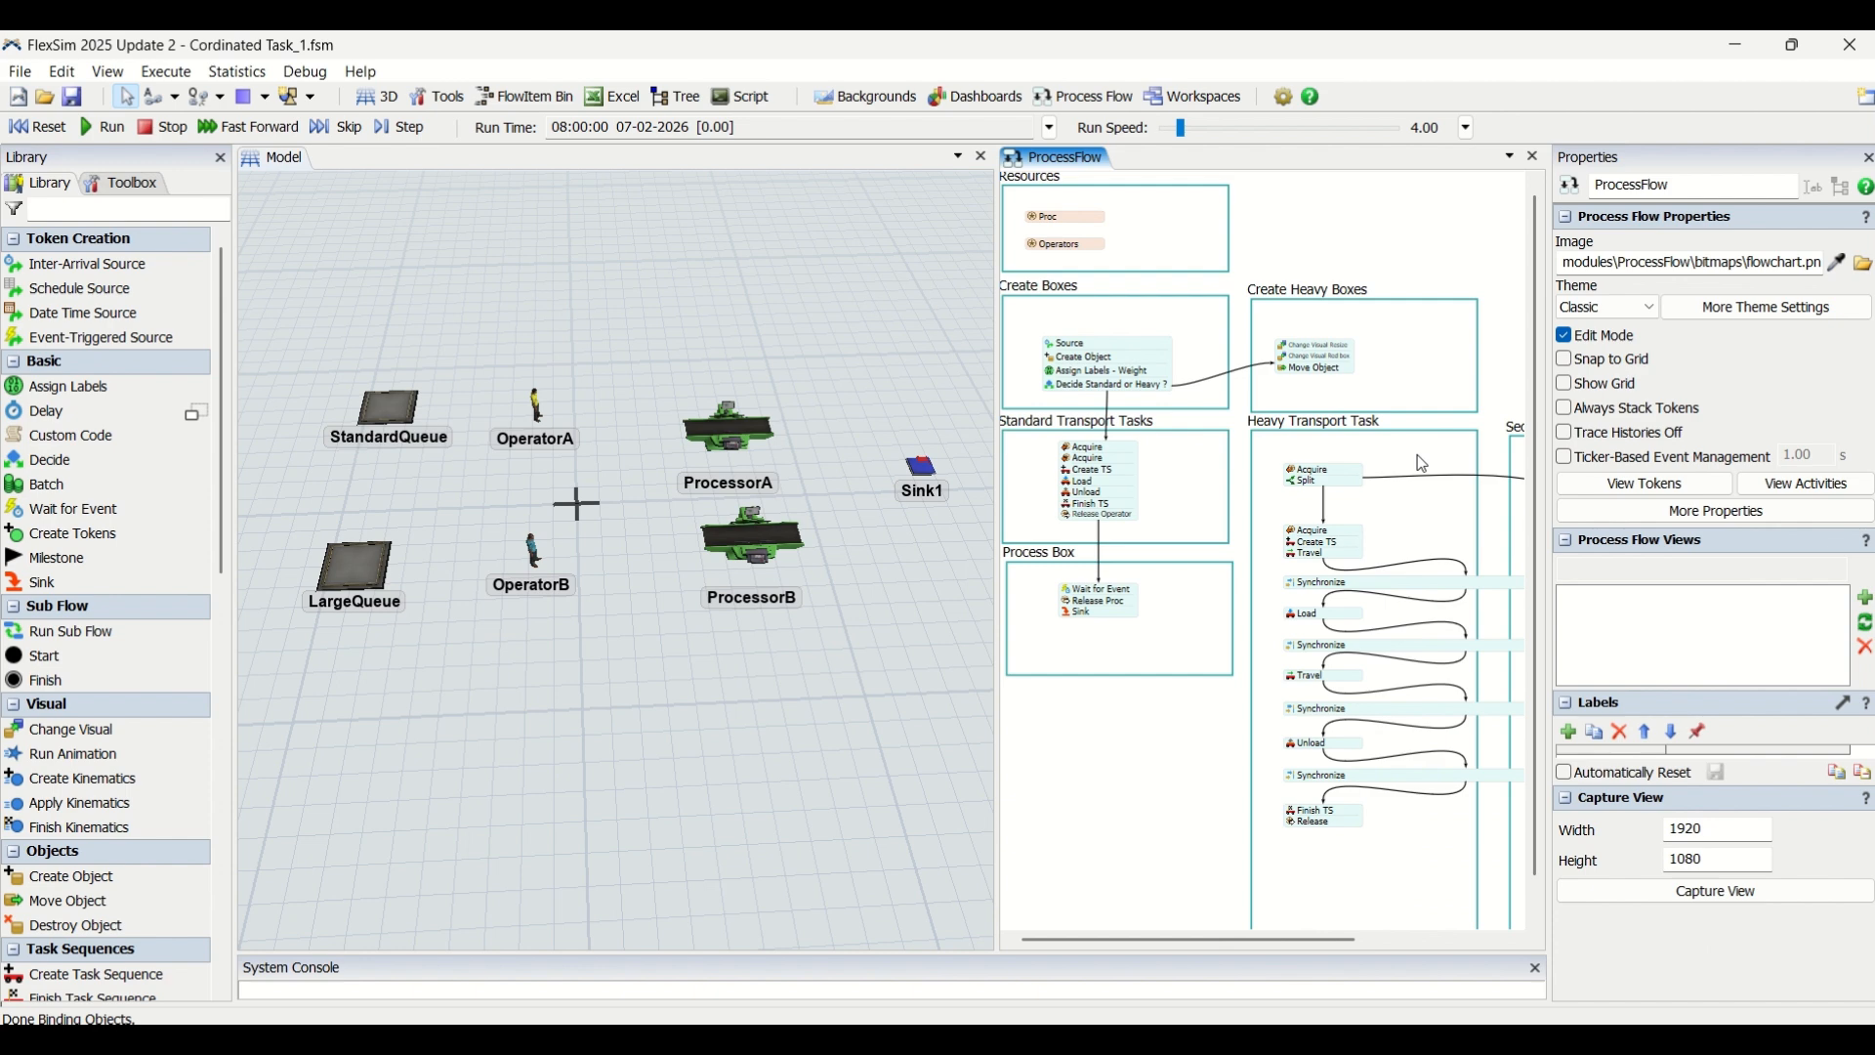
Review the Create TS settings in Heavy Transport Task and set the first Travel activity's destination to LargeQueue.
{"action": "double_click", "coordinate": [1308, 542]}
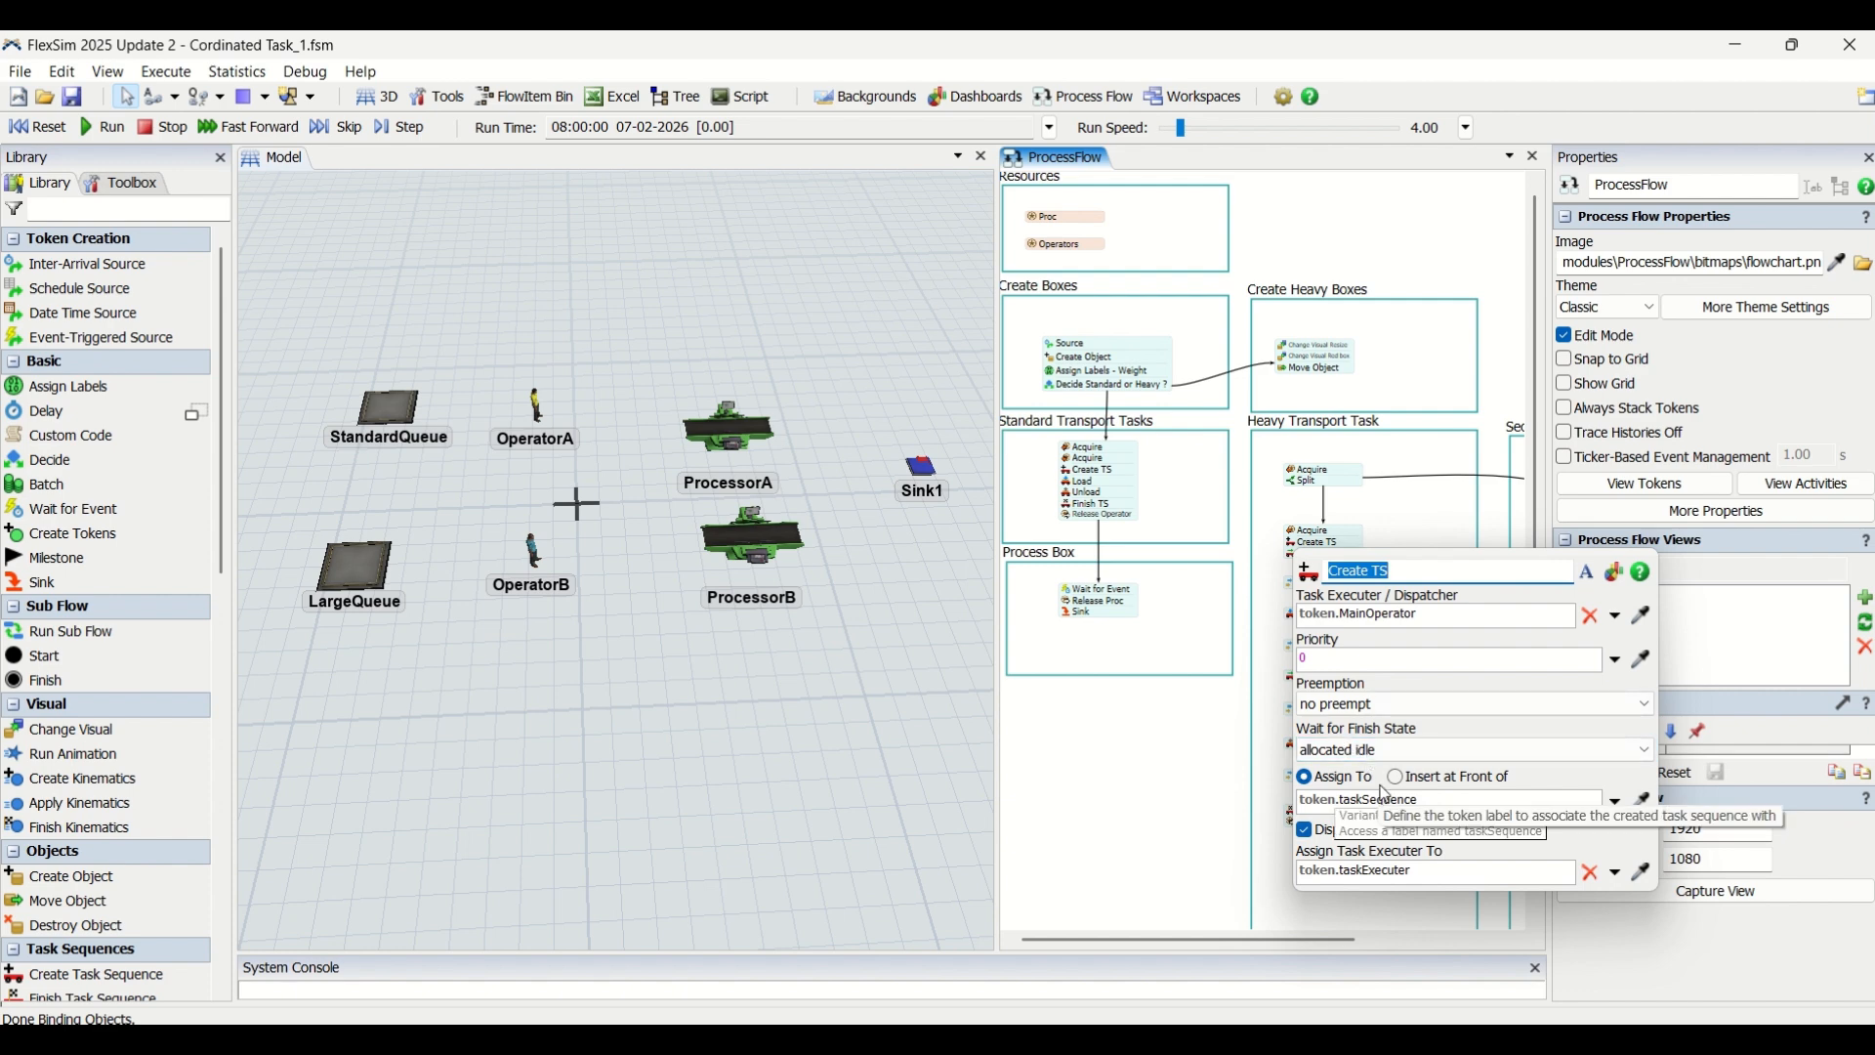
{"action": "left_click", "coordinate": [1423, 517]}
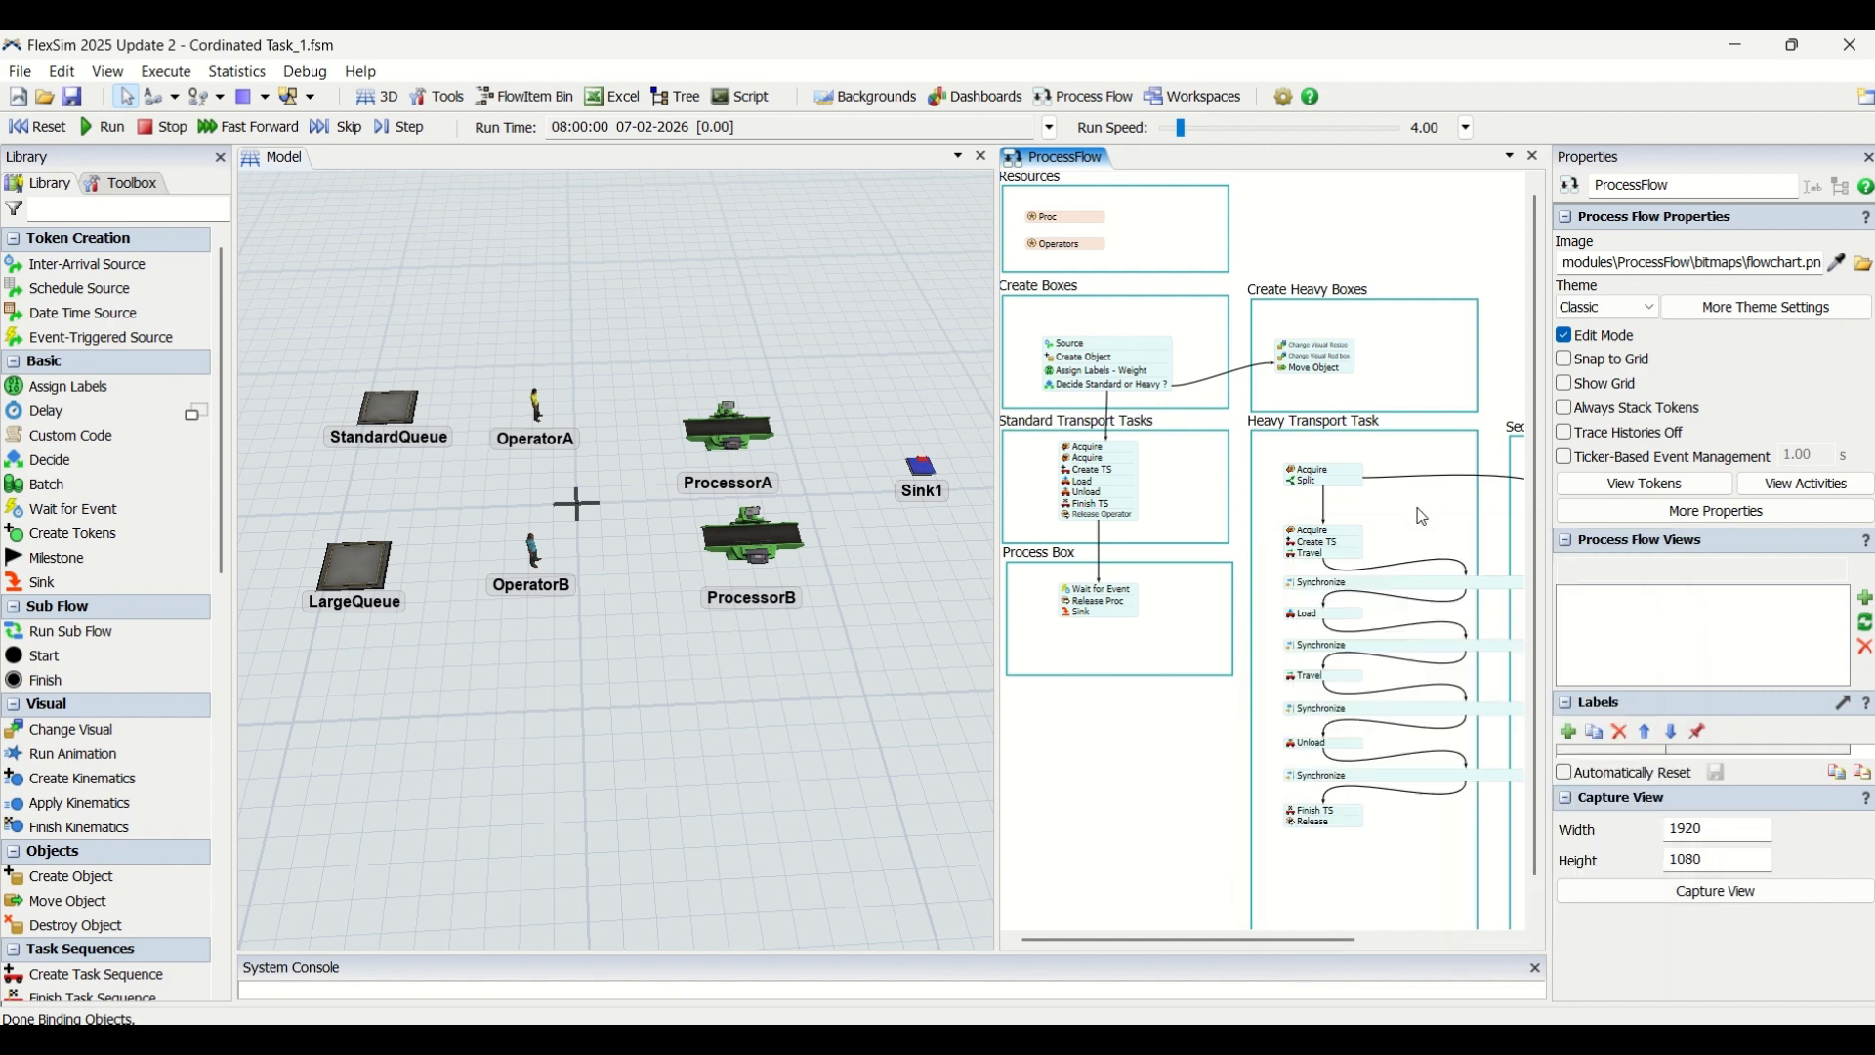
{"action": "double_click", "coordinate": [1299, 560]}
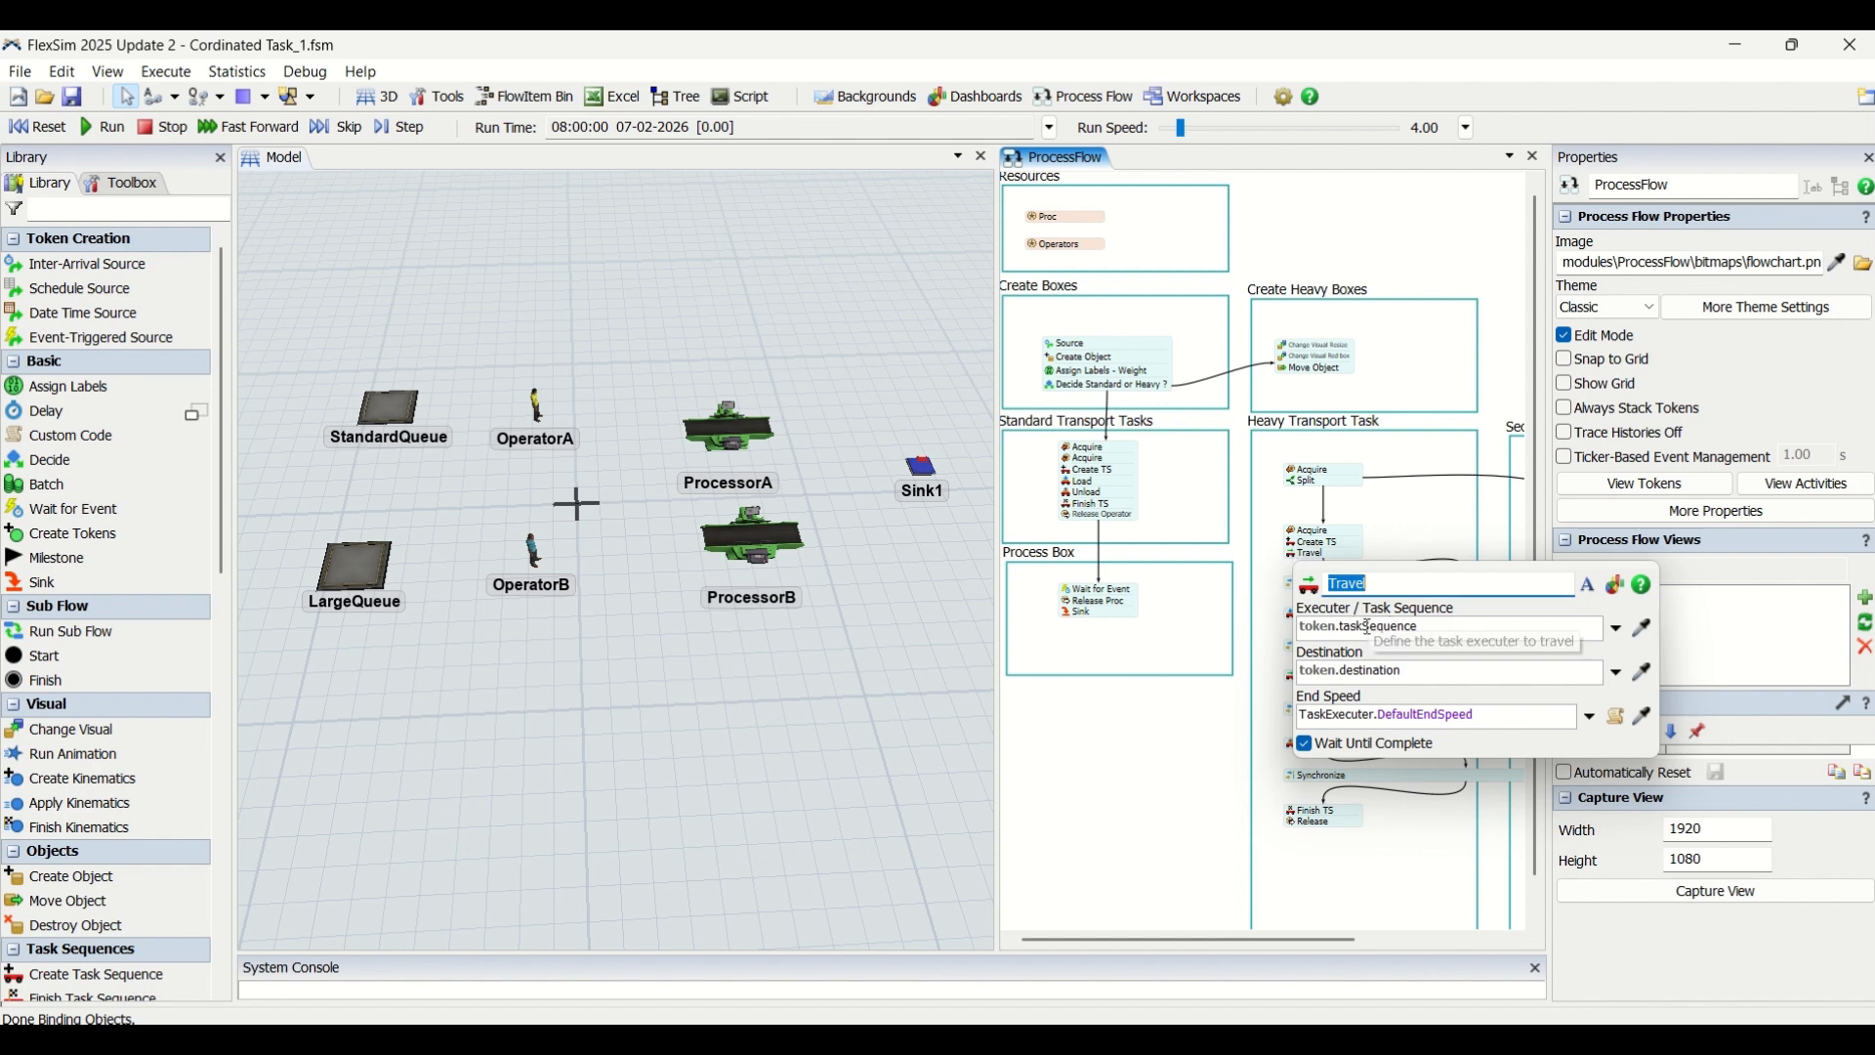
{"action": "double_click", "coordinate": [1385, 673]}
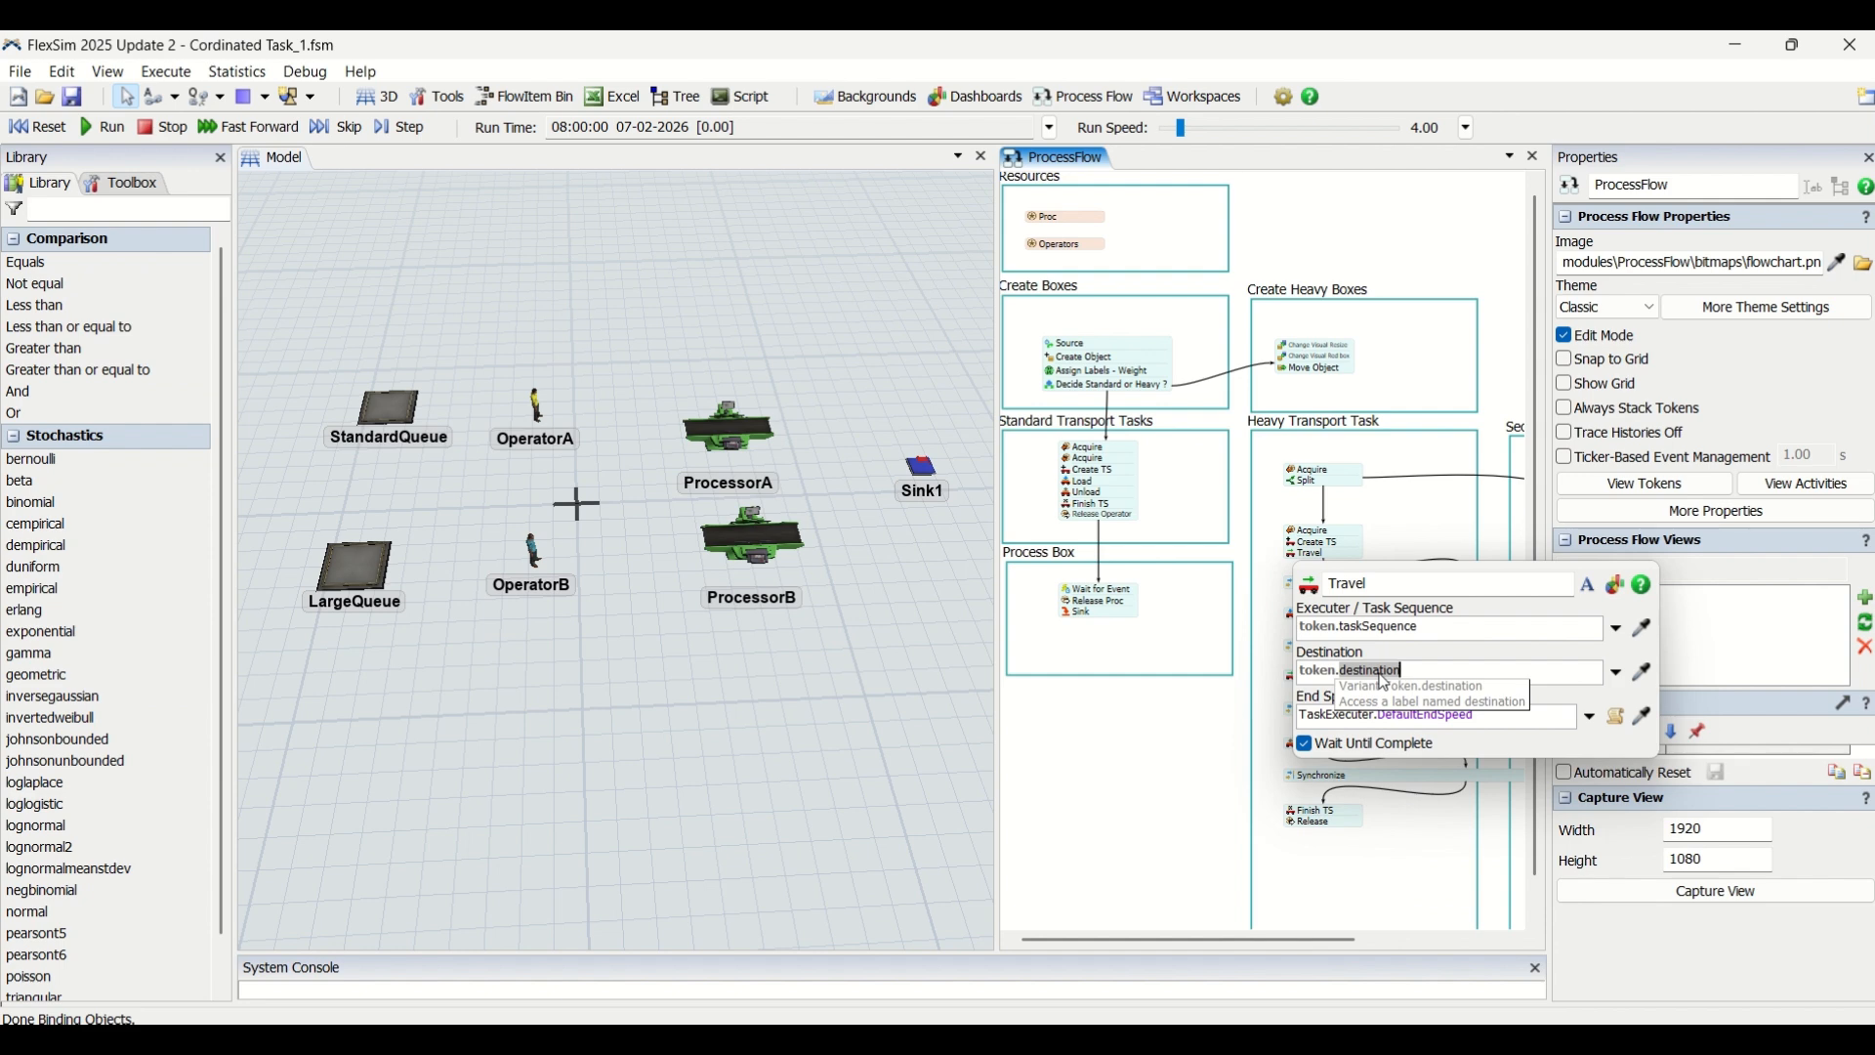
{"action": "left_click", "coordinate": [1644, 673]}
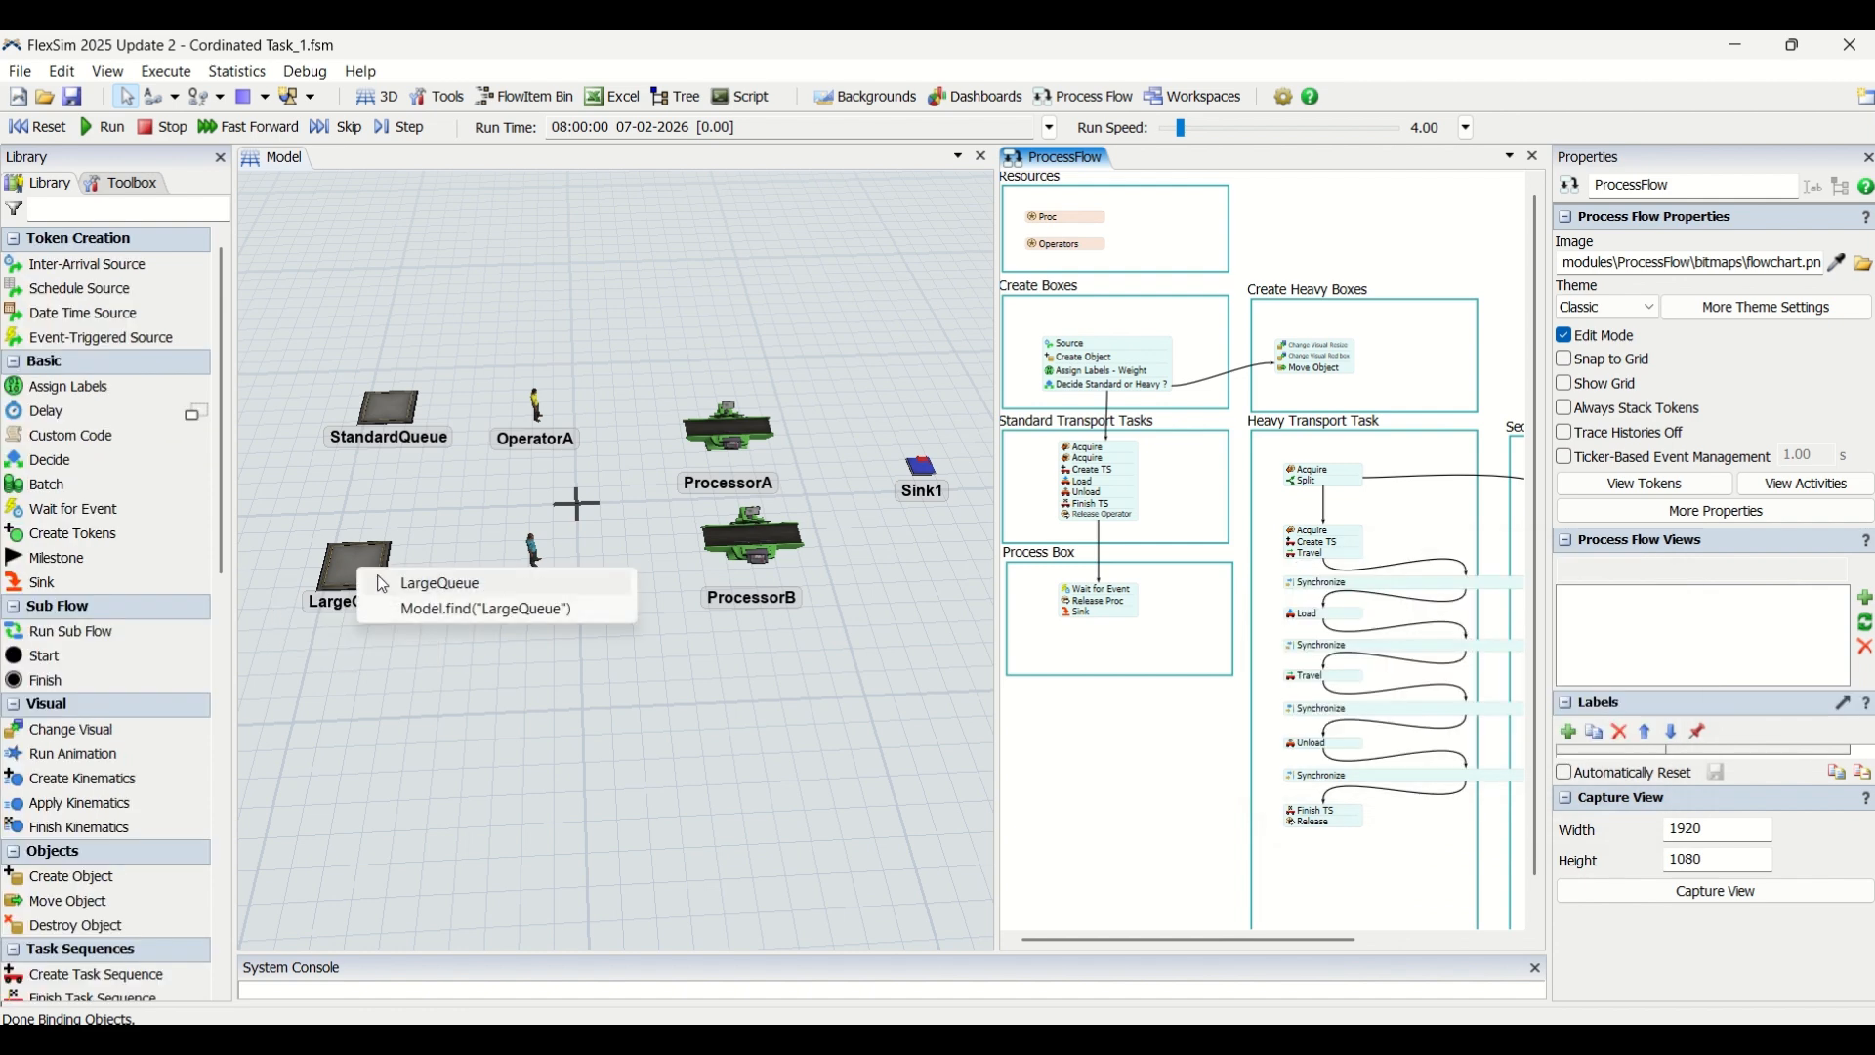
{"action": "left_click", "coordinate": [385, 584]}
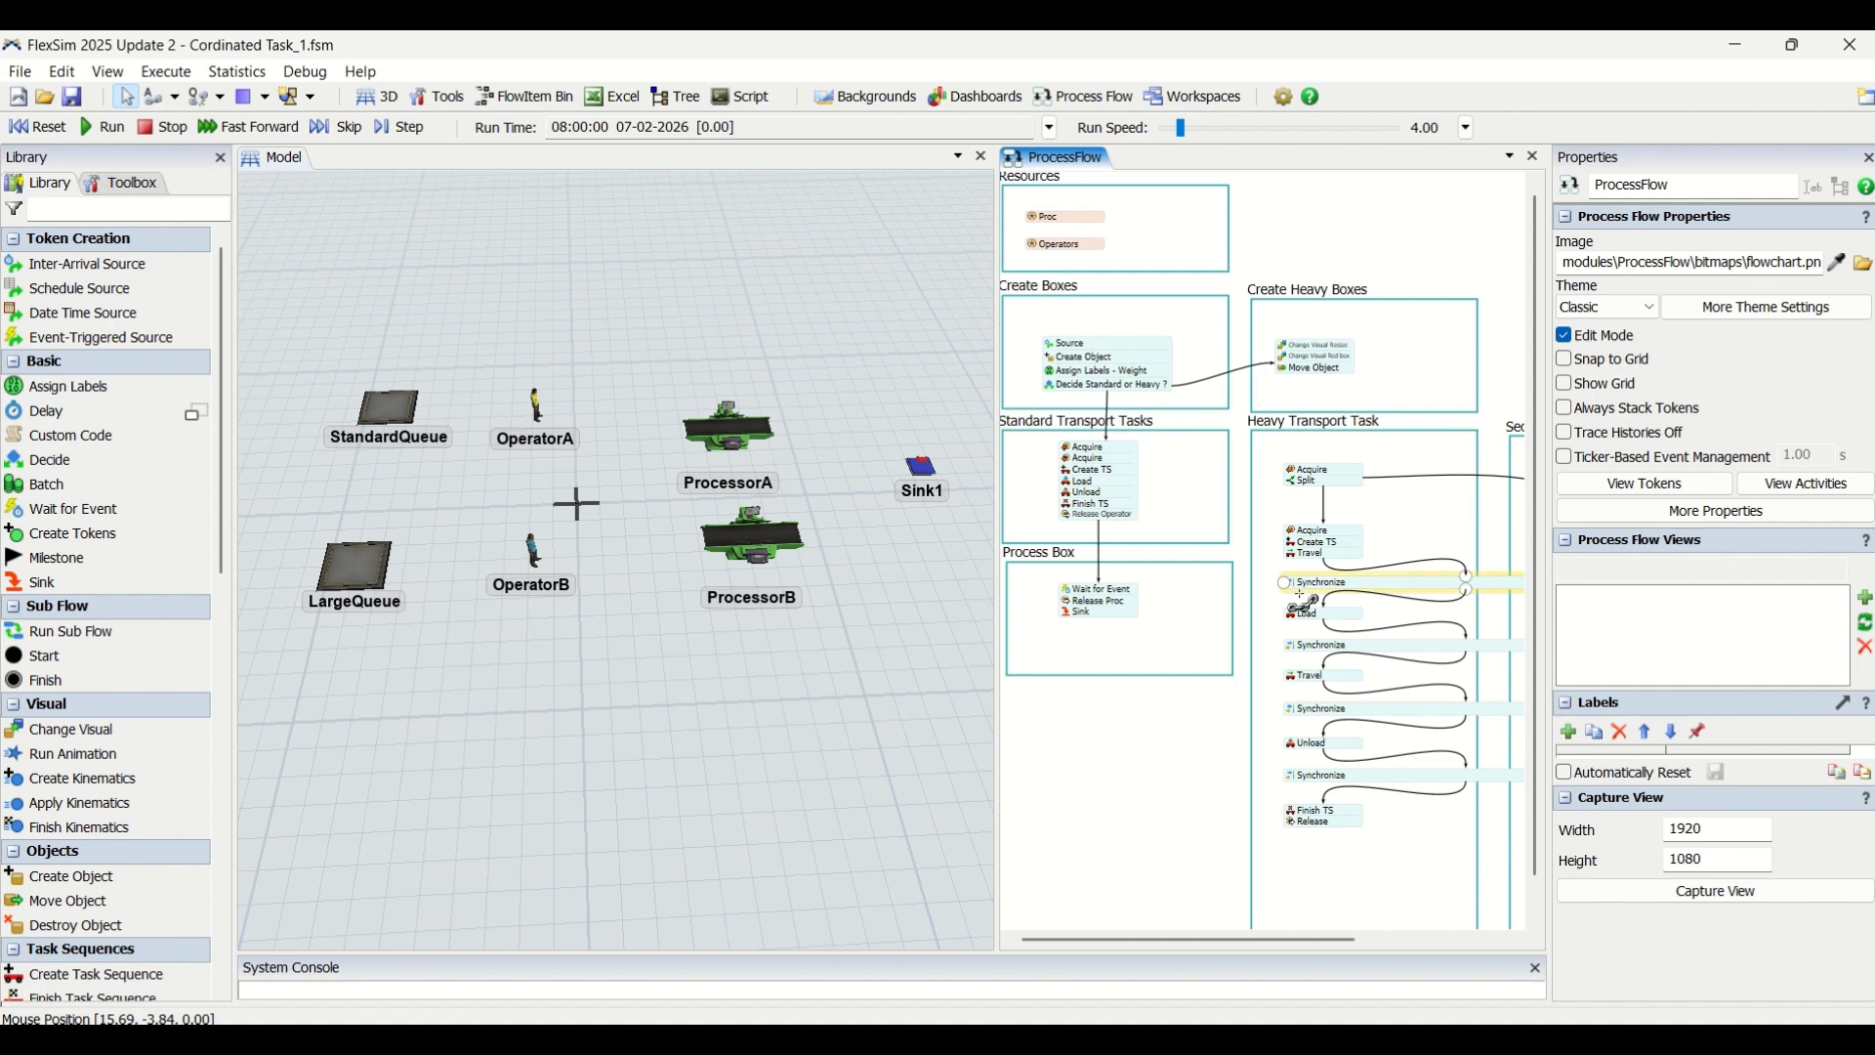
Set the item of the Load activity in Heavy Transport Task to token.Box.
{"action": "double_click", "coordinate": [1292, 618]}
{"action": "double_click", "coordinate": [1353, 733]}
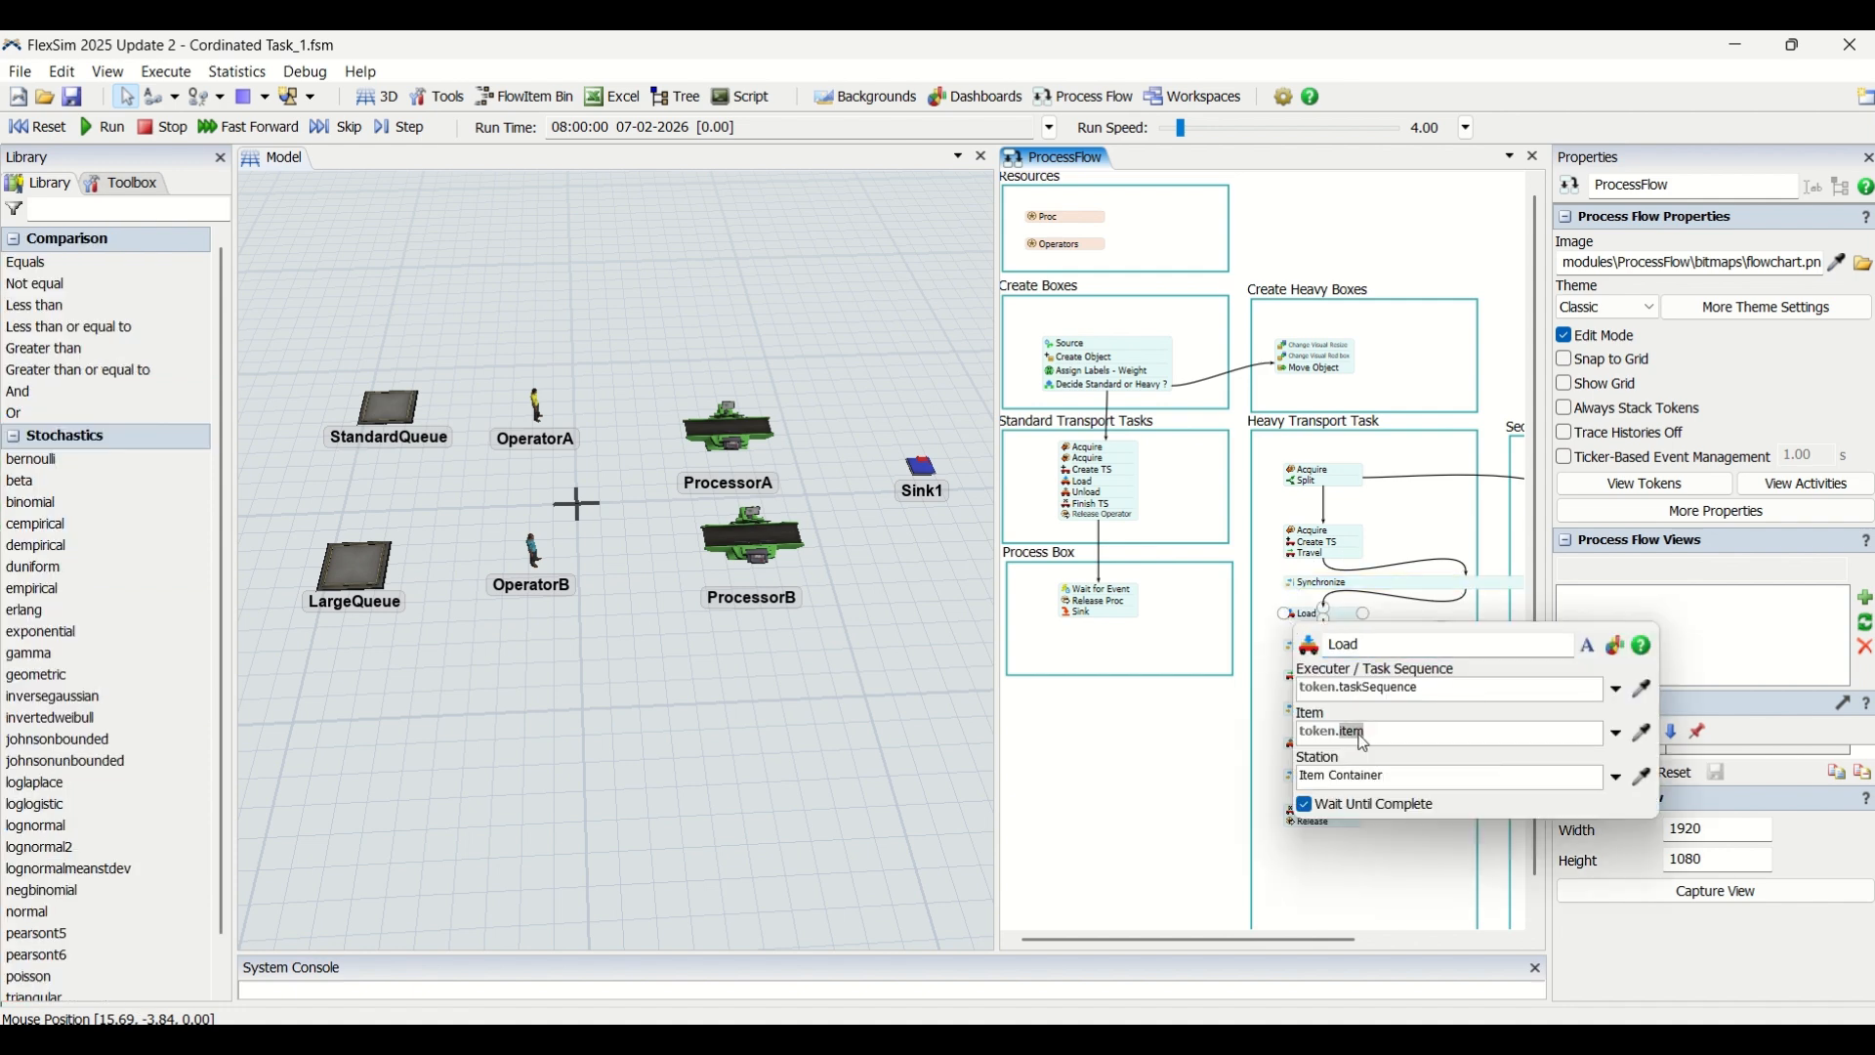
{"action": "type", "text": "Box"}
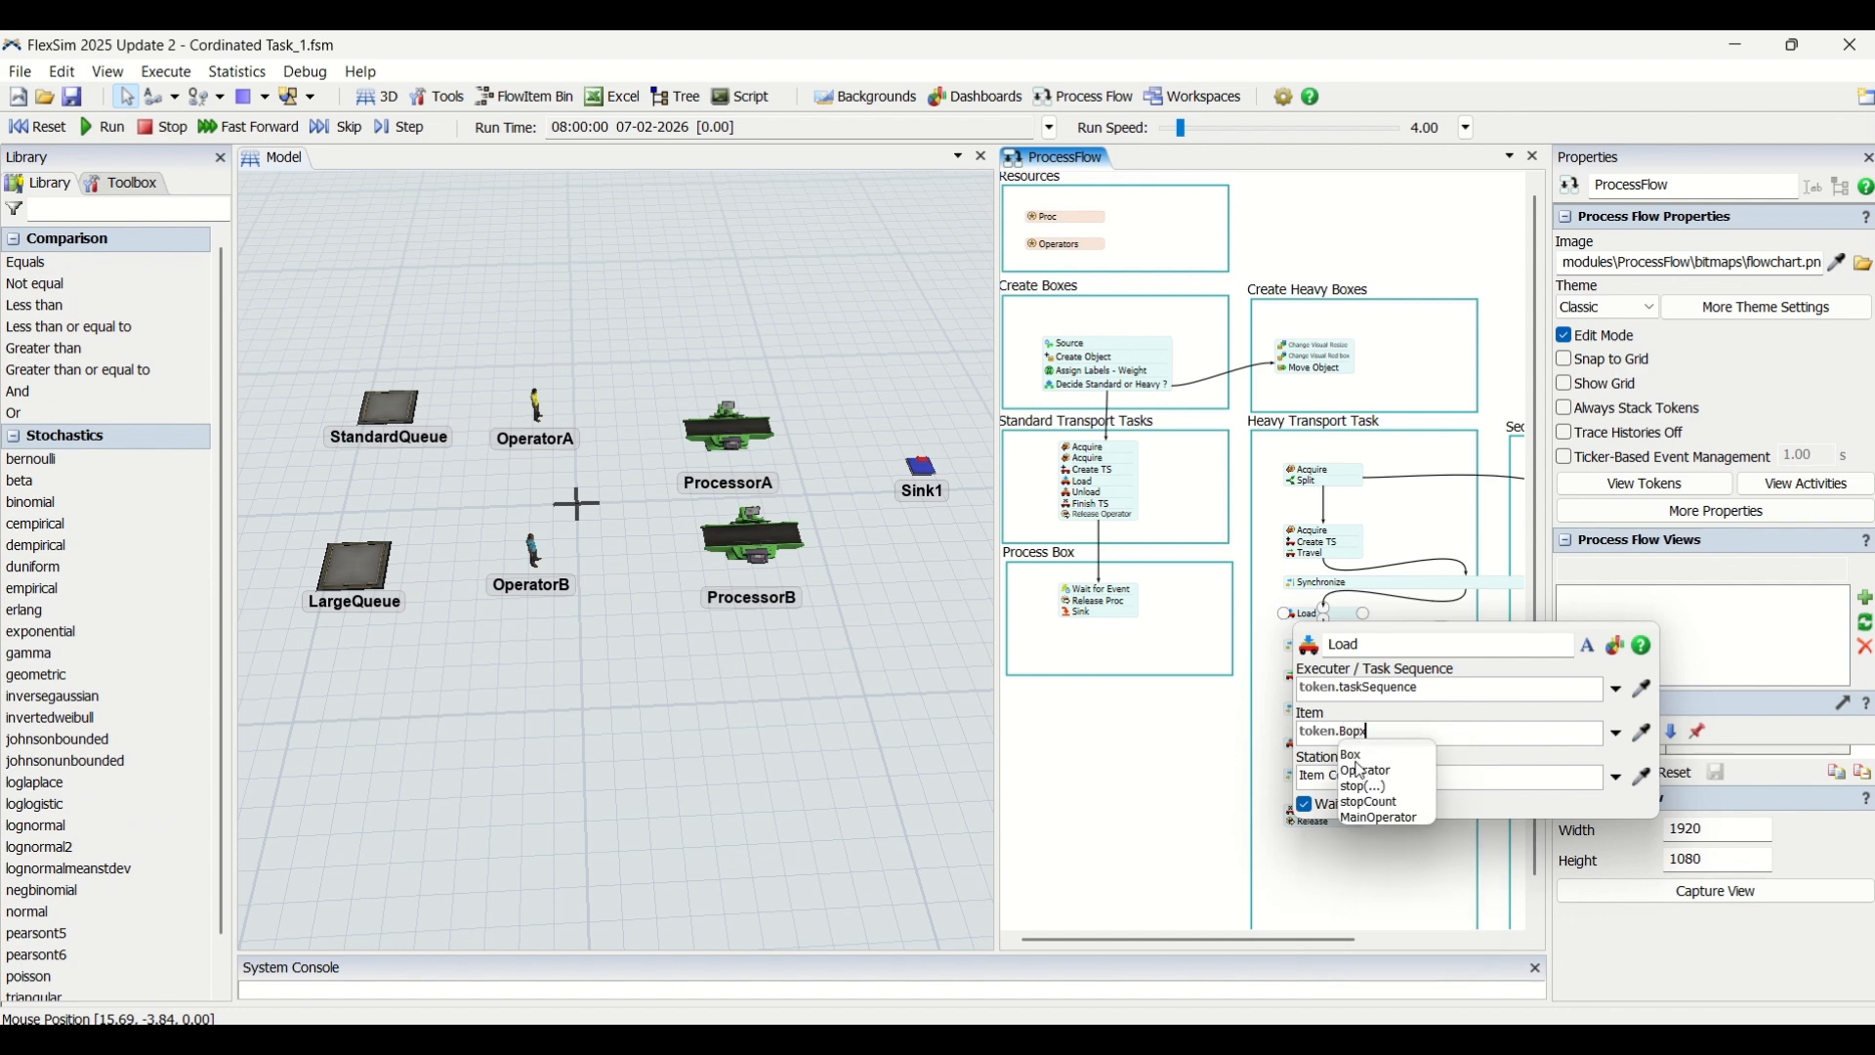
{"action": "left_click", "coordinate": [1357, 758]}
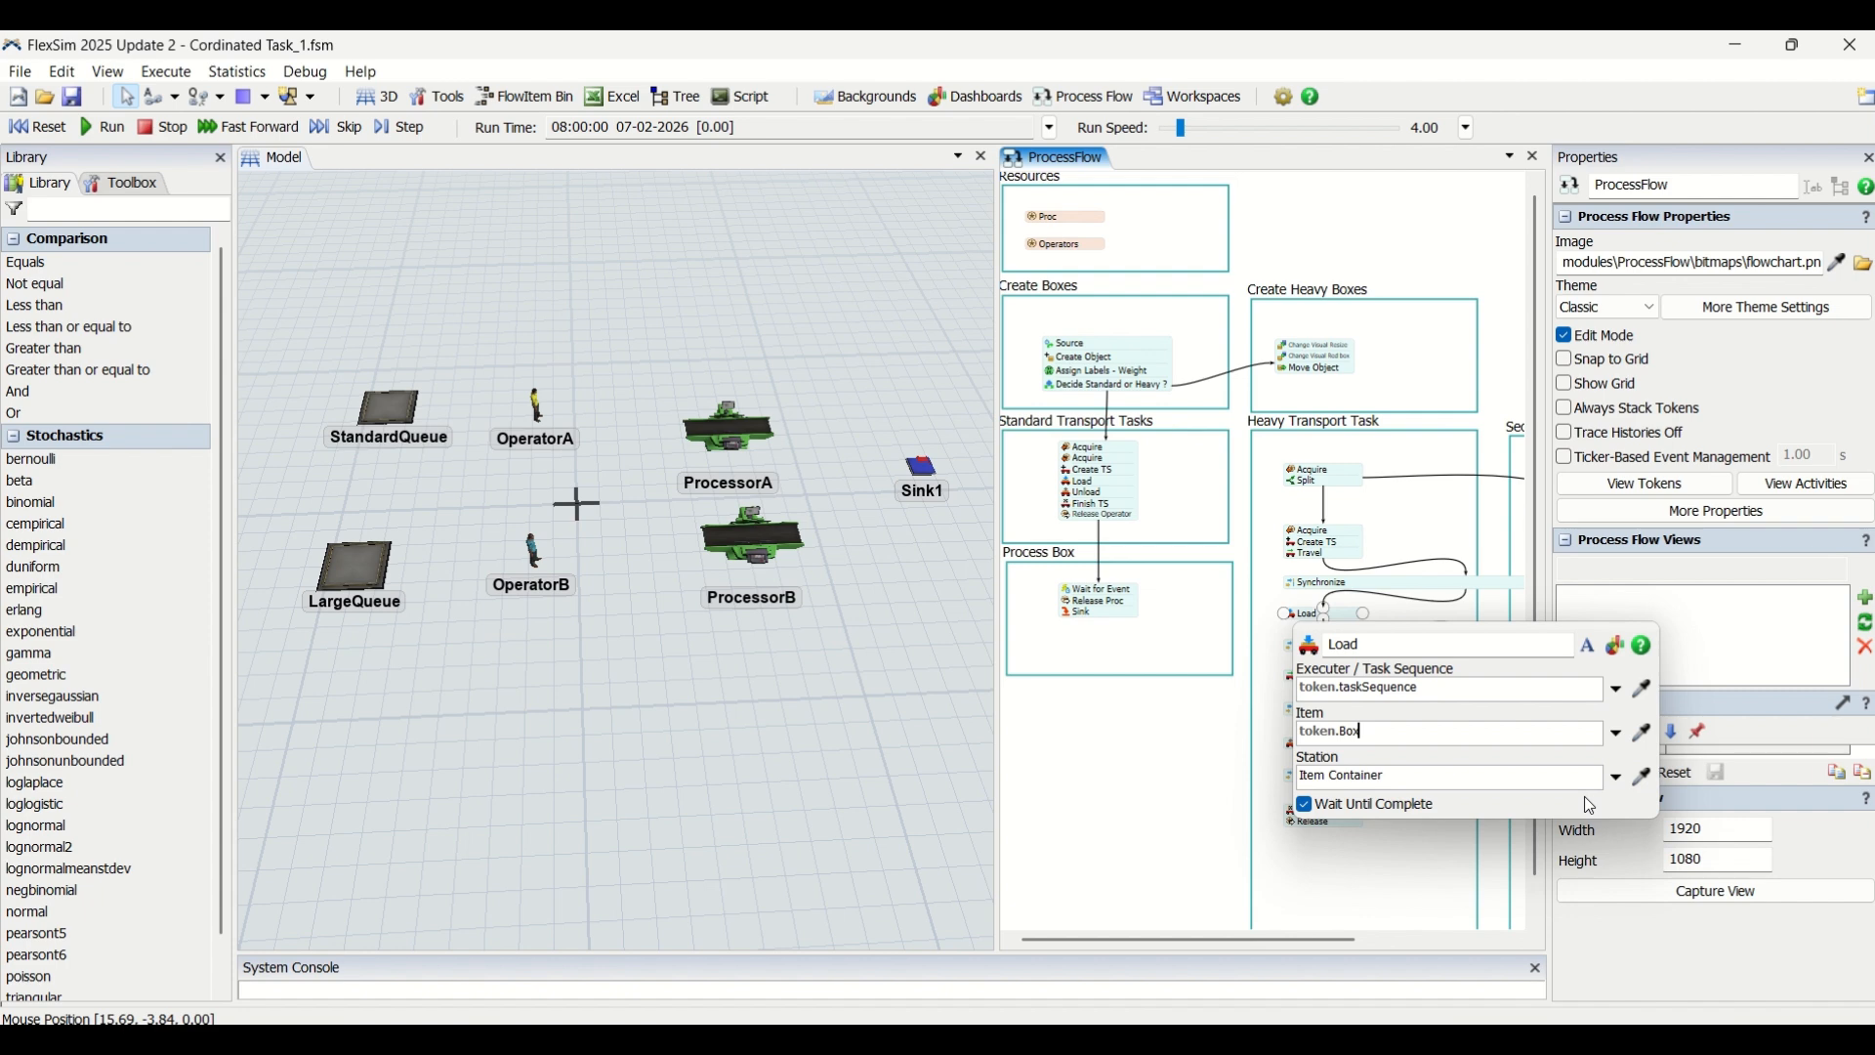
Set the destination of the second Travel activity in Heavy Transport Task to token.Processor.
{"action": "left_click", "coordinate": [1291, 675]}
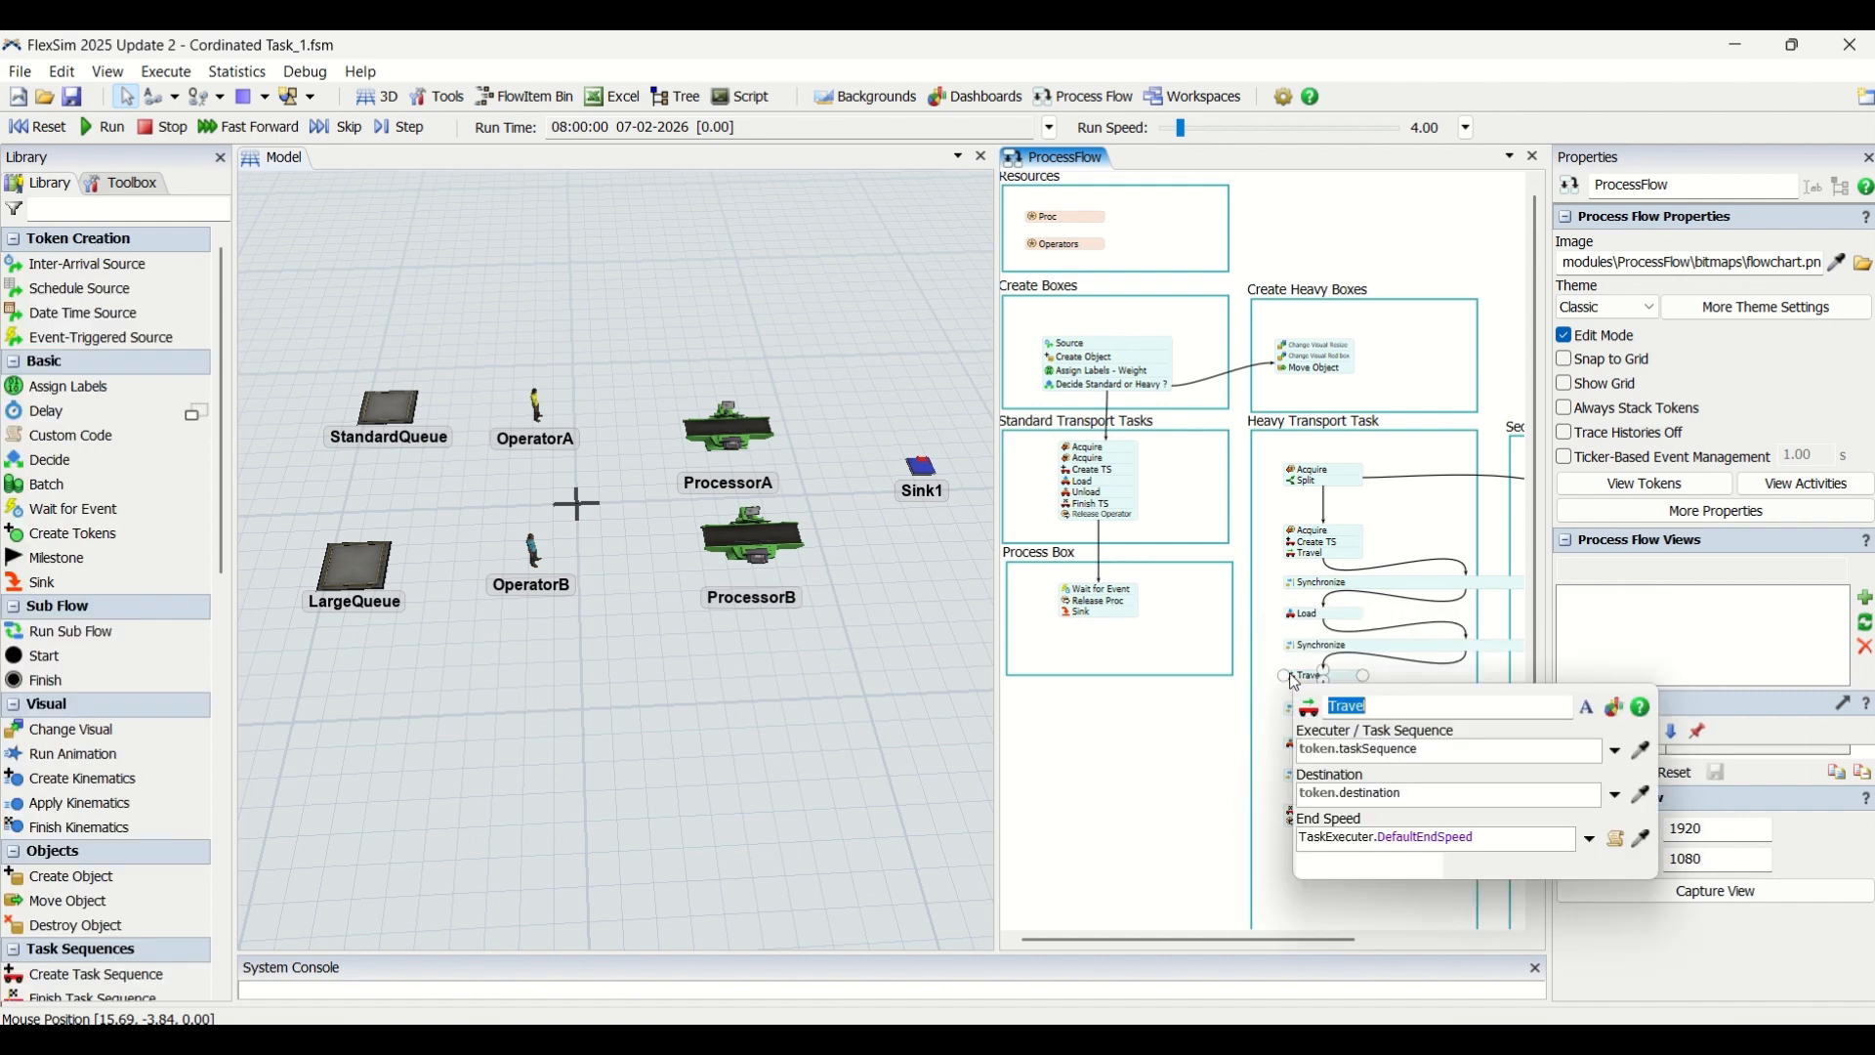
{"action": "left_click", "coordinate": [1648, 793]}
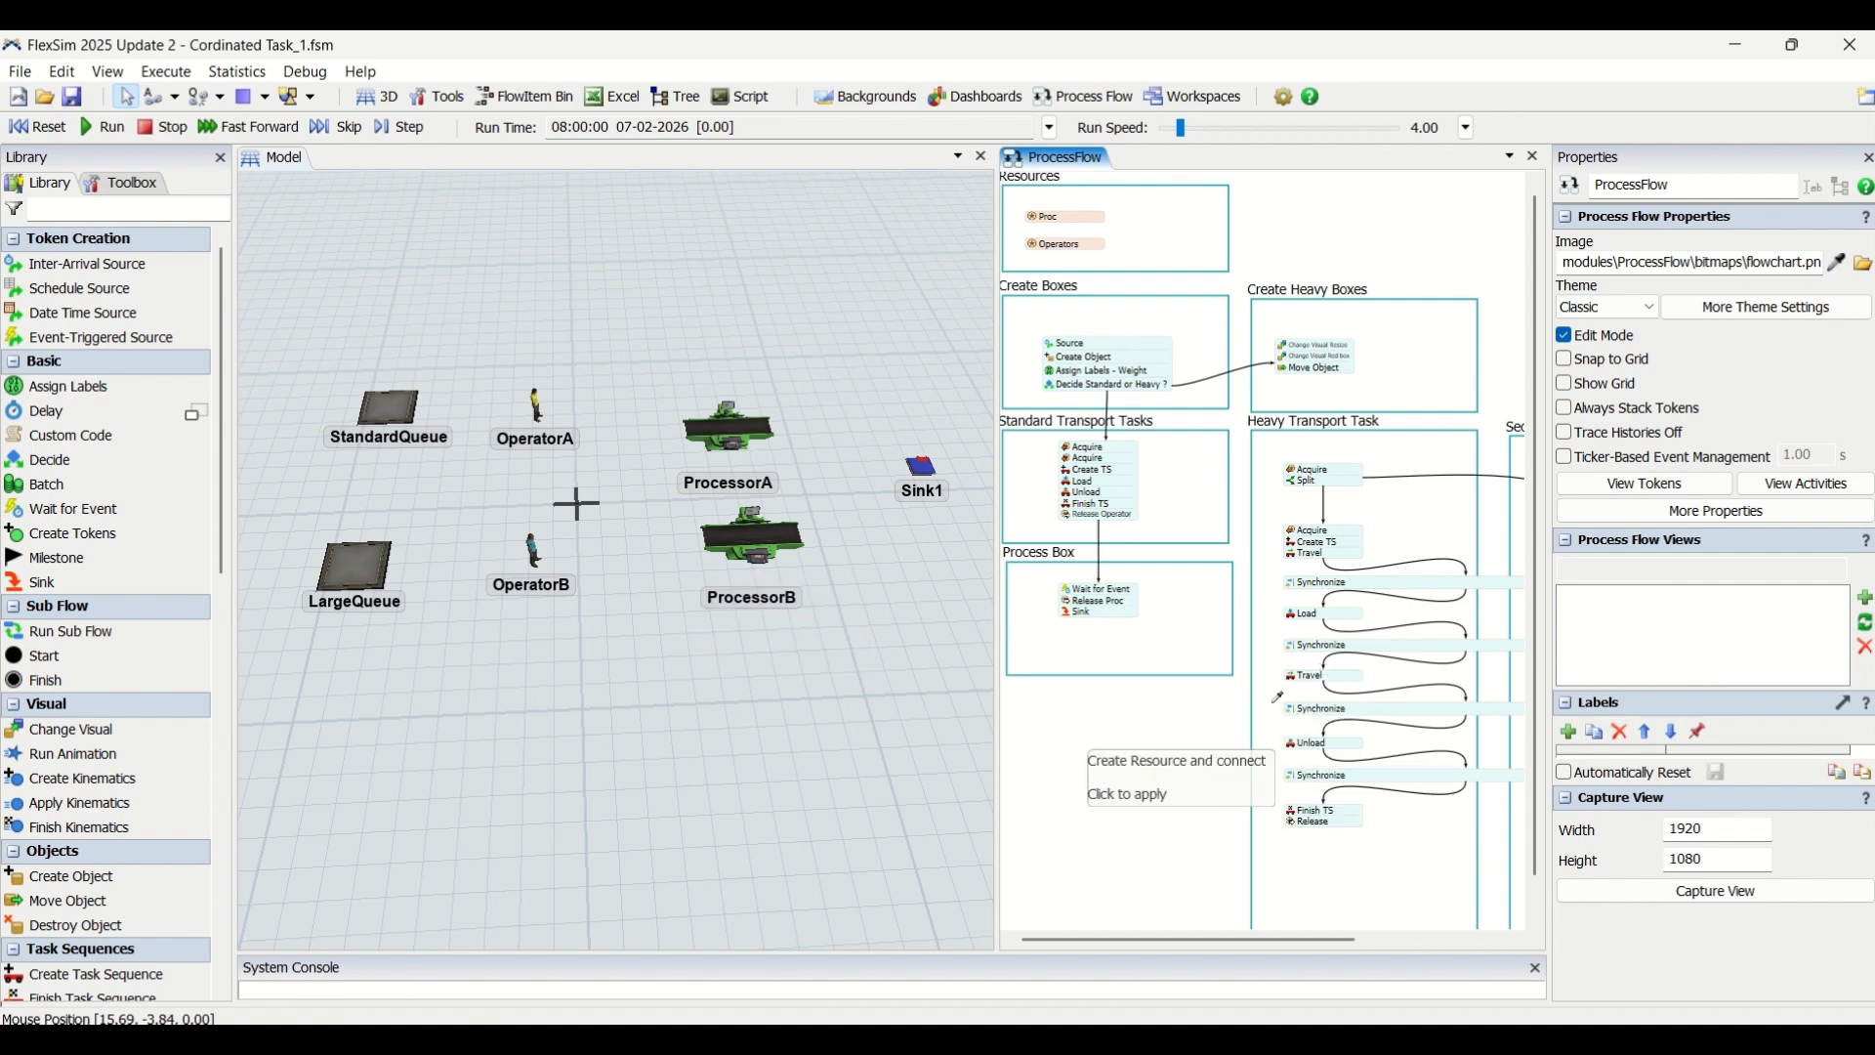
{"action": "left_click", "coordinate": [1317, 694]}
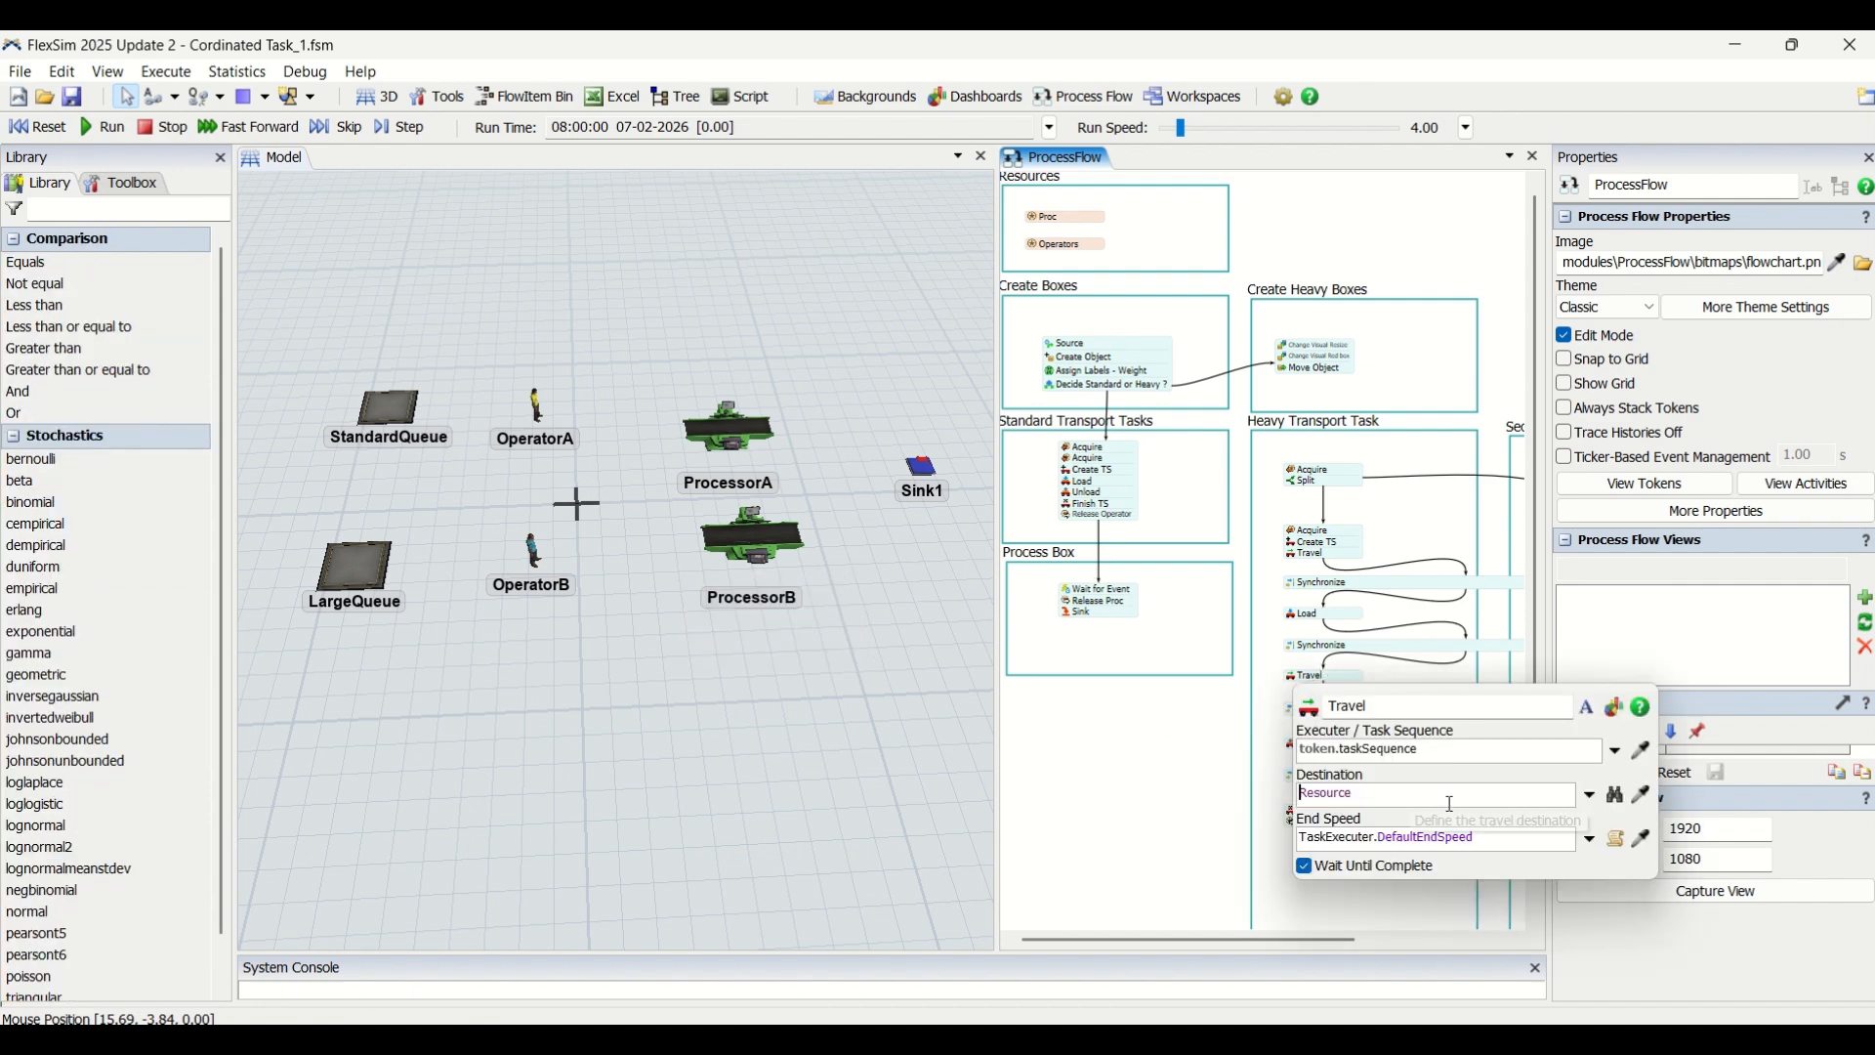
{"action": "double_click", "coordinate": [1356, 794]}
{"action": "type", "text": "toke"}
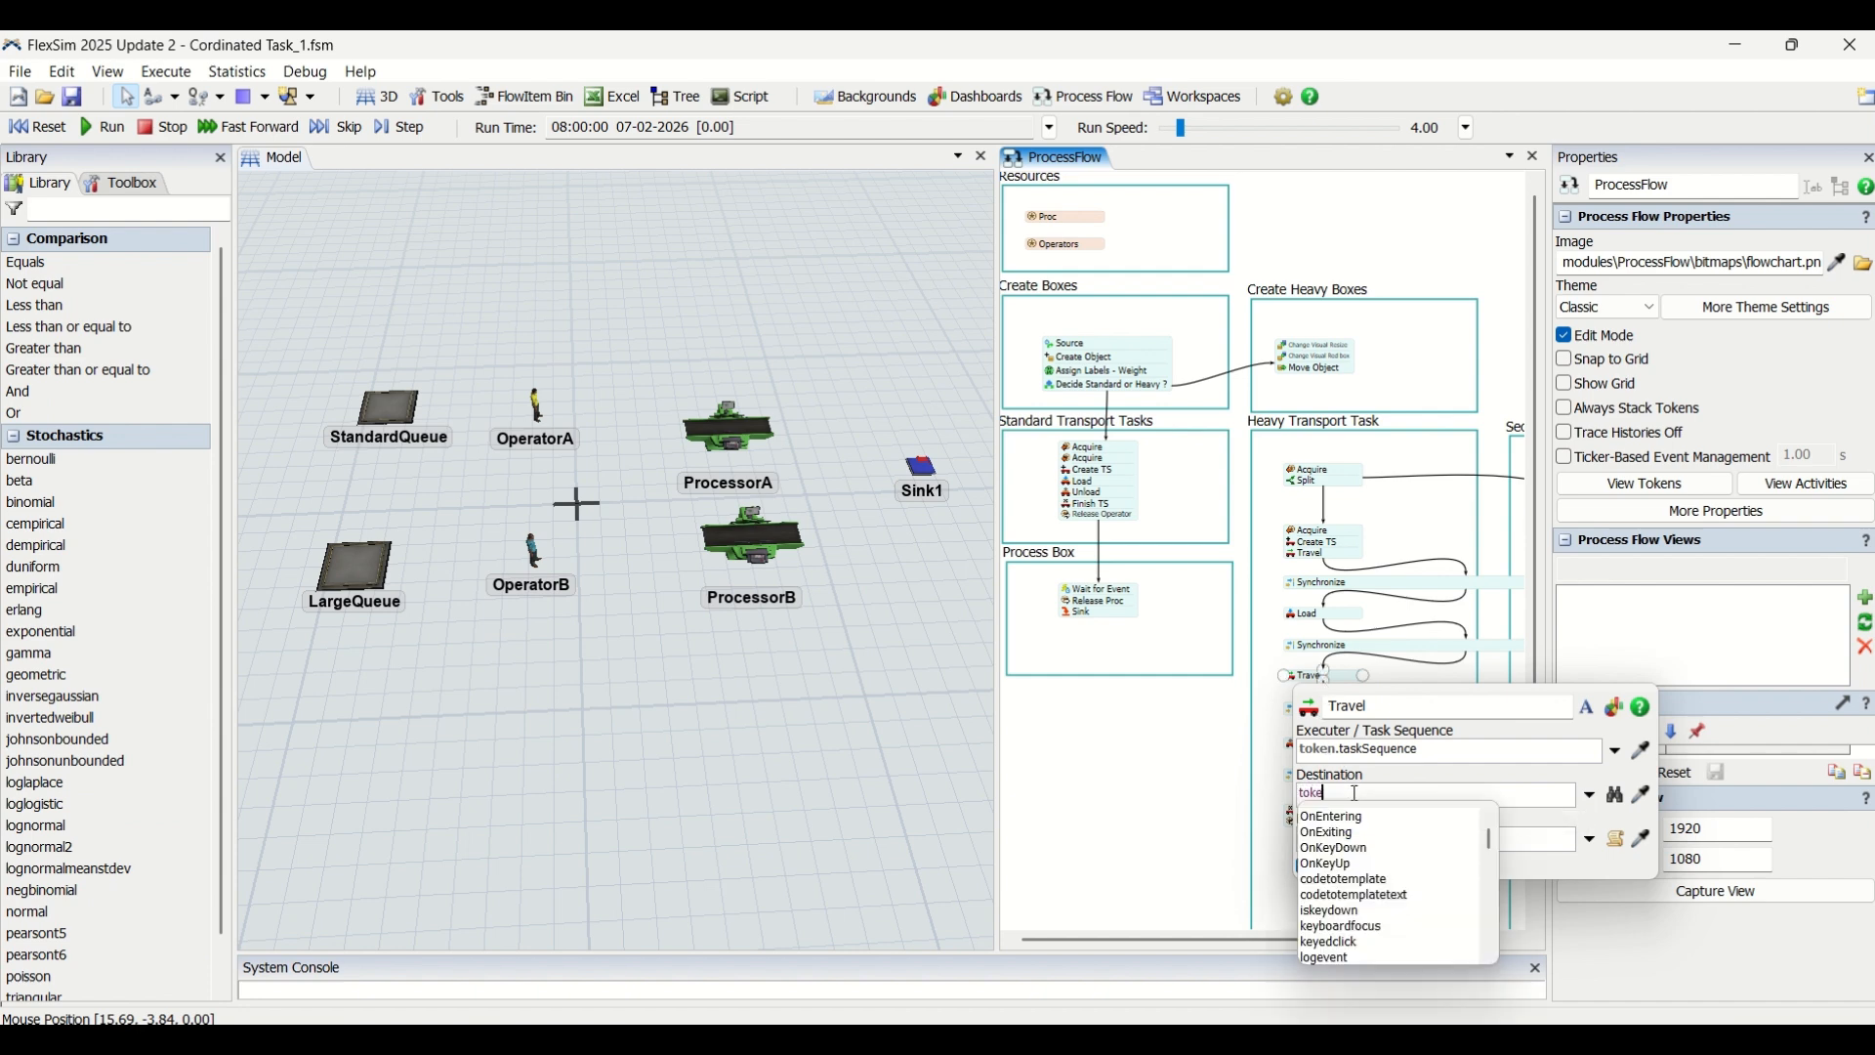
{"action": "type", "text": "n.pr"}
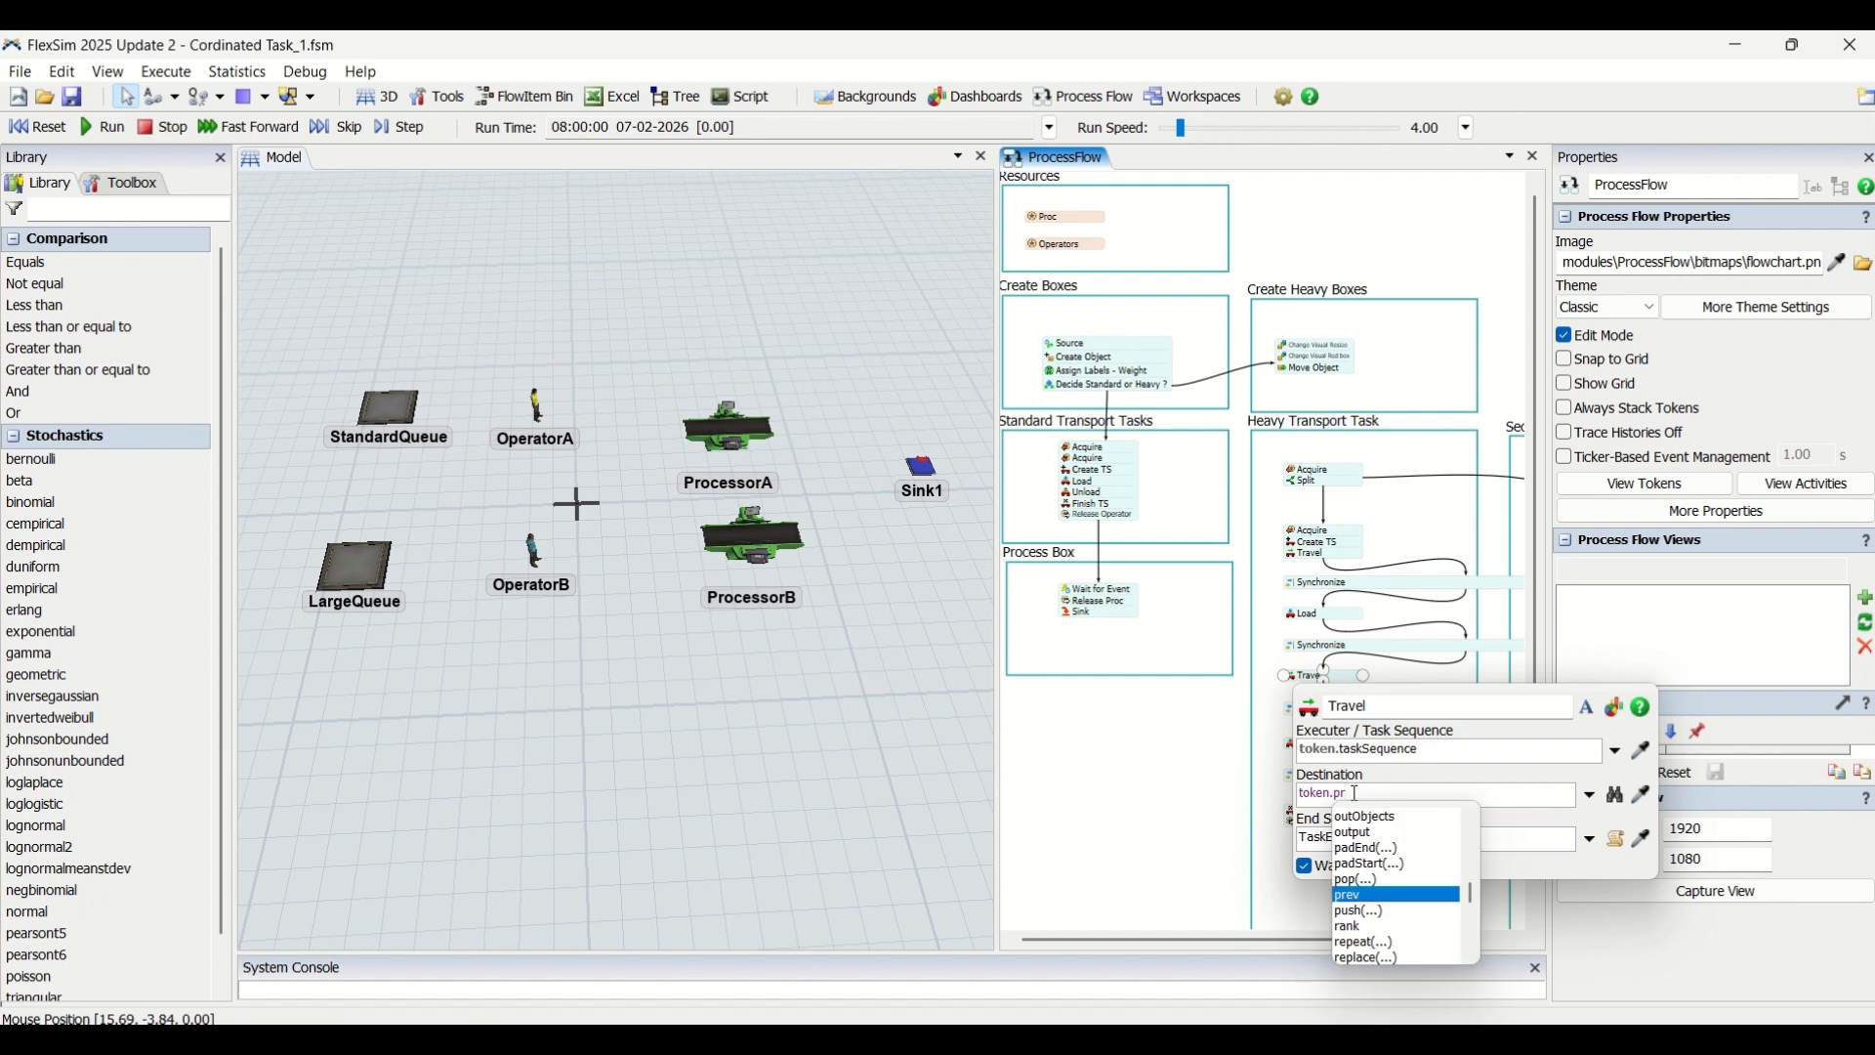
{"action": "type", "text": "oc"}
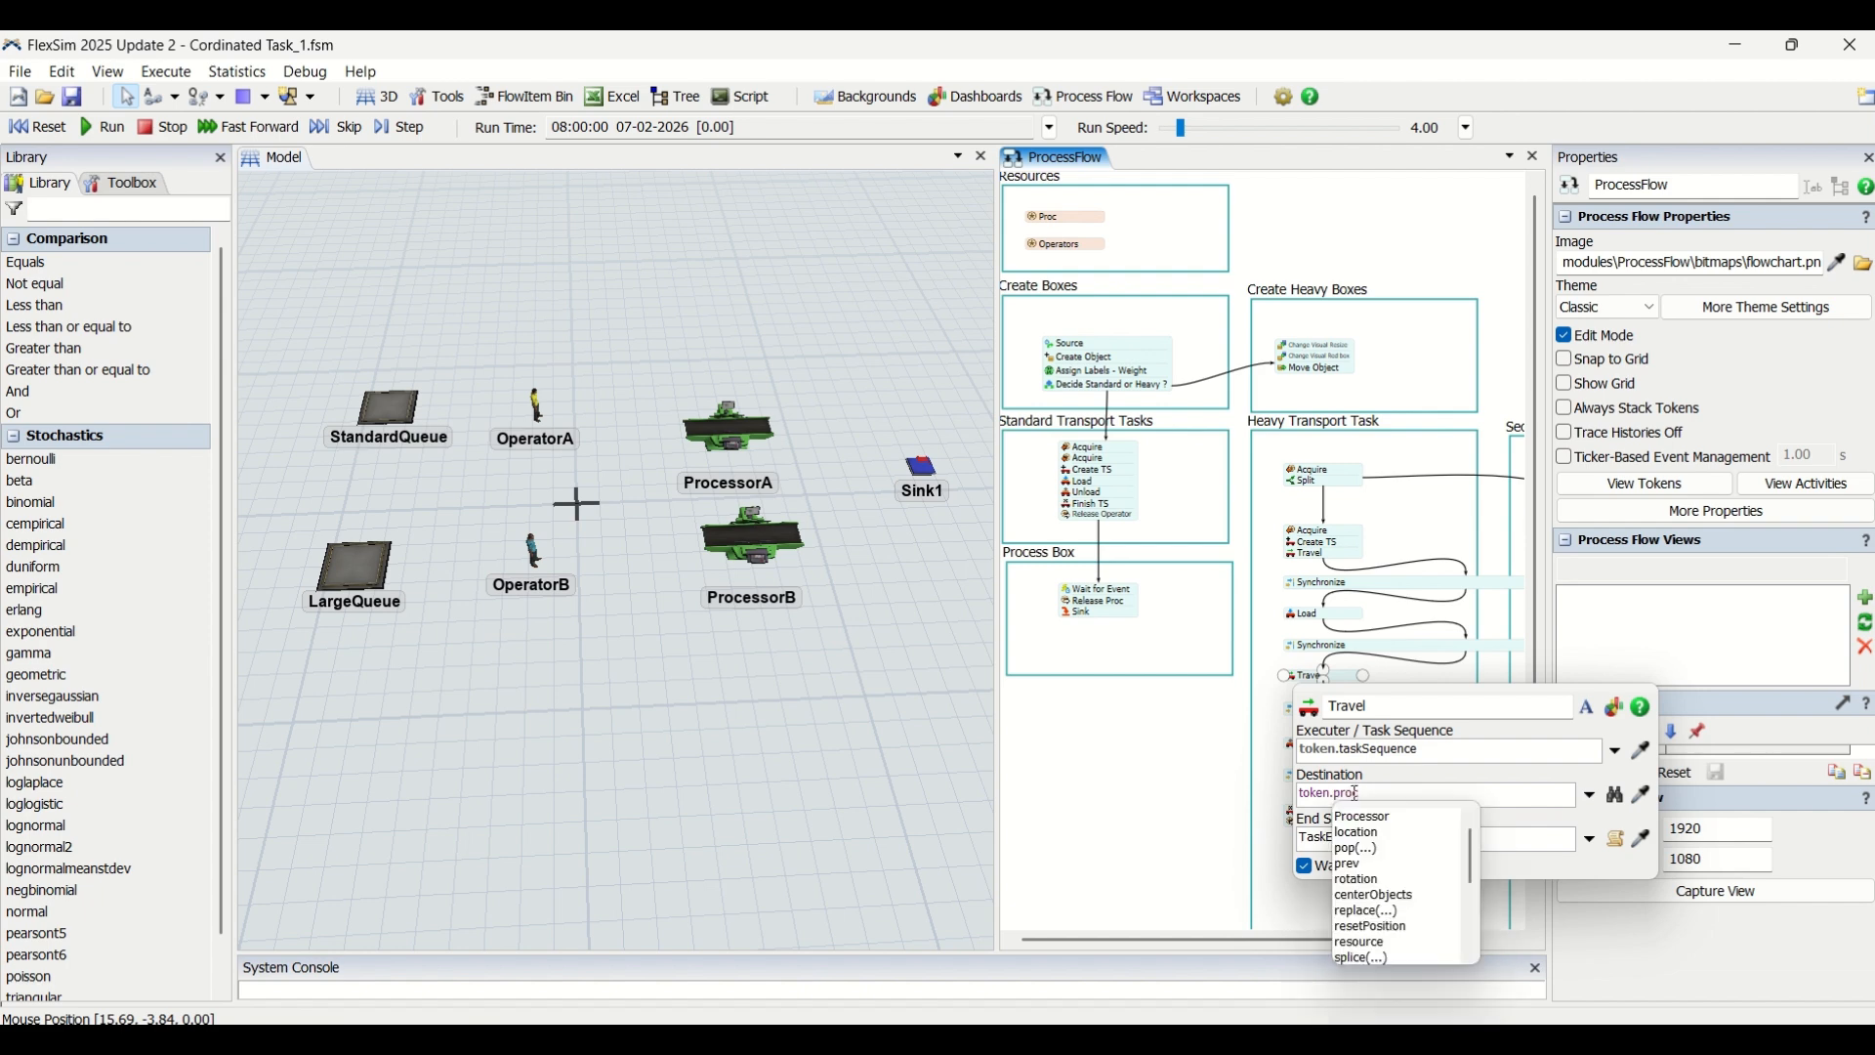
{"action": "key", "text": "Return"}
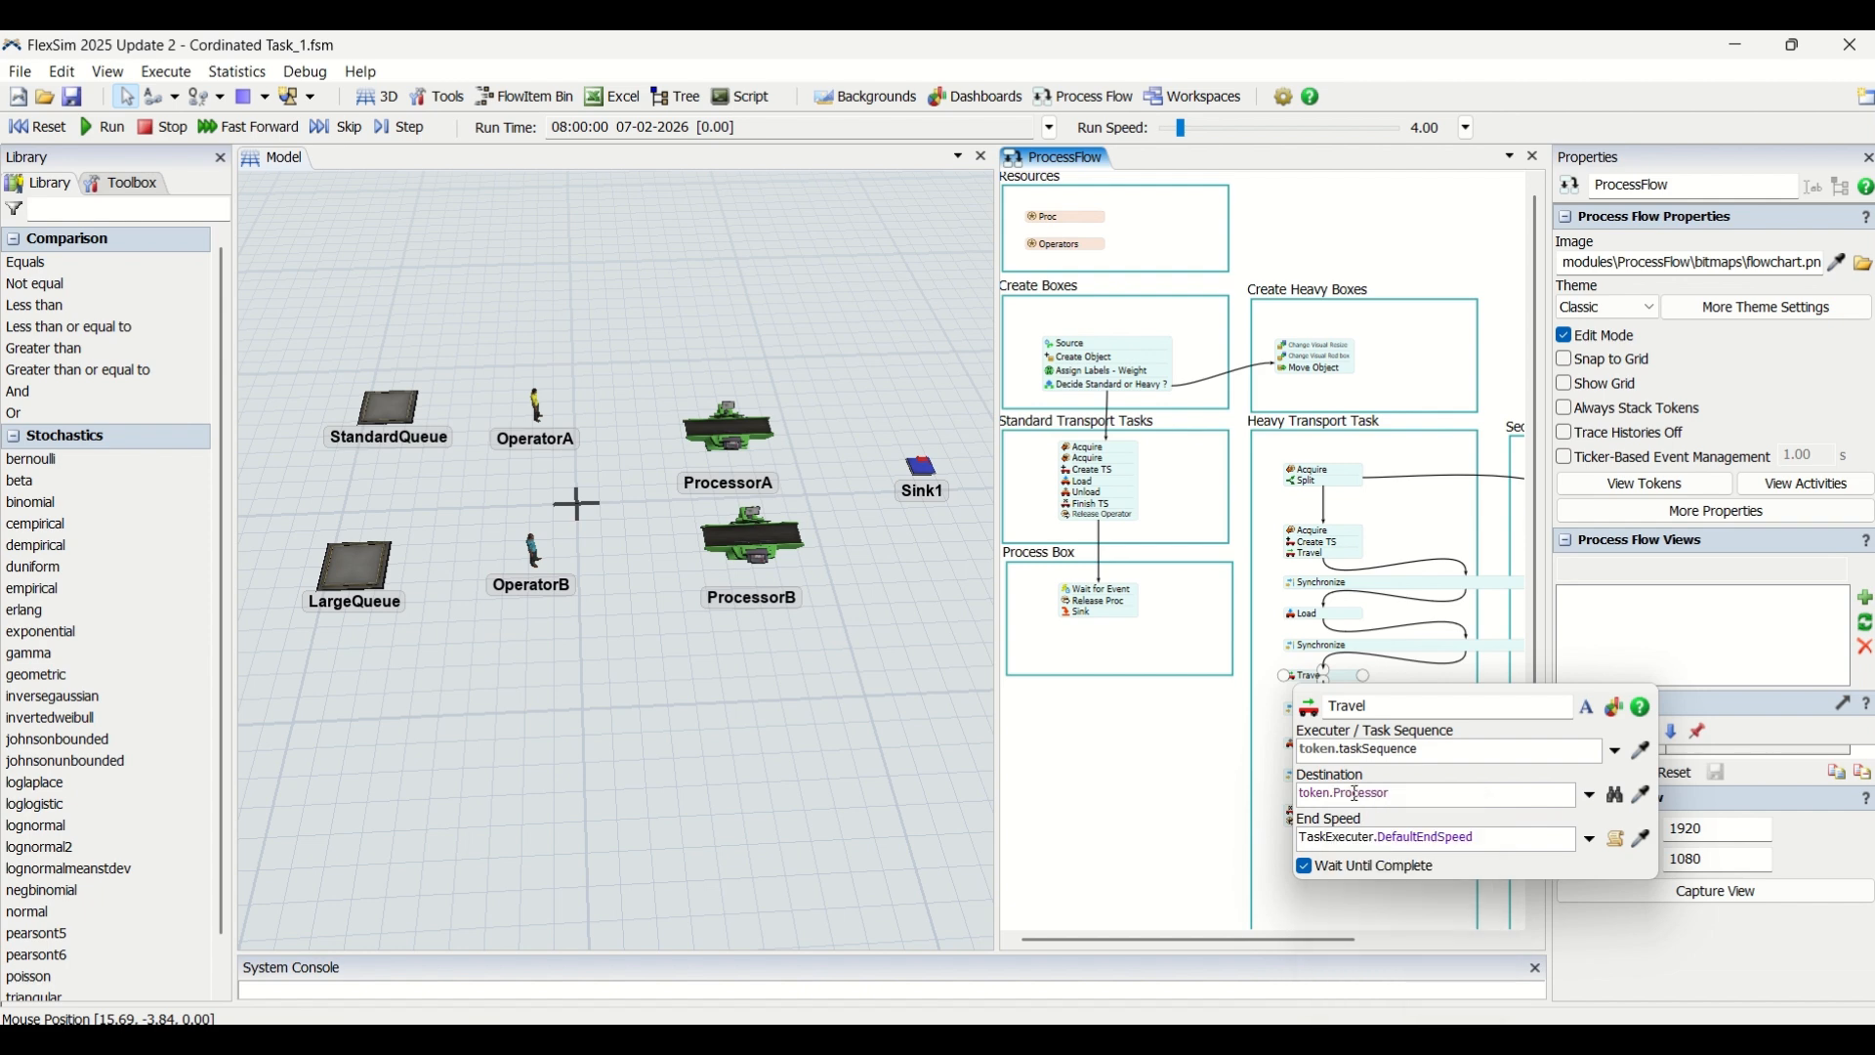
Delete the stray Resource activity beside the third Synchronize and check the second Travel activity's destination.
{"action": "left_click", "coordinate": [1332, 705]}
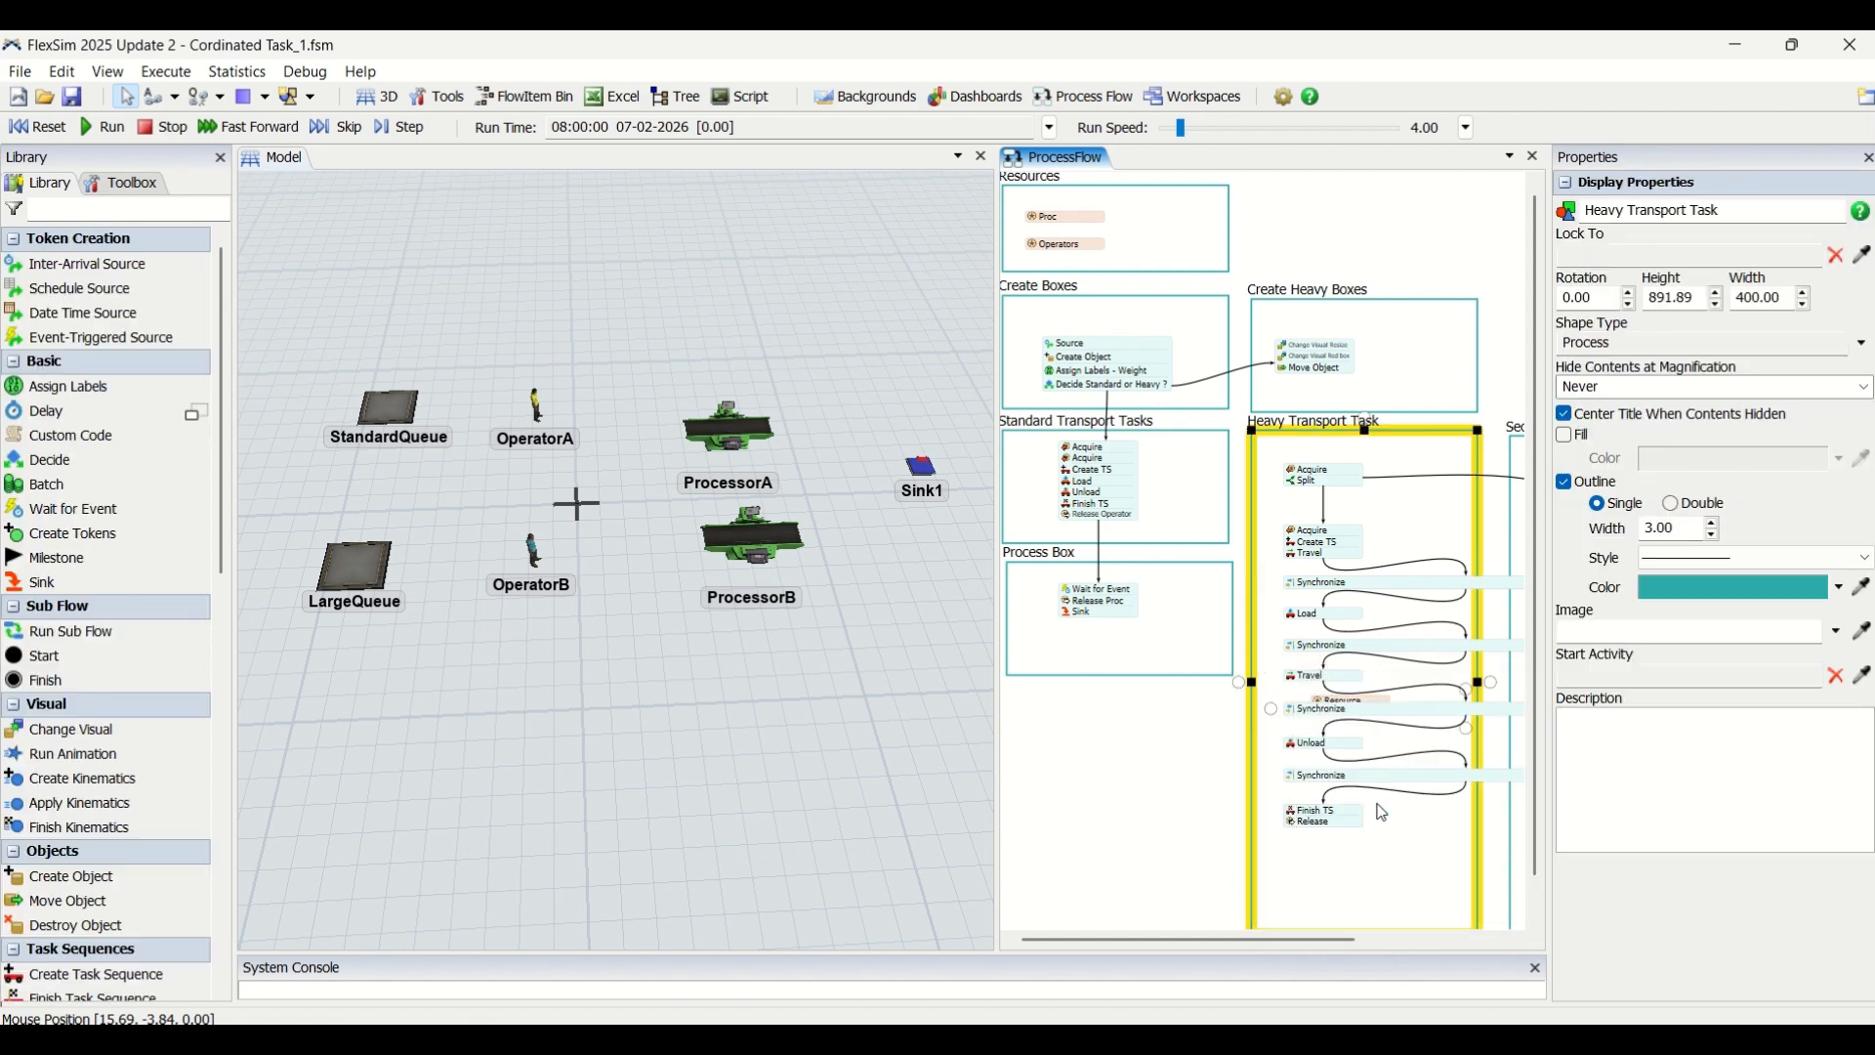
{"action": "left_click", "coordinate": [1396, 715]}
{"action": "scroll", "coordinate": [1397, 715], "scroll_direction": "up", "scroll_amount": 3}
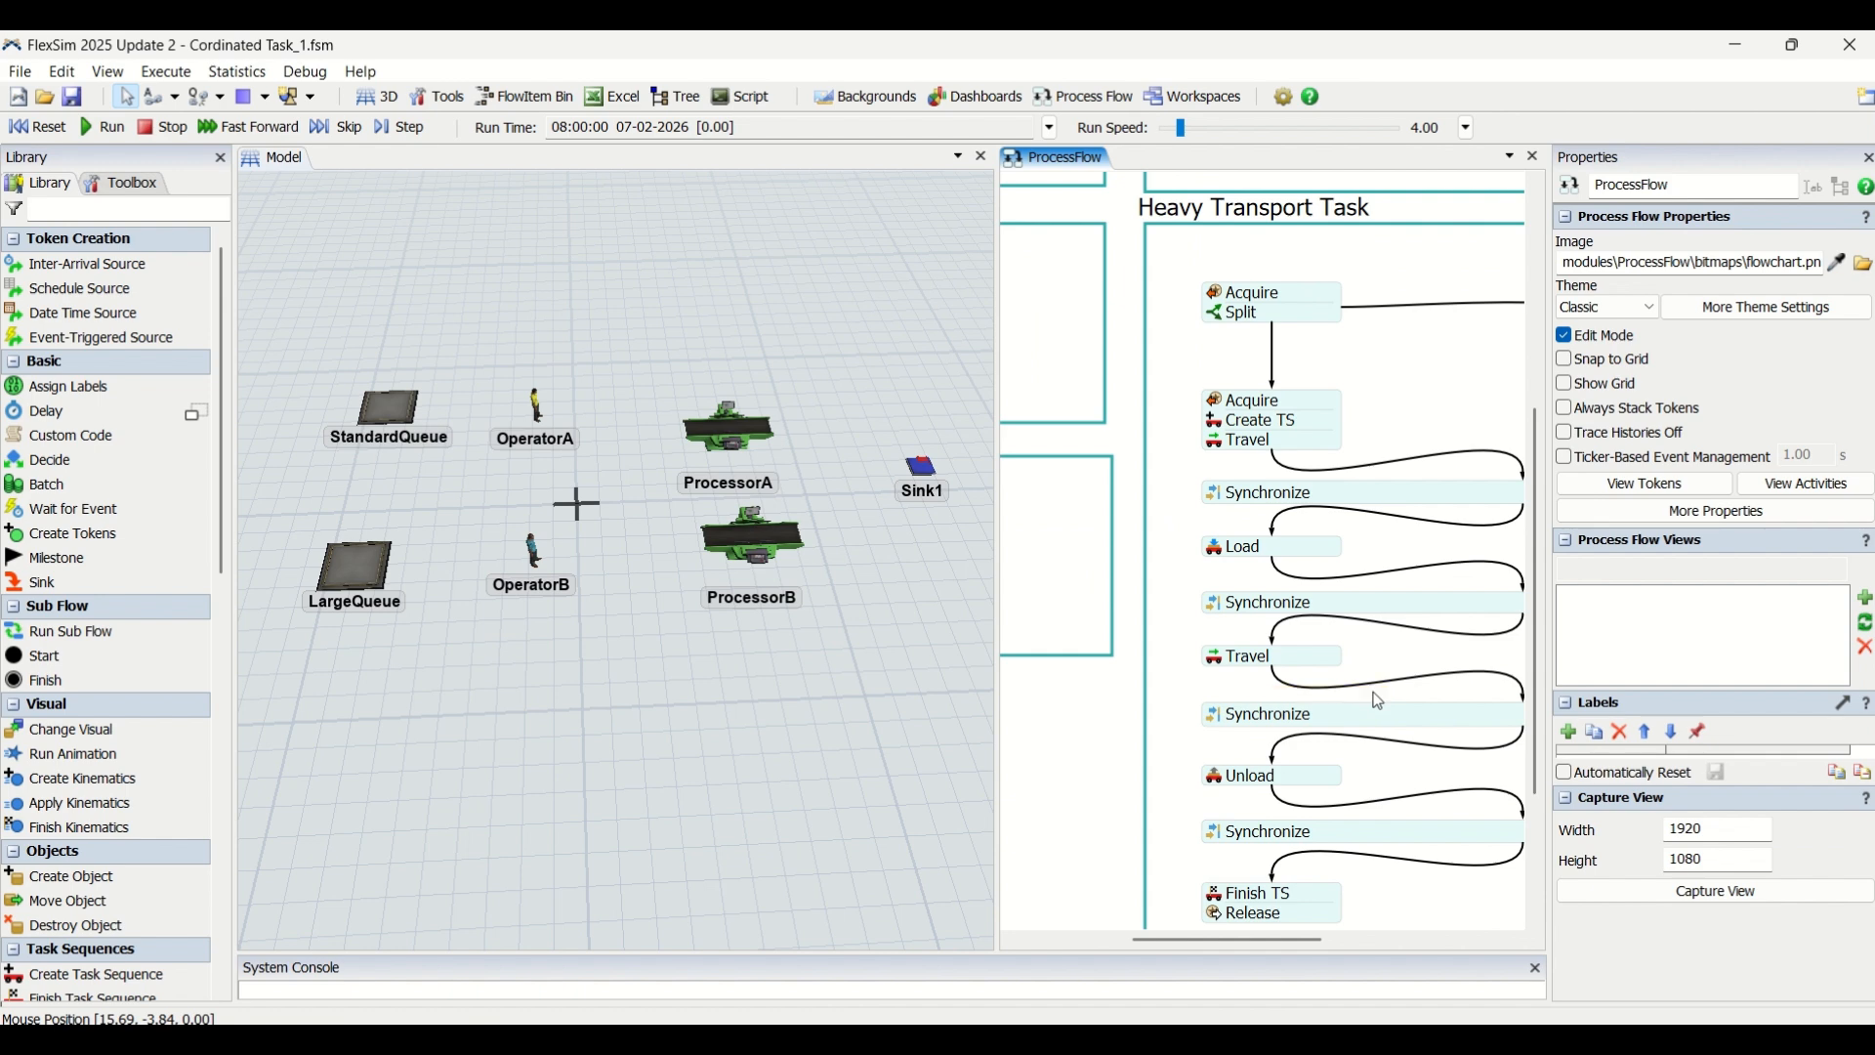
{"action": "scroll", "coordinate": [1377, 697], "scroll_direction": "down", "scroll_amount": 3}
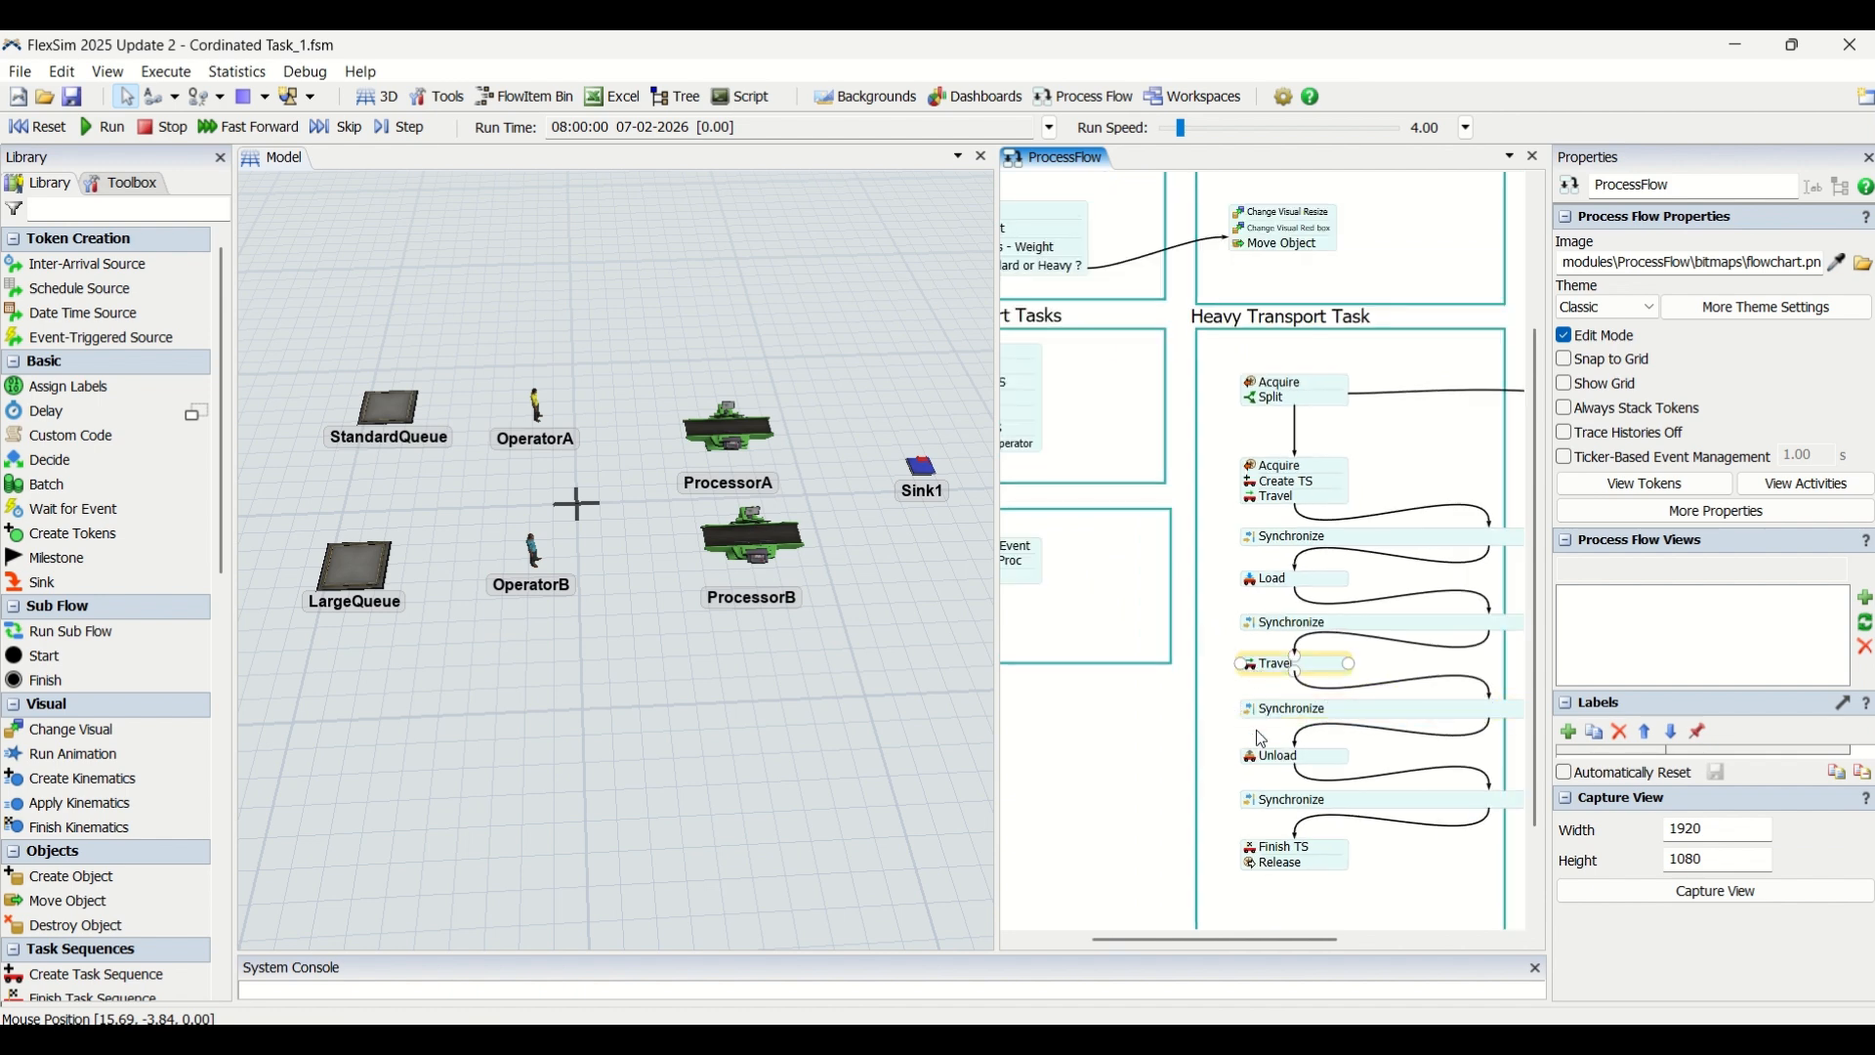
{"action": "left_click", "coordinate": [1257, 672]}
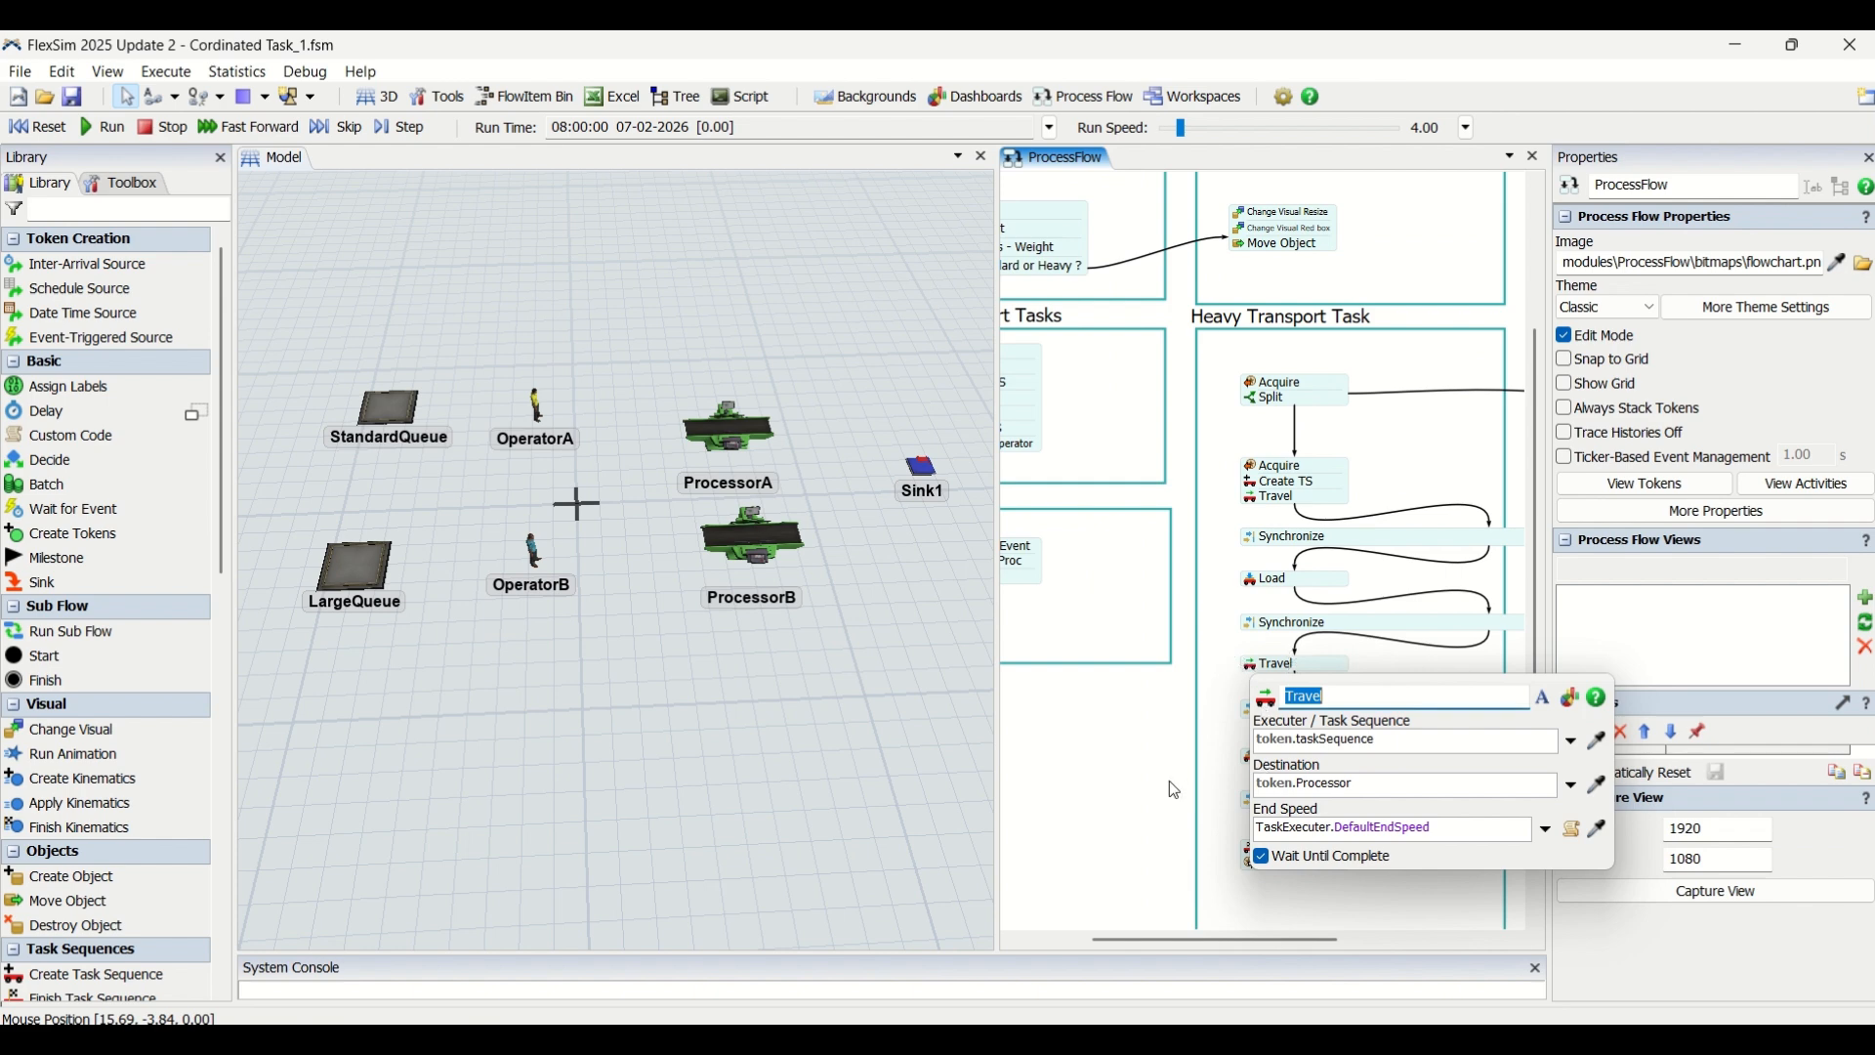
Configure the Unload activity in Heavy Transport Task with item token.Box and station token.Processor.
{"action": "left_click", "coordinate": [1253, 763]}
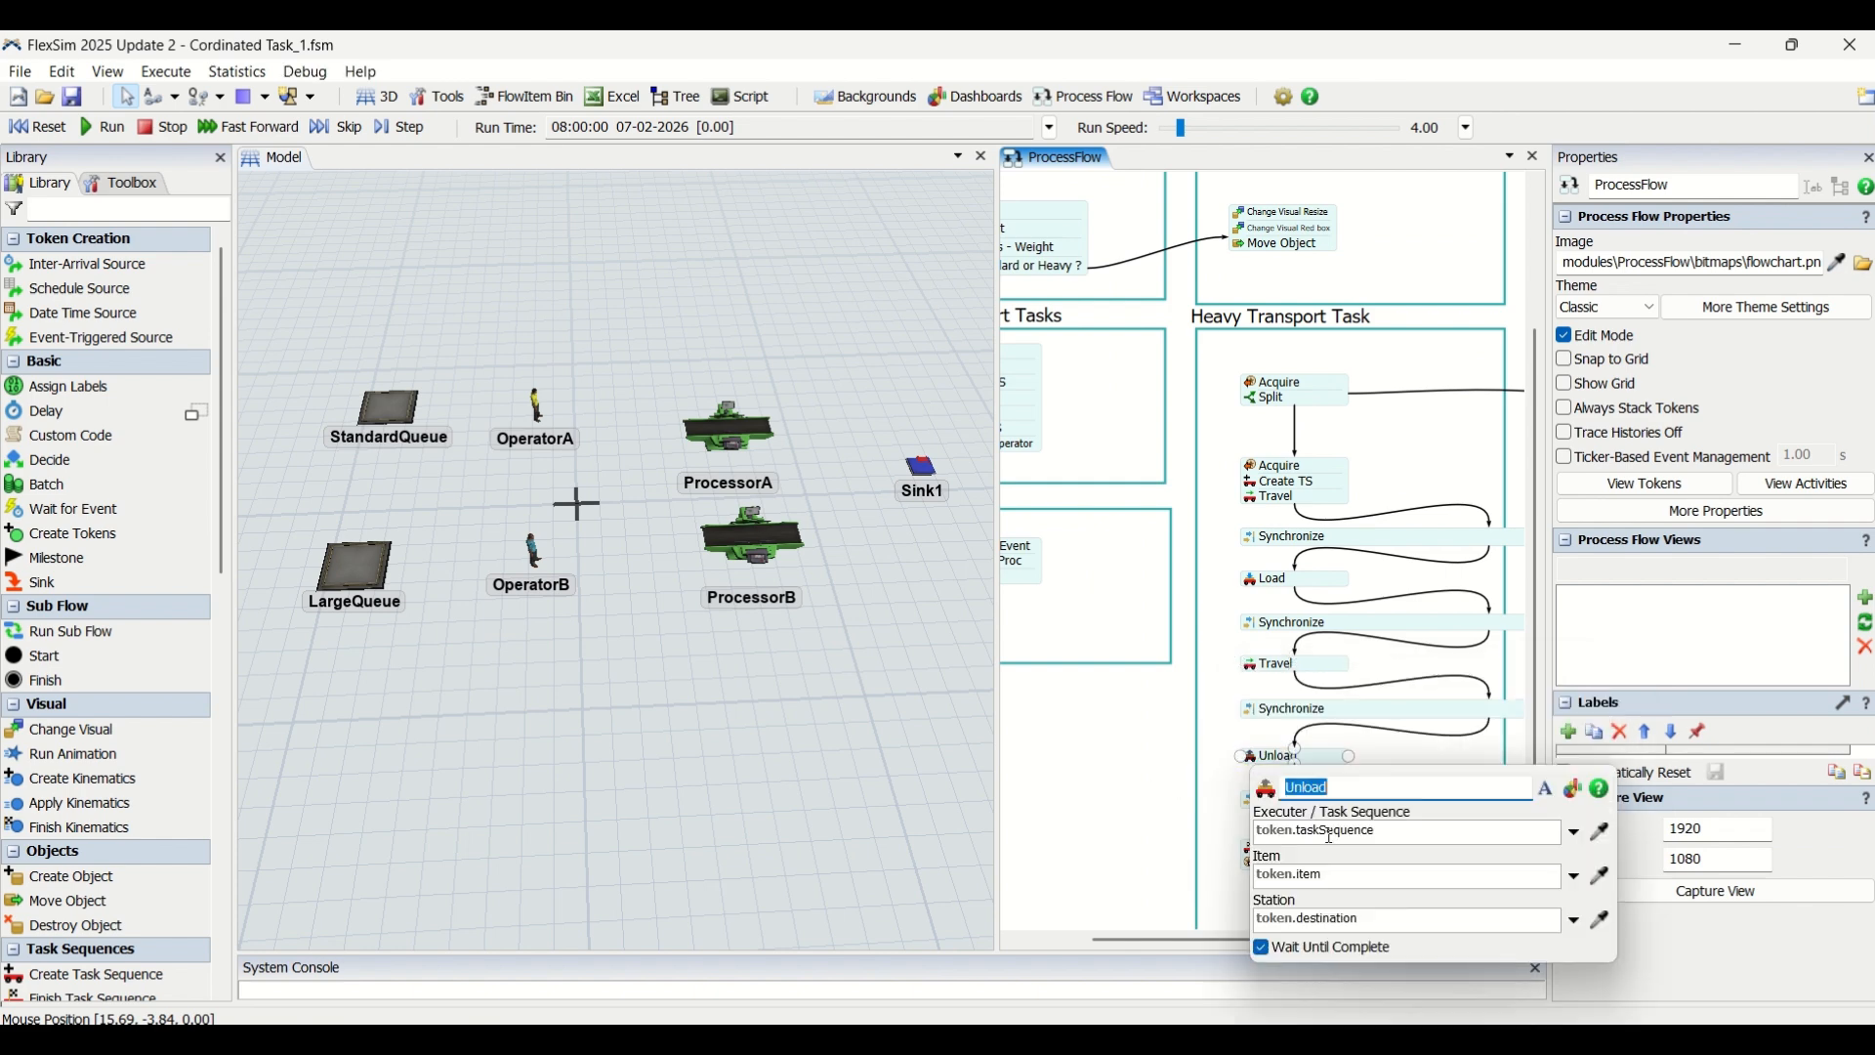
{"action": "double_click", "coordinate": [1309, 875]}
{"action": "type", "text": "Box"}
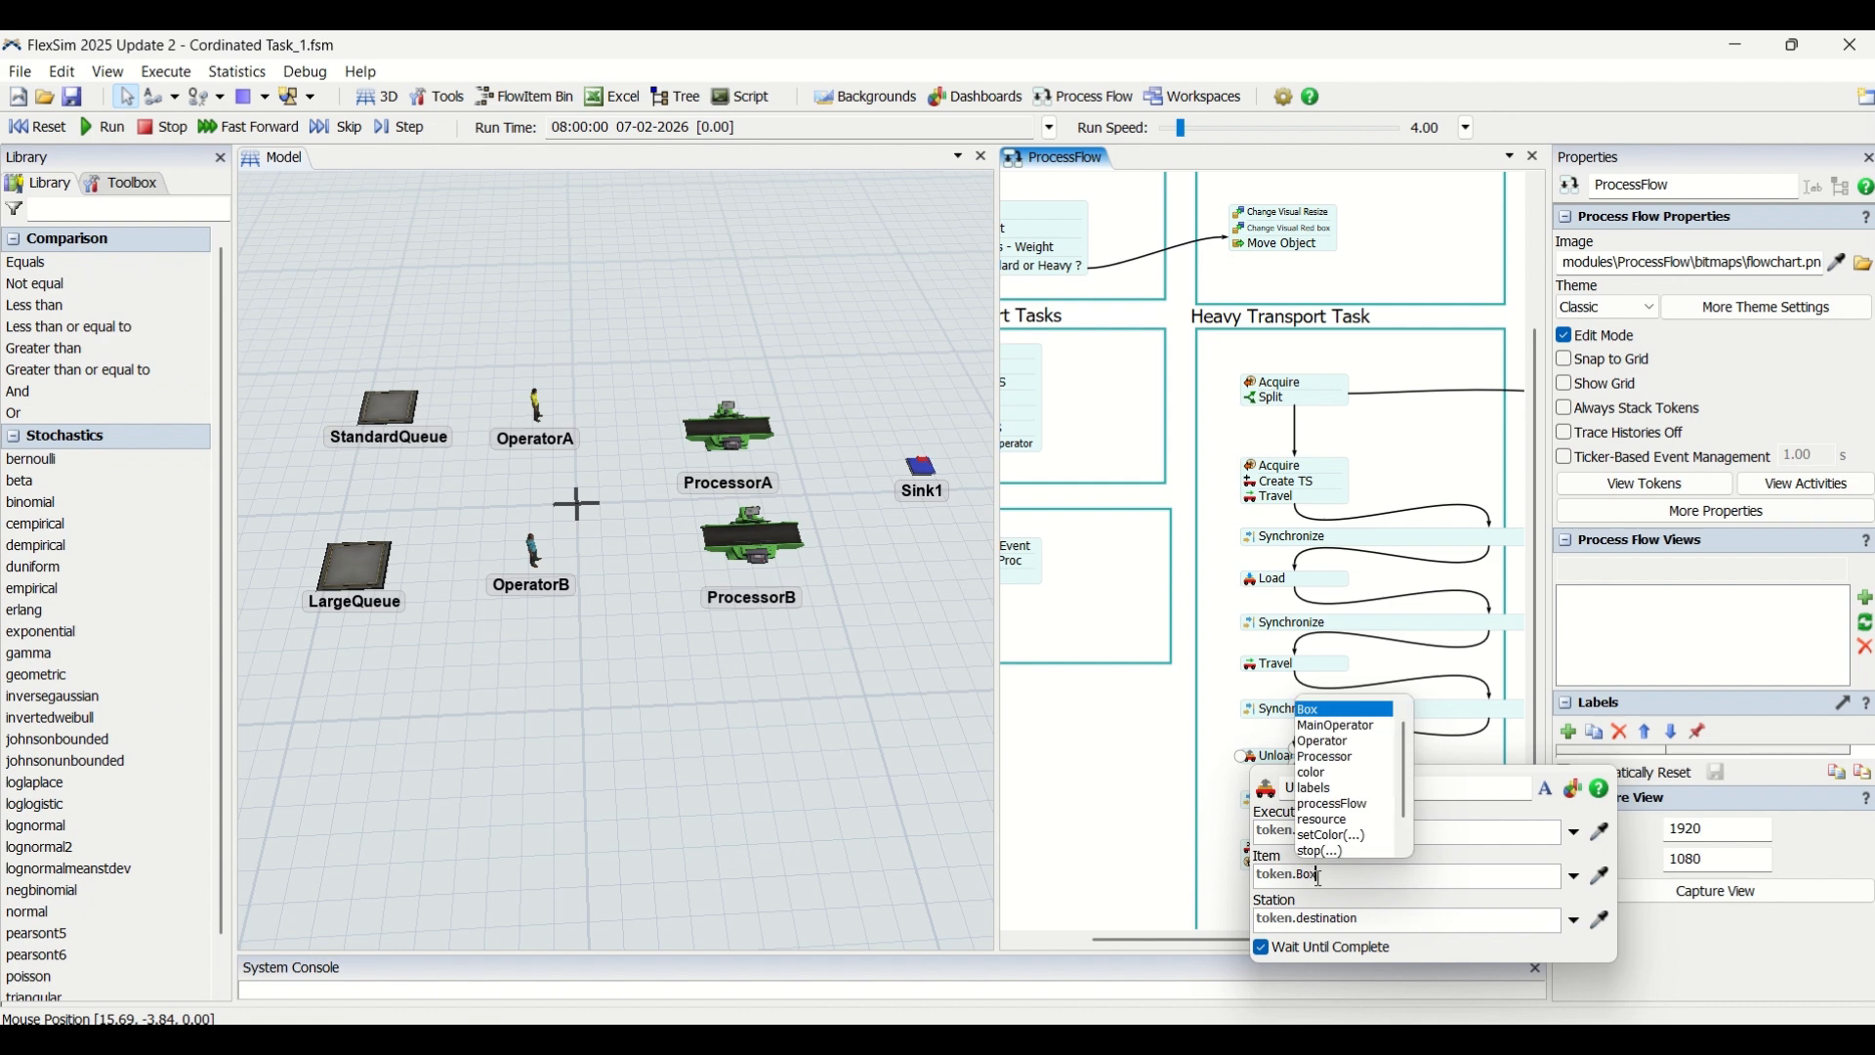
{"action": "double_click", "coordinate": [1343, 923]}
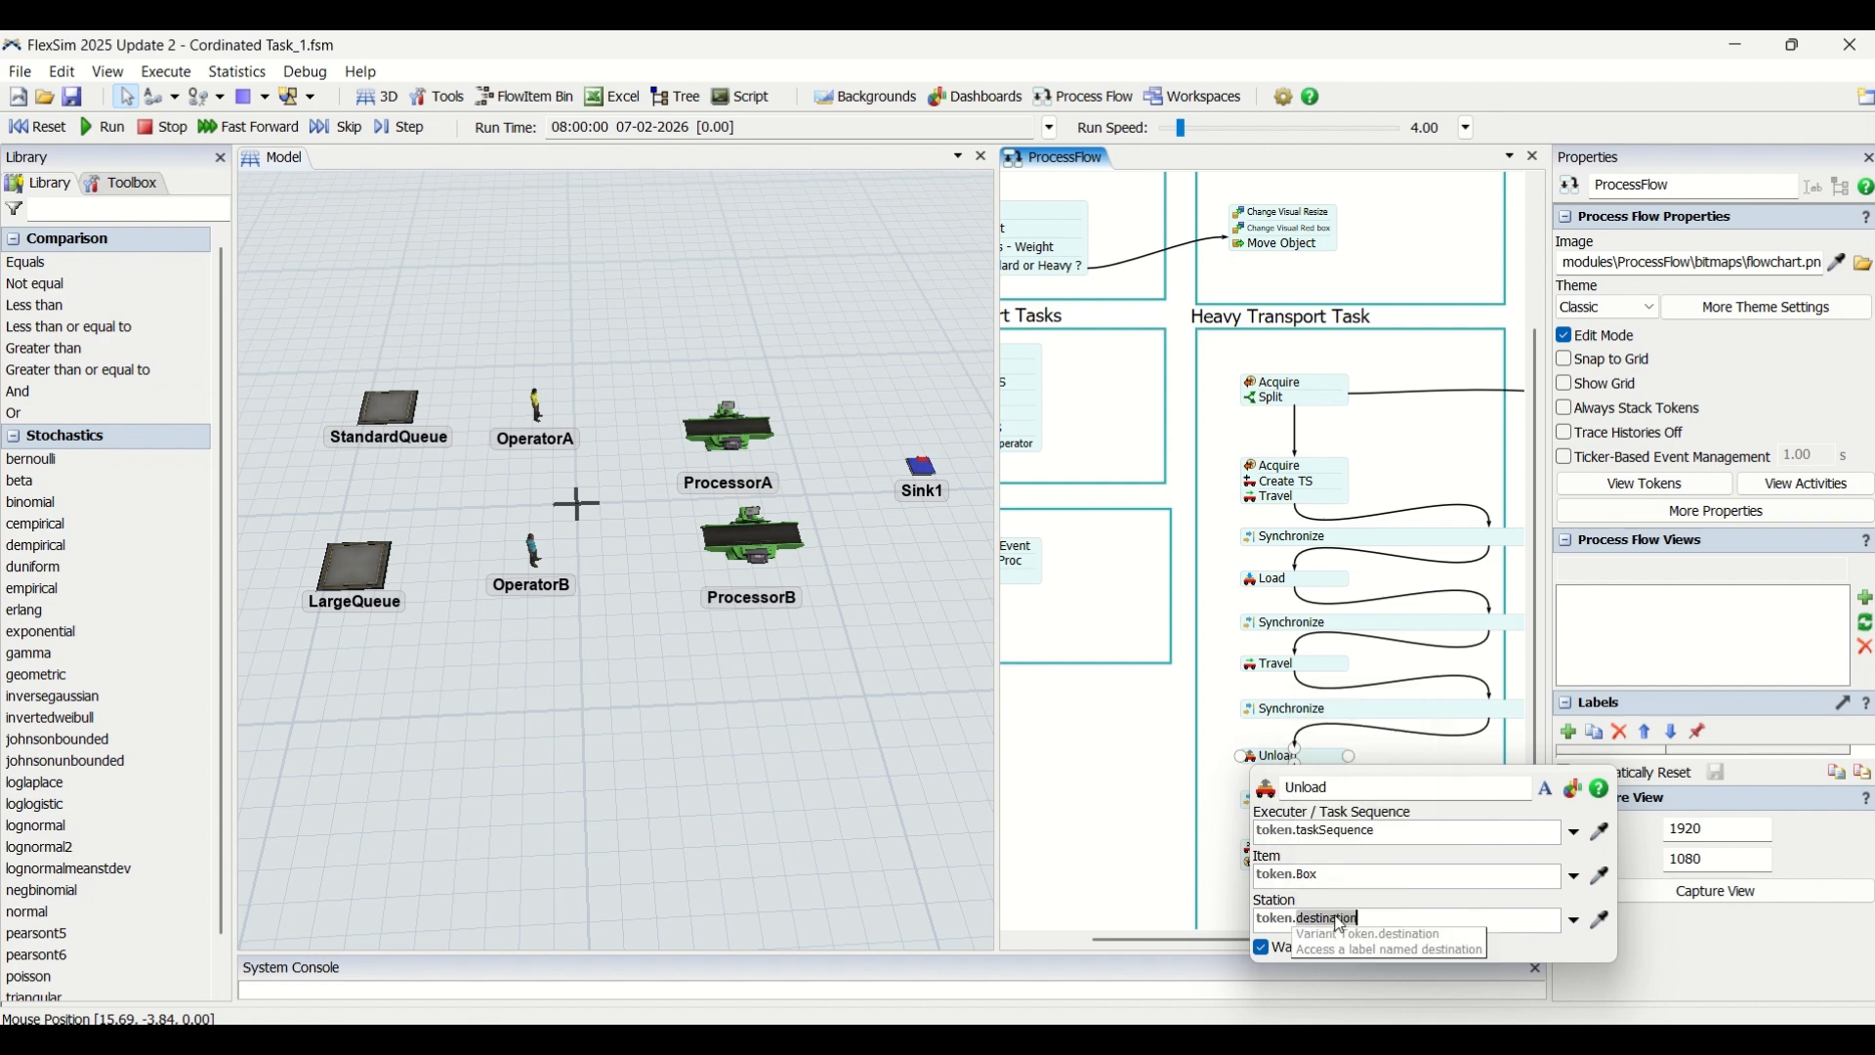
{"action": "type", "text": "Pro"}
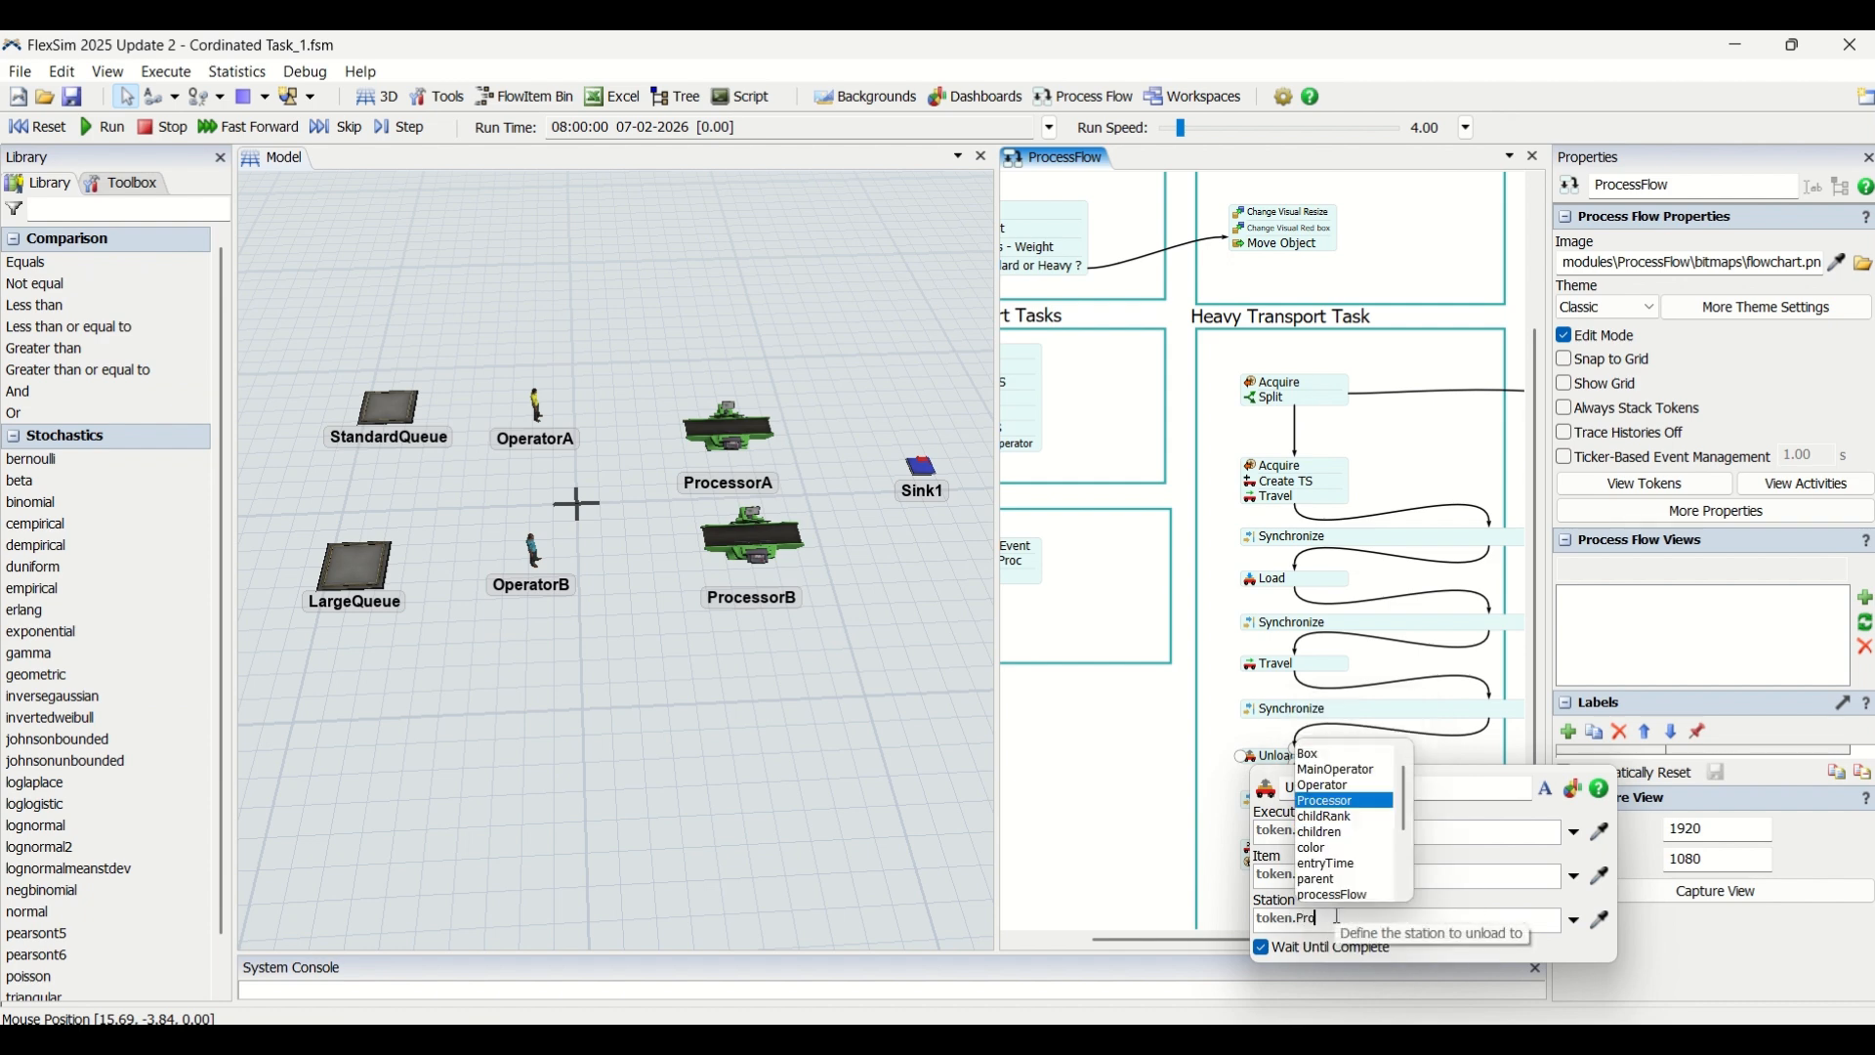
{"action": "key", "text": "Return"}
{"action": "left_click", "coordinate": [1099, 760]}
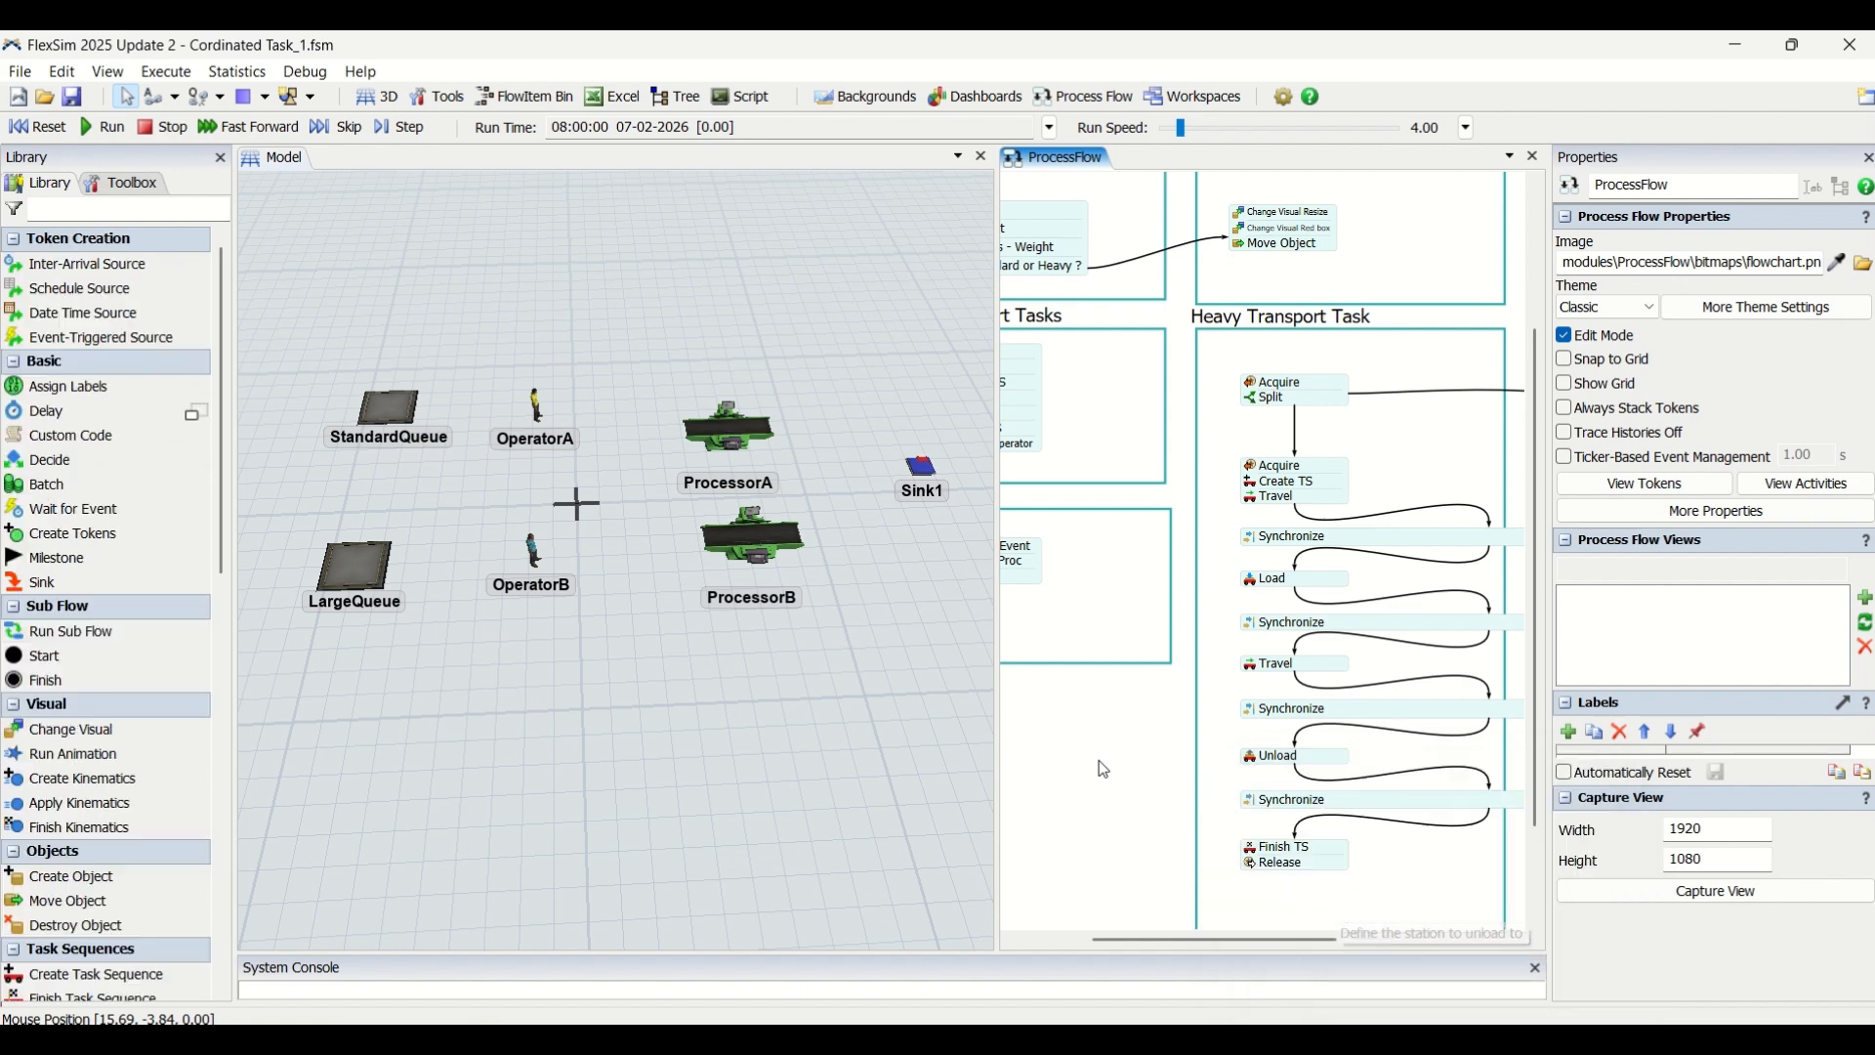
Set the Release activity at the end of Heavy Transport Task to release the resources assigned to token.MainOperator.
{"action": "left_click", "coordinate": [1250, 848]}
{"action": "left_click", "coordinate": [1138, 849]}
{"action": "left_click", "coordinate": [1253, 865]}
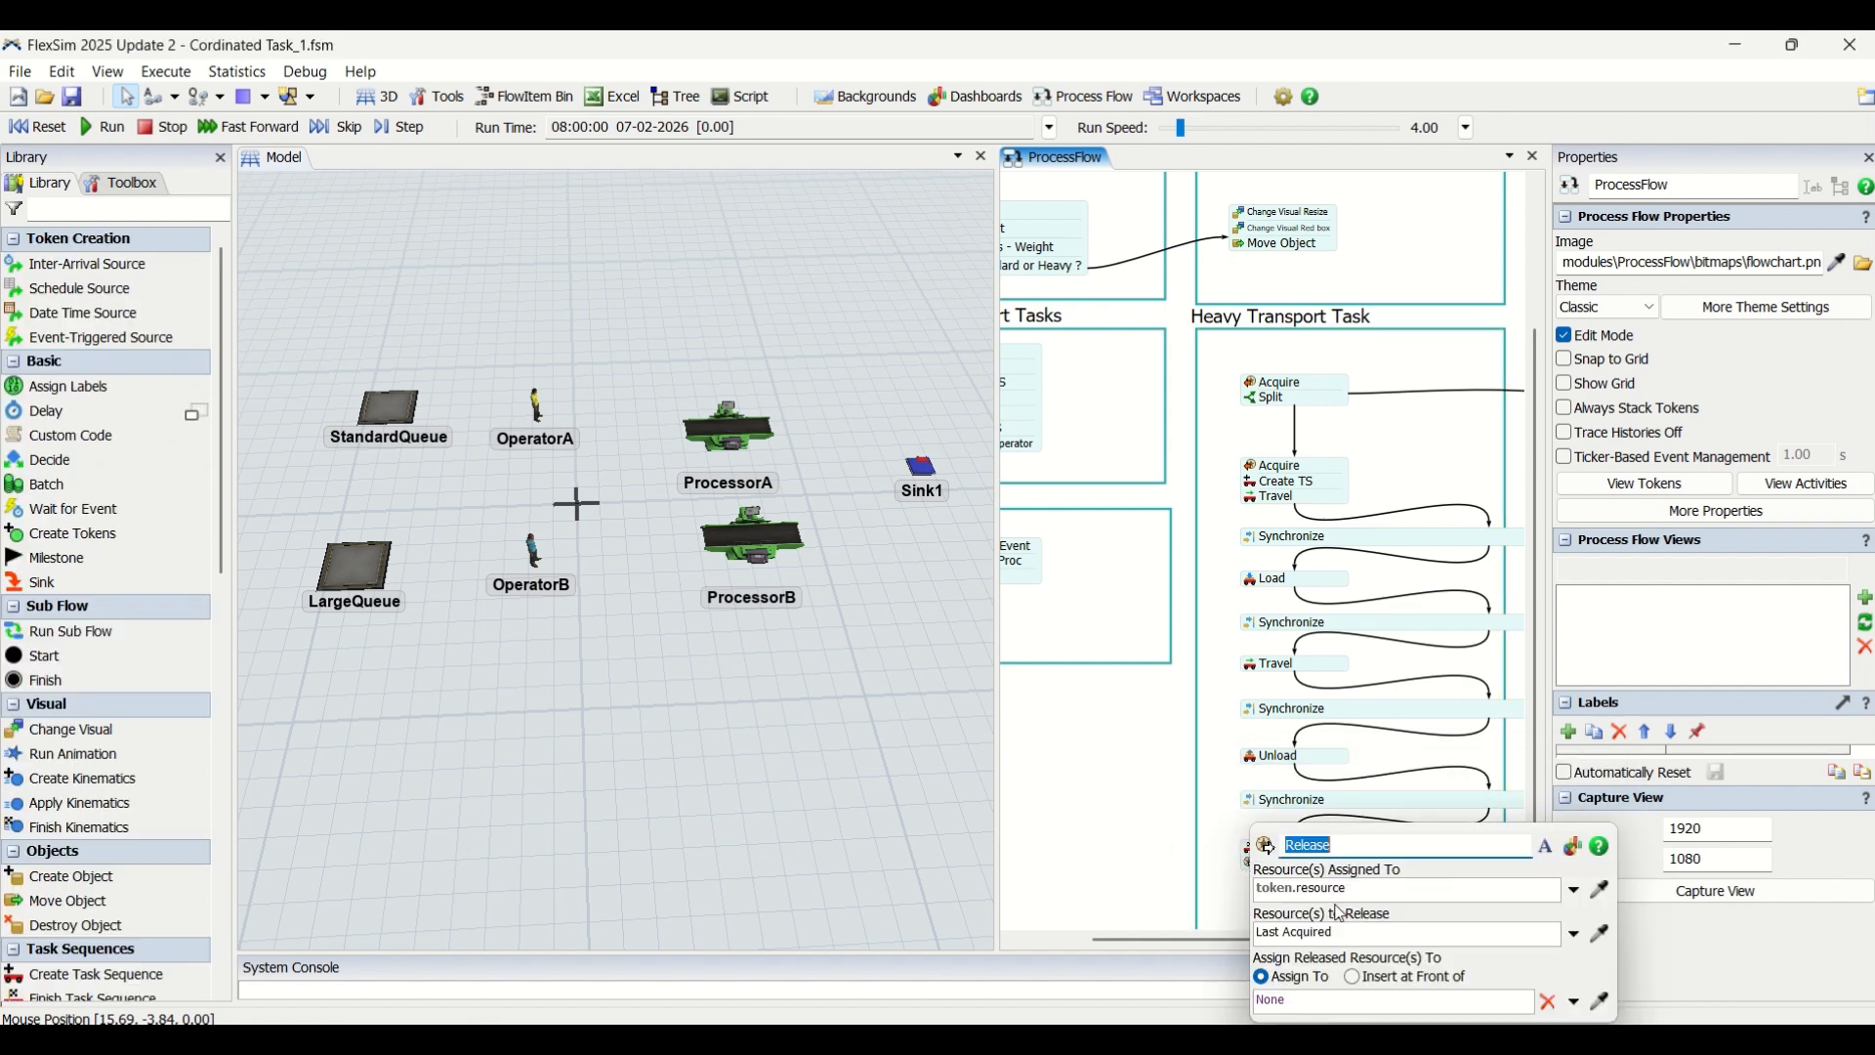
{"action": "double_click", "coordinate": [1332, 891]}
{"action": "type", "text": "Main"}
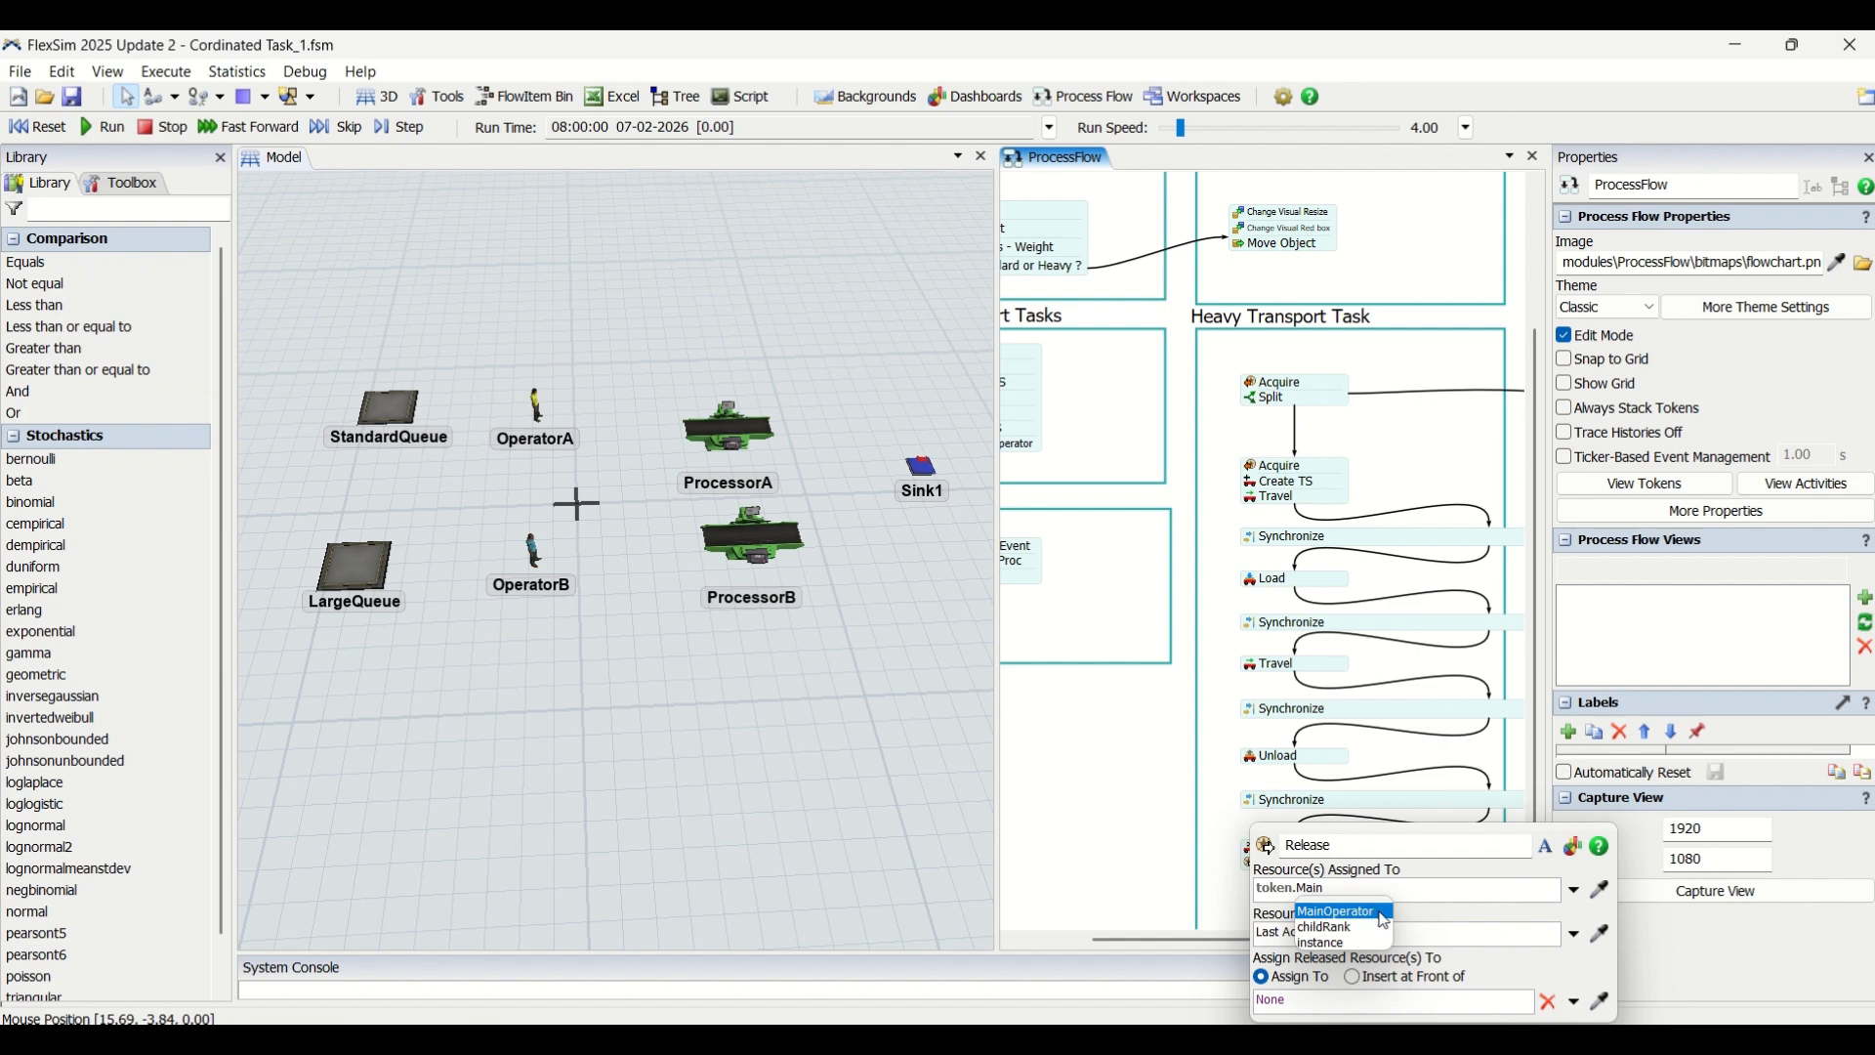
{"action": "left_click", "coordinate": [1385, 920]}
{"action": "left_click", "coordinate": [1115, 861]}
Save the model under the new file name Cordinated Task_2.fsm.
{"action": "scroll", "coordinate": [1115, 860], "scroll_direction": "down", "scroll_amount": 2}
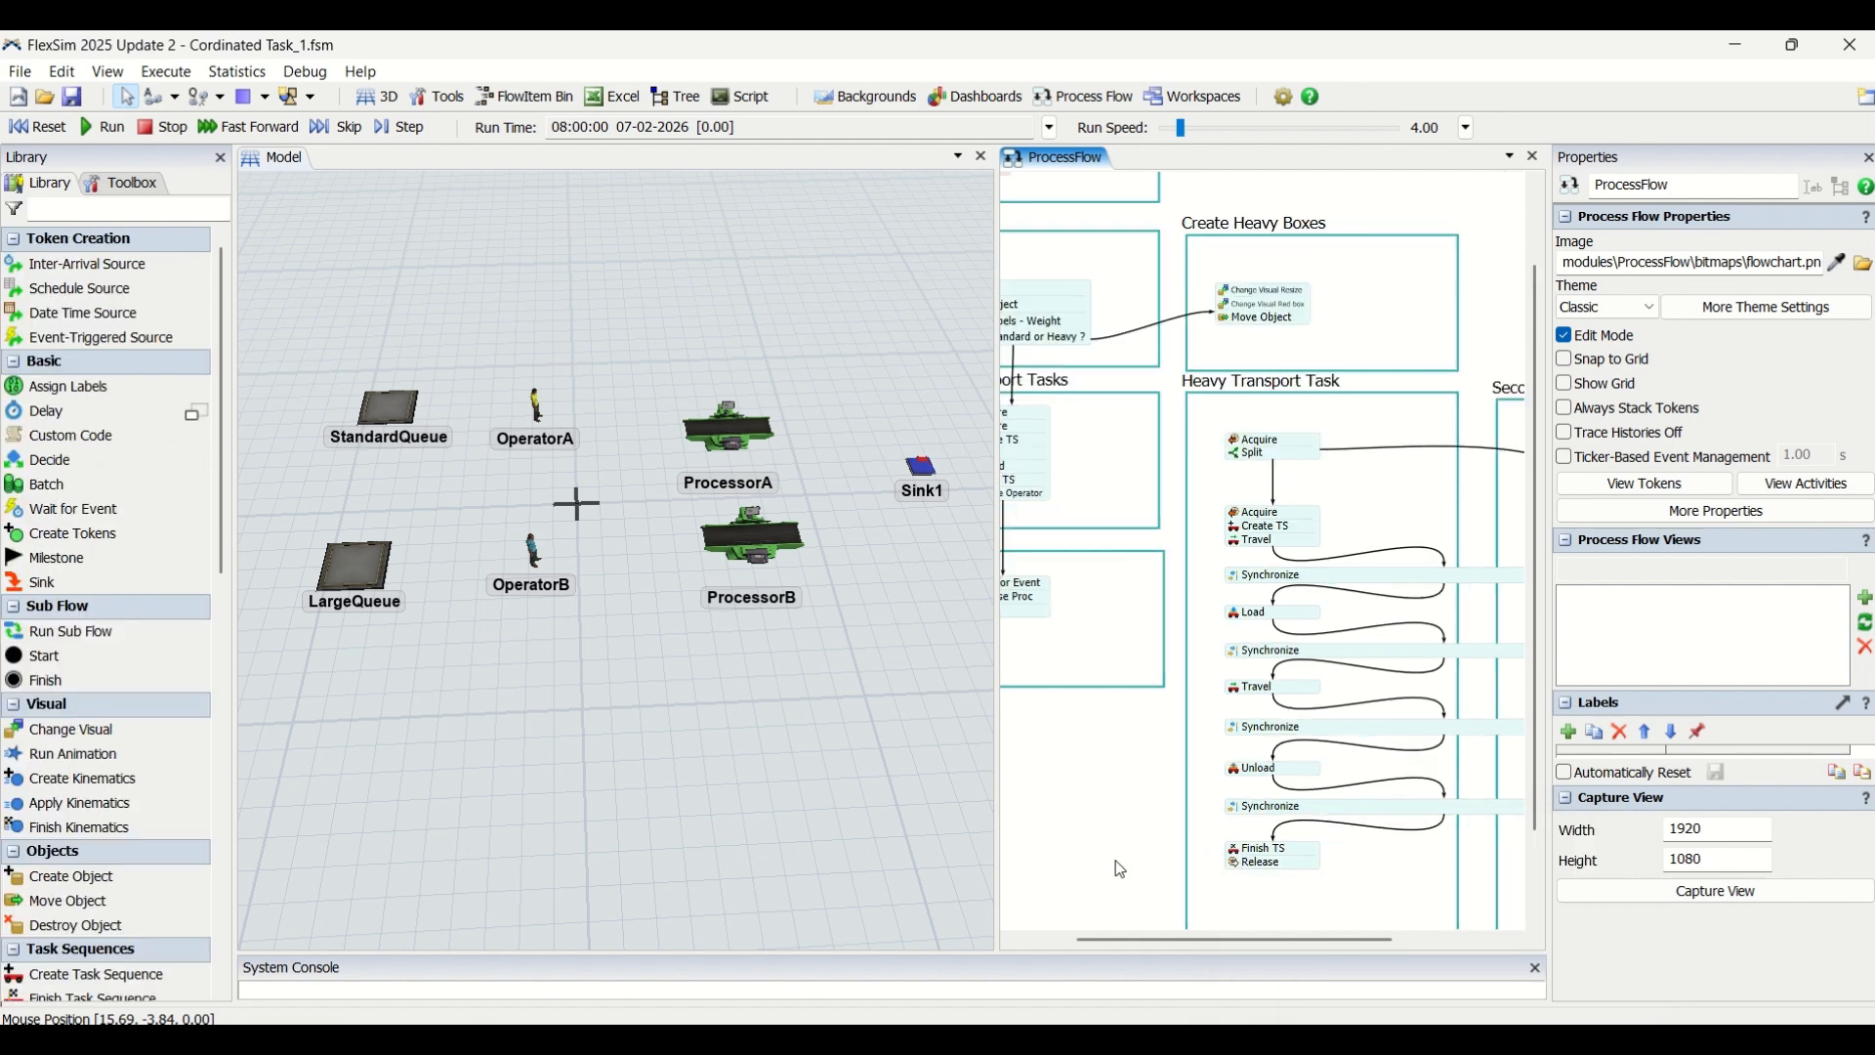
{"action": "left_click_drag", "start_coordinate": [1115, 860], "coordinate": [1040, 868]}
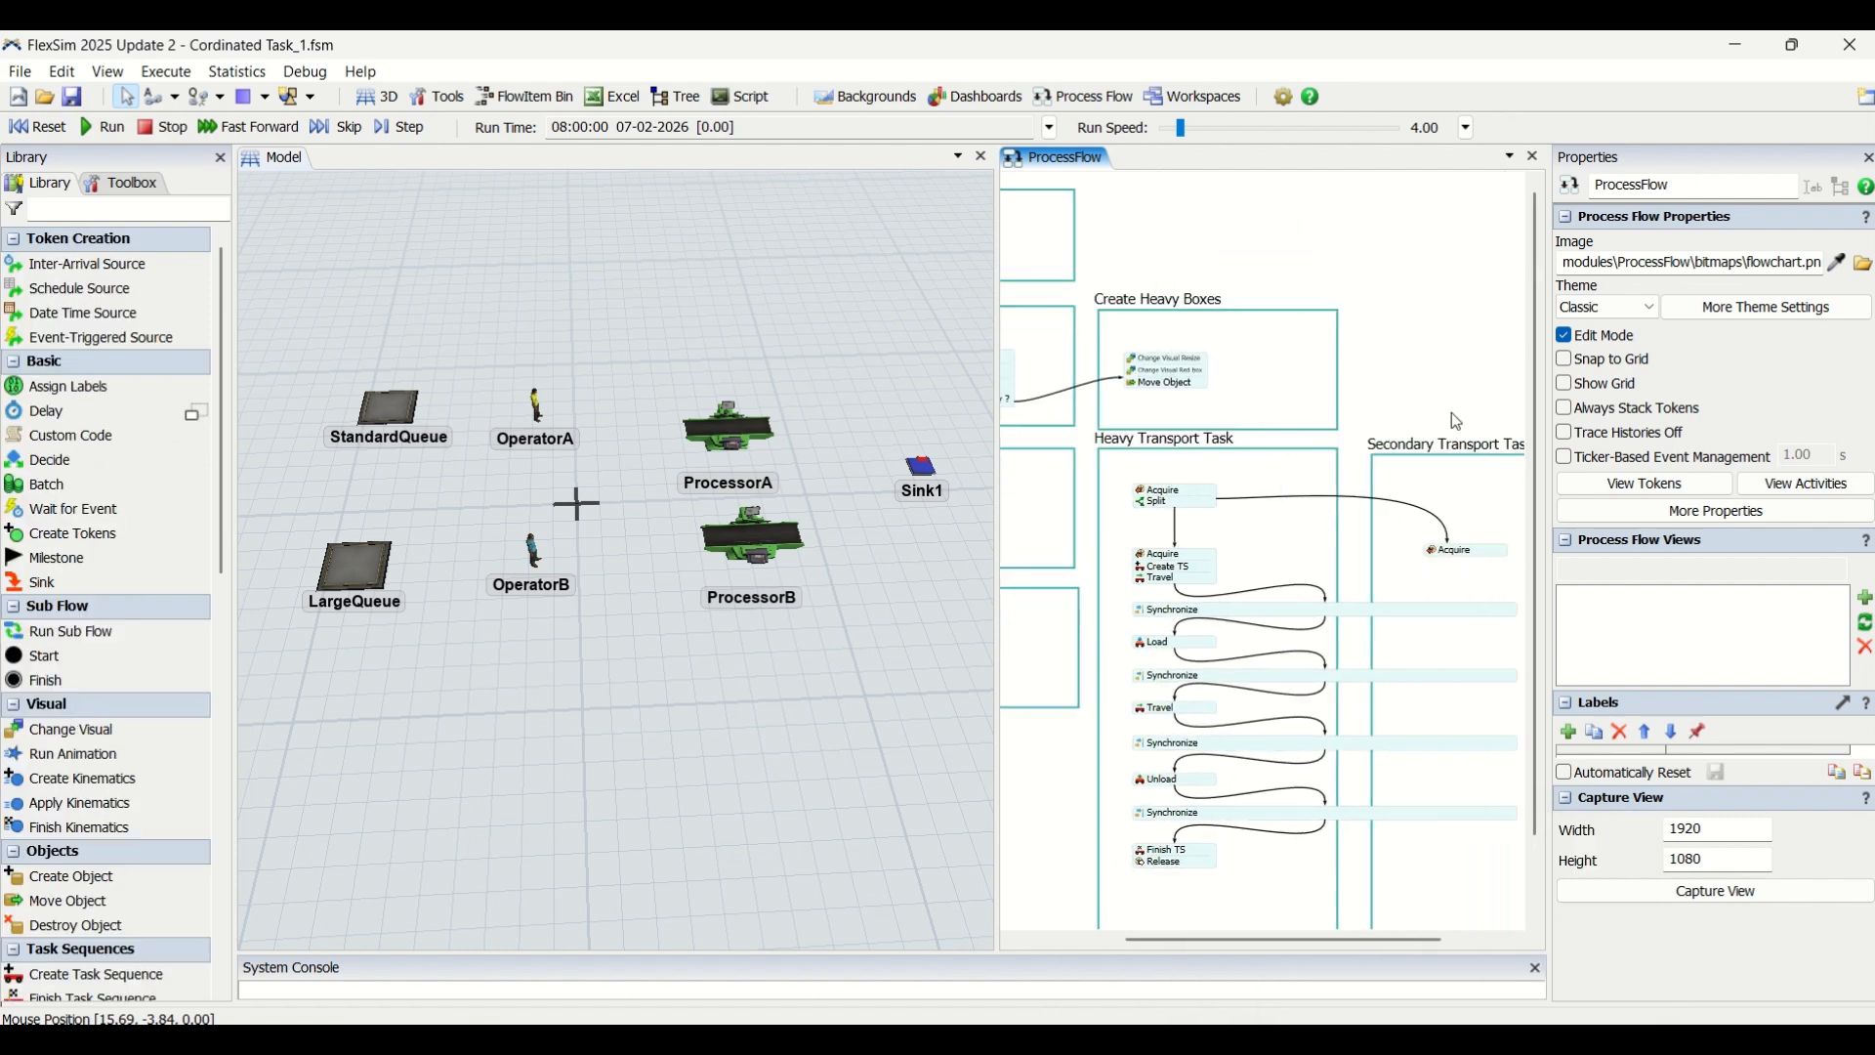
{"action": "left_click", "coordinate": [18, 78]}
{"action": "left_click", "coordinate": [1428, 280]}
{"action": "key", "text": "ctrl+shift+s"}
{"action": "left_click_drag", "start_coordinate": [1426, 270], "coordinate": [1292, 205]}
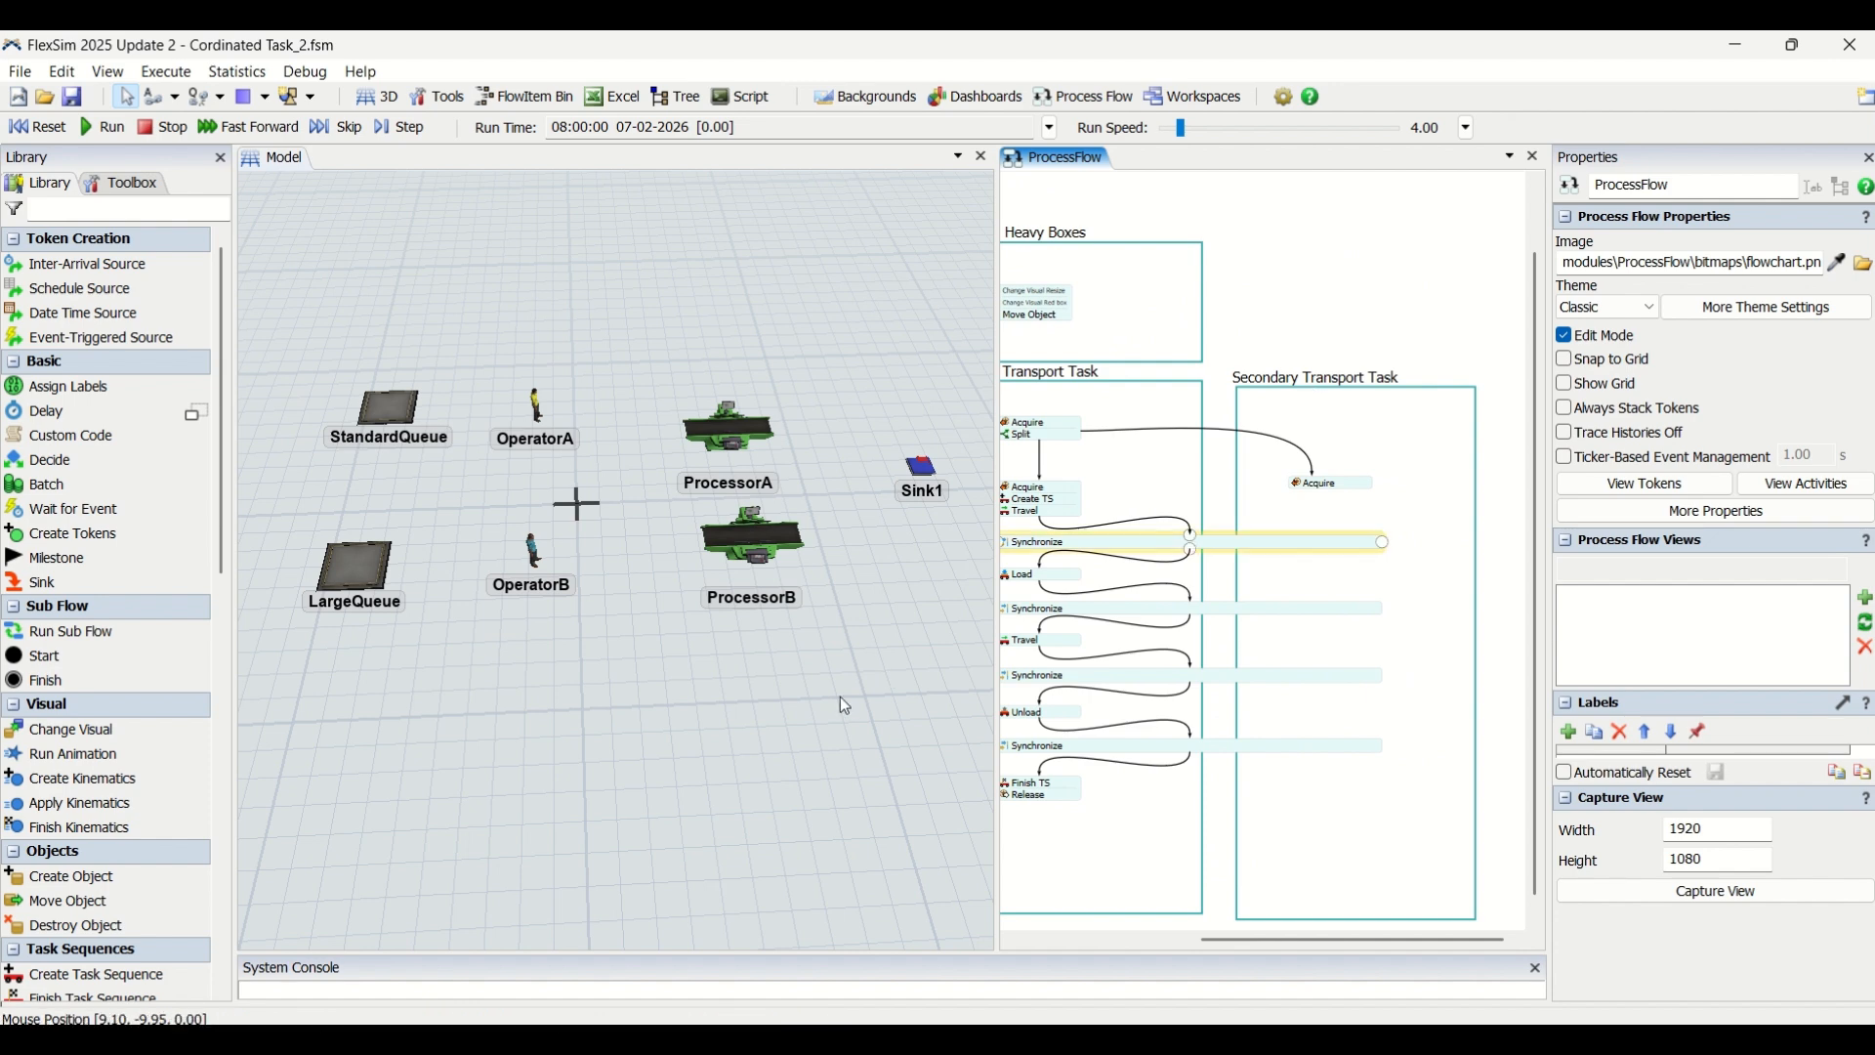
{"action": "left_click_drag", "start_coordinate": [1366, 337], "coordinate": [1423, 317]}
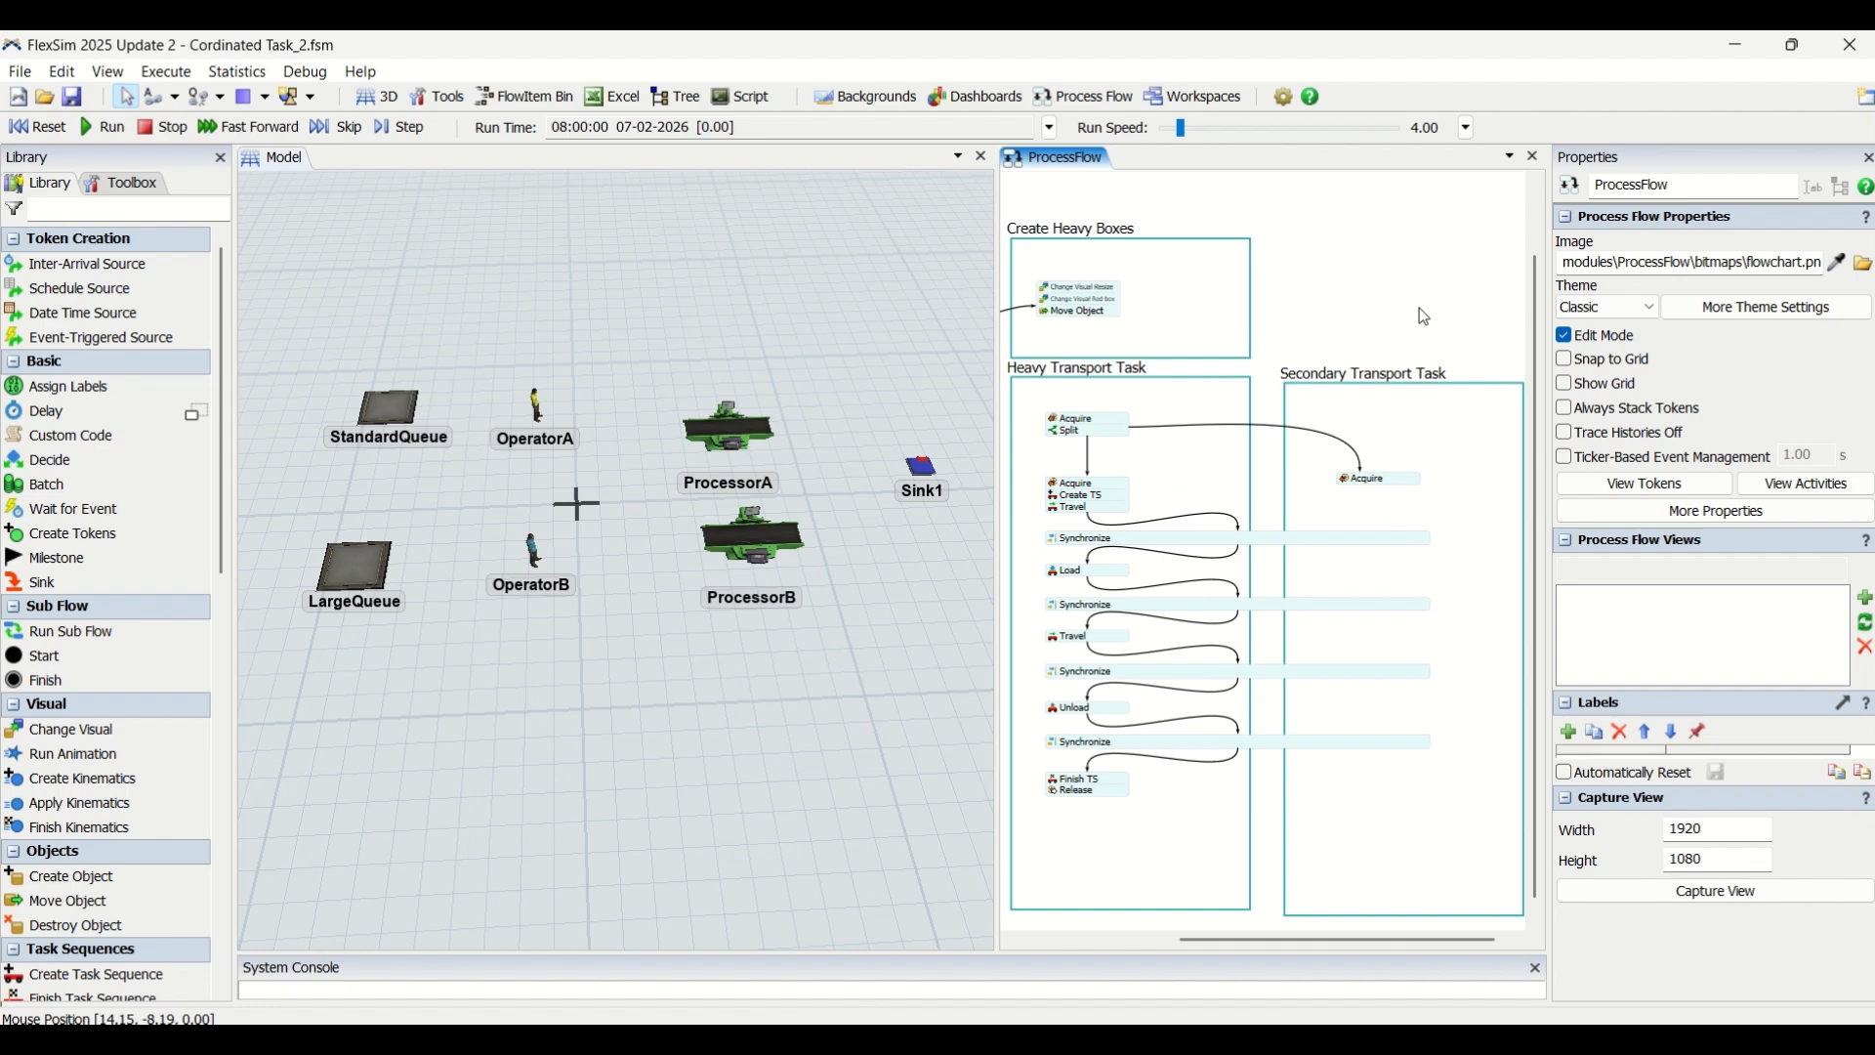
{"action": "left_click", "coordinate": [1043, 379]}
{"action": "left_click", "coordinate": [1294, 391]}
{"action": "left_click", "coordinate": [1430, 471]}
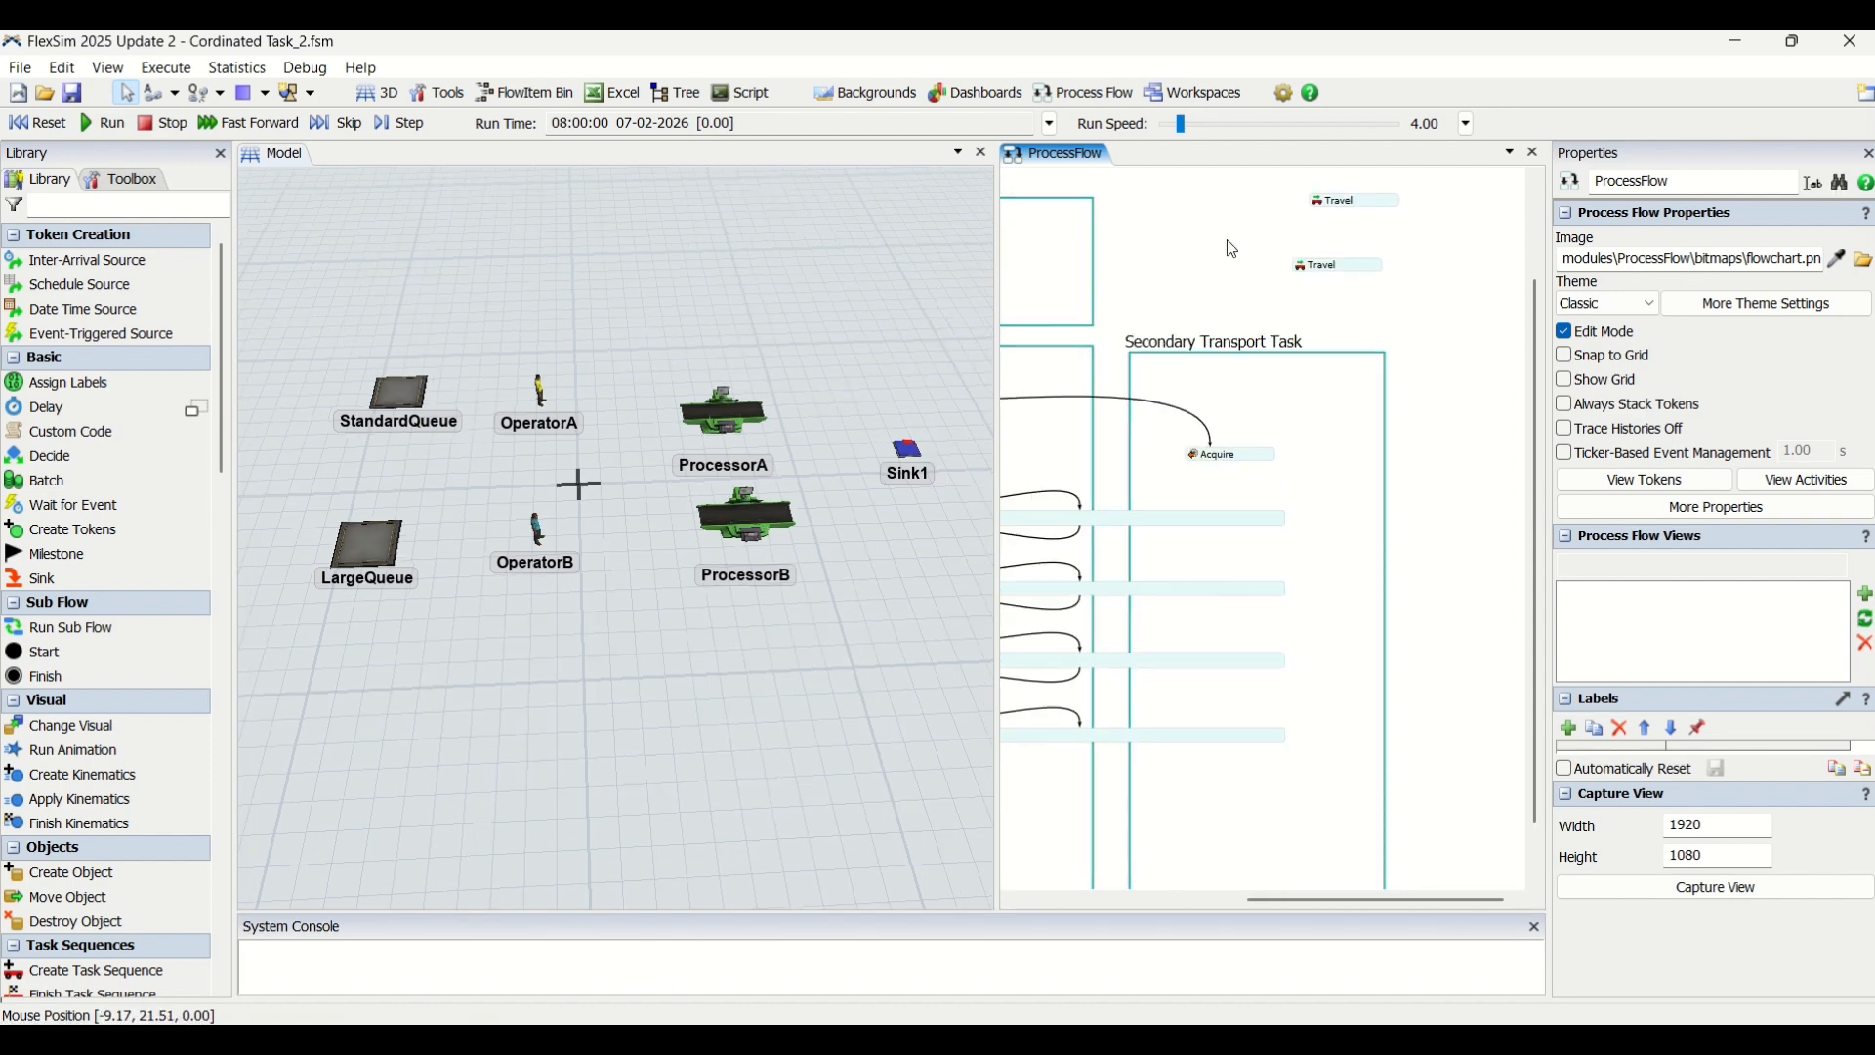
Attach a Travel activity directly beneath the Acquire in Secondary Transport Task.
{"action": "left_click_drag", "start_coordinate": [1243, 293], "coordinate": [1234, 238]}
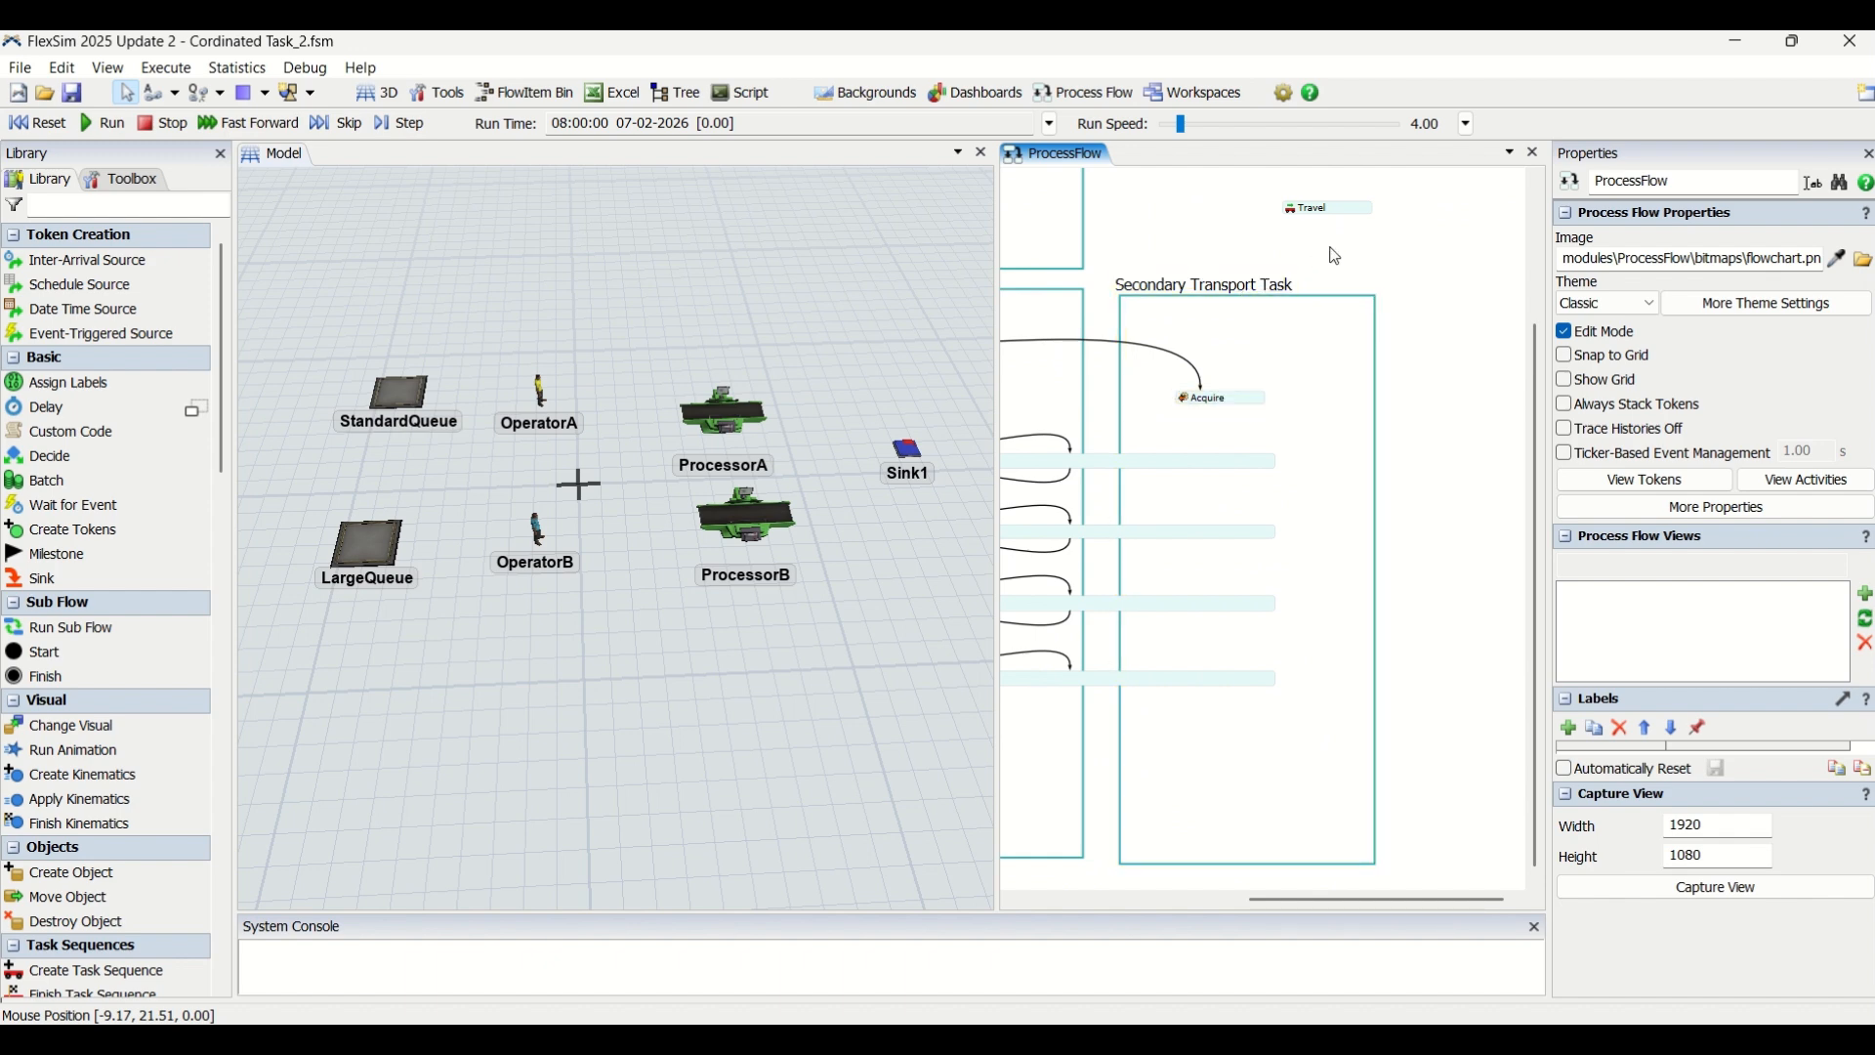
{"action": "scroll", "coordinate": [1387, 258], "scroll_direction": "up", "scroll_amount": 2}
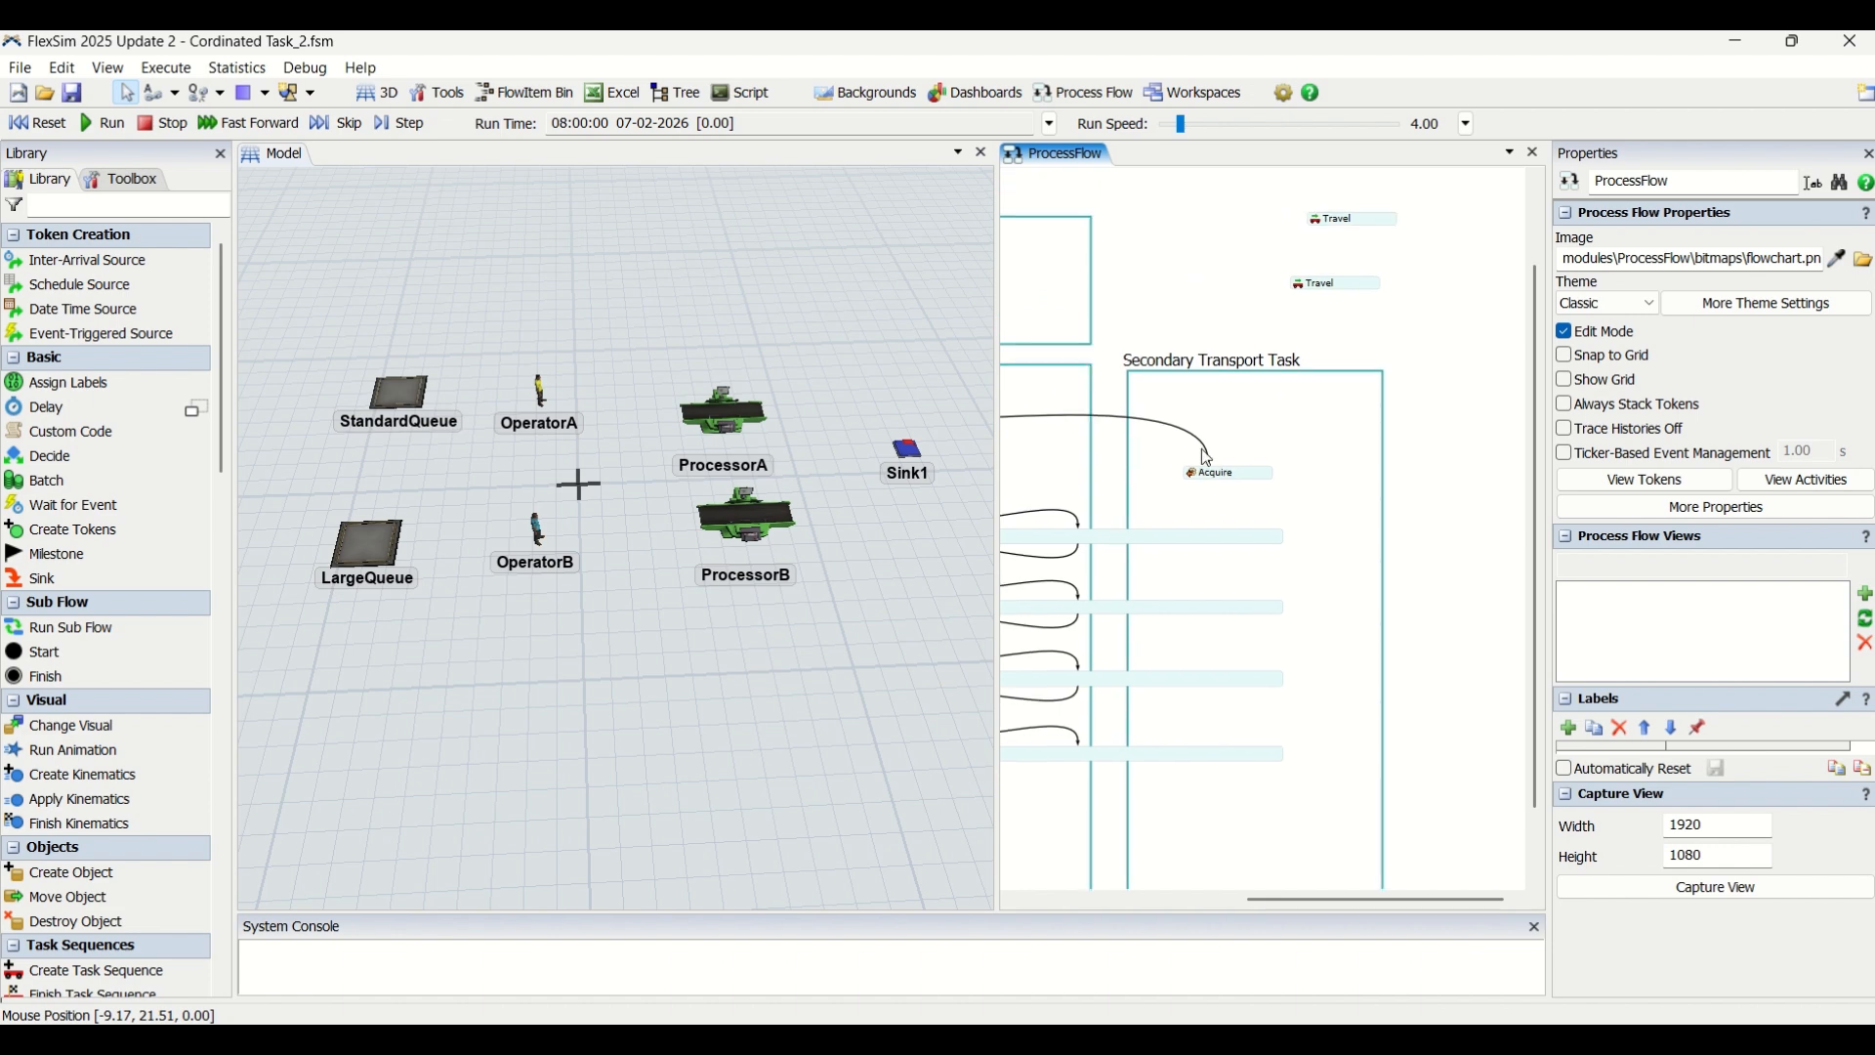
{"action": "left_click_drag", "start_coordinate": [1223, 478], "coordinate": [1220, 477]}
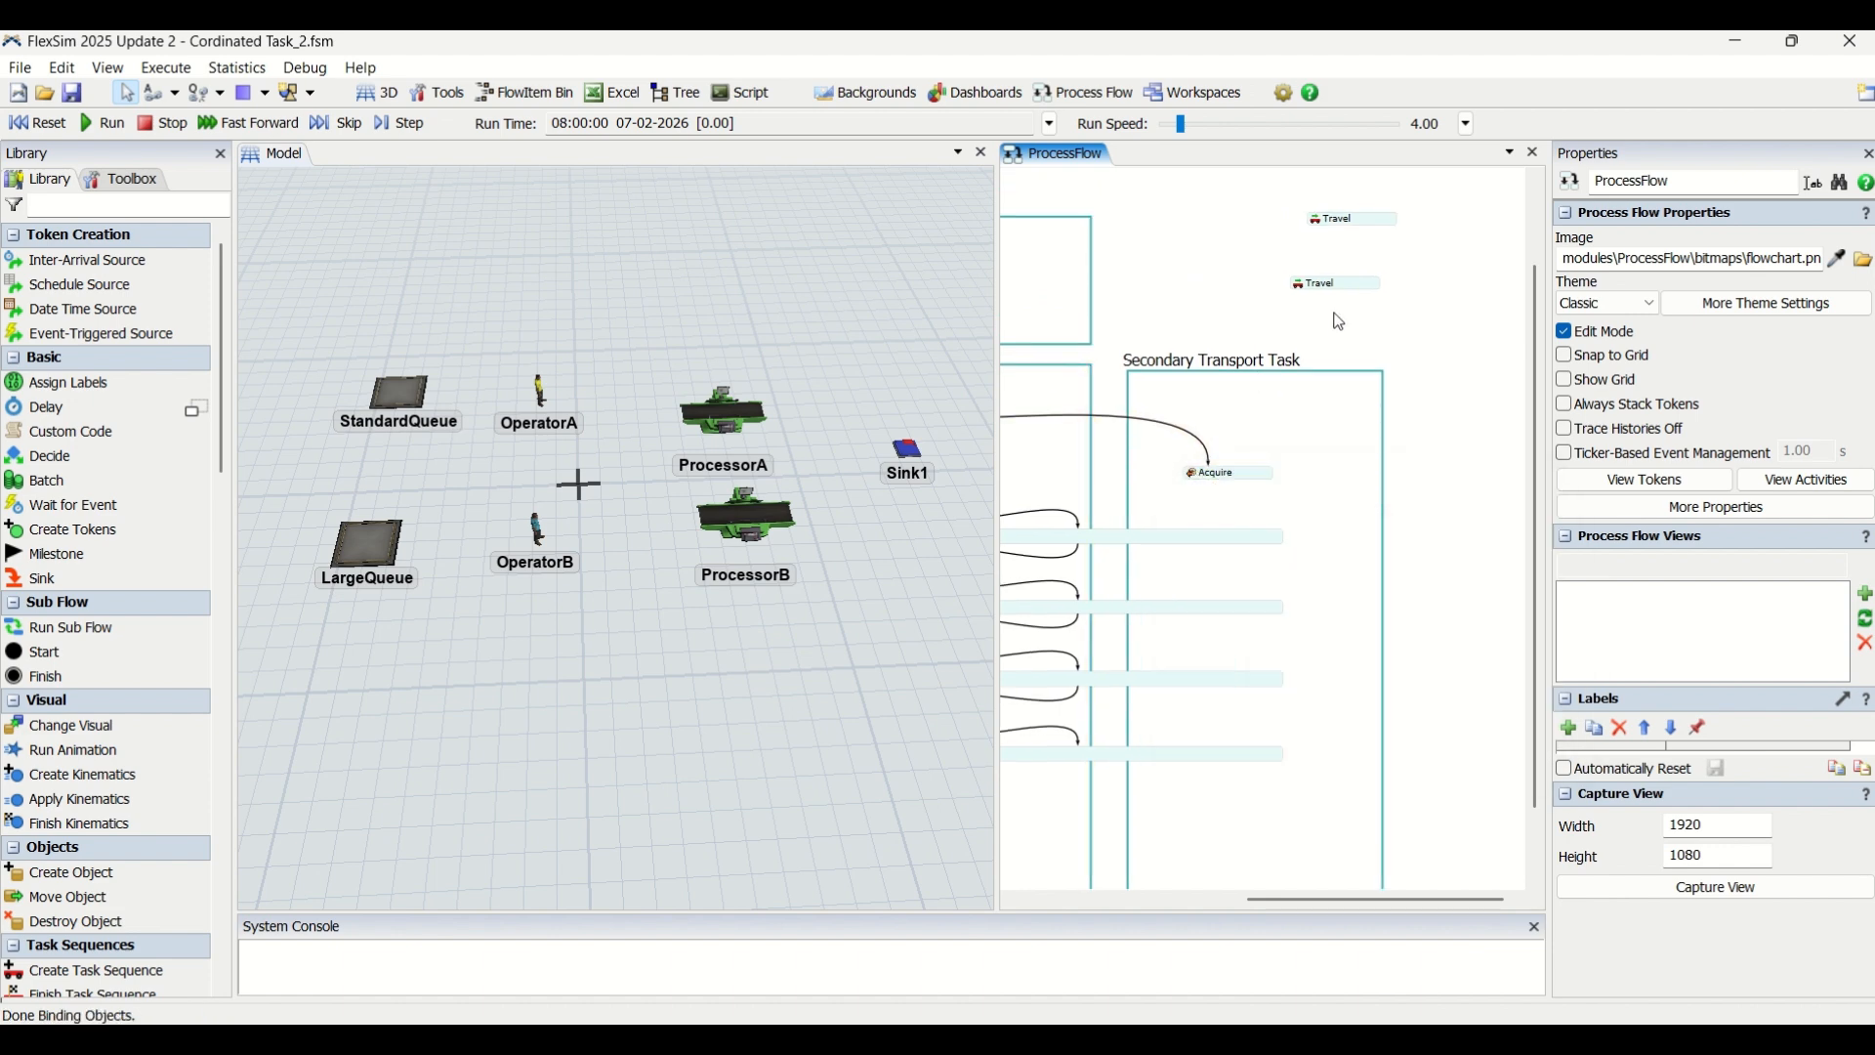
{"action": "left_click_drag", "start_coordinate": [1368, 295], "coordinate": [1245, 484]}
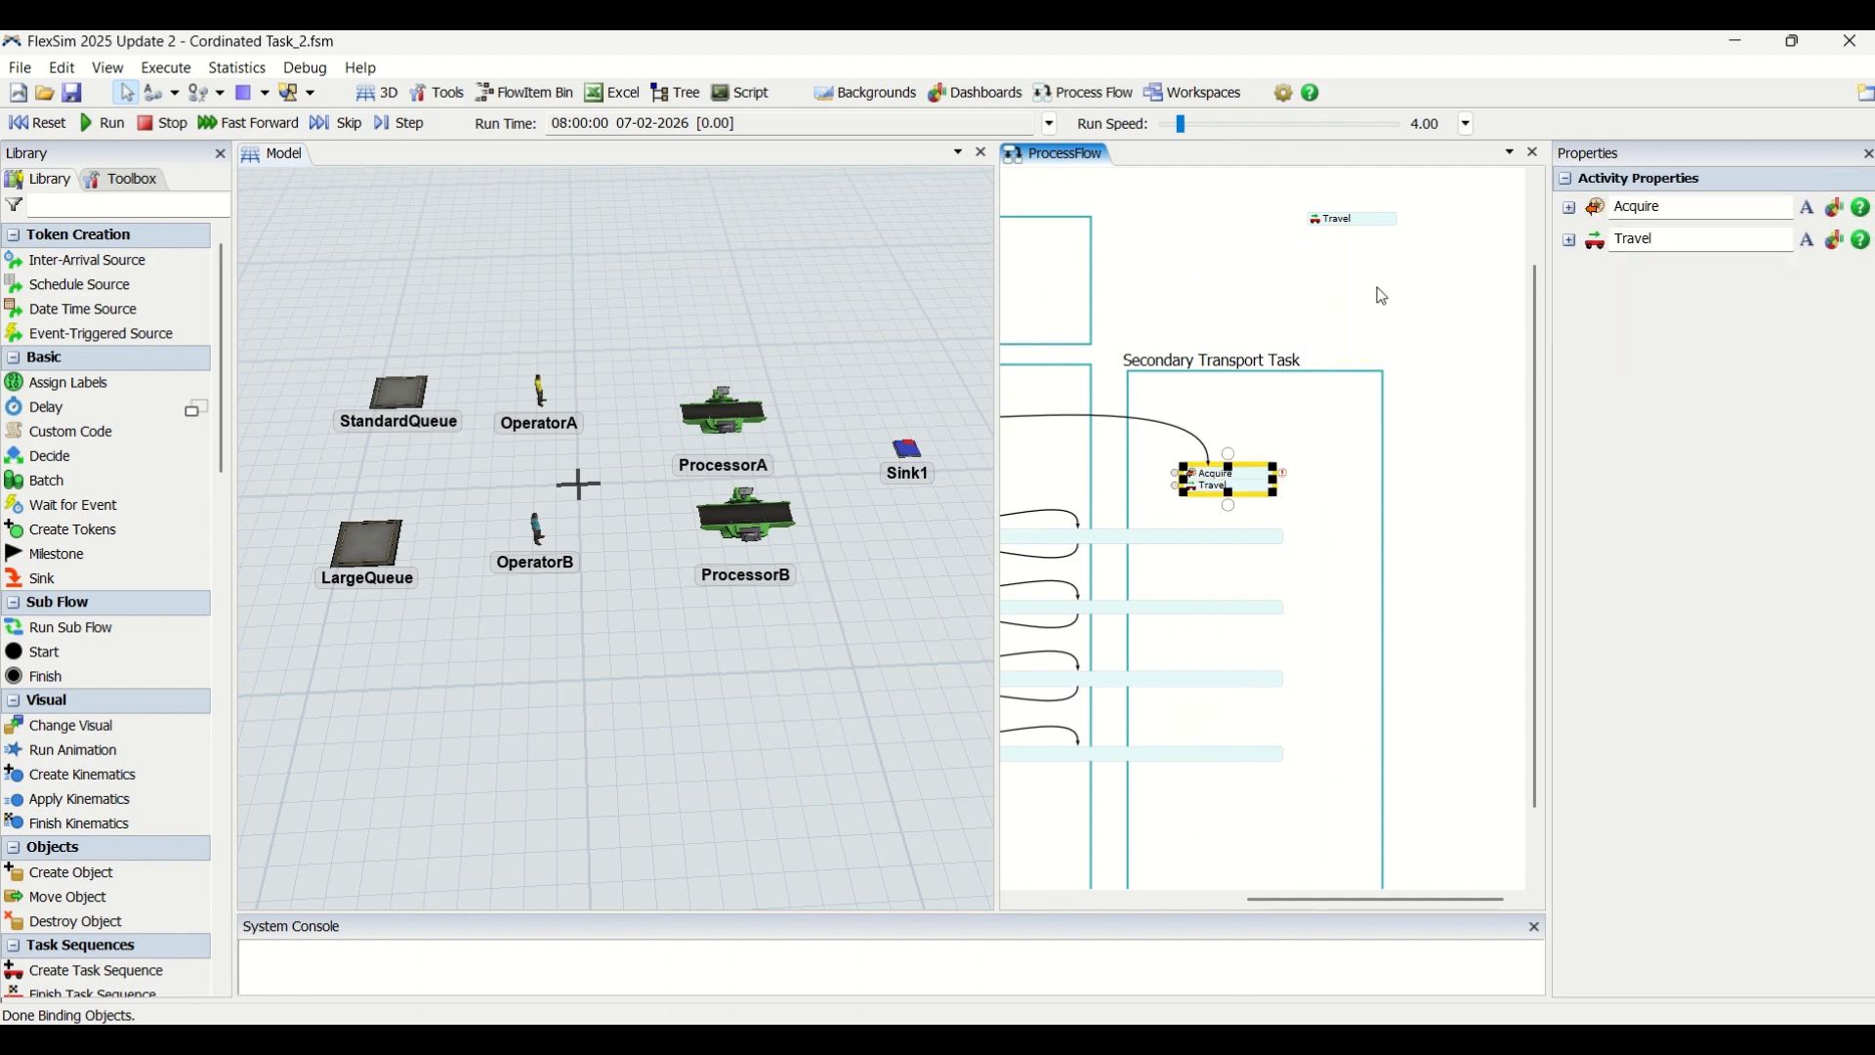
Place the second Travel between the second and third Synchronize and a Release below the last Synchronize in Secondary Transport Task.
{"action": "left_click", "coordinate": [1381, 297]}
{"action": "scroll", "coordinate": [1381, 297], "scroll_direction": "down", "scroll_amount": 1}
{"action": "left_click_drag", "start_coordinate": [1383, 238], "coordinate": [1265, 598]}
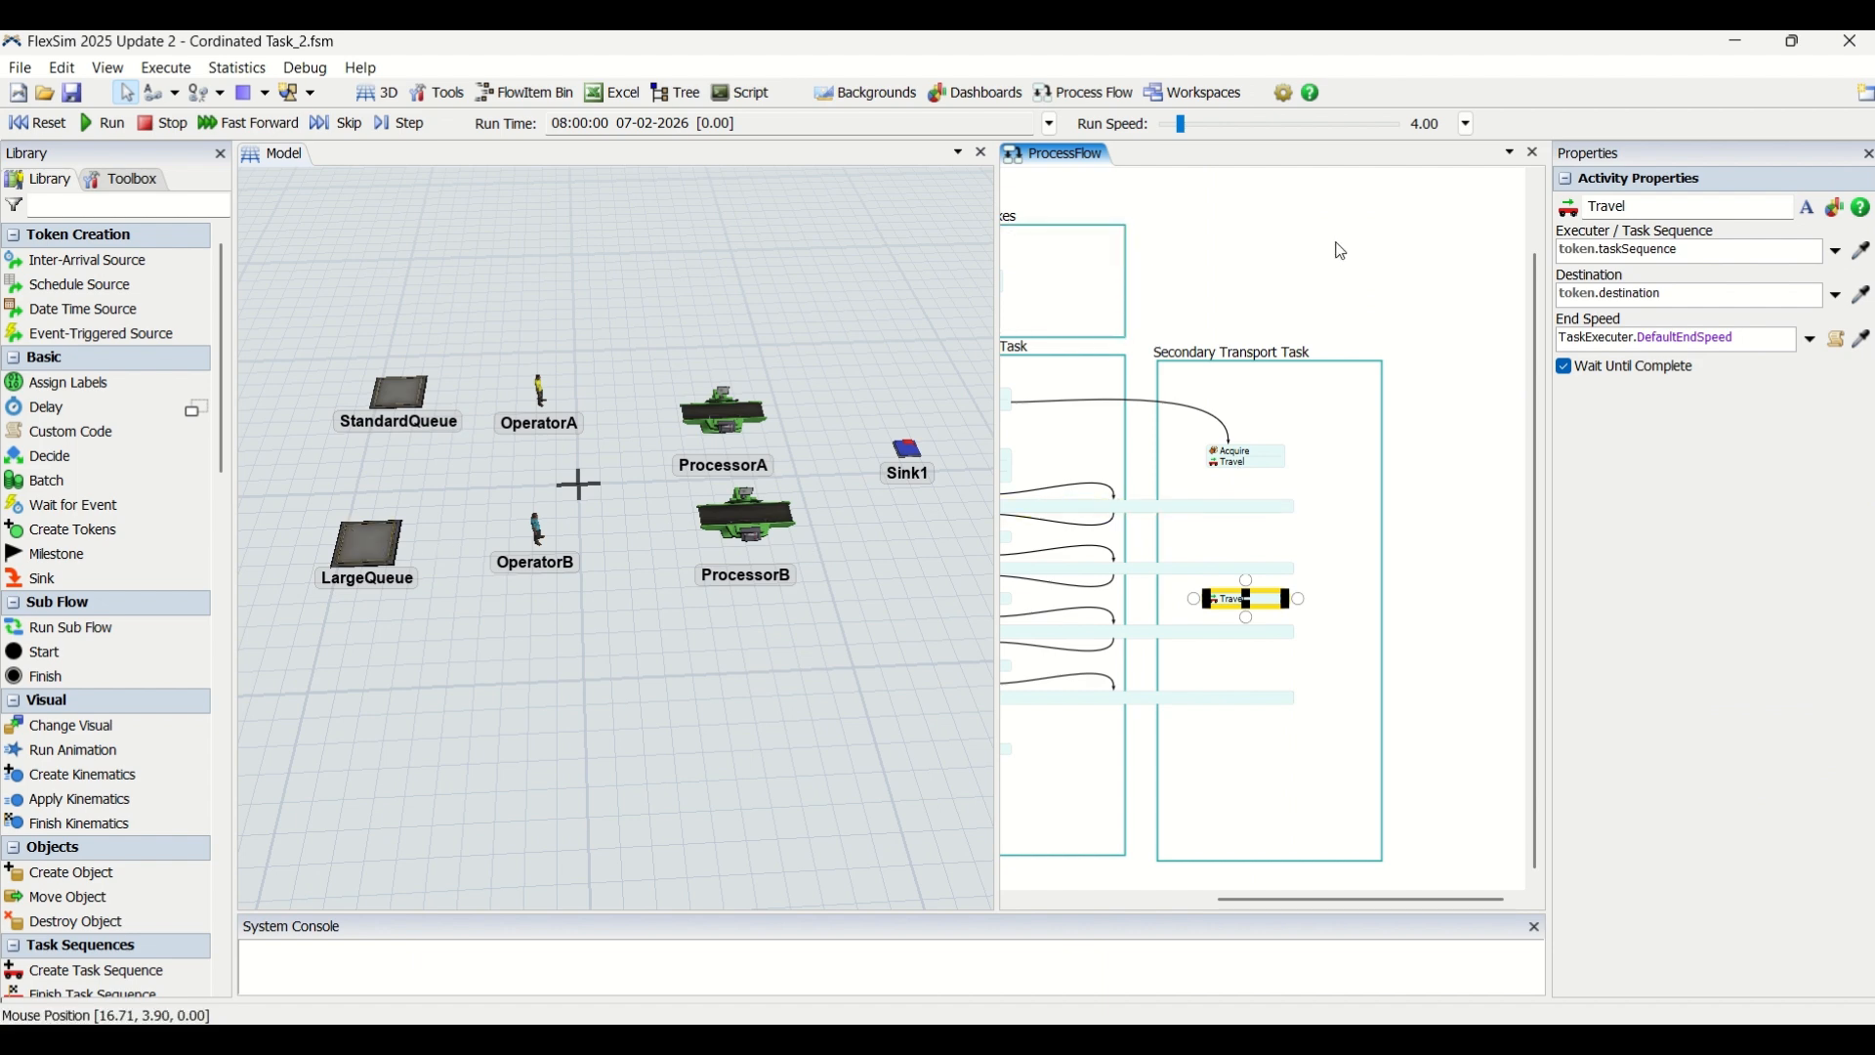
{"action": "left_click_drag", "start_coordinate": [1334, 245], "coordinate": [1300, 332]}
{"action": "left_click_drag", "start_coordinate": [1211, 213], "coordinate": [1223, 857]}
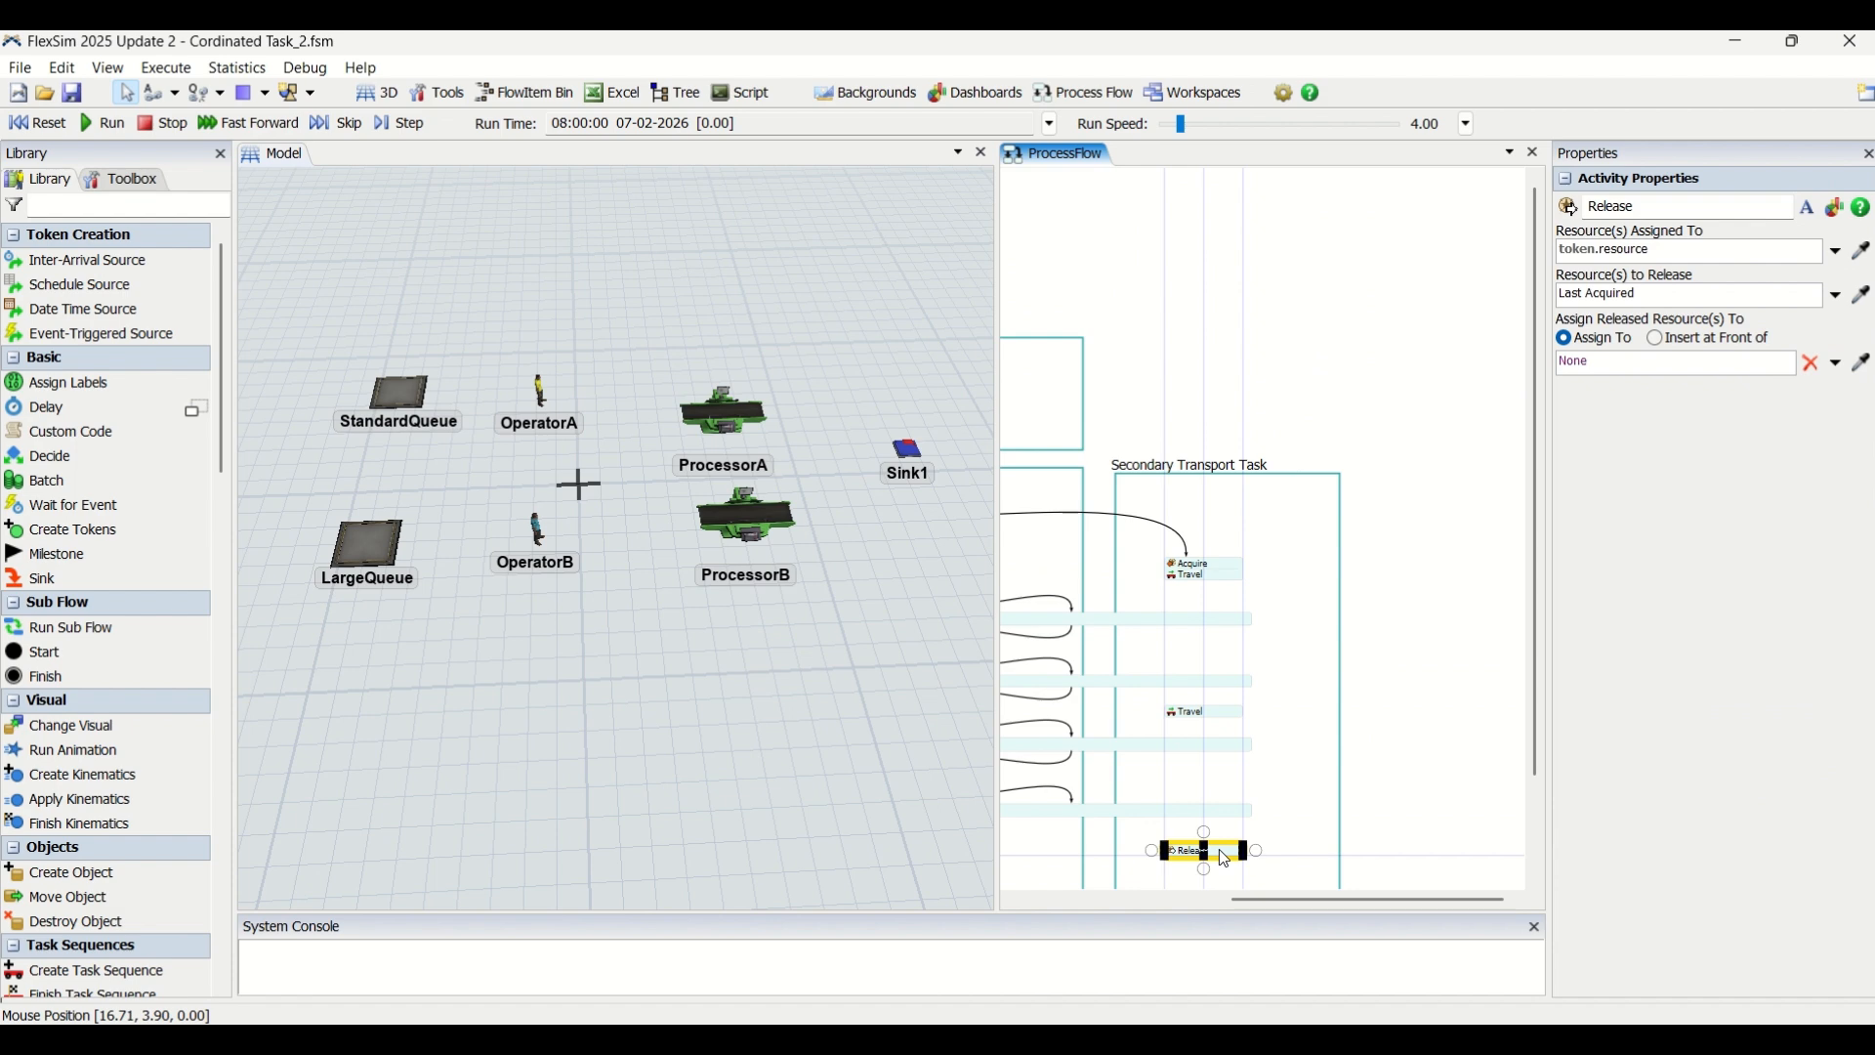
Configure the Acquire in Secondary Transport Task with resource reference Operators and assign the resource to token.Assistant.
{"action": "left_click_drag", "start_coordinate": [1317, 401], "coordinate": [1492, 295]}
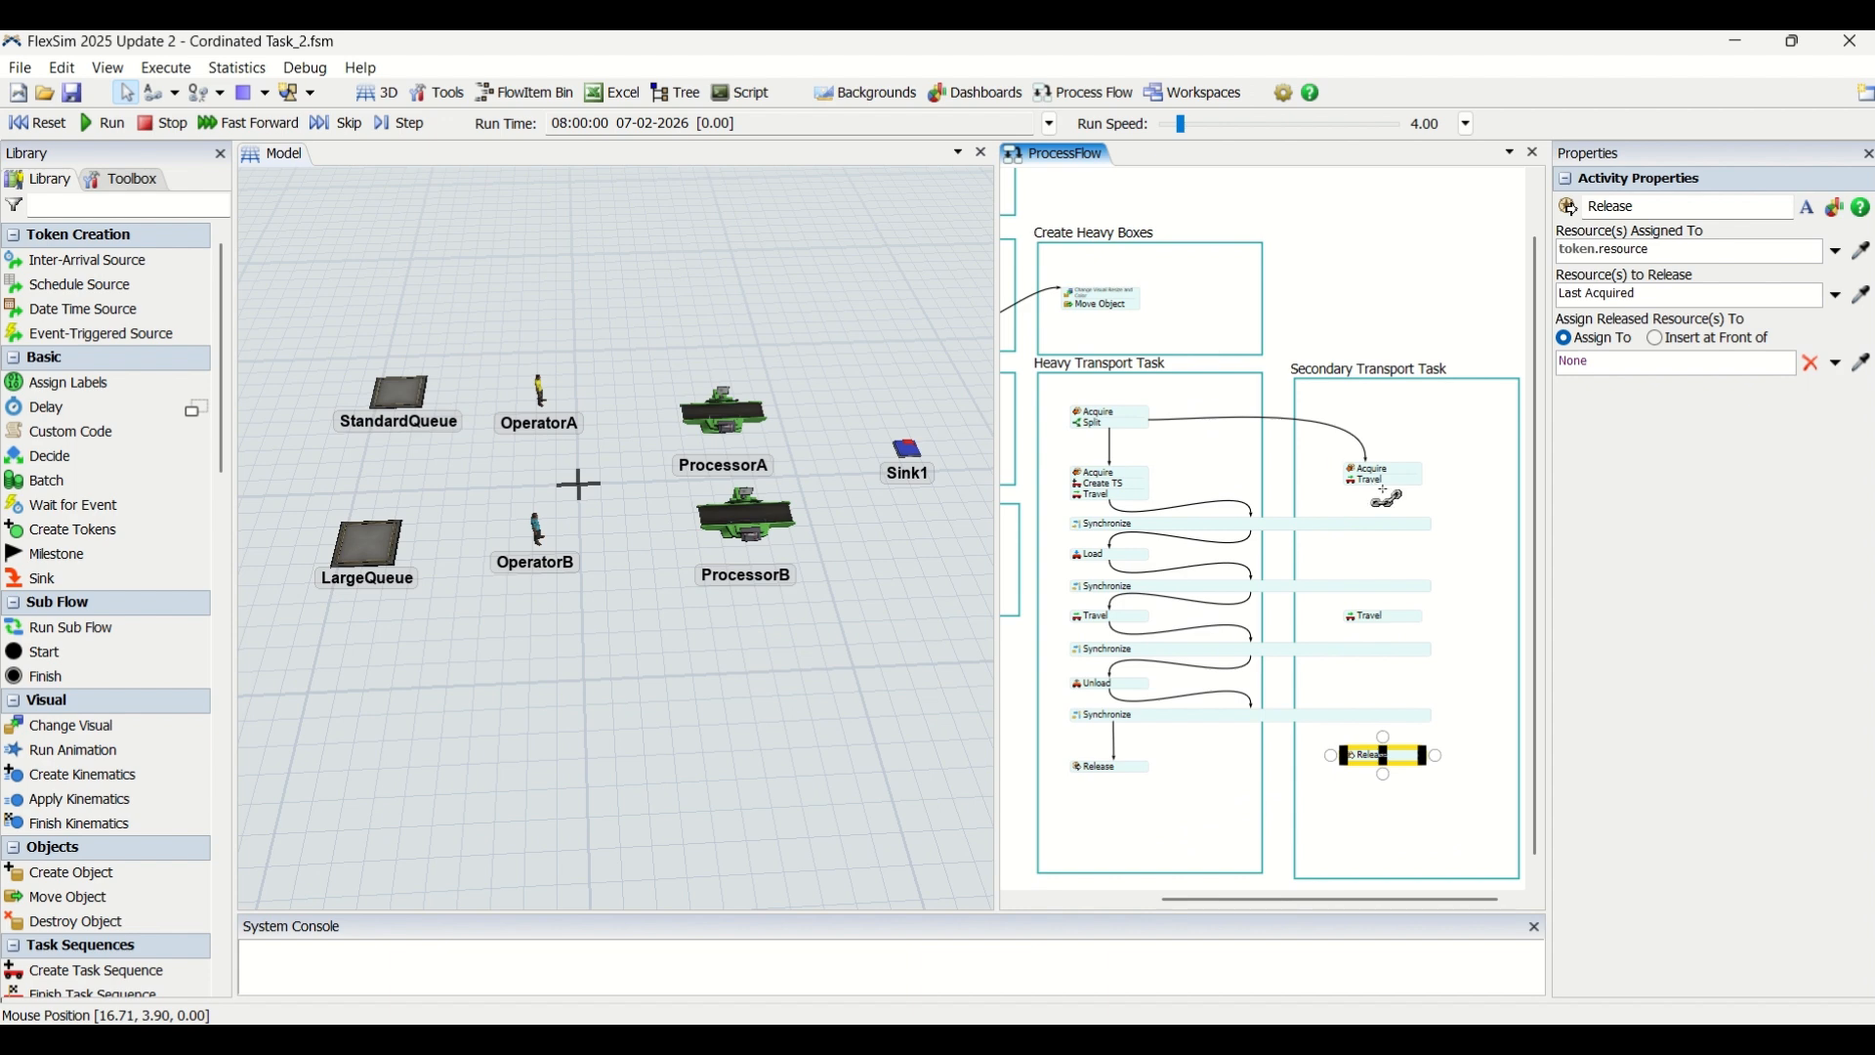
{"action": "left_click_drag", "start_coordinate": [1329, 305], "coordinate": [1378, 337]}
{"action": "scroll", "coordinate": [1379, 341], "scroll_direction": "down", "scroll_amount": 3}
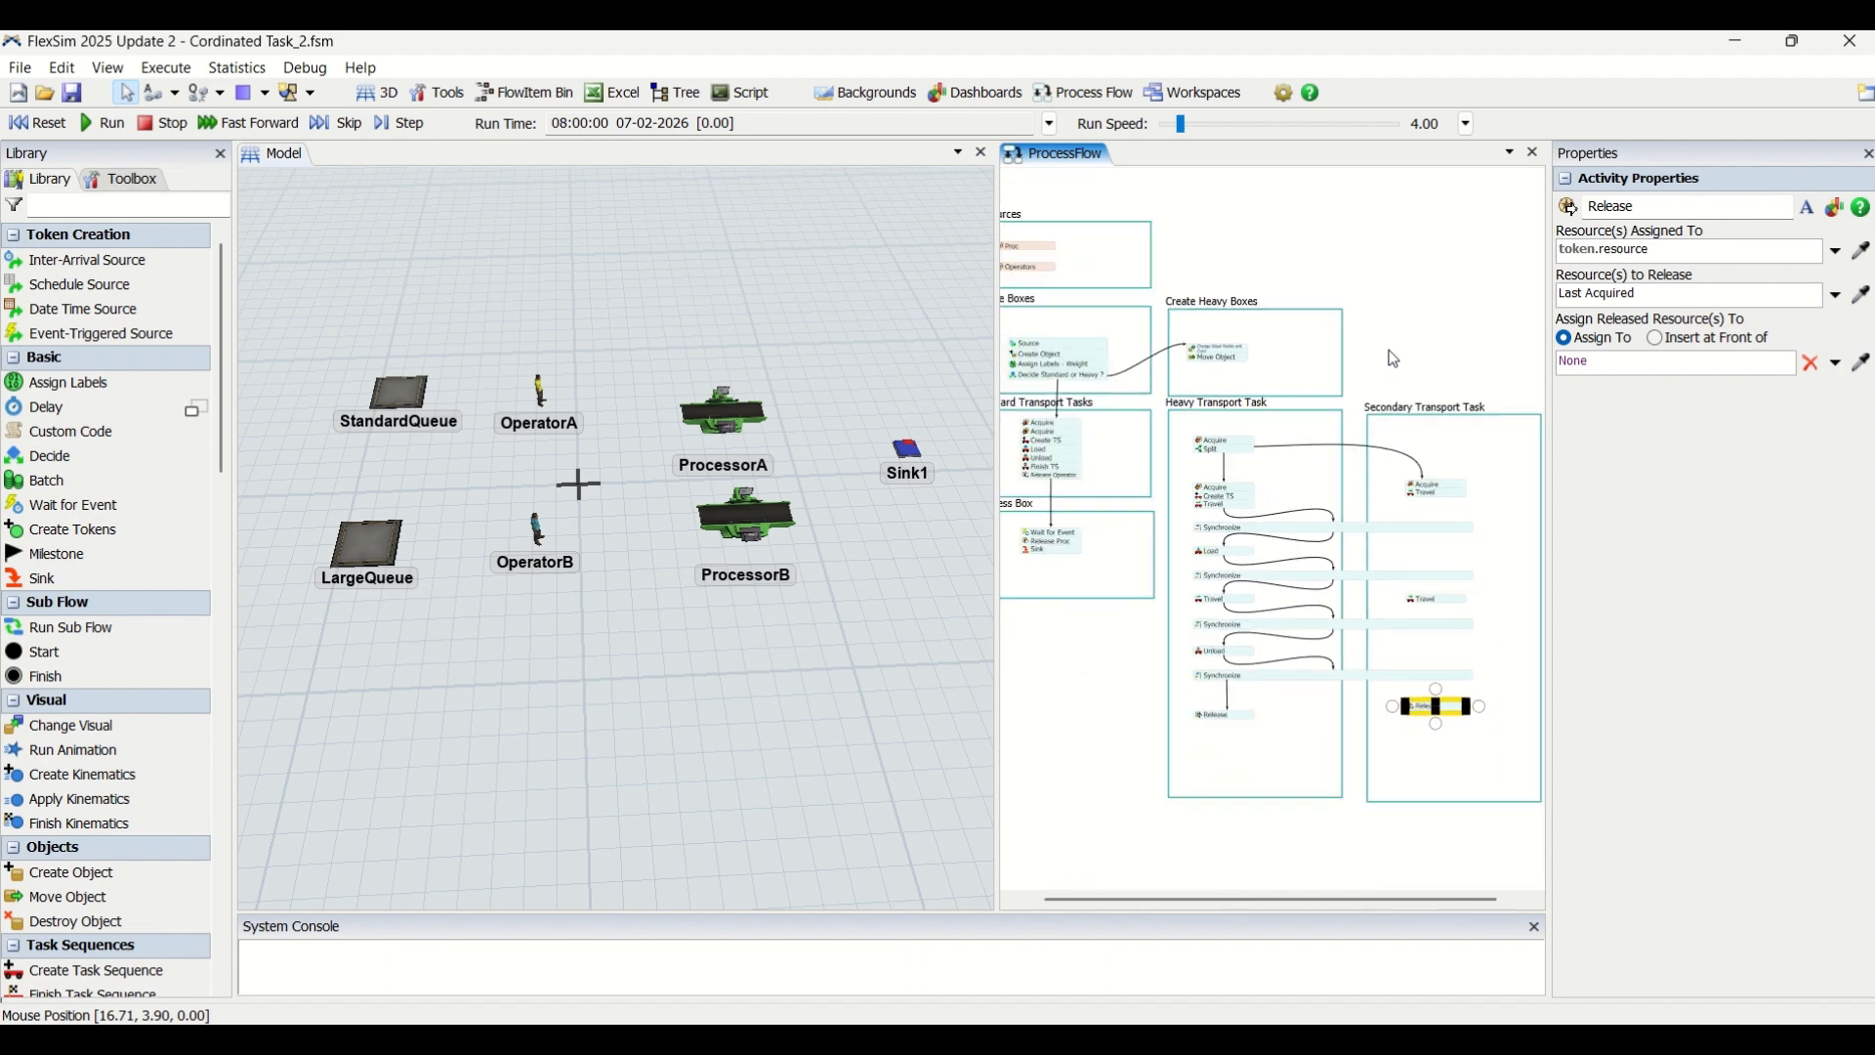
{"action": "double_click", "coordinate": [1416, 490]}
{"action": "left_click", "coordinate": [1763, 559]}
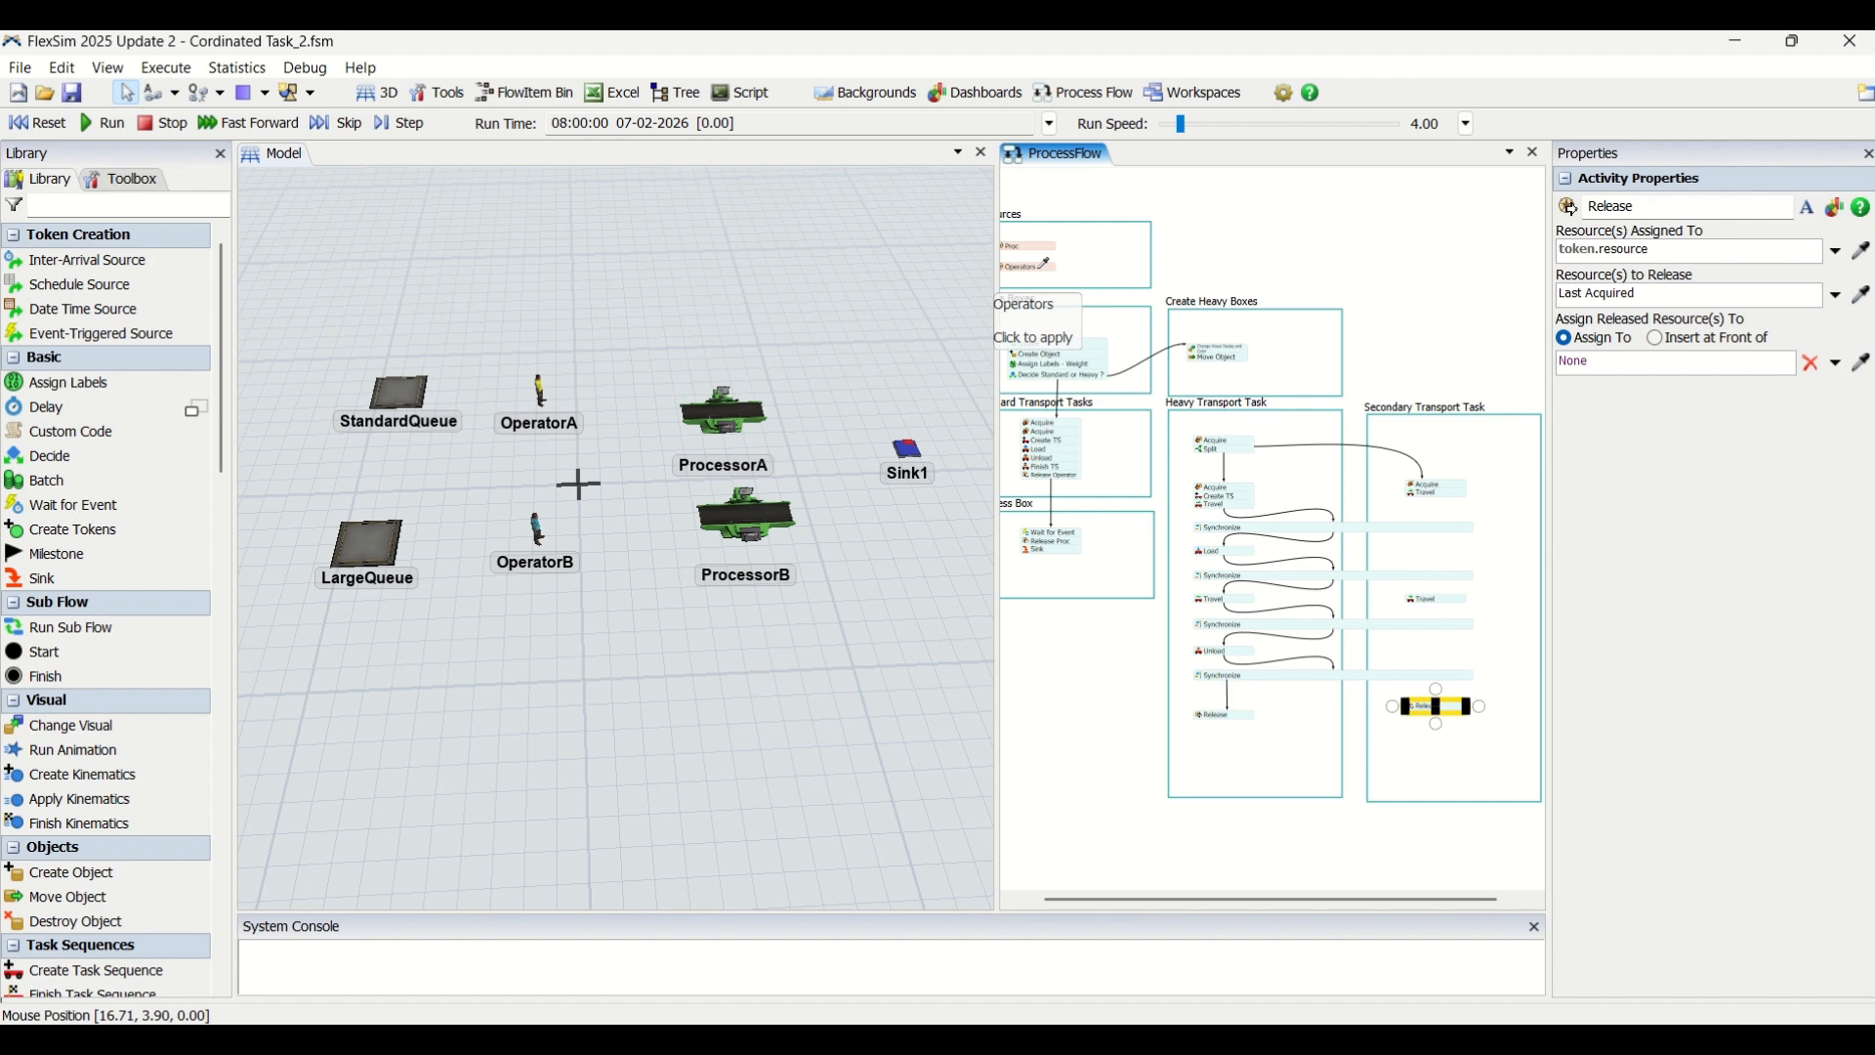
{"action": "left_click", "coordinate": [1042, 266]}
{"action": "double_click", "coordinate": [1499, 644]}
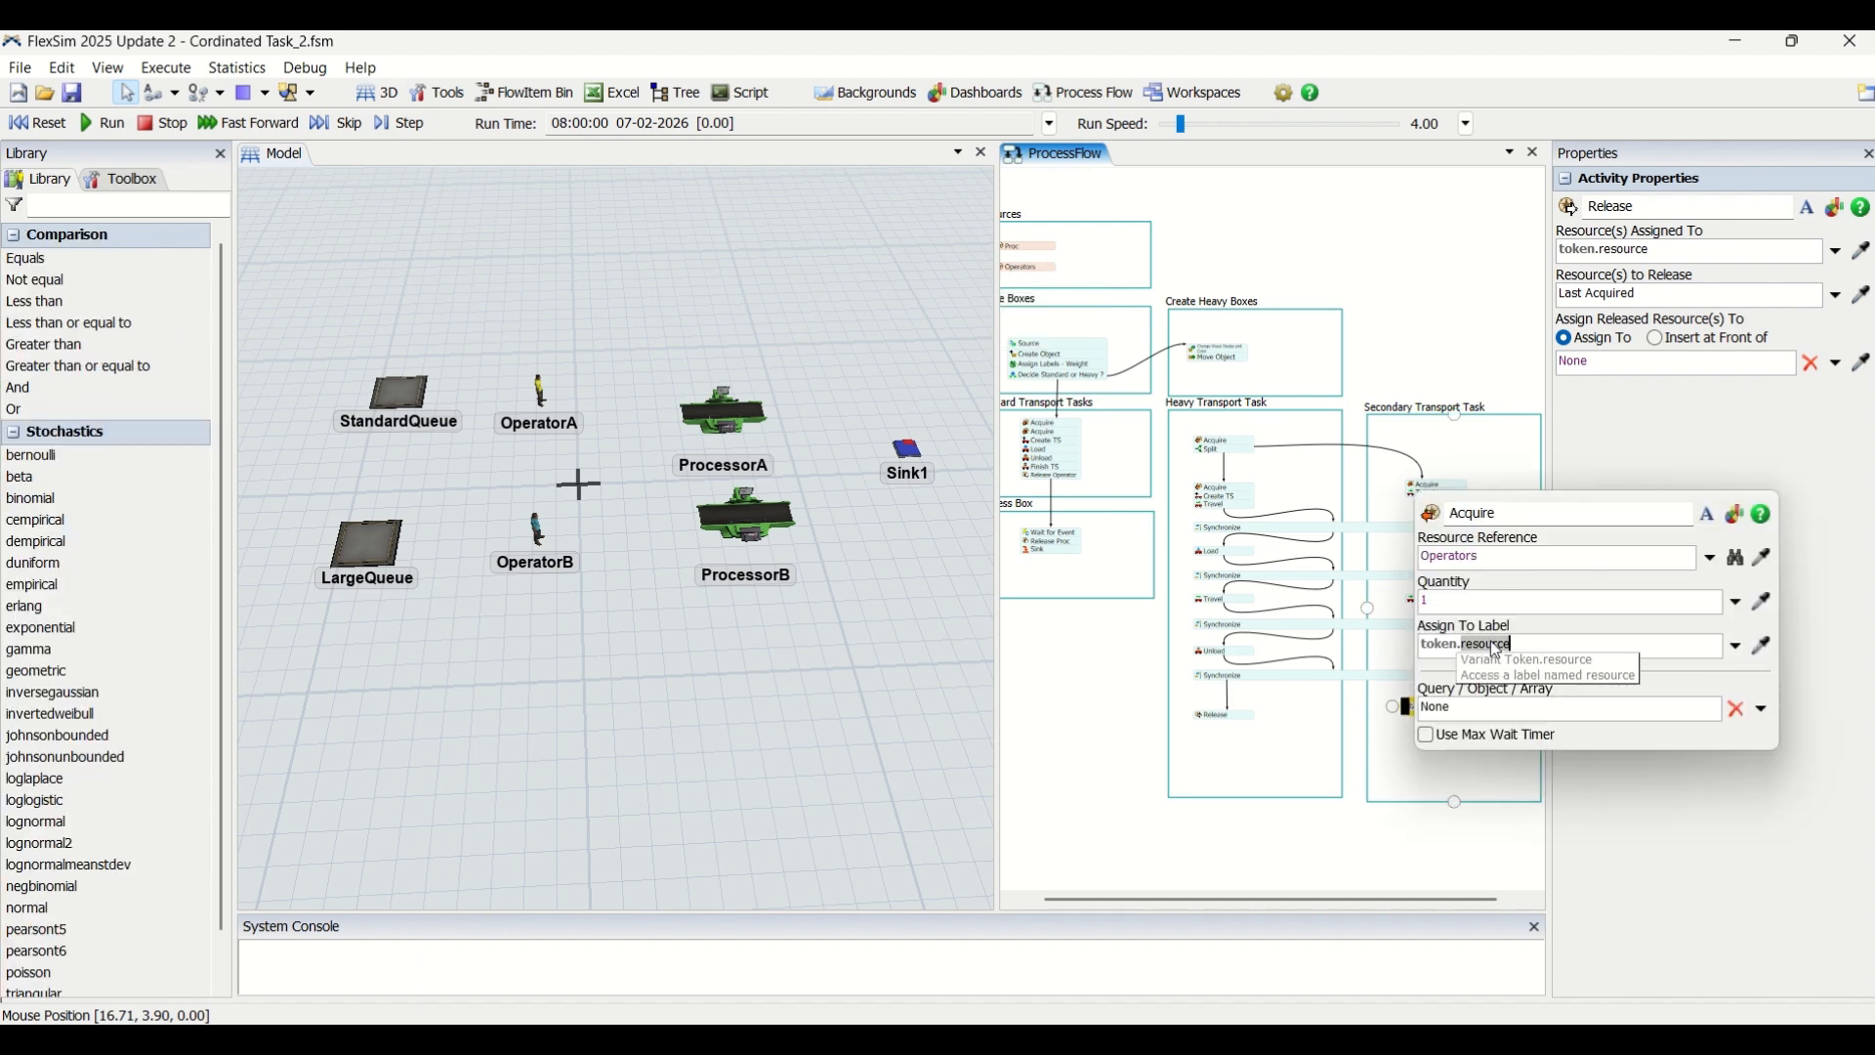
{"action": "type", "text": "Assistant"}
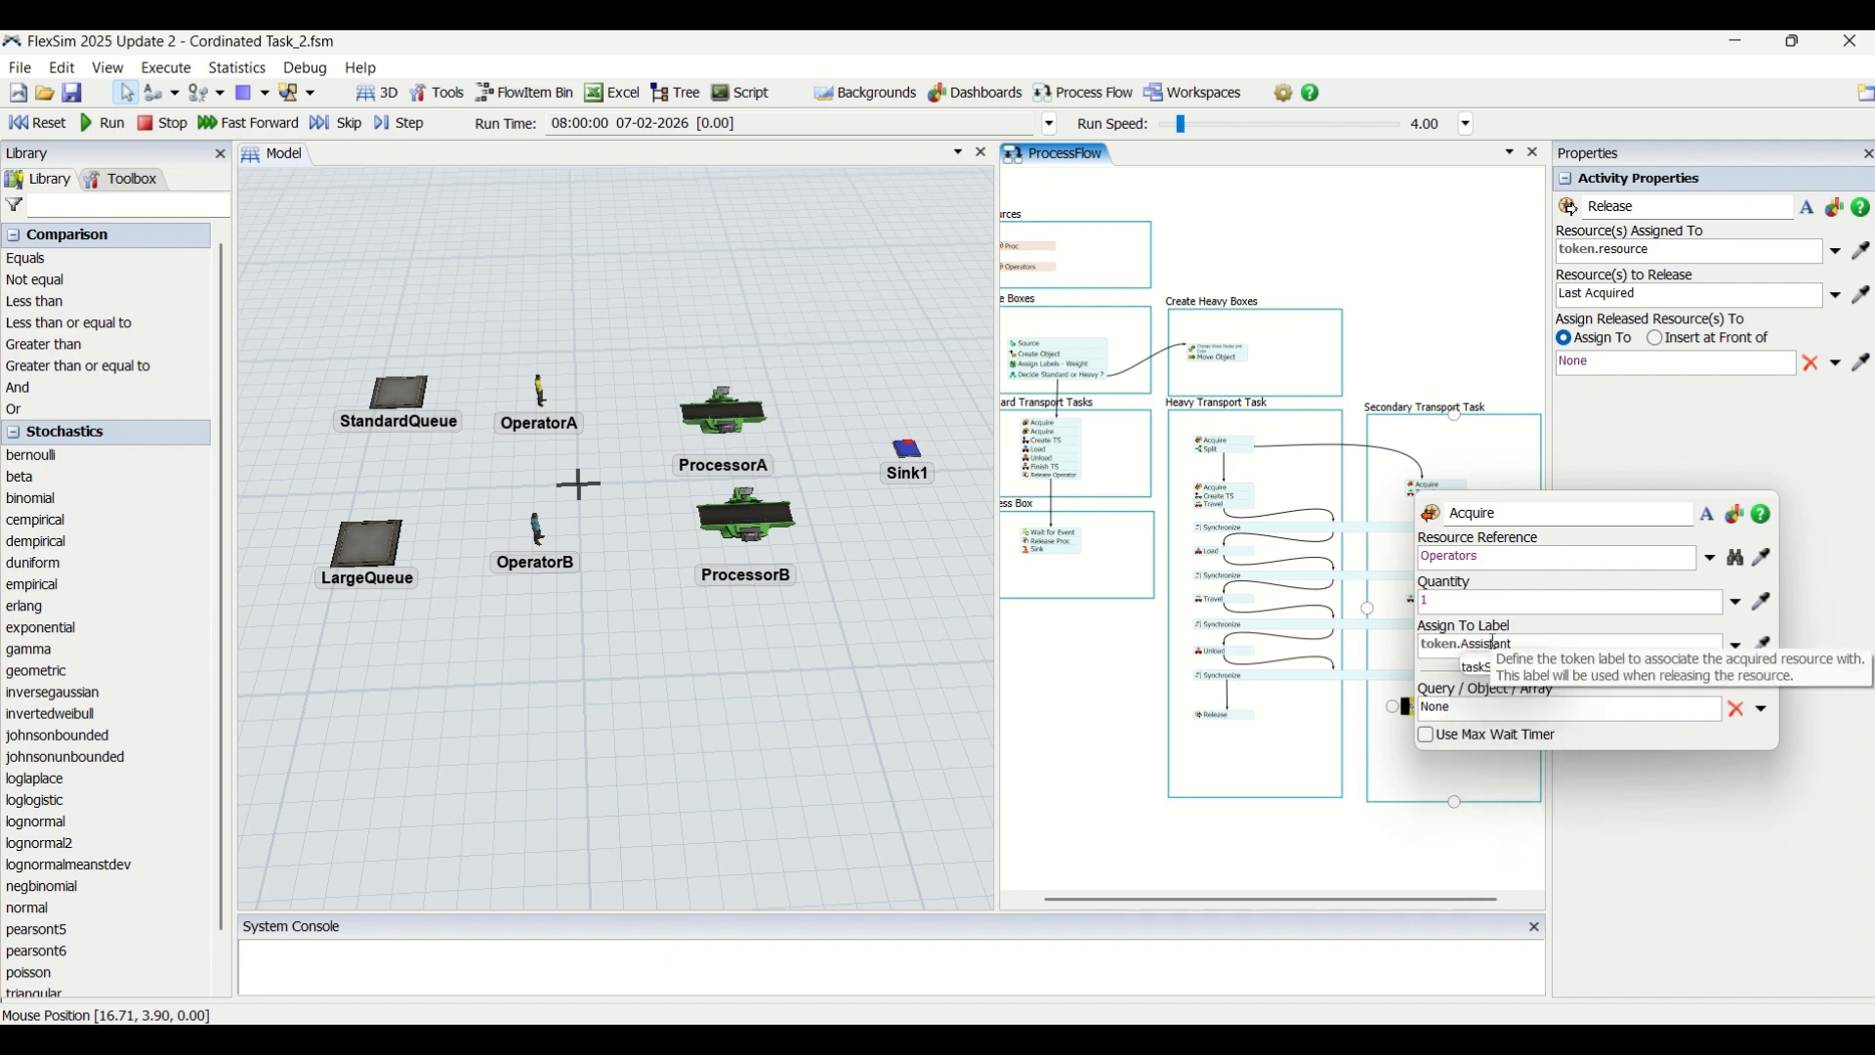
{"action": "double_click", "coordinate": [1499, 645]}
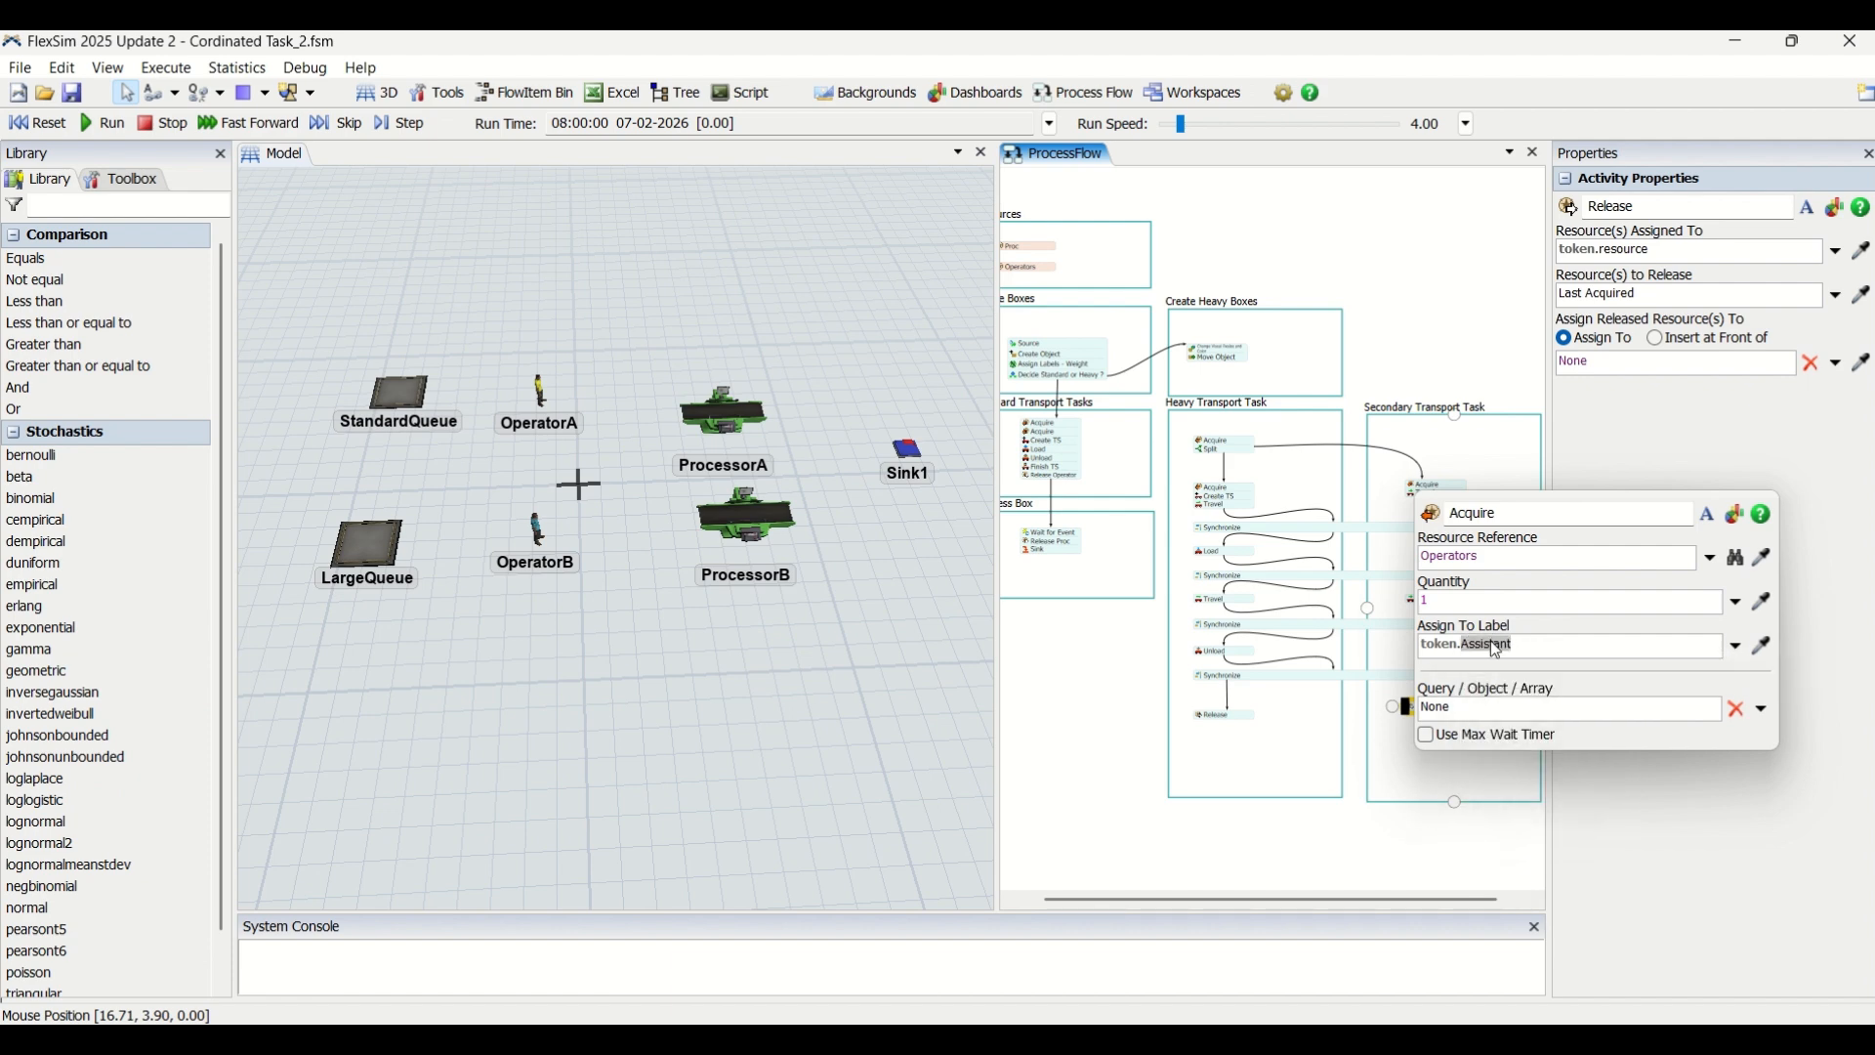
{"action": "left_click", "coordinate": [1528, 365]}
Set the first Travel in Secondary Transport Task to executer token.Assistant with LargeQueue as its destination.
{"action": "left_click", "coordinate": [1421, 501]}
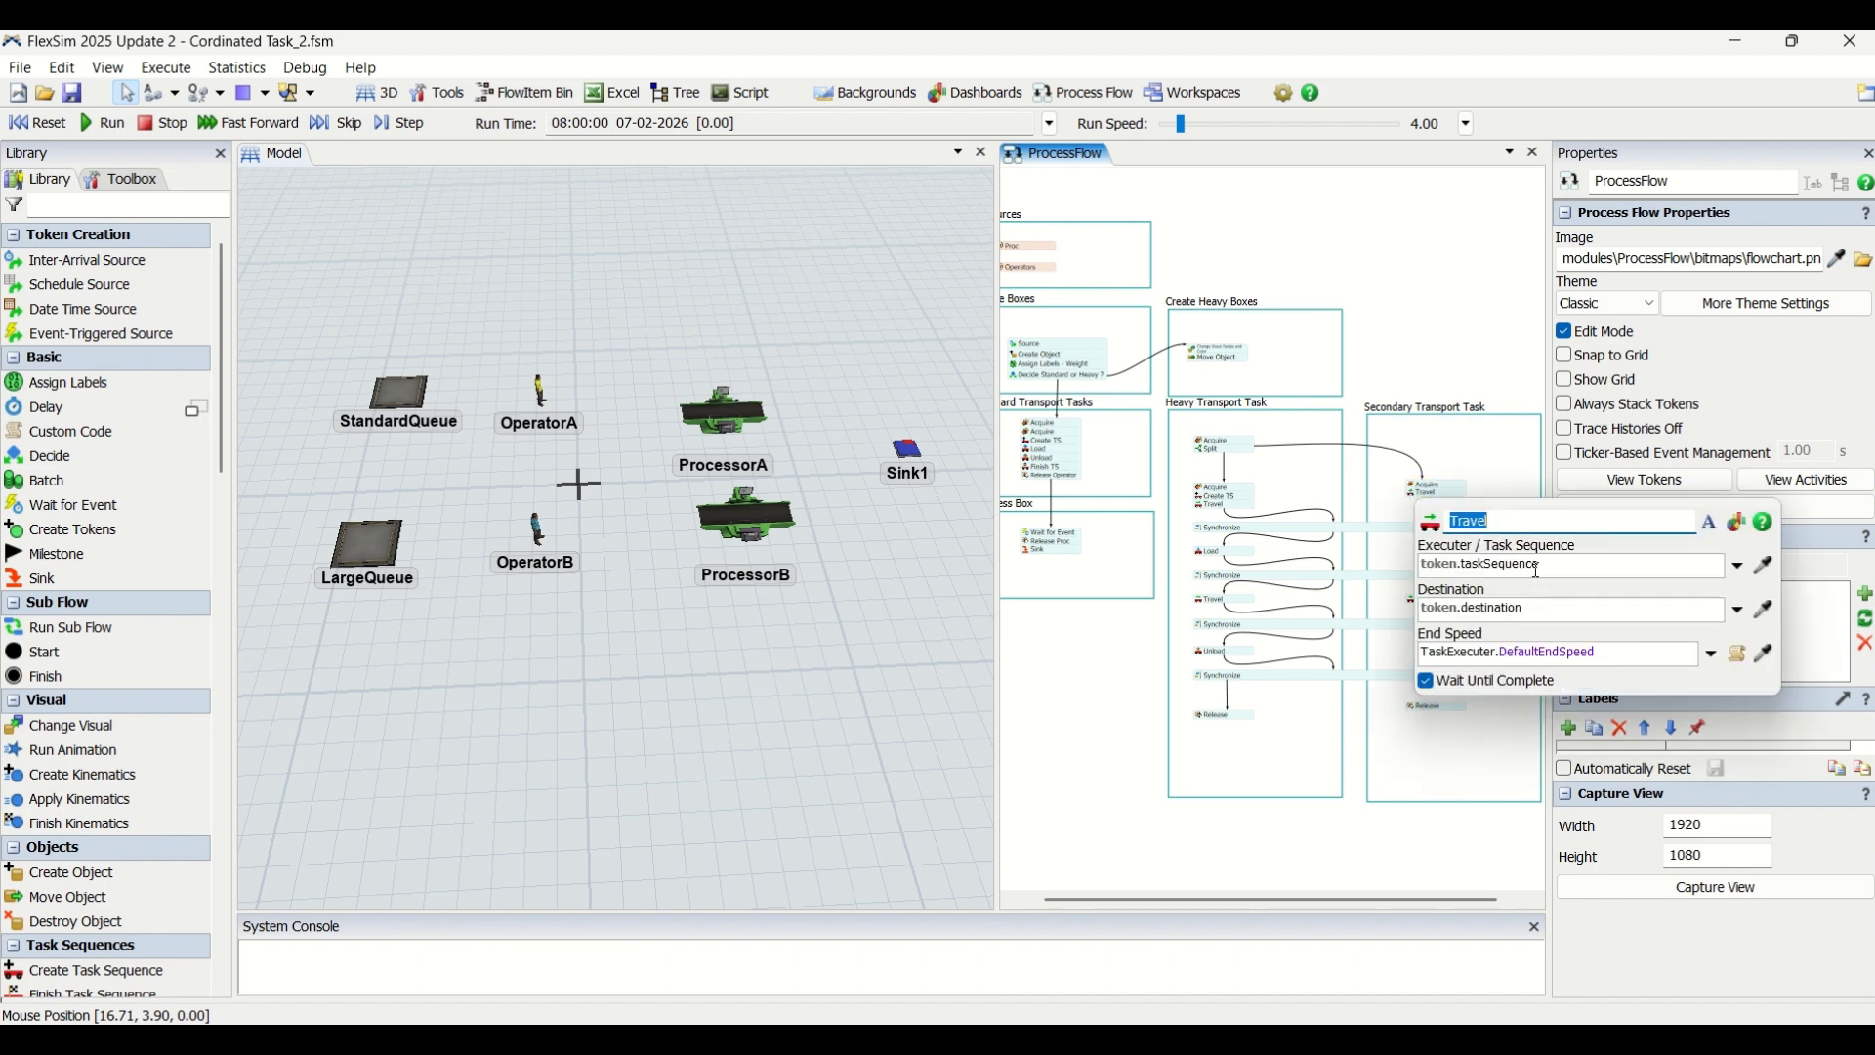
{"action": "double_click", "coordinate": [1539, 569]}
{"action": "type", "text": "Assistant"}
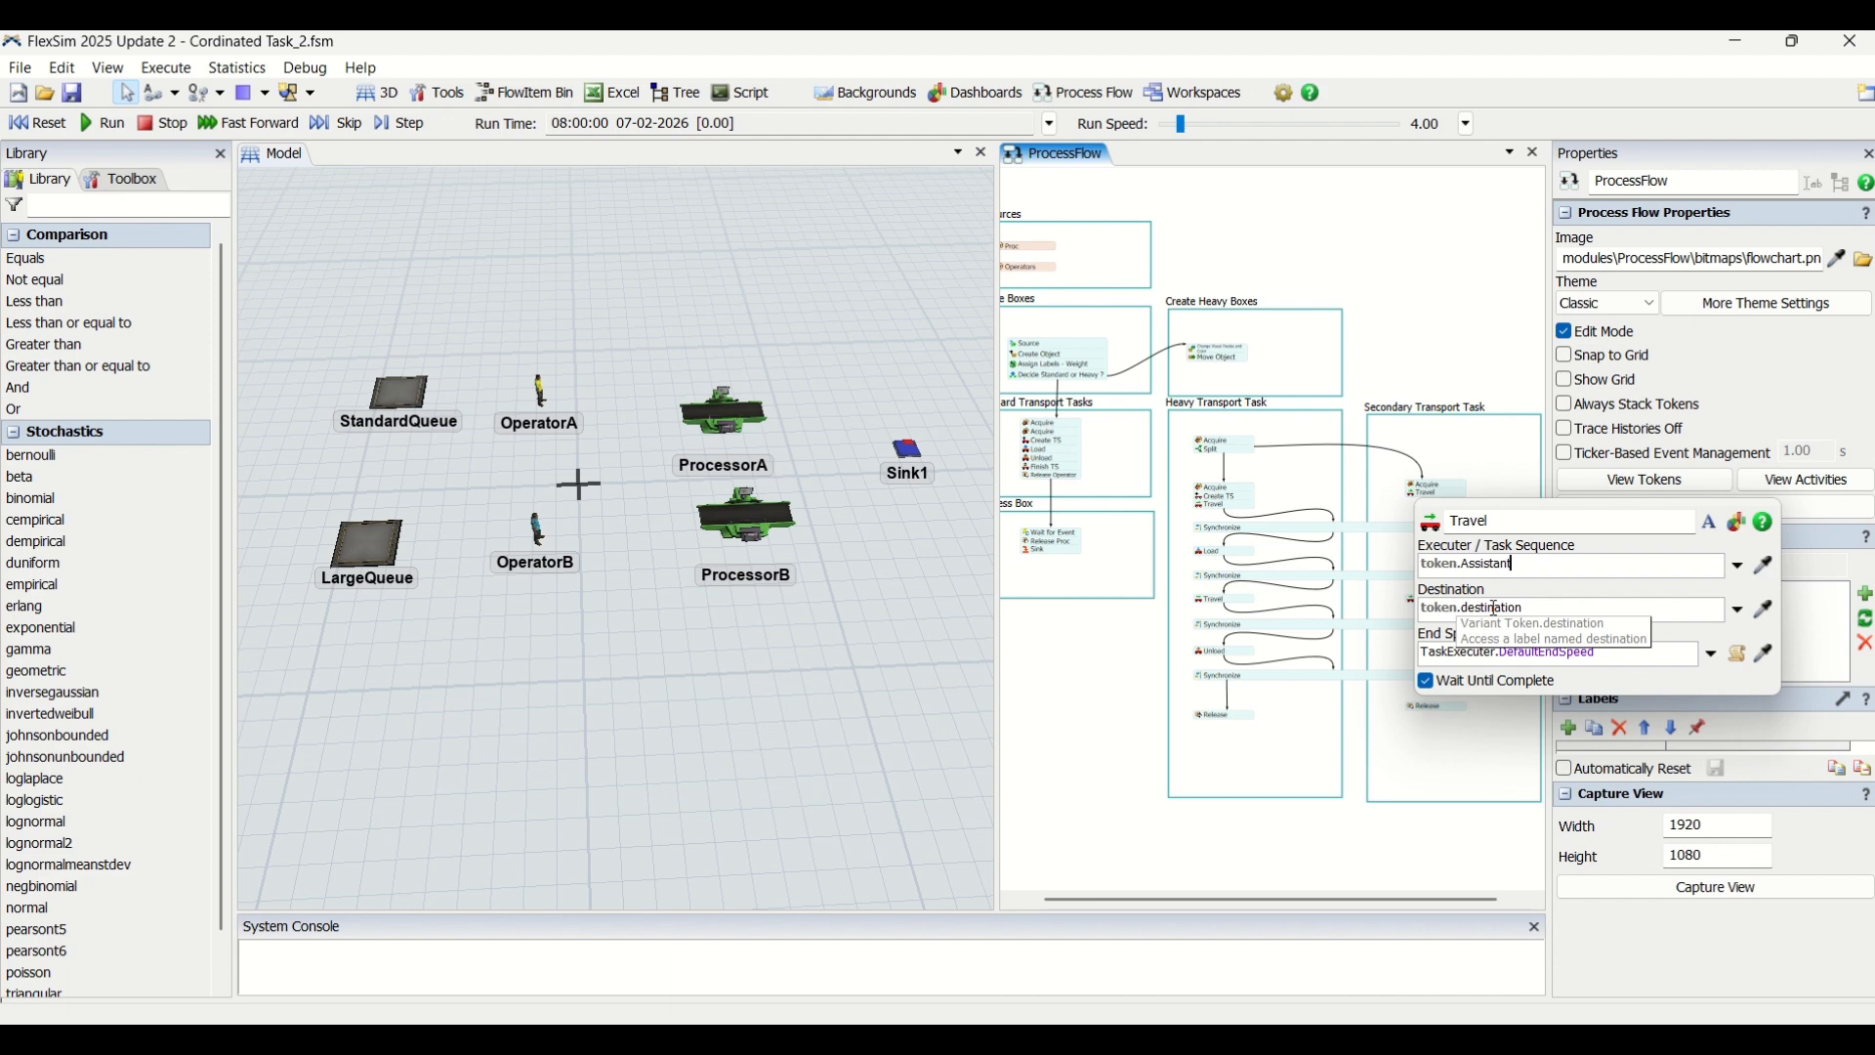
{"action": "left_click", "coordinate": [1767, 621]}
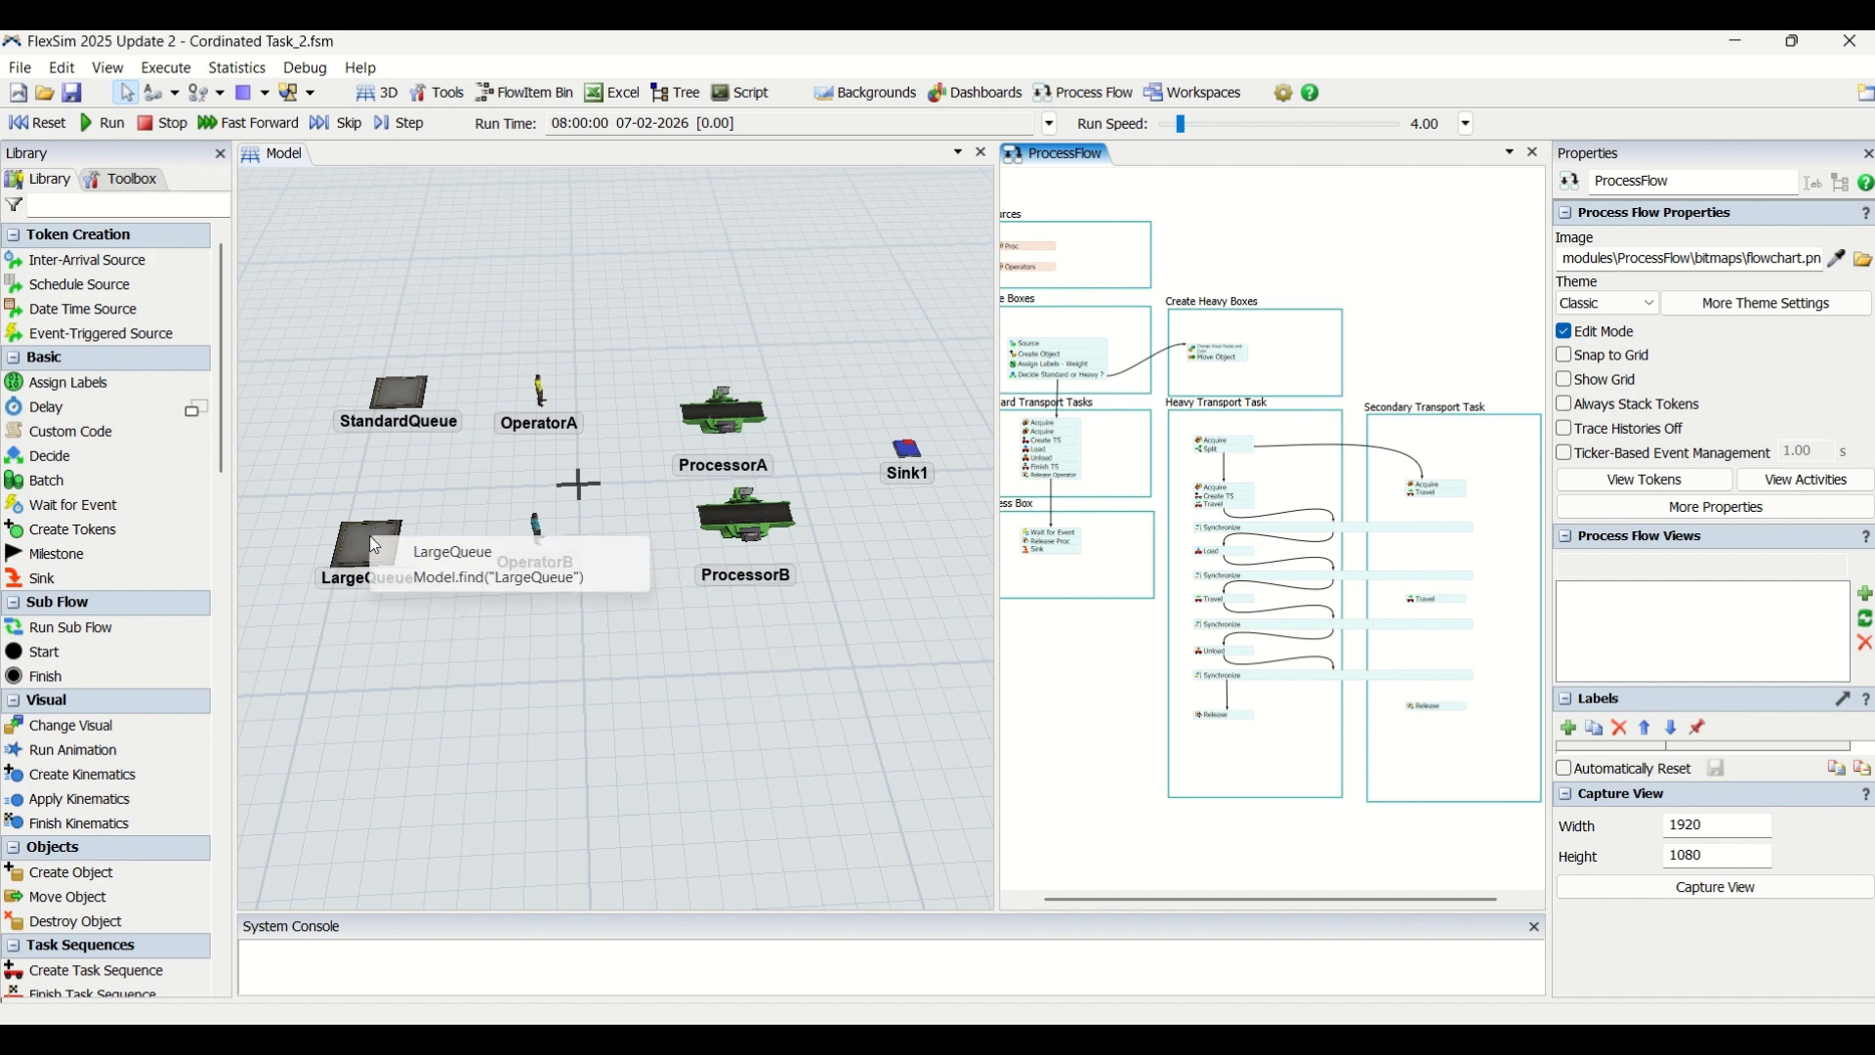
{"action": "left_click", "coordinate": [404, 553]}
Check the settings of the Acquire and the first Travel in Secondary Transport Task.
{"action": "left_click", "coordinate": [1411, 486]}
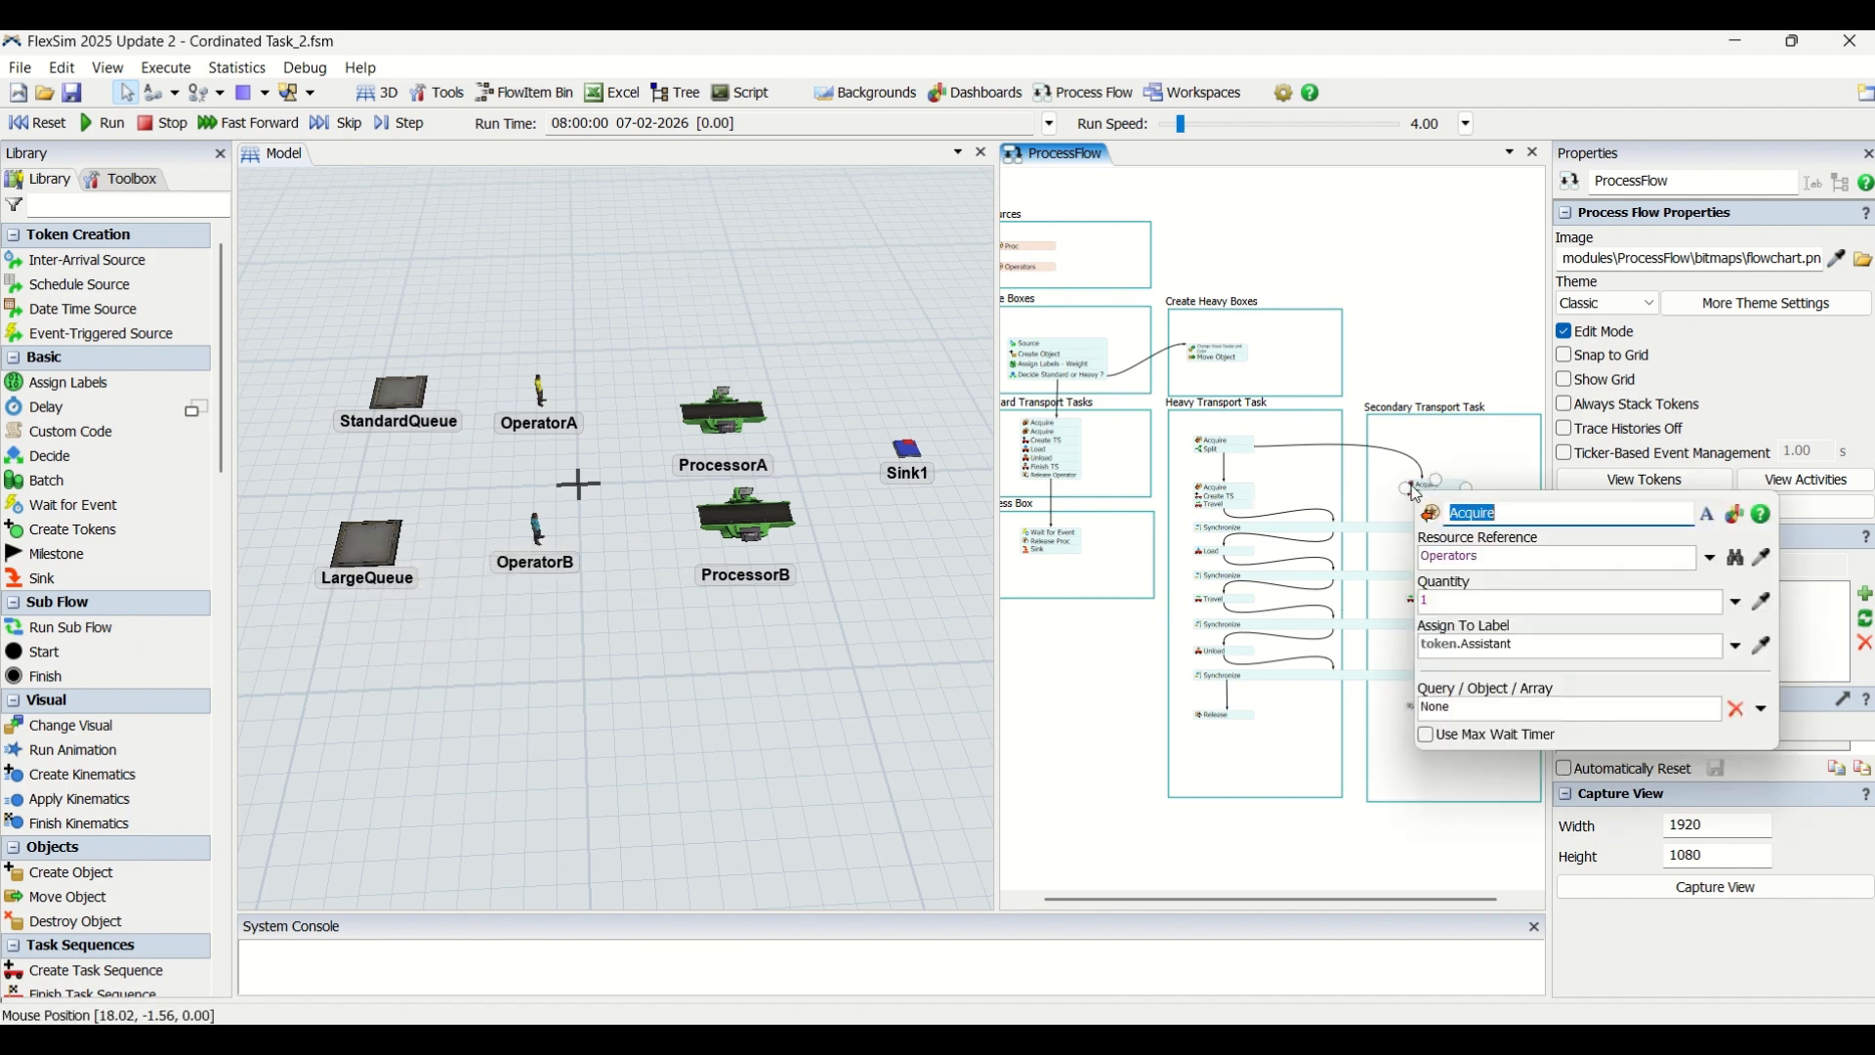
{"action": "left_click", "coordinate": [1471, 467]}
{"action": "scroll", "coordinate": [1421, 488], "scroll_direction": "up", "scroll_amount": 3}
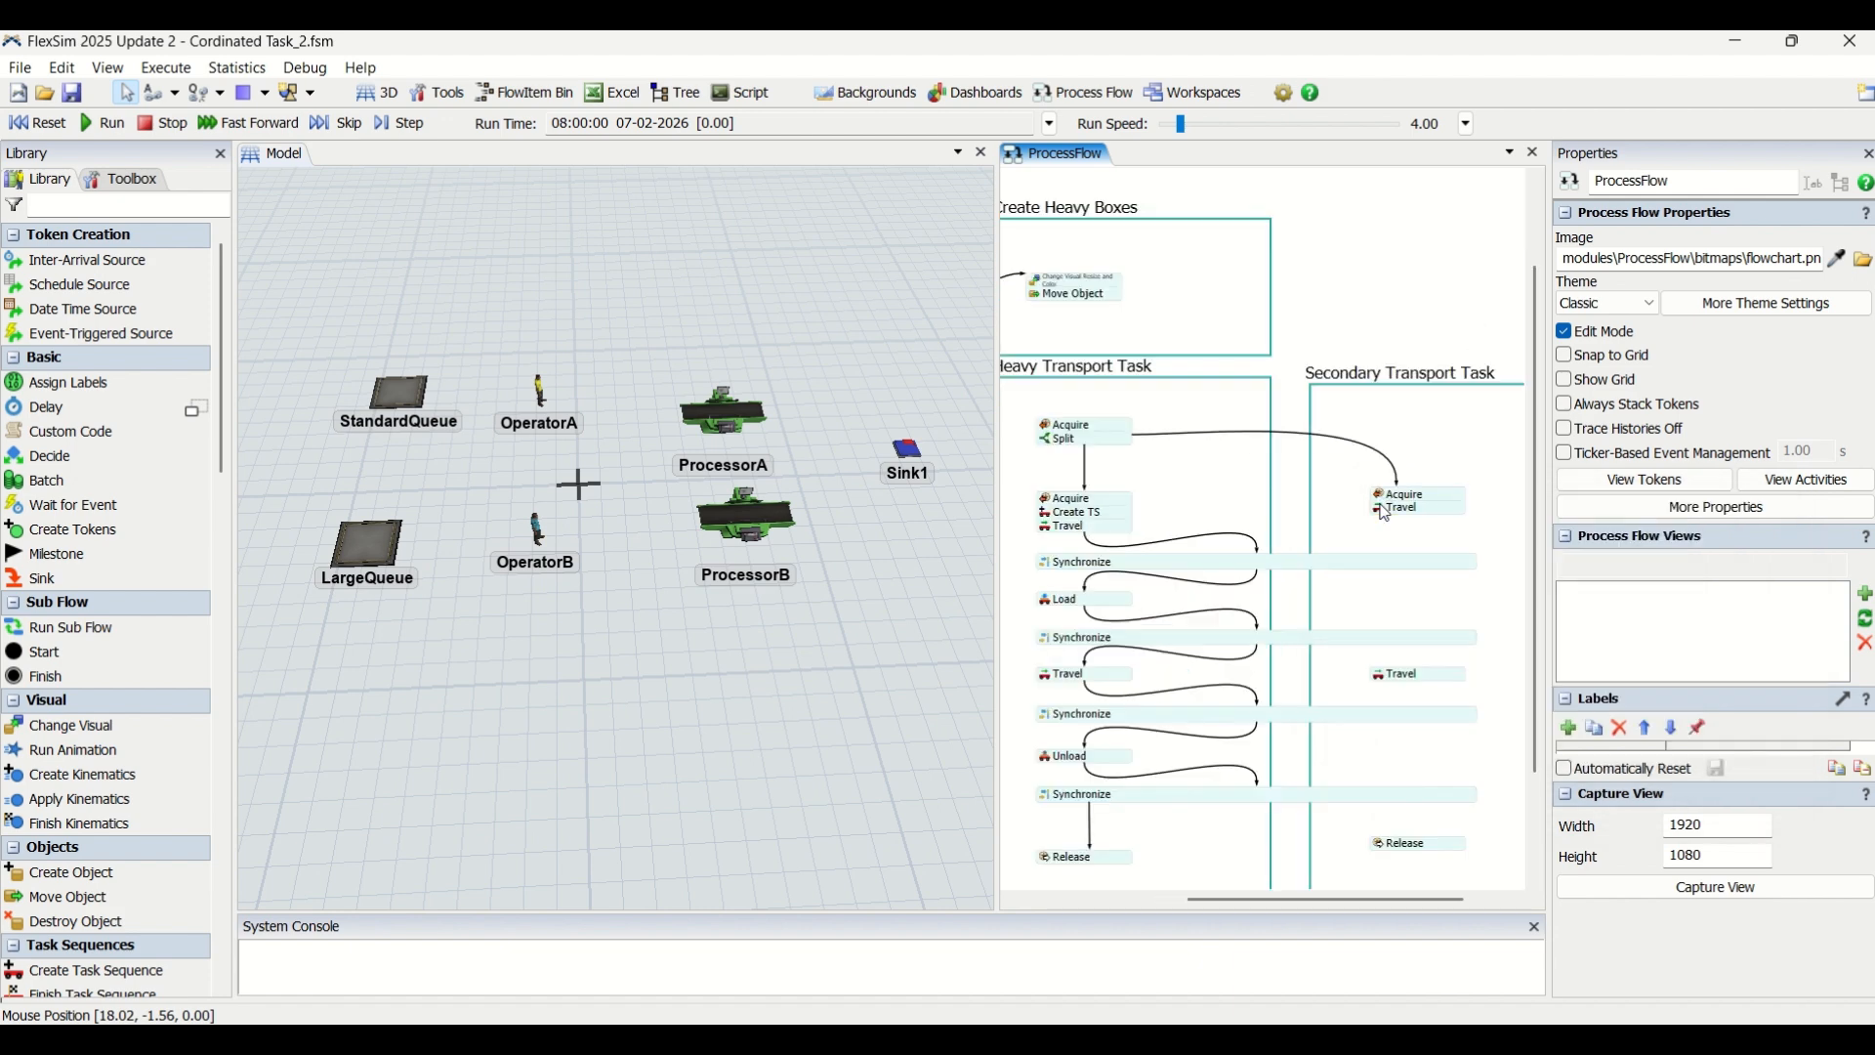
{"action": "left_click", "coordinate": [1404, 509]}
{"action": "left_click", "coordinate": [1346, 683]}
Configure the second Travel in Secondary Transport Task with destination token.Processor and executer token.Assistant.
{"action": "left_click", "coordinate": [1385, 686]}
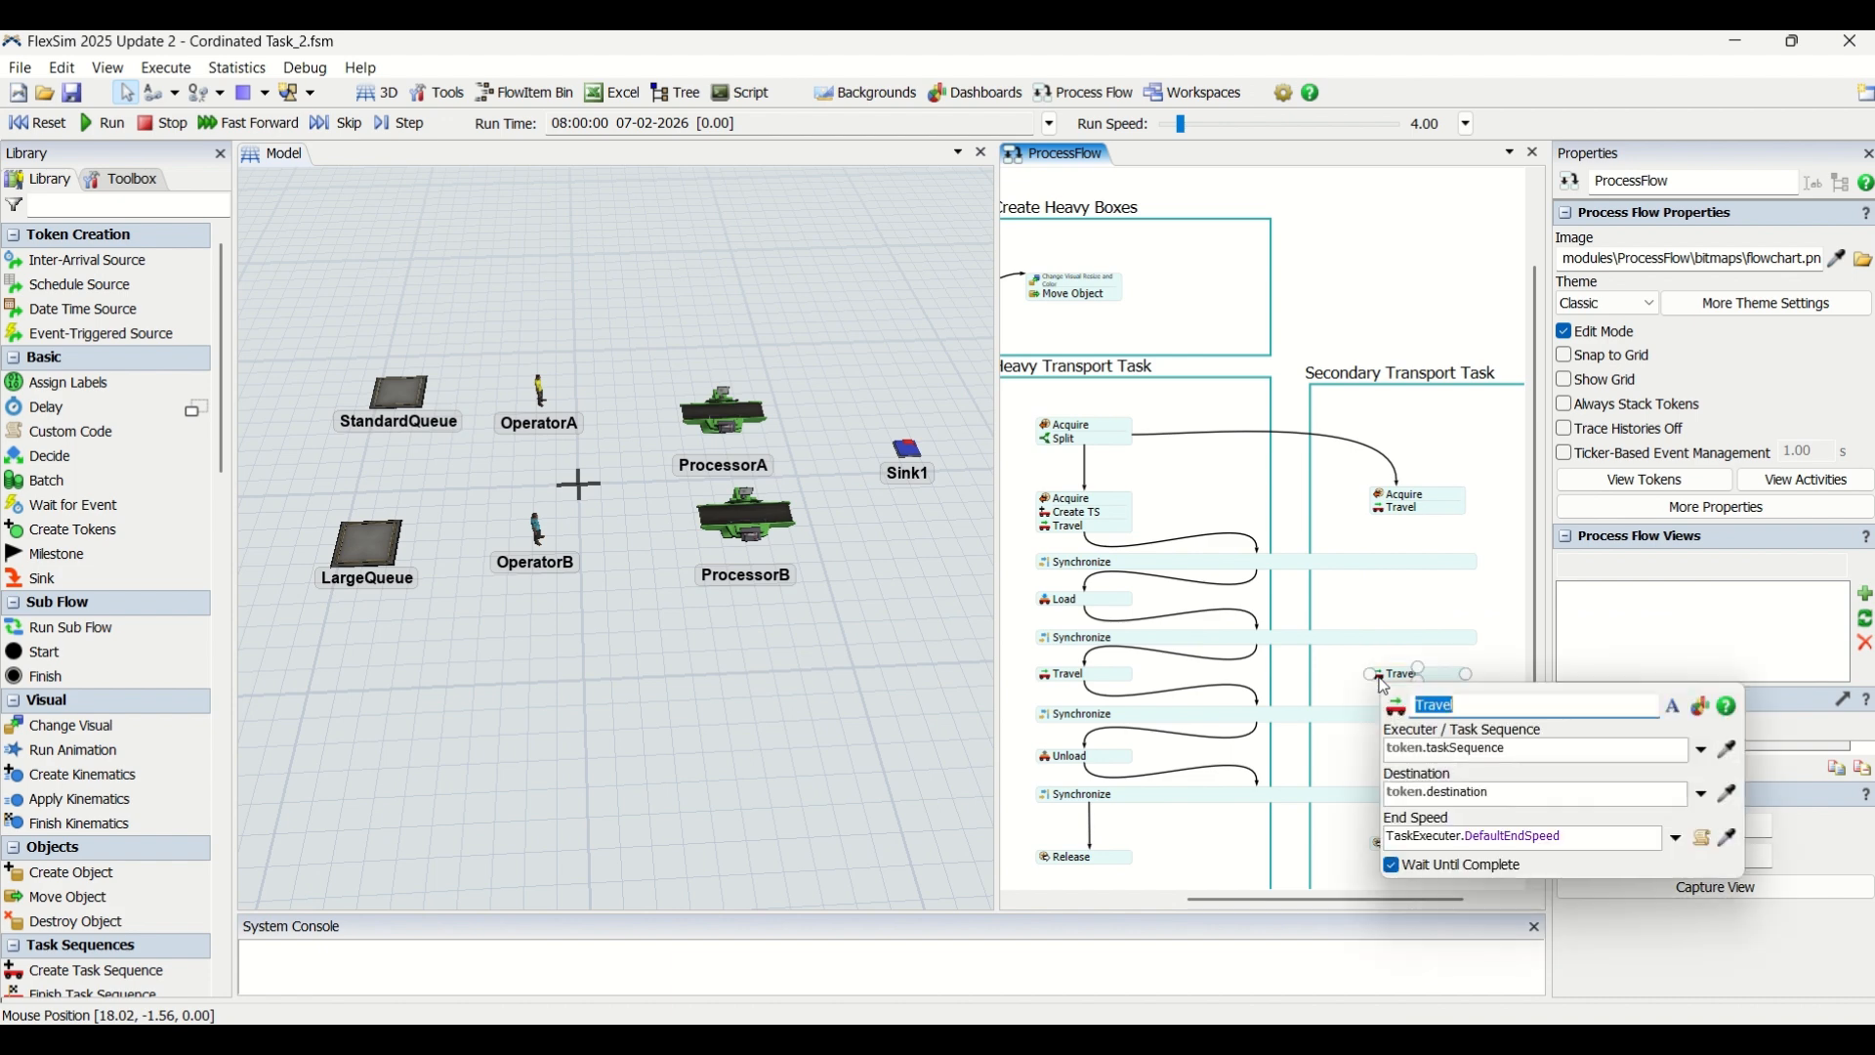
{"action": "left_click", "coordinate": [1462, 796]}
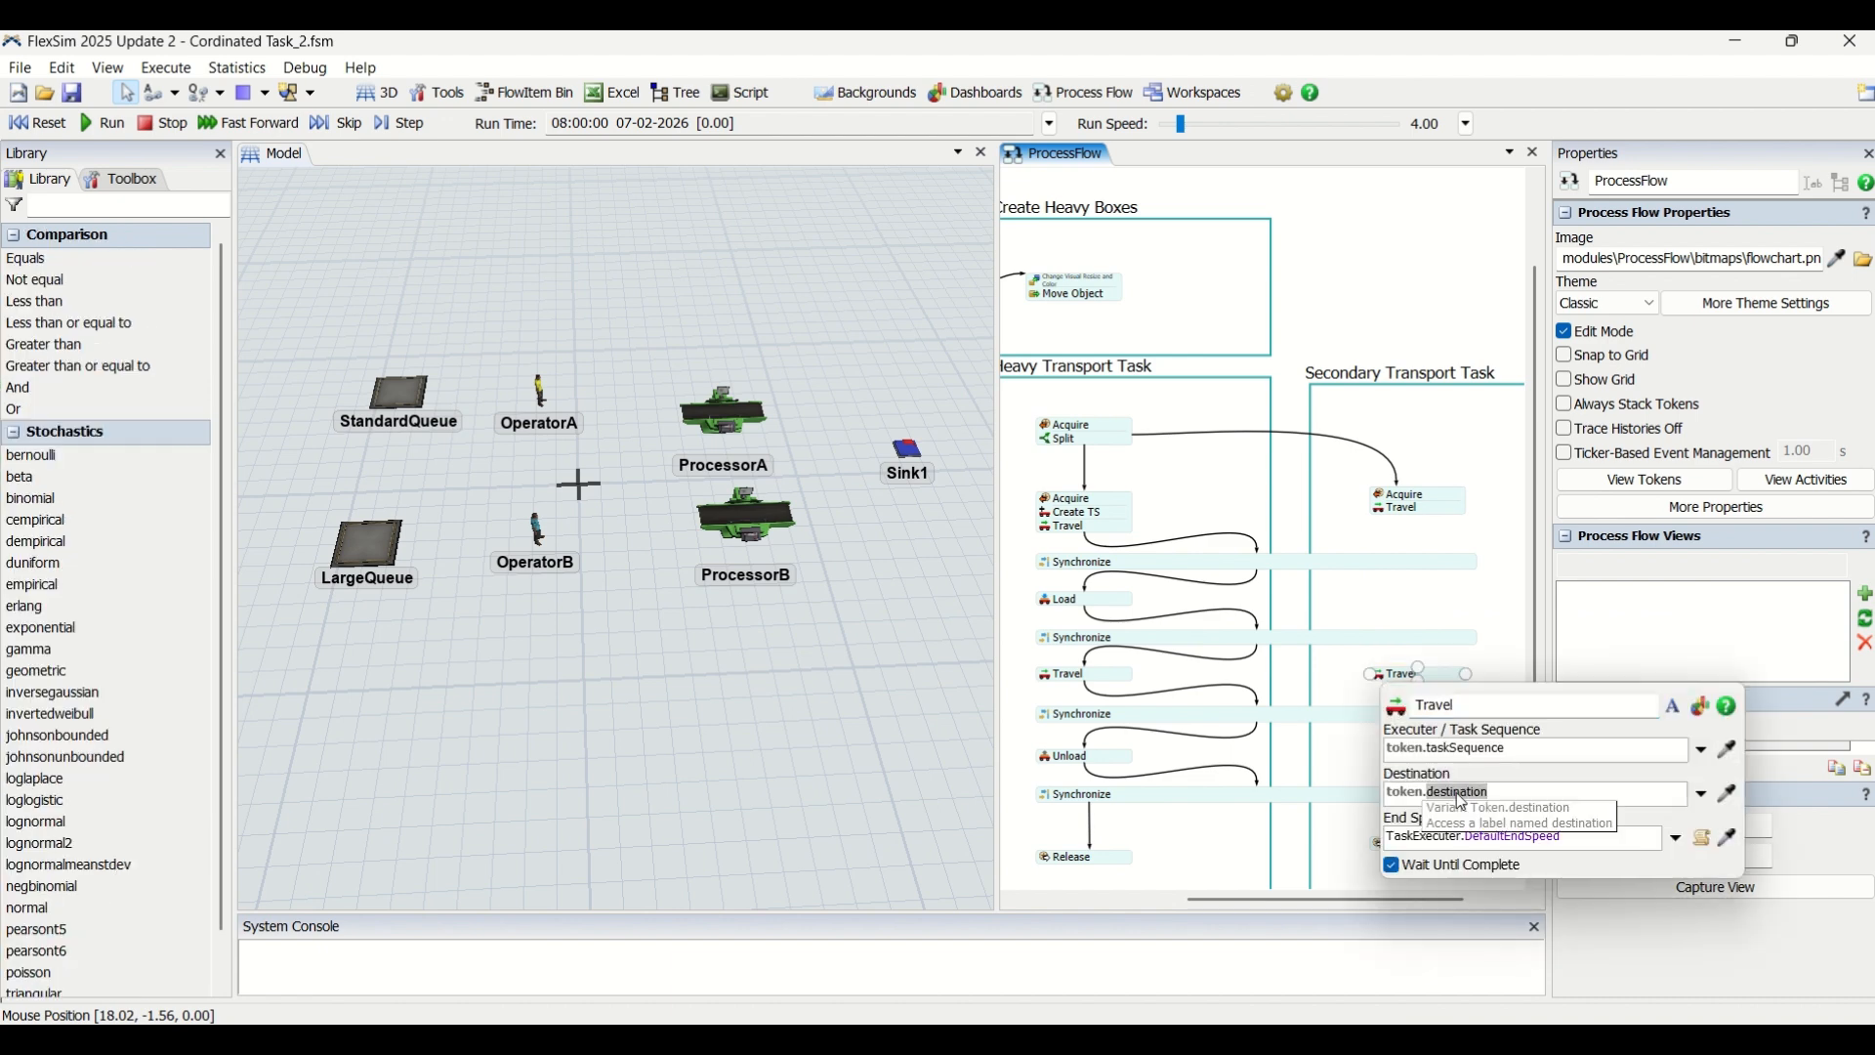
{"action": "type", "text": "Pro"}
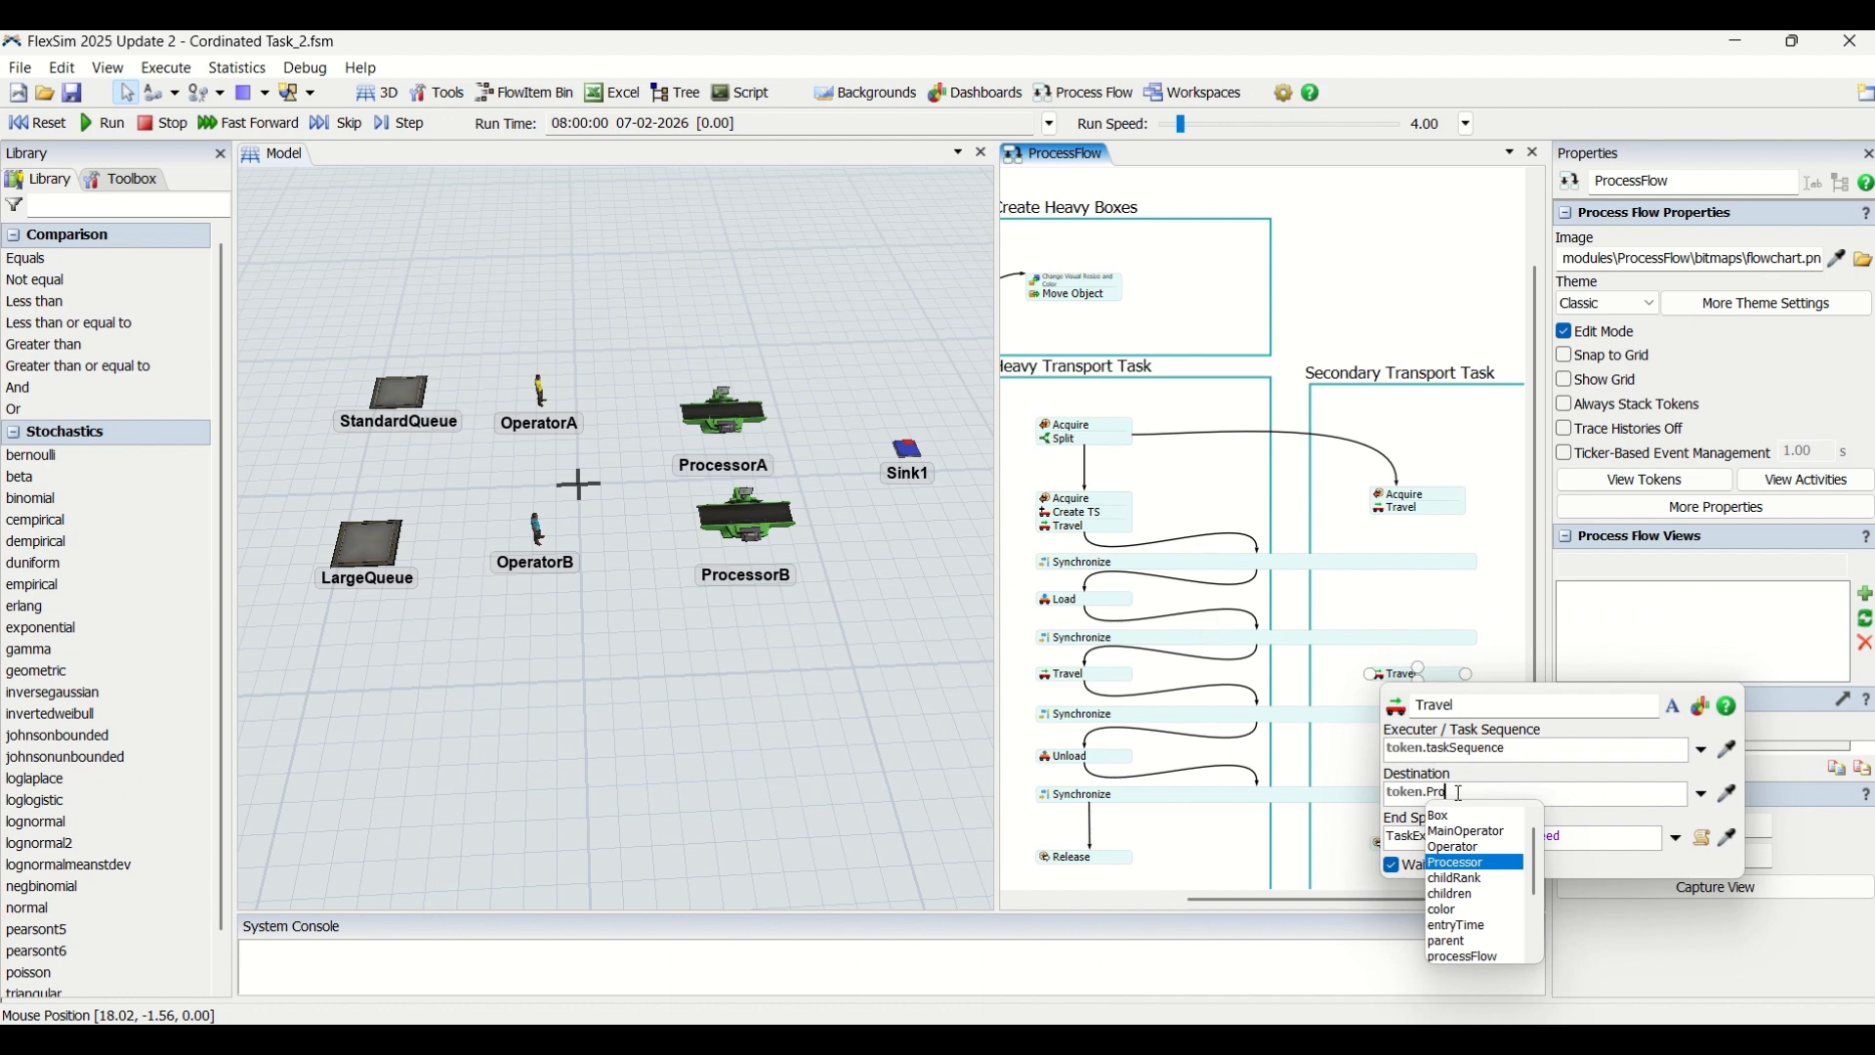
{"action": "key", "text": "Return"}
{"action": "double_click", "coordinate": [1478, 747]}
{"action": "type", "text": "Ass"}
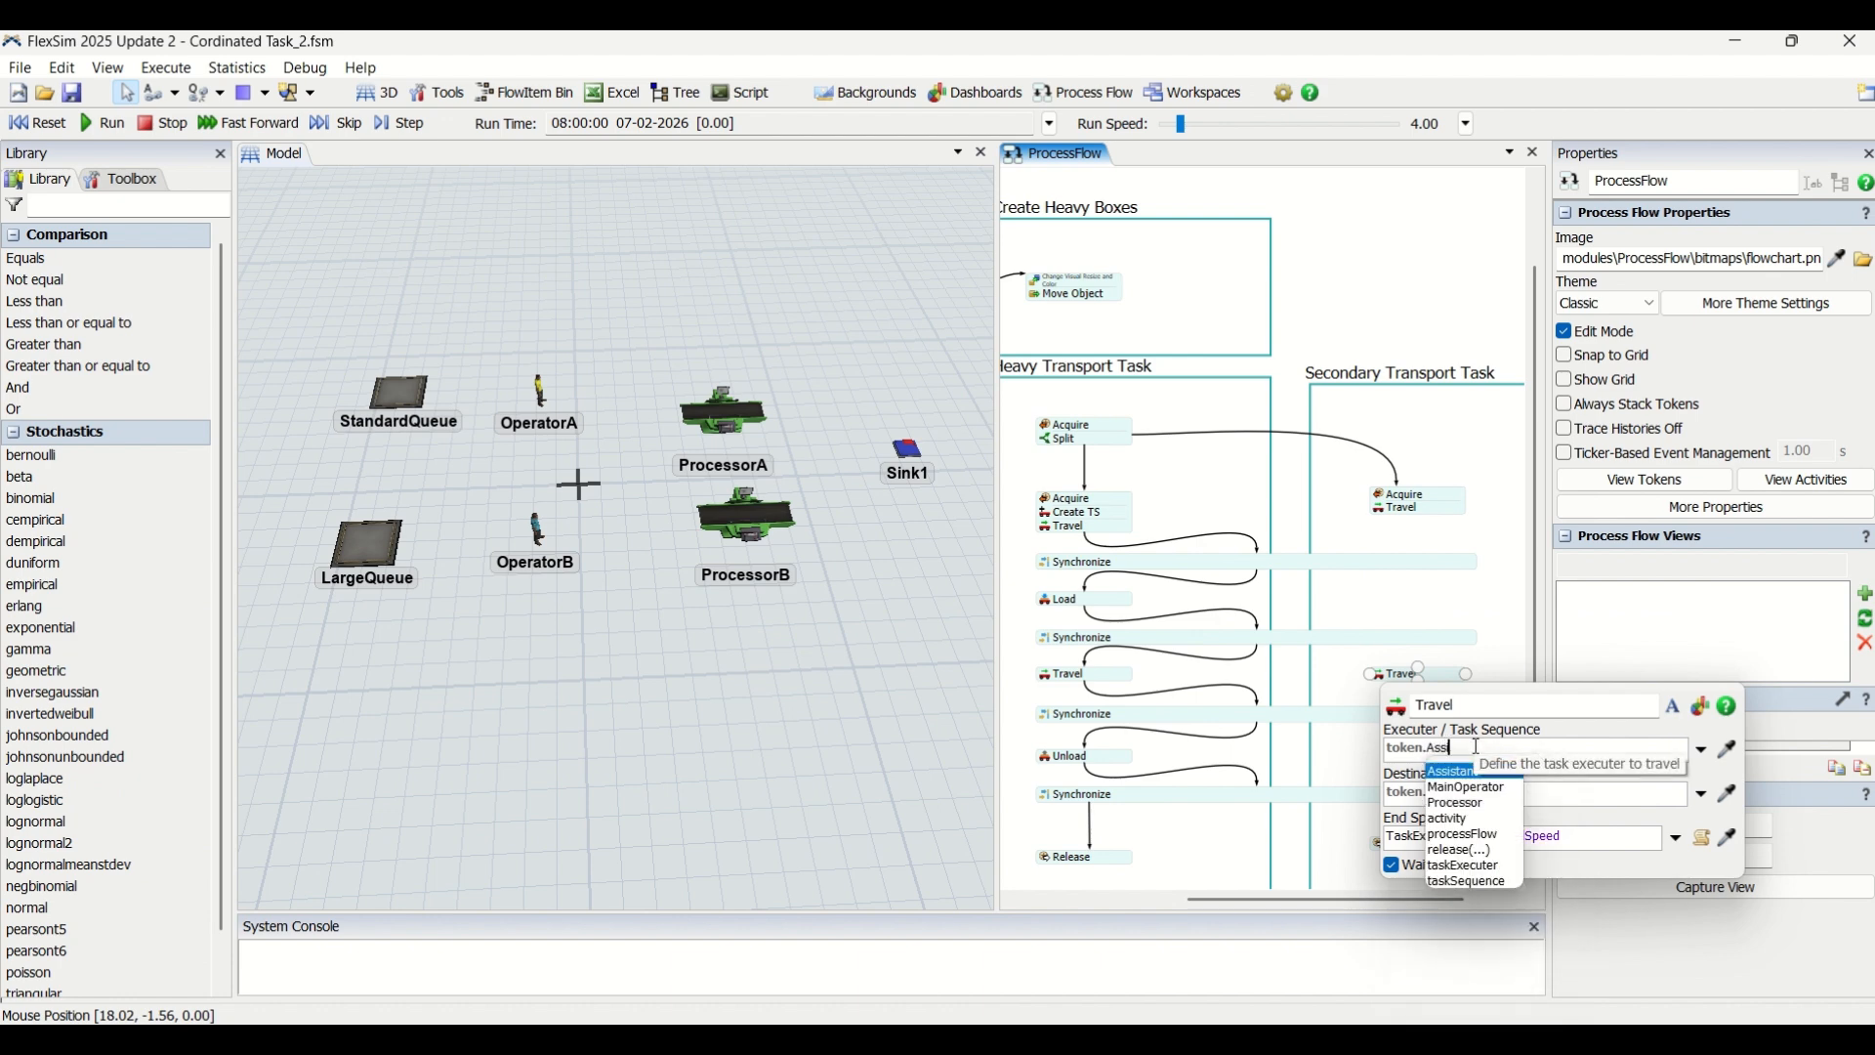
{"action": "type", "text": "i"}
{"action": "key", "text": "Return"}
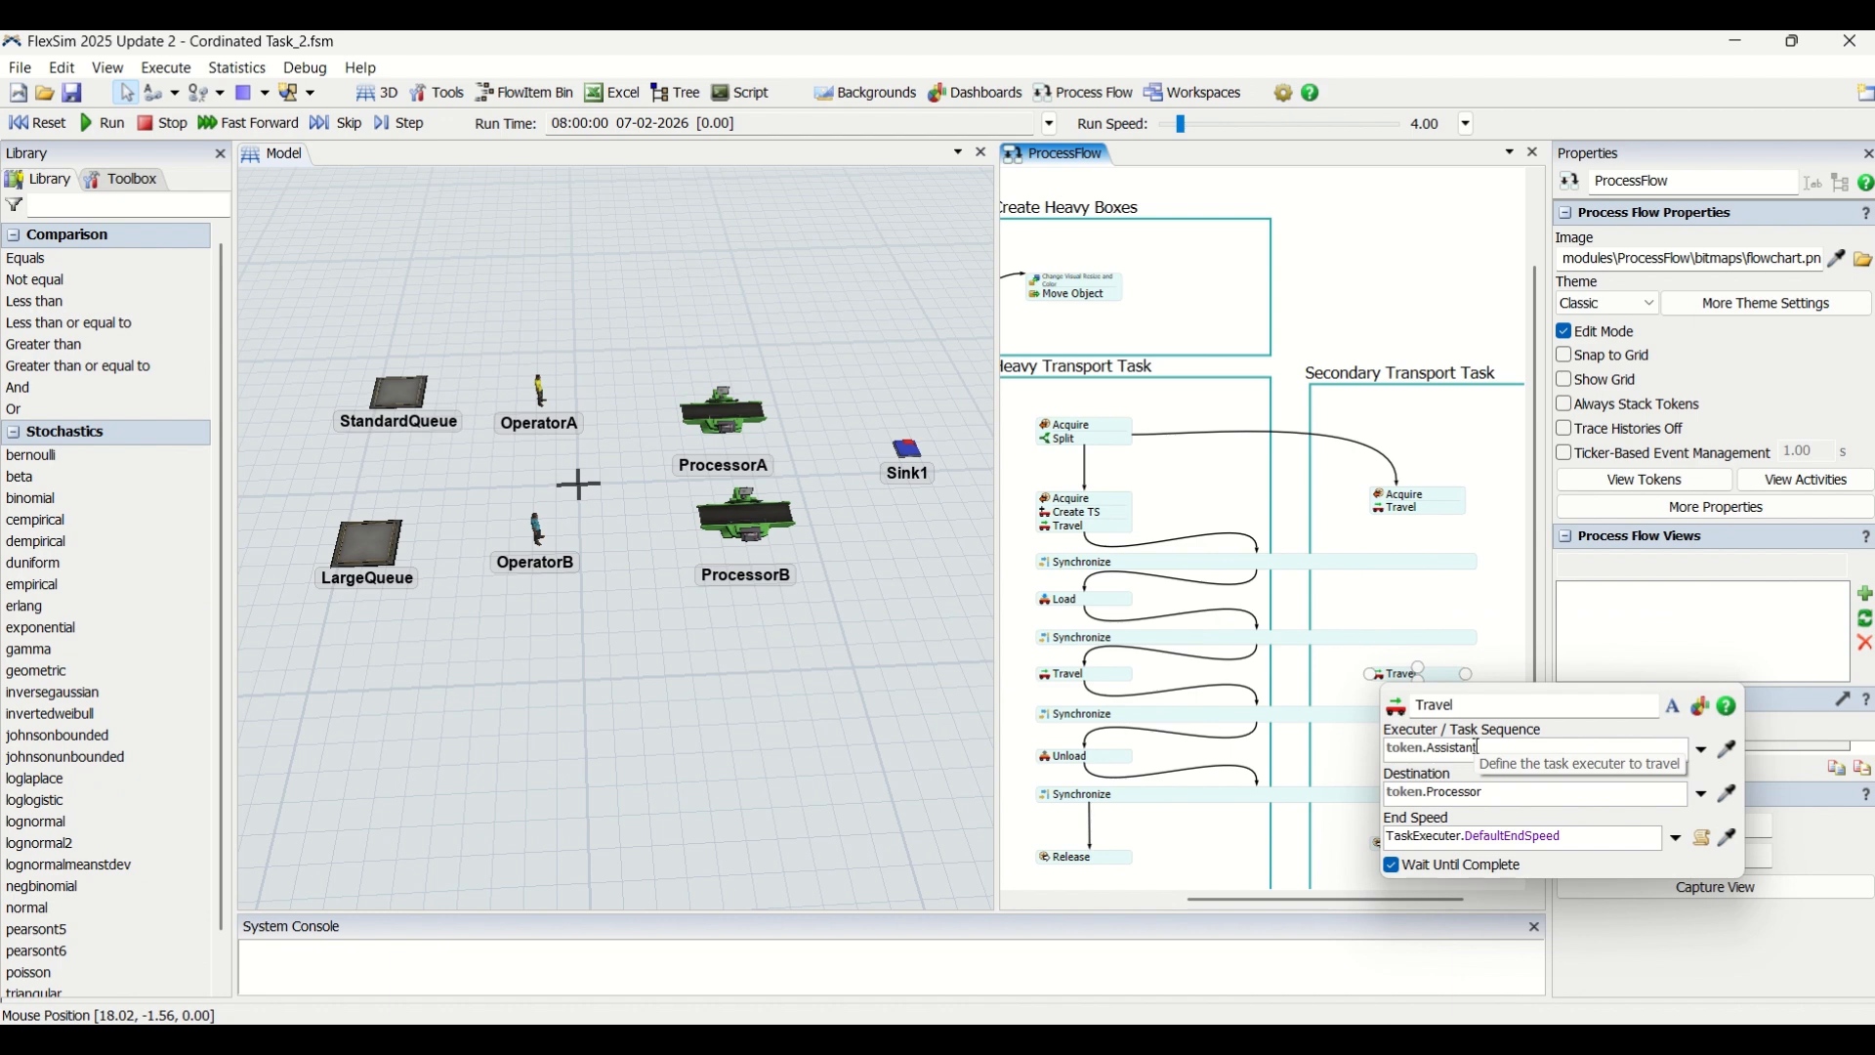
{"action": "left_click", "coordinate": [1452, 543]}
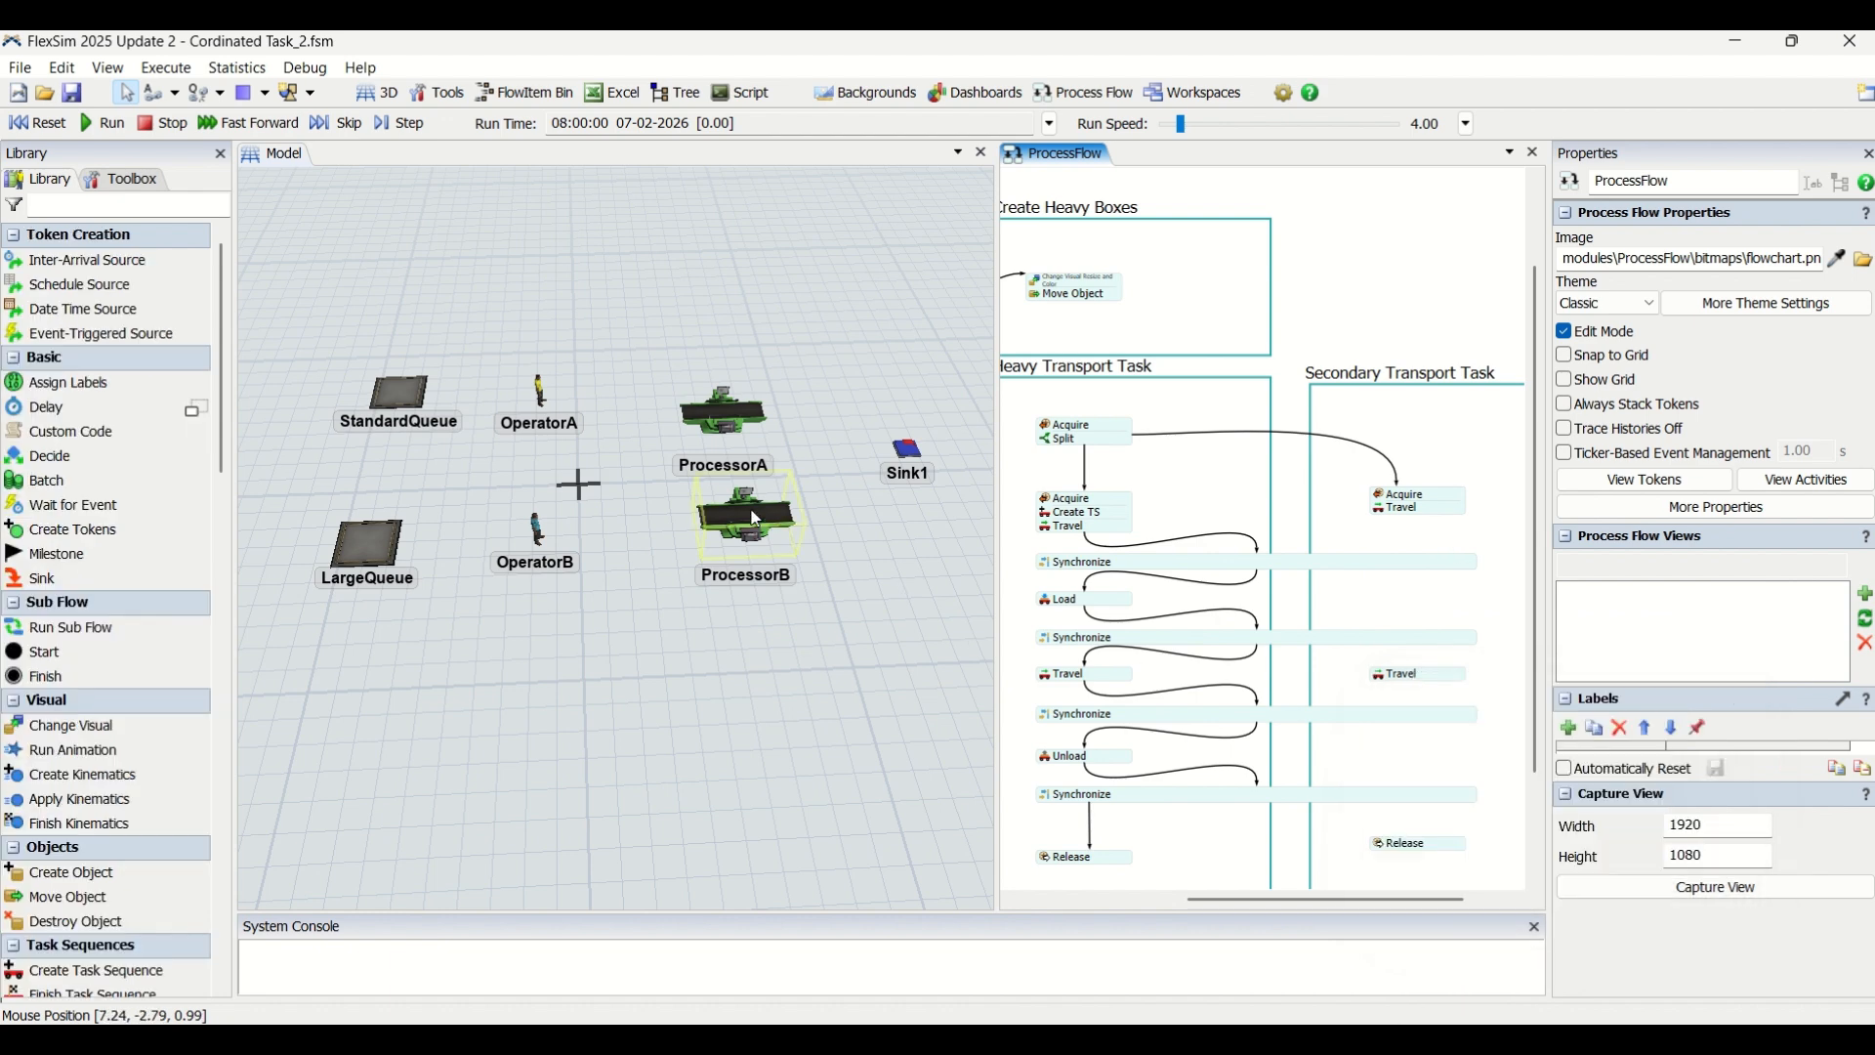
Set the Release in Secondary Transport Task to release the resources assigned to token.Assistant and recheck its settings.
{"action": "double_click", "coordinate": [1385, 851]}
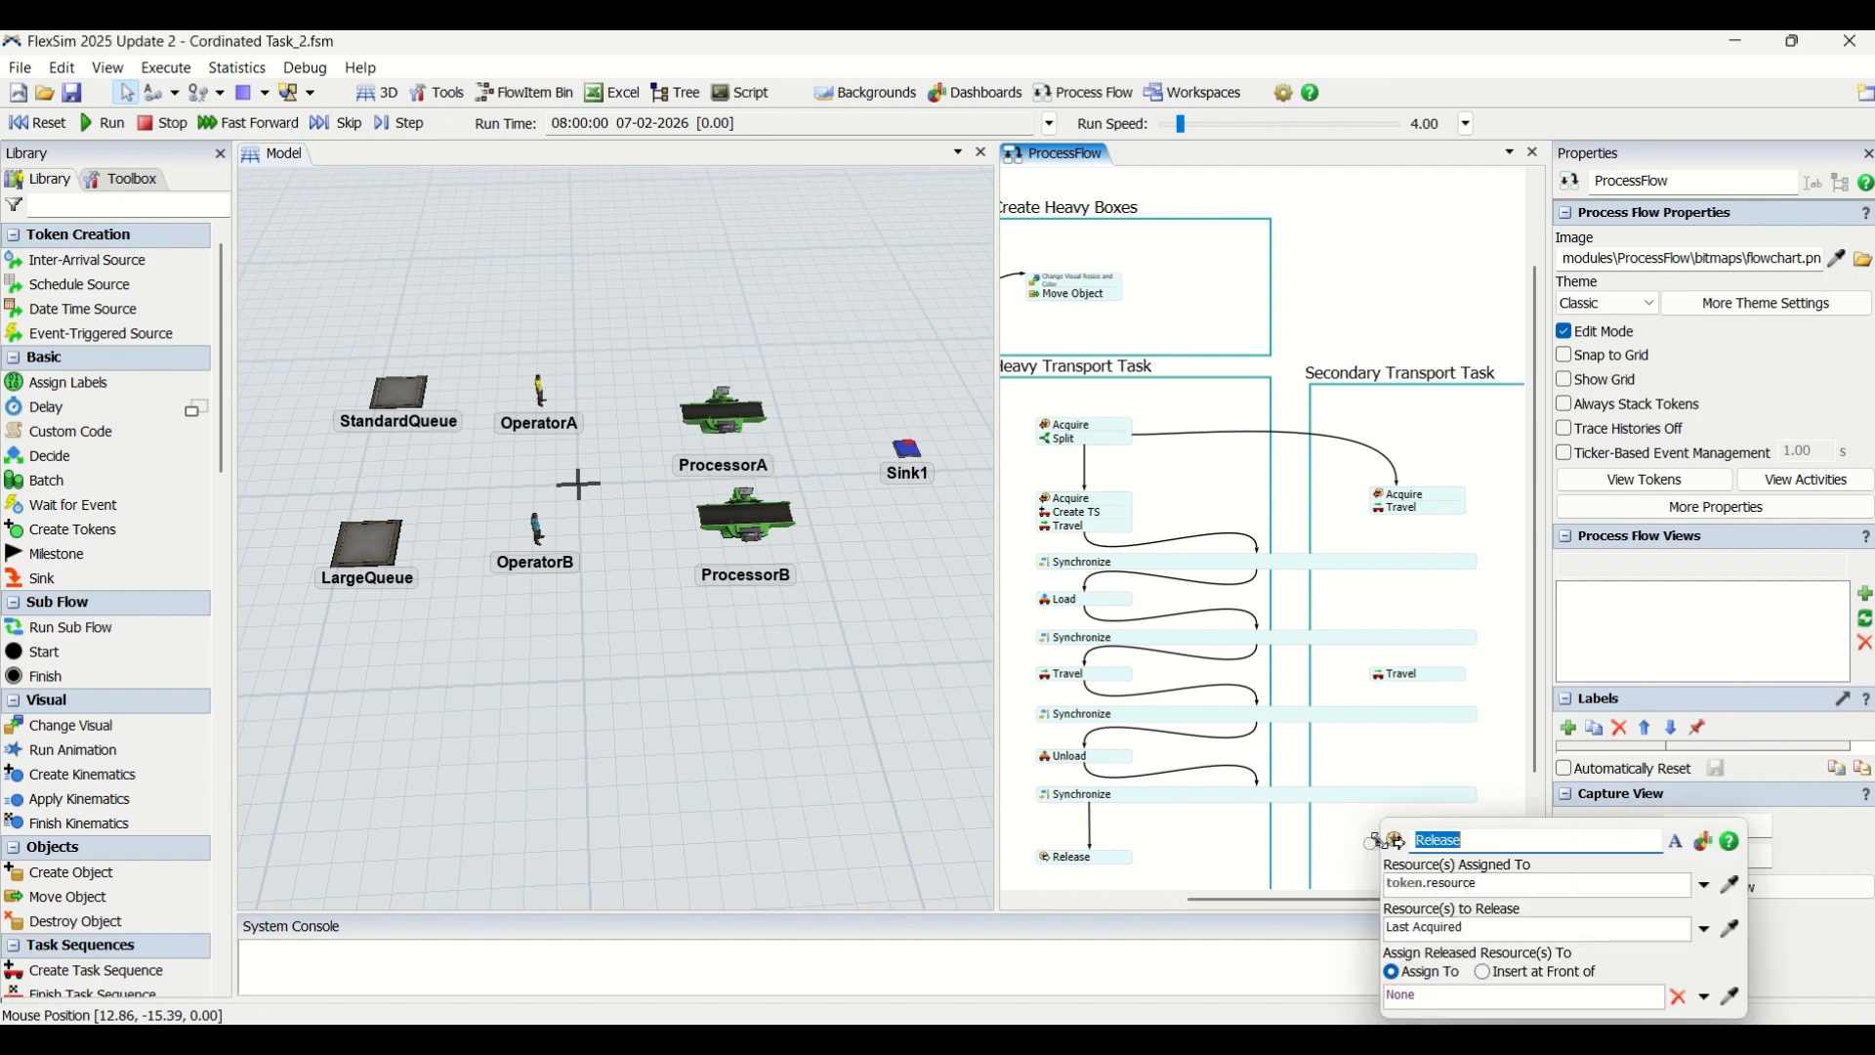
{"action": "double_click", "coordinate": [1465, 884]}
{"action": "type", "text": "Assi"}
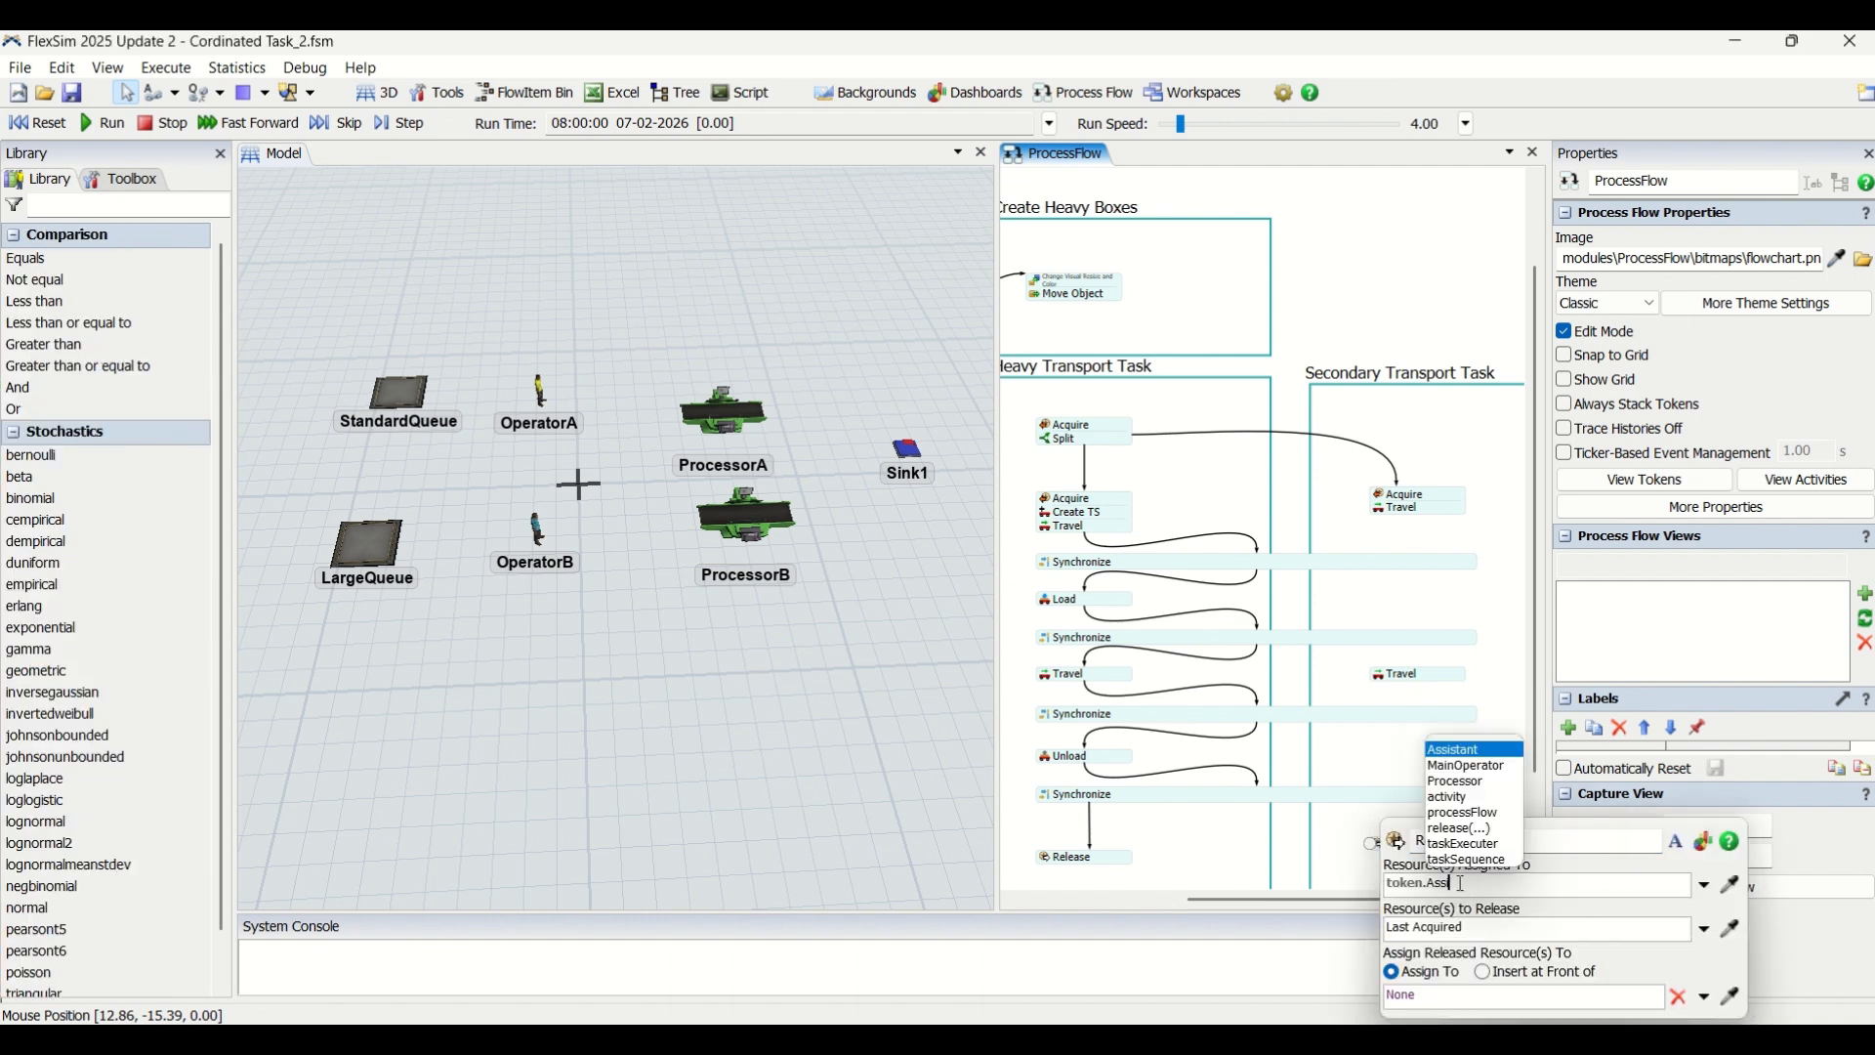
{"action": "left_click", "coordinate": [1465, 753]}
{"action": "left_click", "coordinate": [1440, 757]}
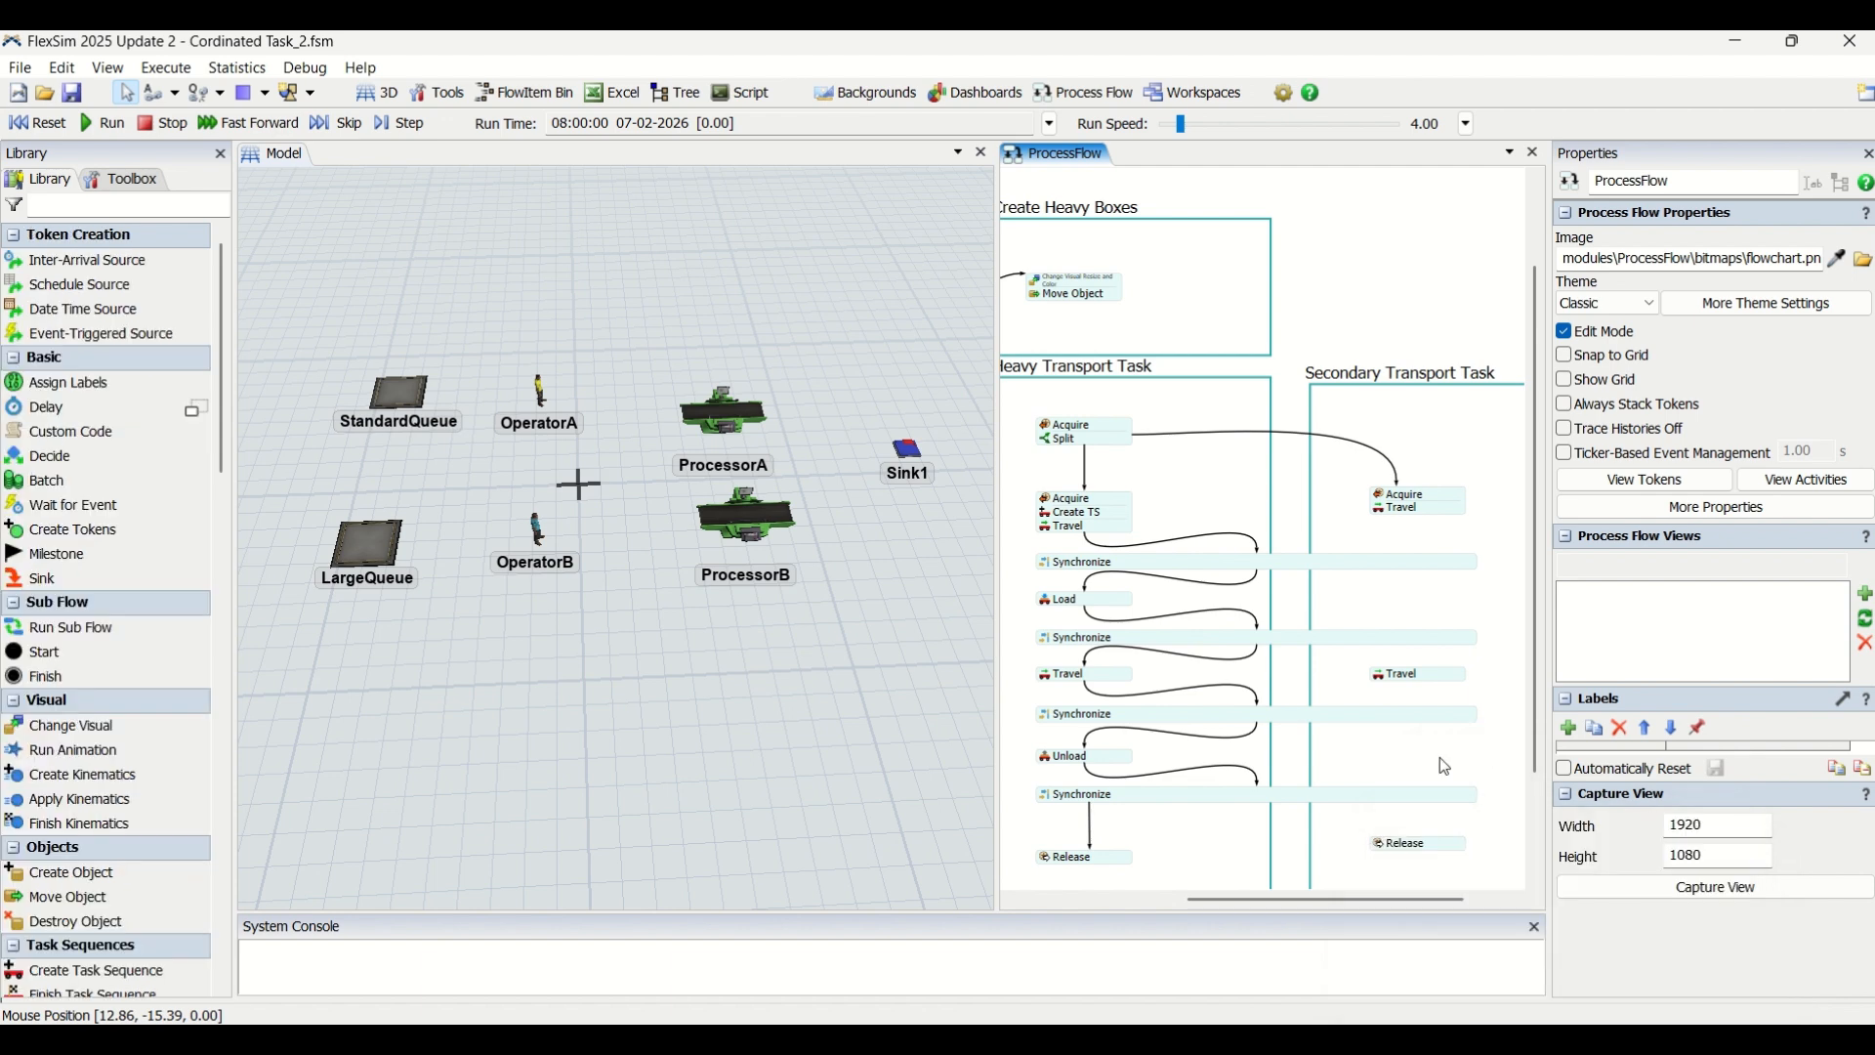
{"action": "double_click", "coordinate": [1377, 846]}
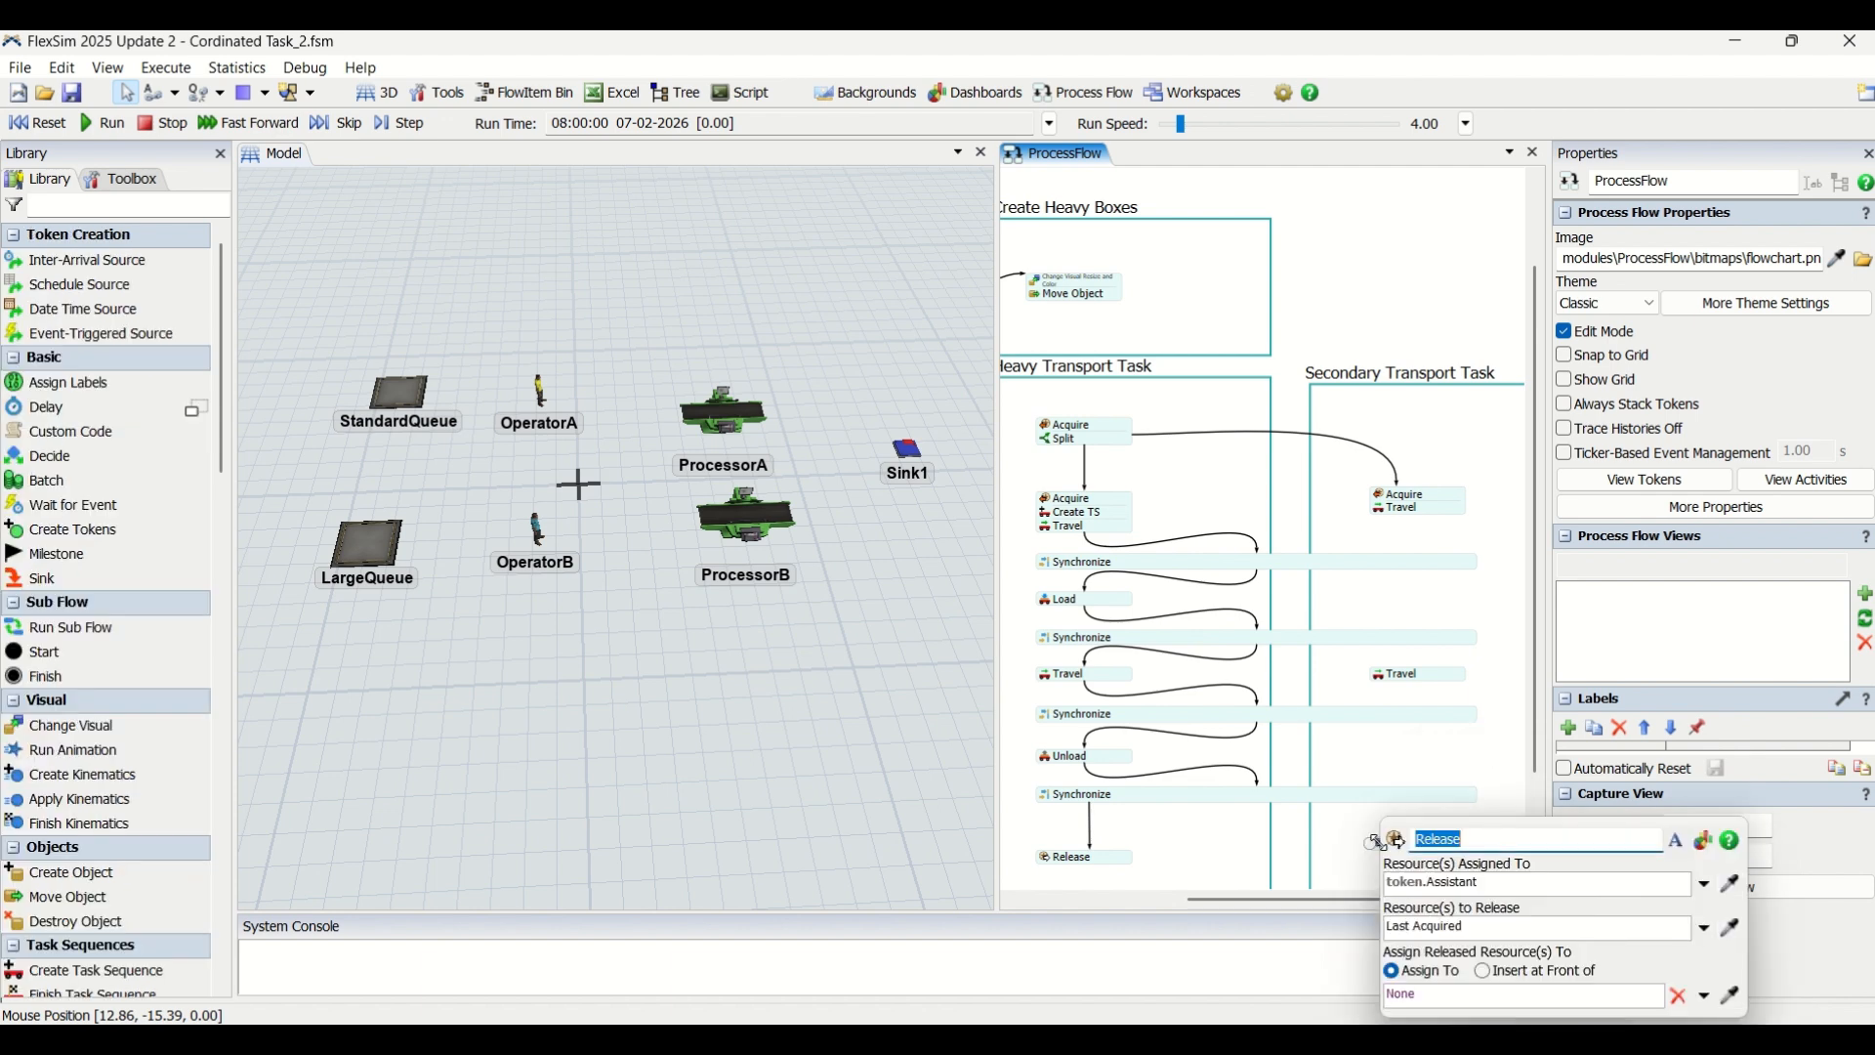
{"action": "left_click", "coordinate": [1436, 760]}
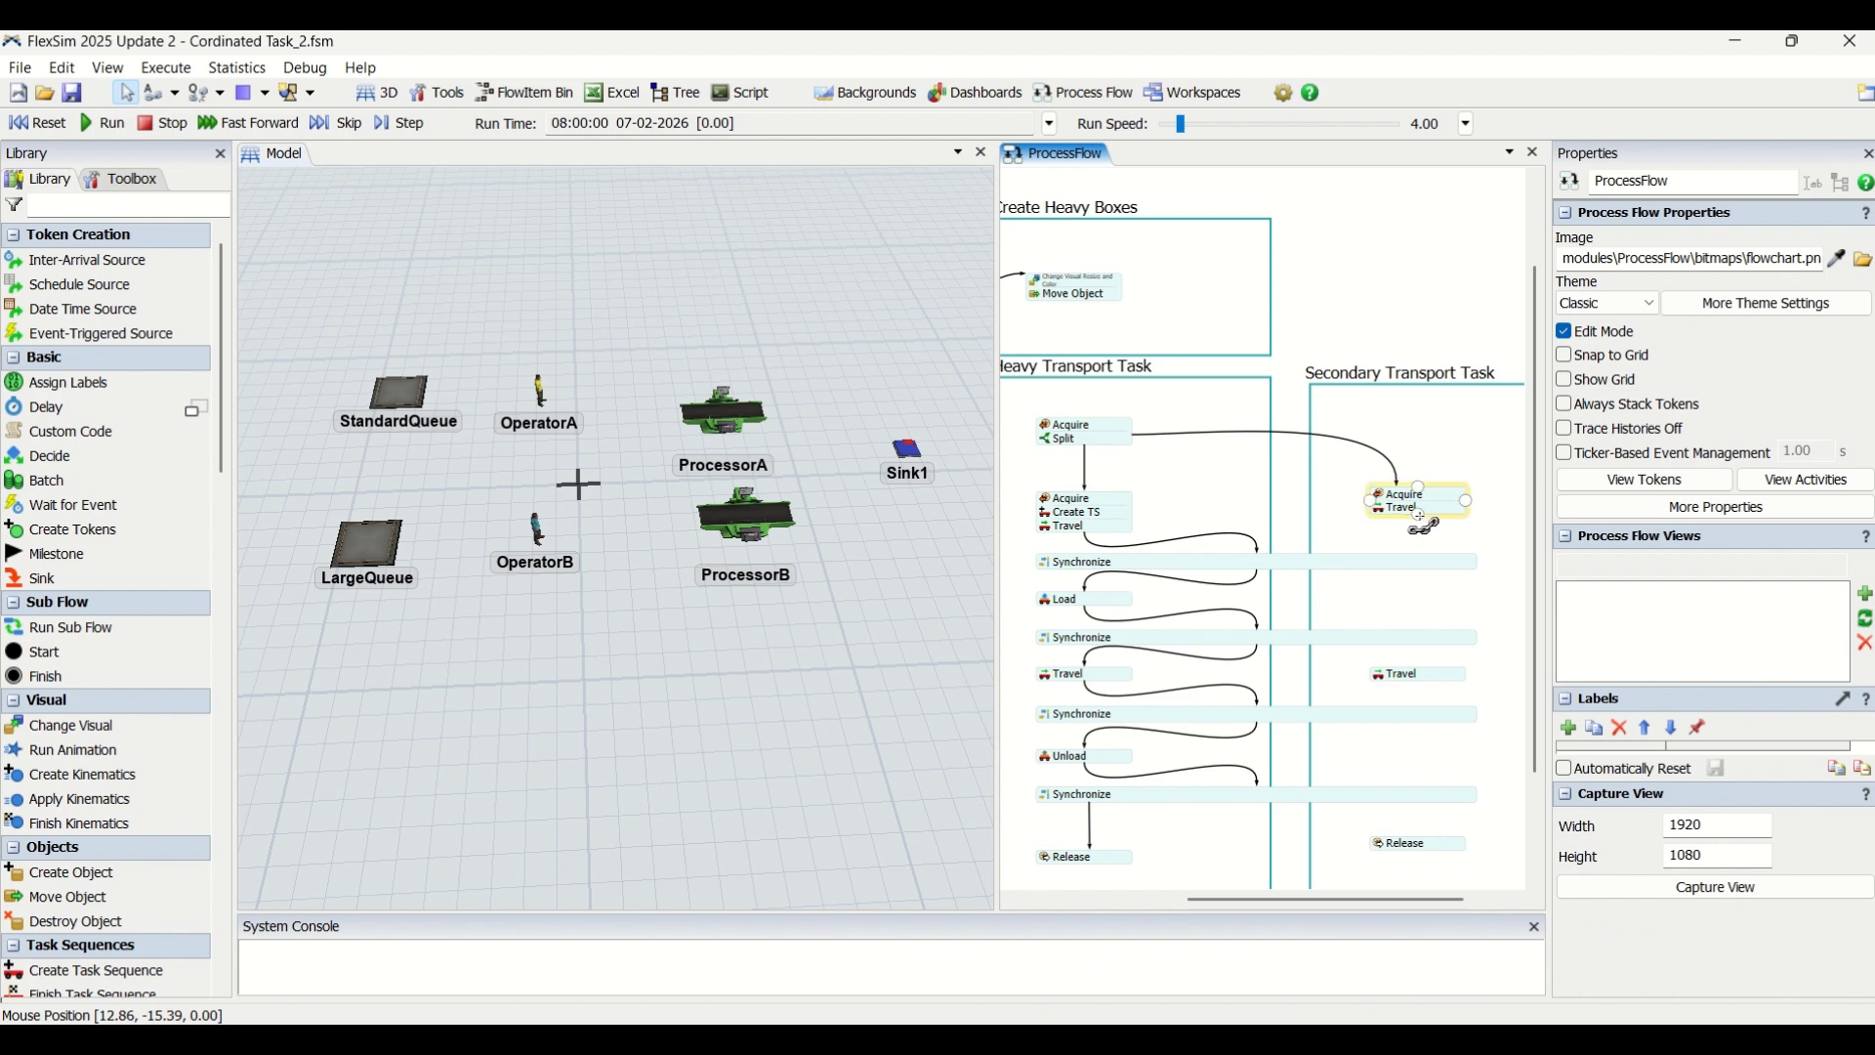
Reset the model and connect the Acquire and Travel block to the second Travel in Secondary Transport Task.
{"action": "scroll", "coordinate": [1421, 518], "scroll_direction": "down", "scroll_amount": 2}
{"action": "left_click", "coordinate": [39, 125]}
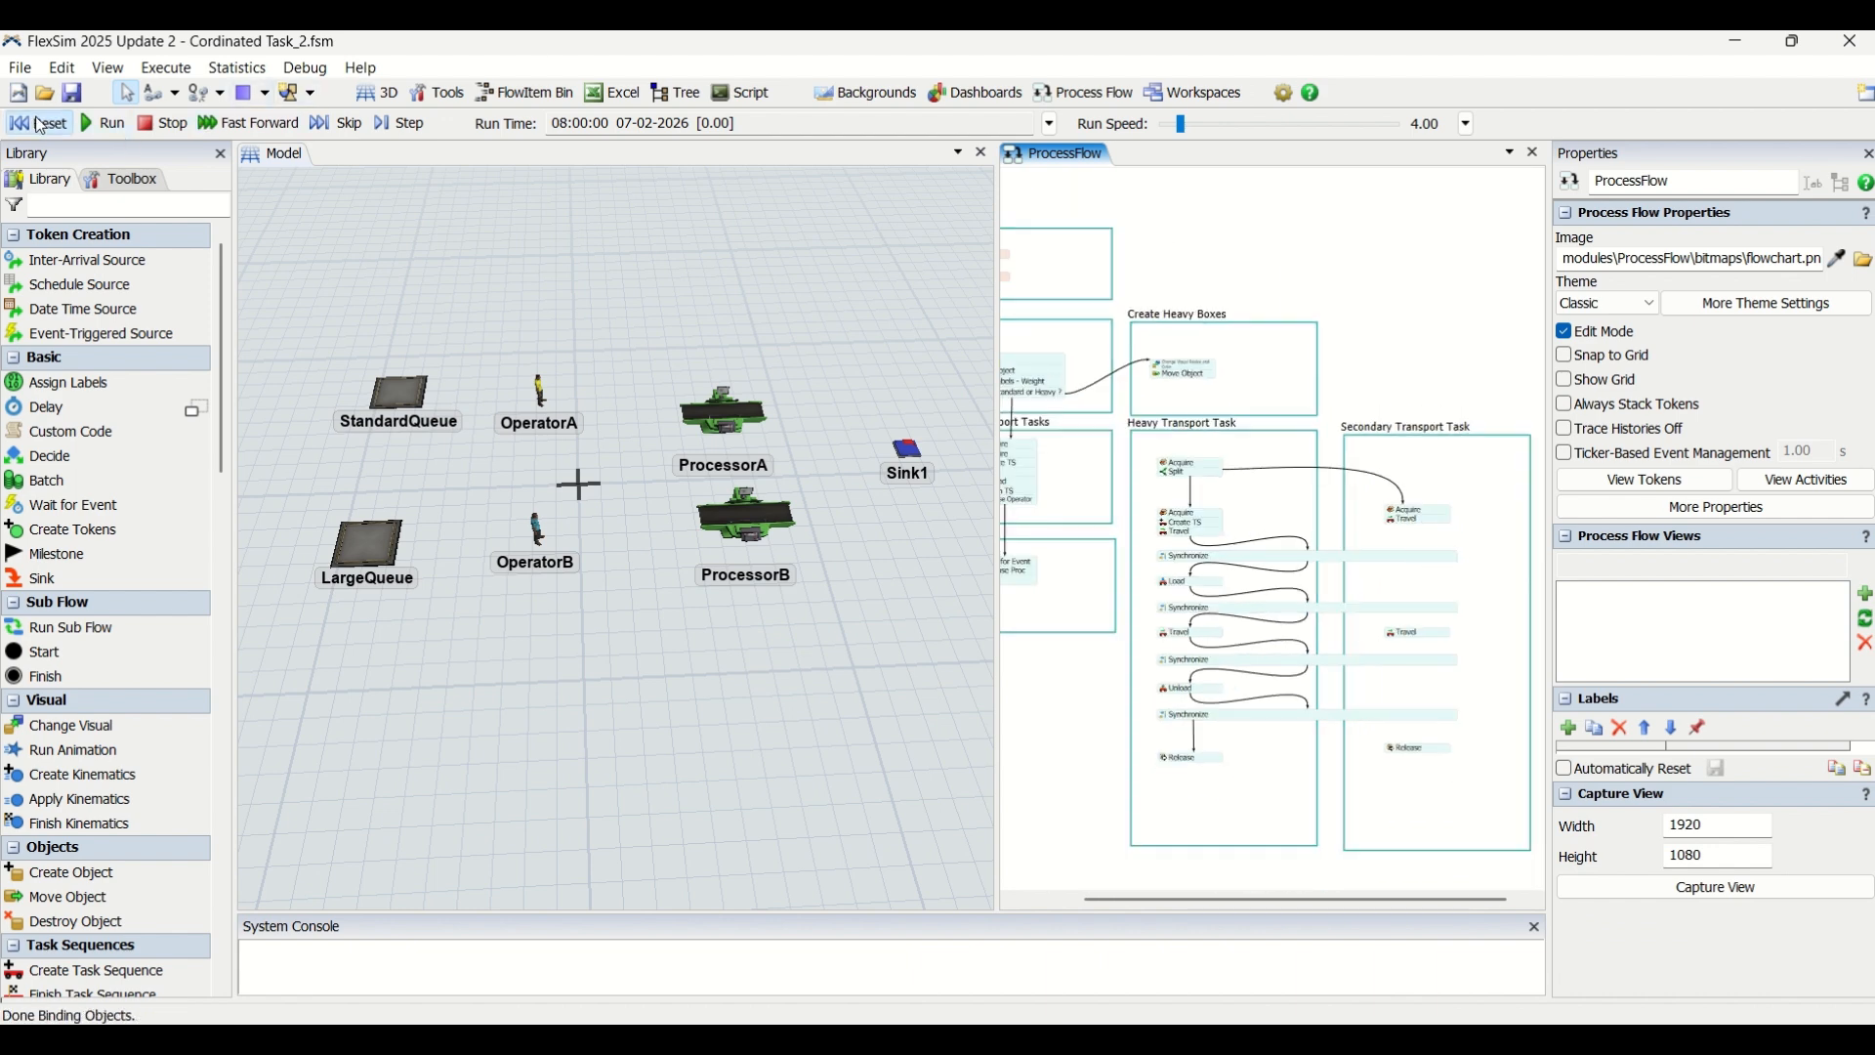
{"action": "left_click", "coordinate": [1419, 528]}
{"action": "left_click_drag", "start_coordinate": [1416, 524], "coordinate": [1418, 632]}
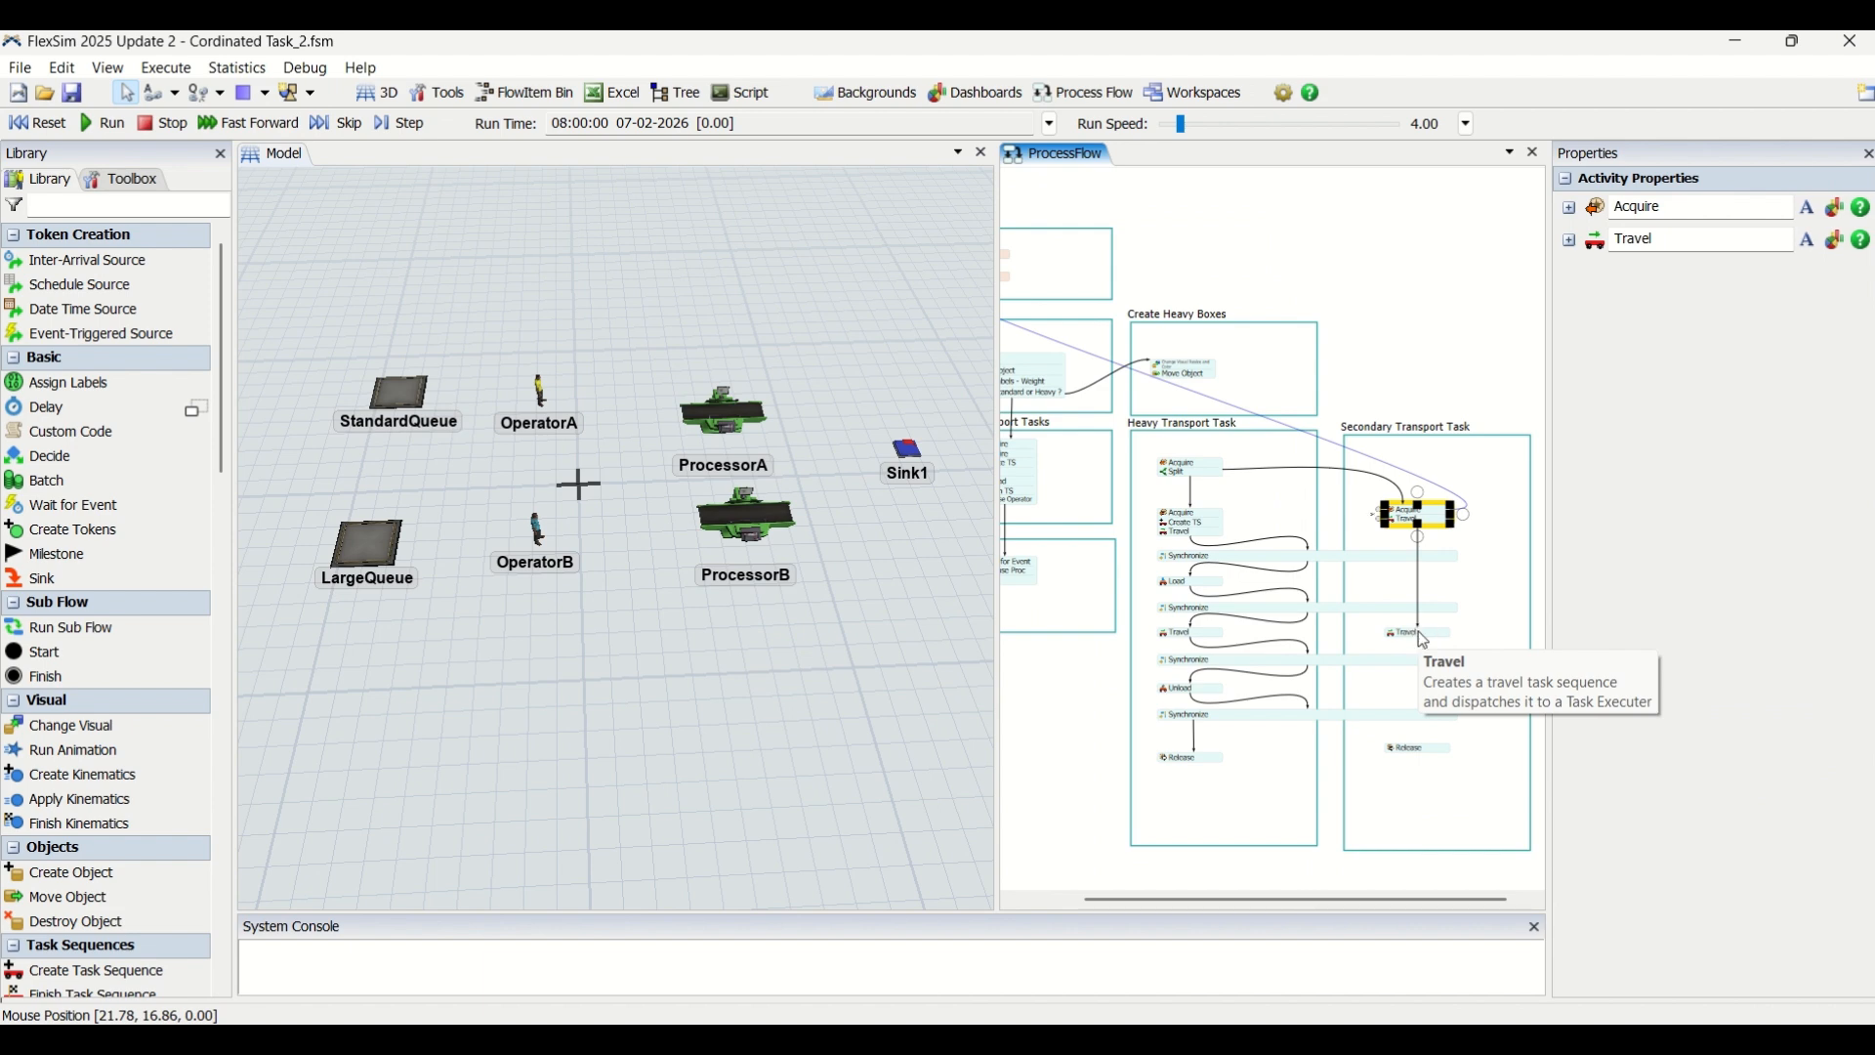
{"action": "left_click", "coordinate": [1406, 792]}
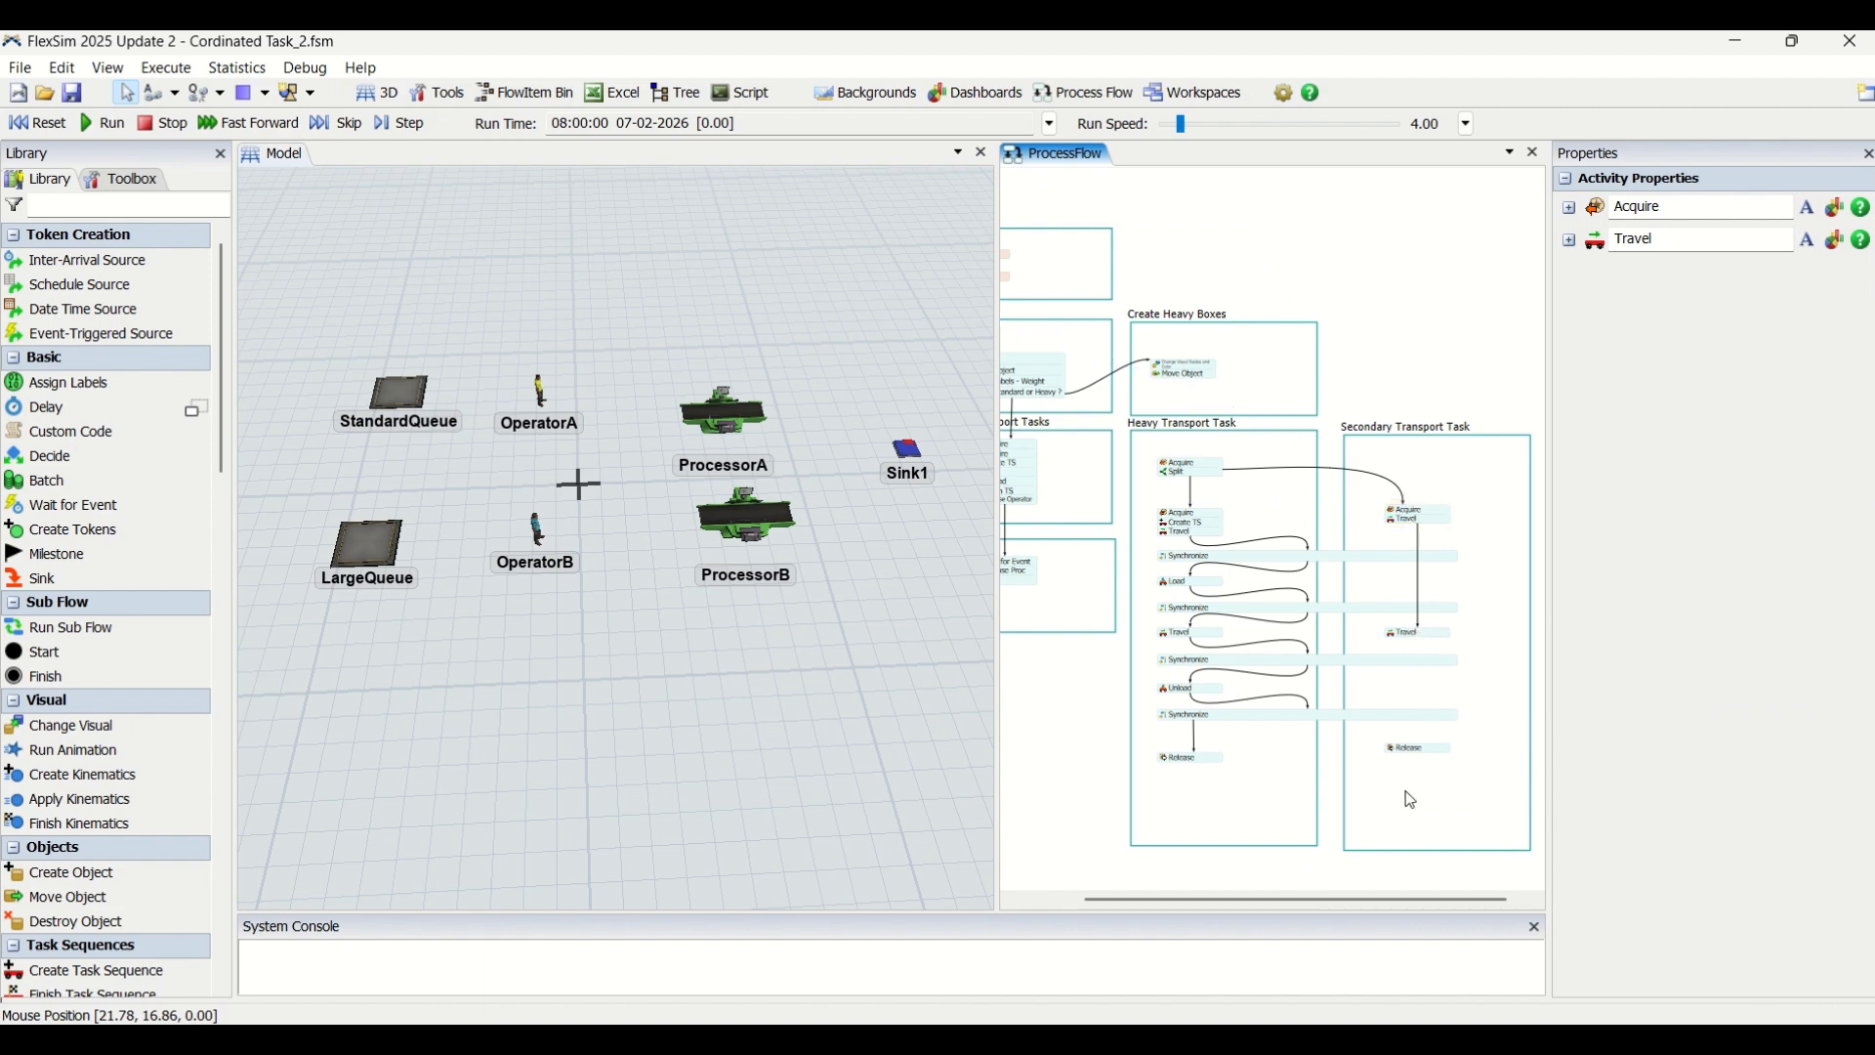
Connect the second Travel to the Release in Secondary Transport Task.
{"action": "left_click", "coordinate": [1418, 632]}
{"action": "left_click_drag", "start_coordinate": [1418, 673], "coordinate": [1419, 752]}
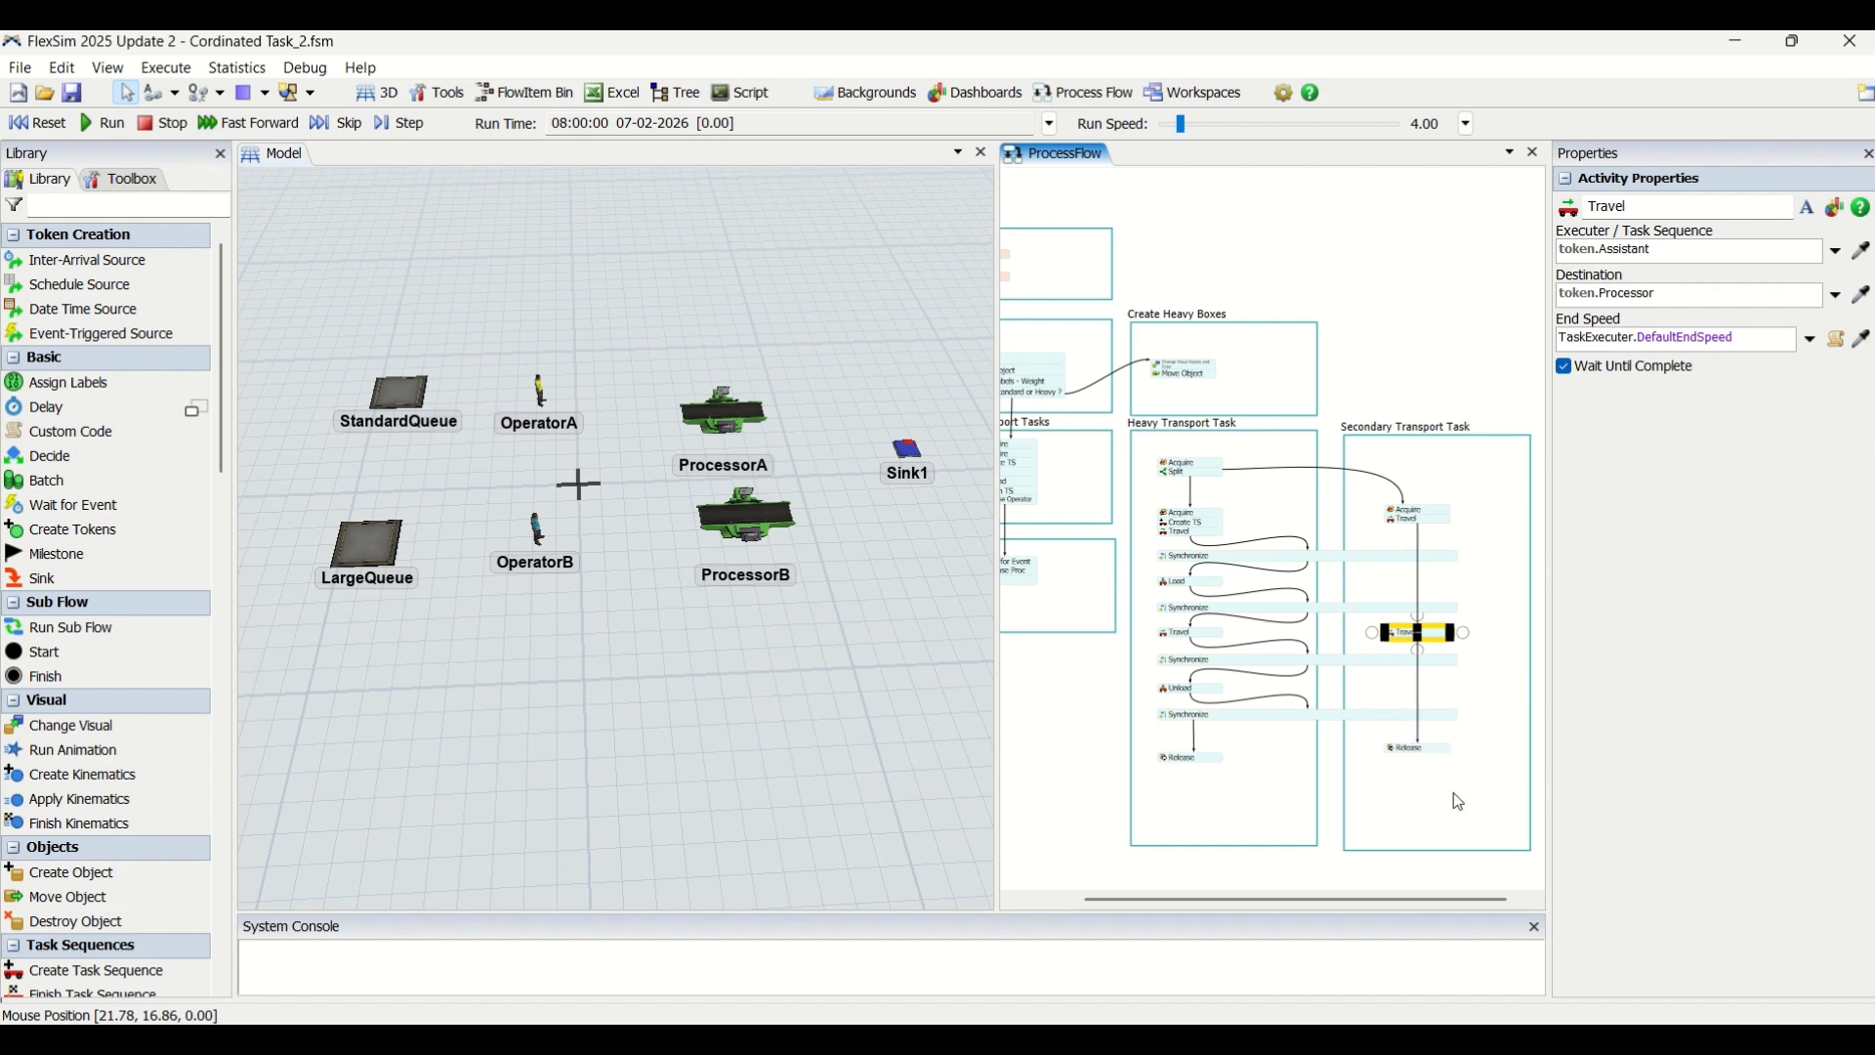
{"action": "left_click", "coordinate": [1460, 769]}
{"action": "scroll", "coordinate": [1468, 571], "scroll_direction": "up", "scroll_amount": 3}
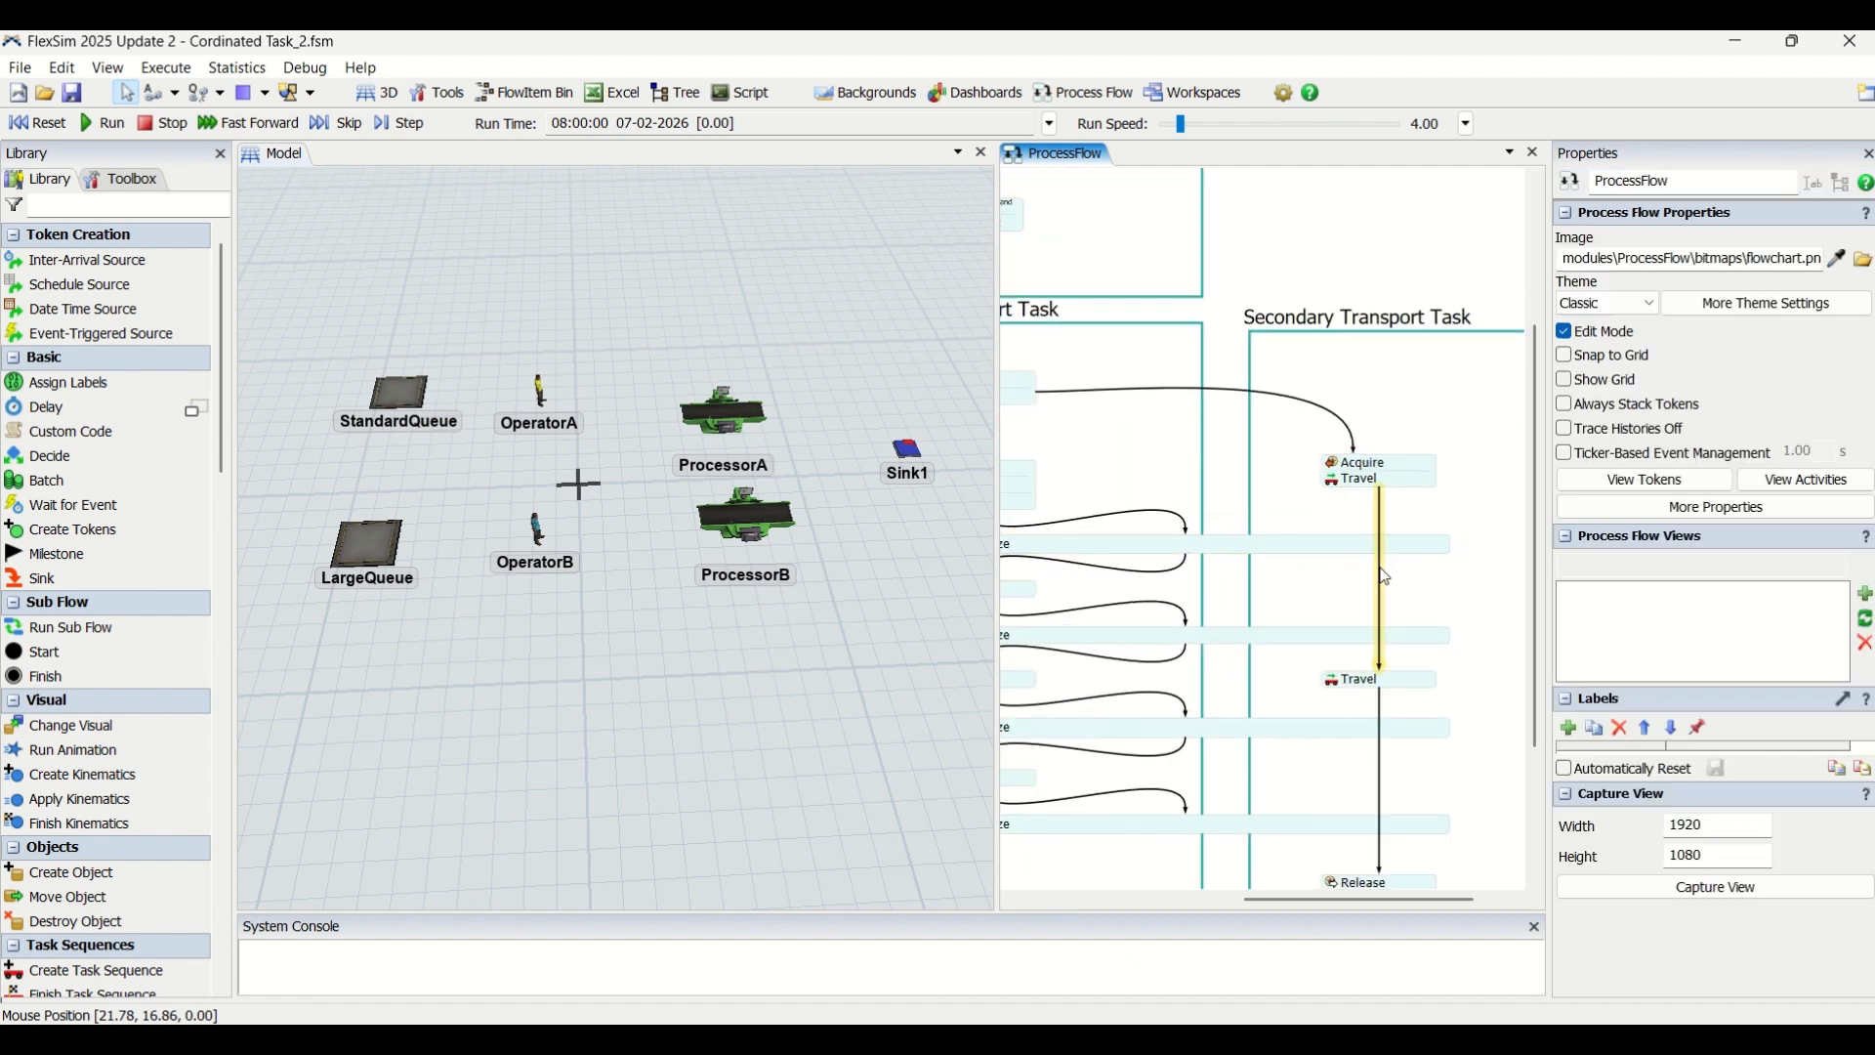
Delete the direct connectors between the two Travels and between the second Travel and the Release in Secondary Transport Task.
{"action": "left_click", "coordinate": [1385, 577]}
{"action": "key", "text": "Delete"}
{"action": "left_click", "coordinate": [1385, 787]}
{"action": "key", "text": "Delete"}
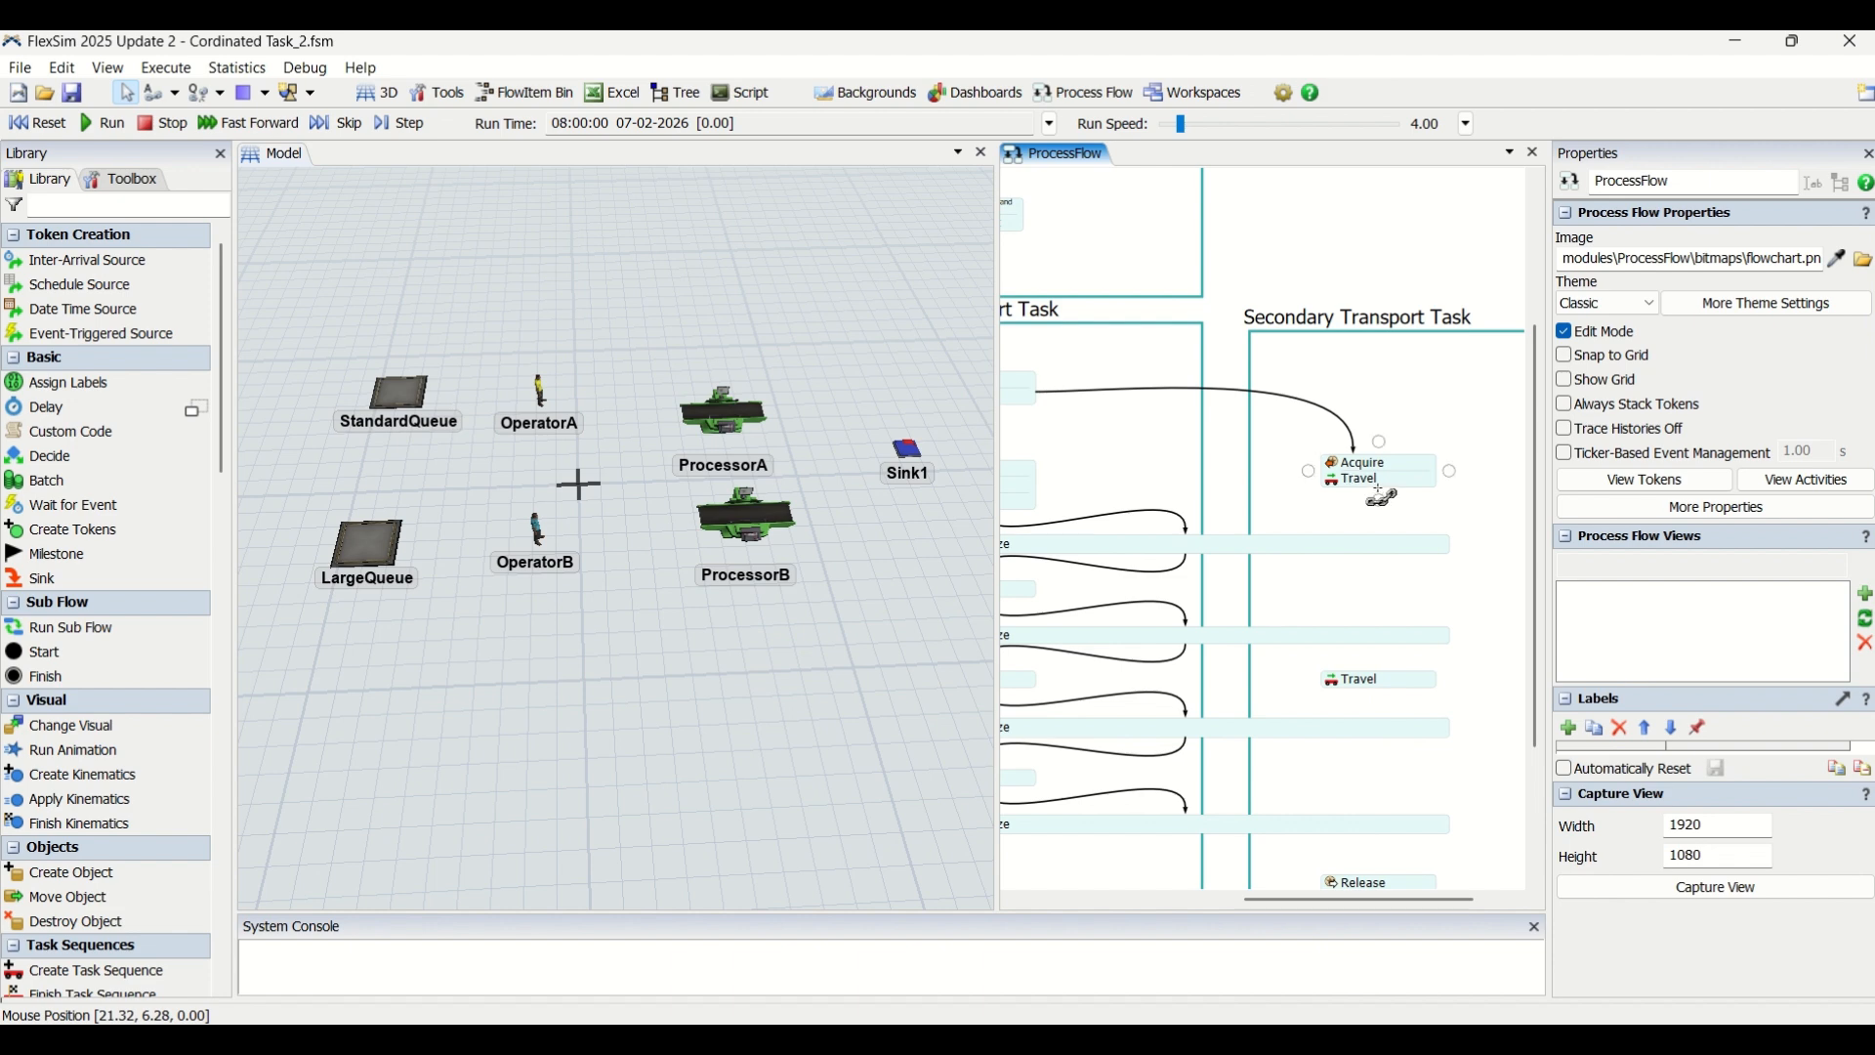
Connect the Acquire and Travel block in Secondary Transport Task through the first and second Synchronize activities to the second Travel.
{"action": "left_click_drag", "start_coordinate": [1383, 501], "coordinate": [1375, 547]}
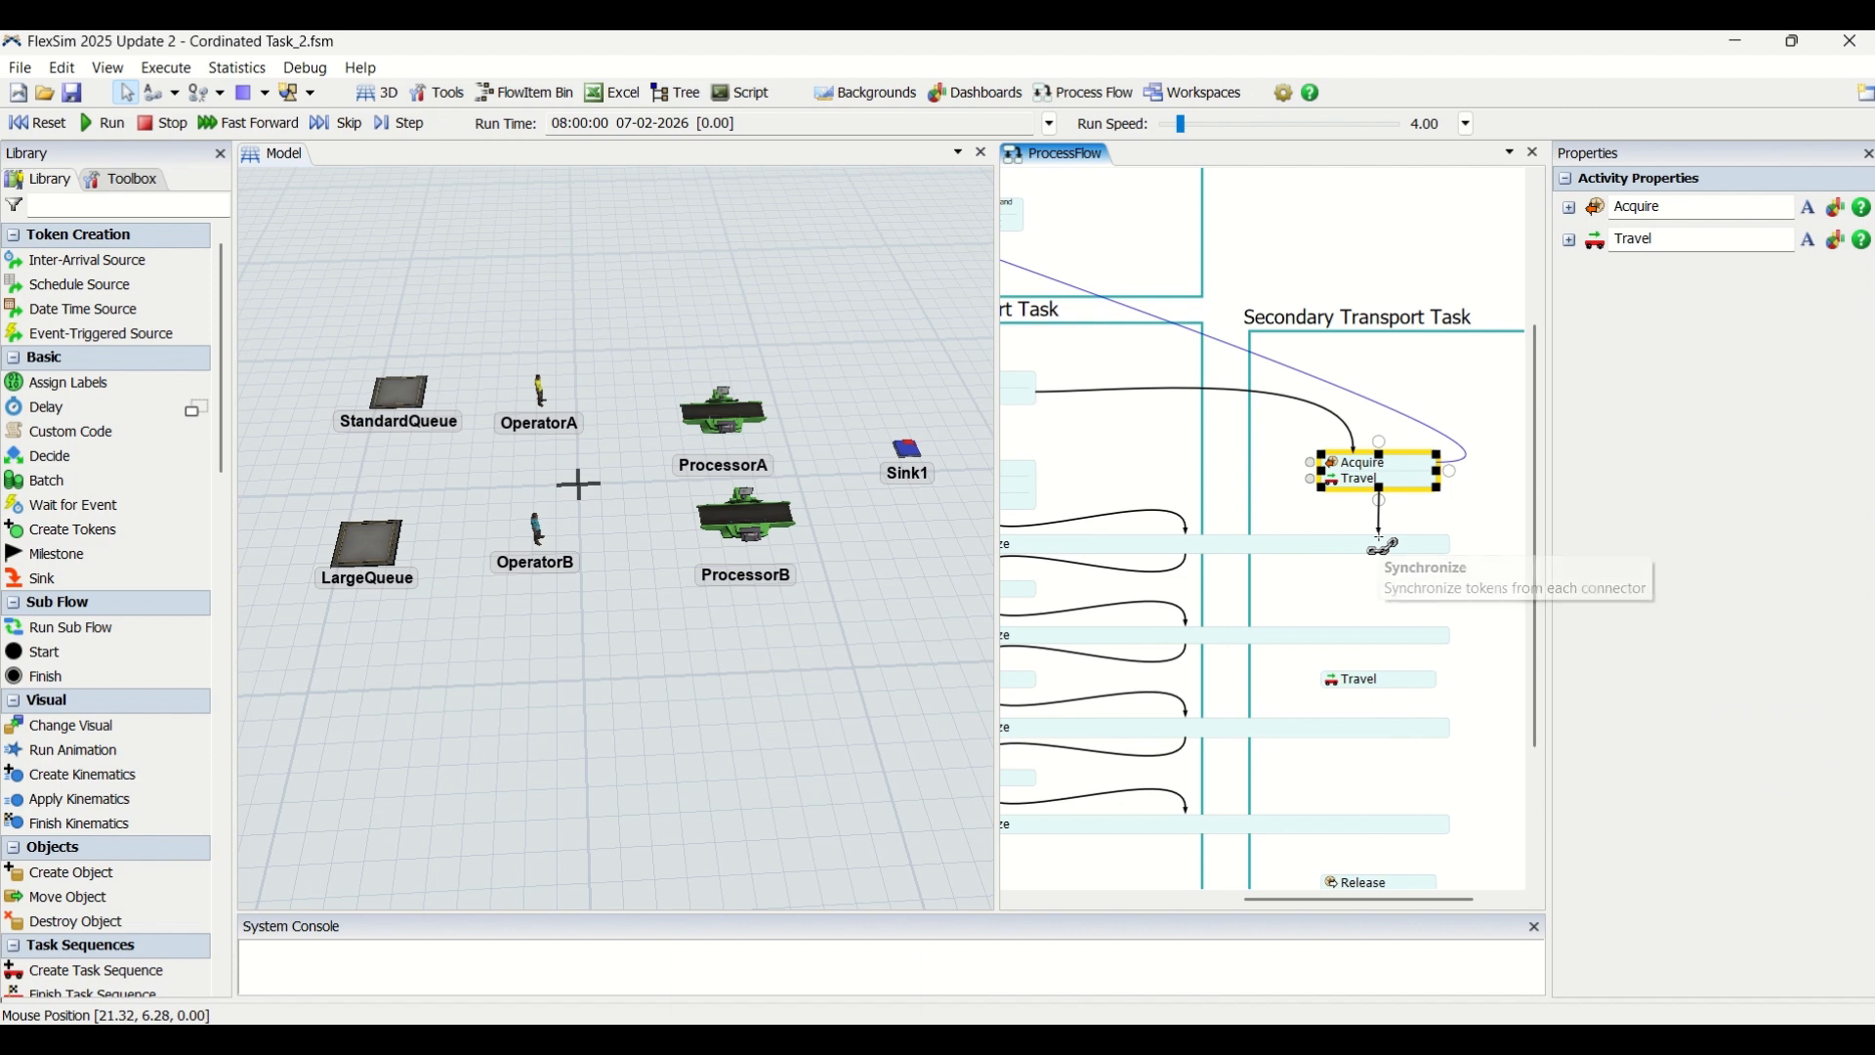
{"action": "left_click", "coordinate": [1382, 586]}
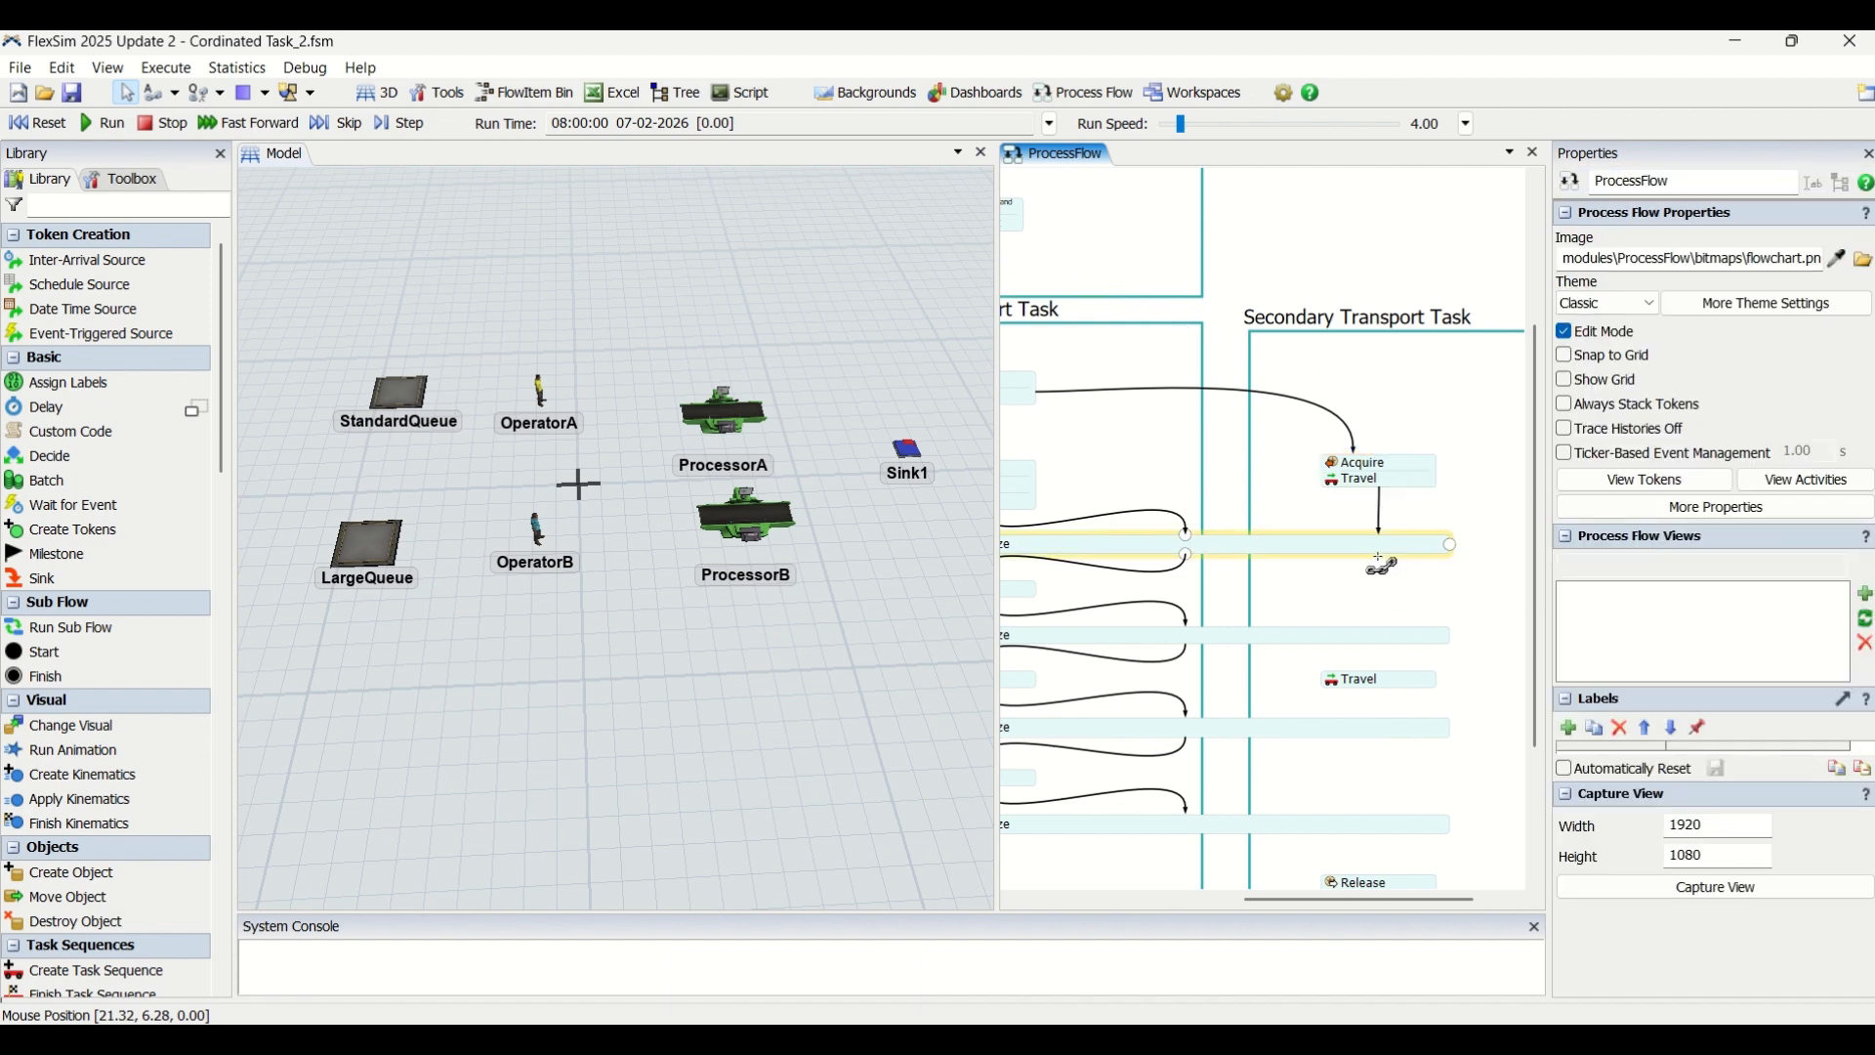
{"action": "left_click_drag", "start_coordinate": [1378, 557], "coordinate": [1377, 674]}
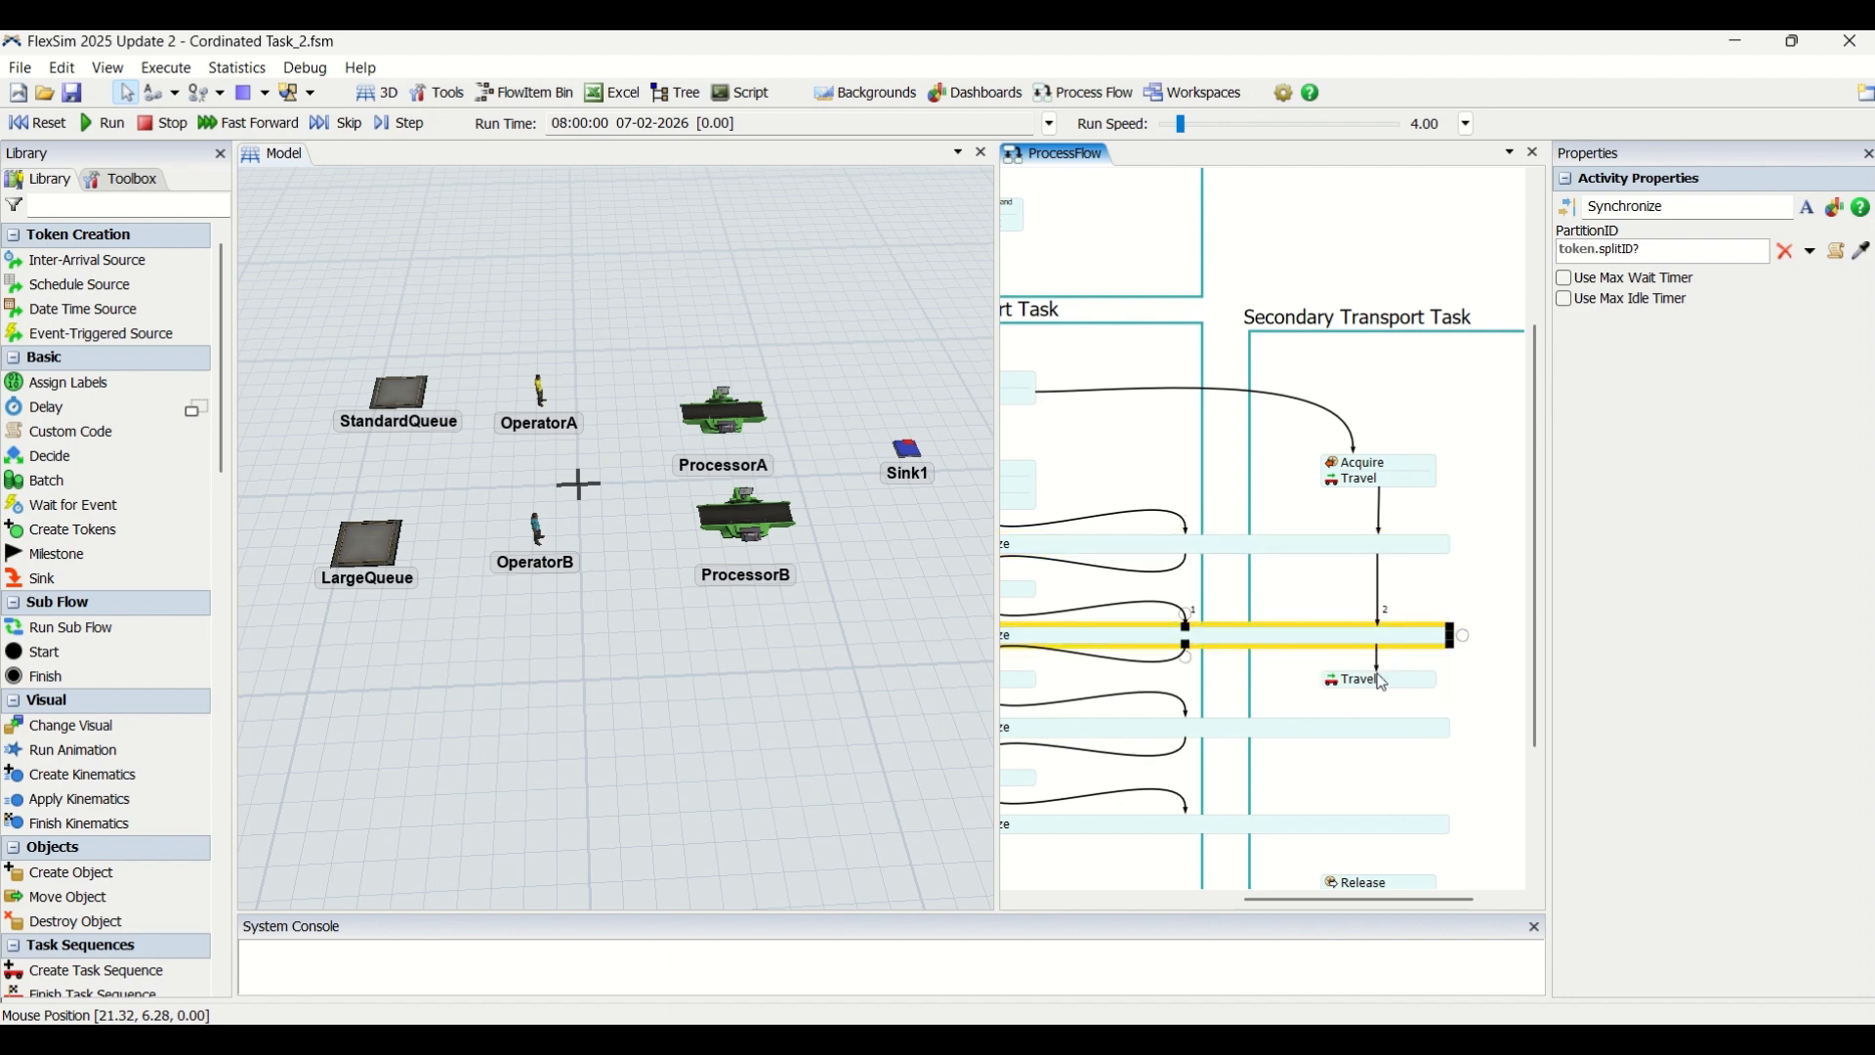
{"action": "left_click", "coordinate": [1377, 674]}
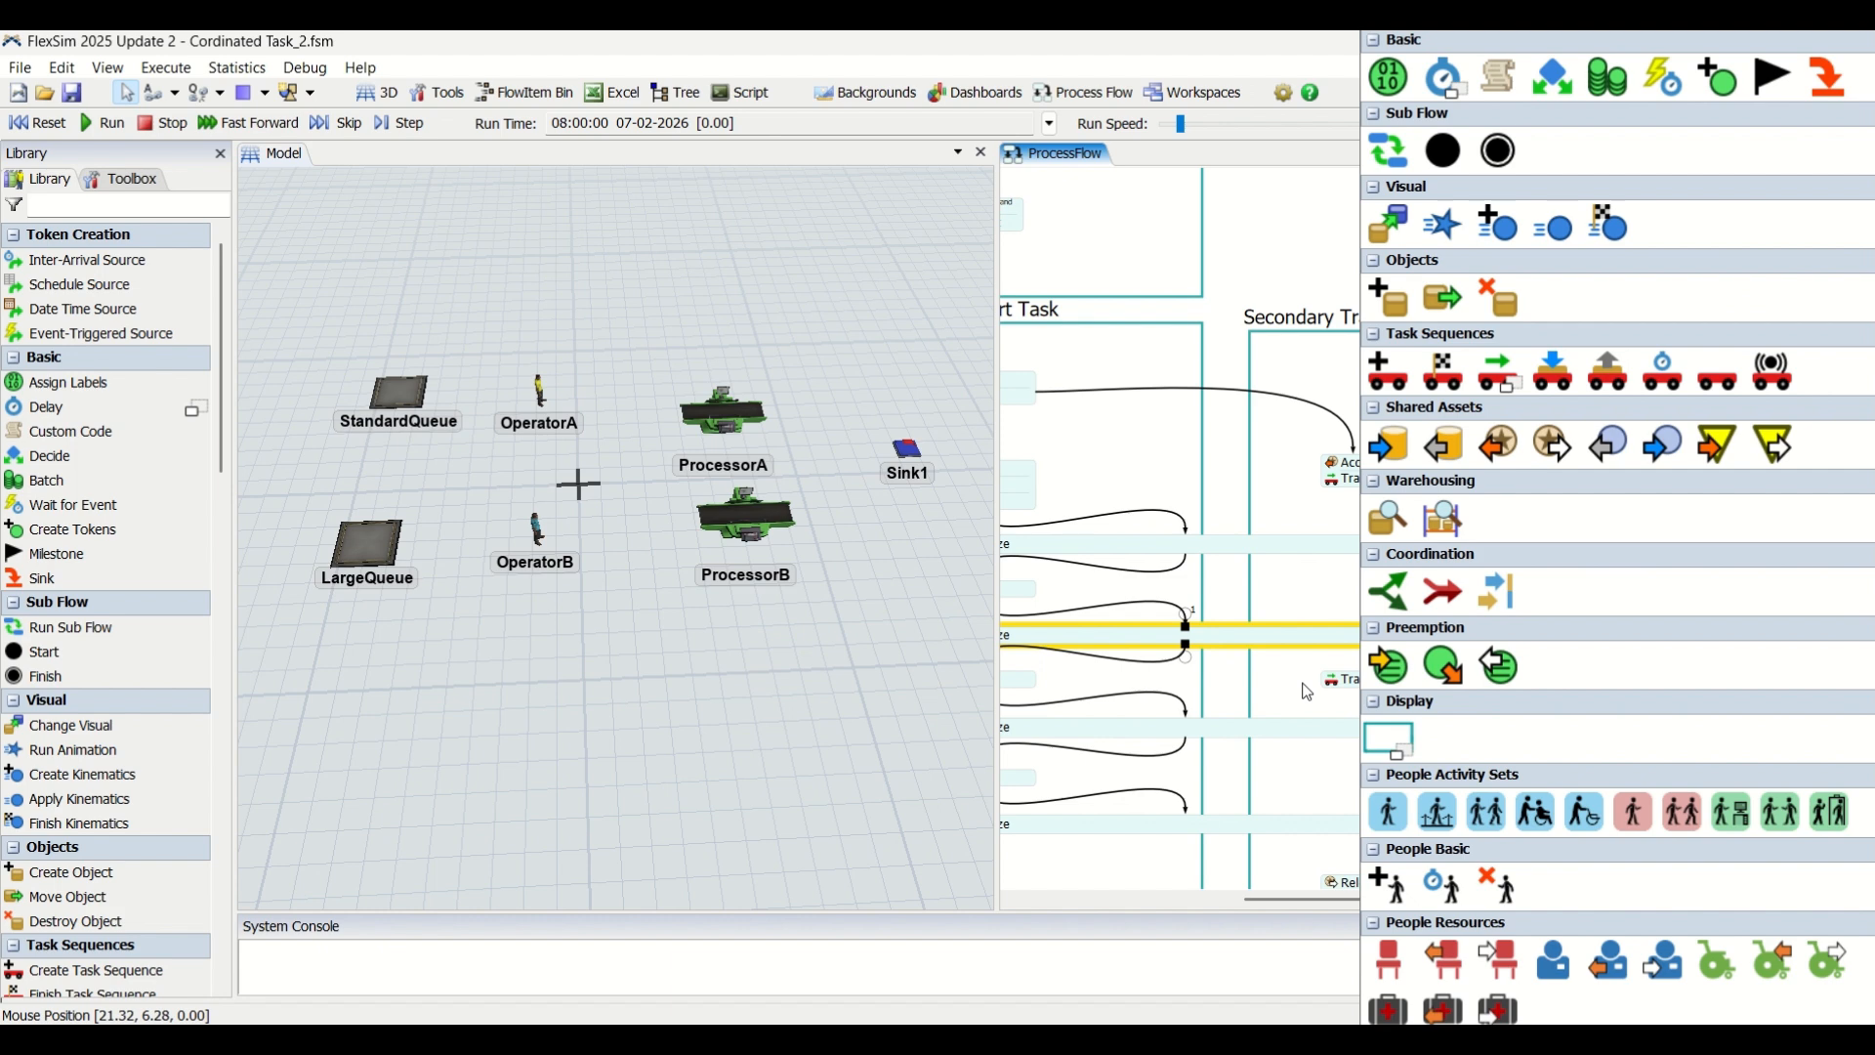
{"action": "left_click", "coordinate": [1312, 569]}
{"action": "left_click", "coordinate": [1312, 569]}
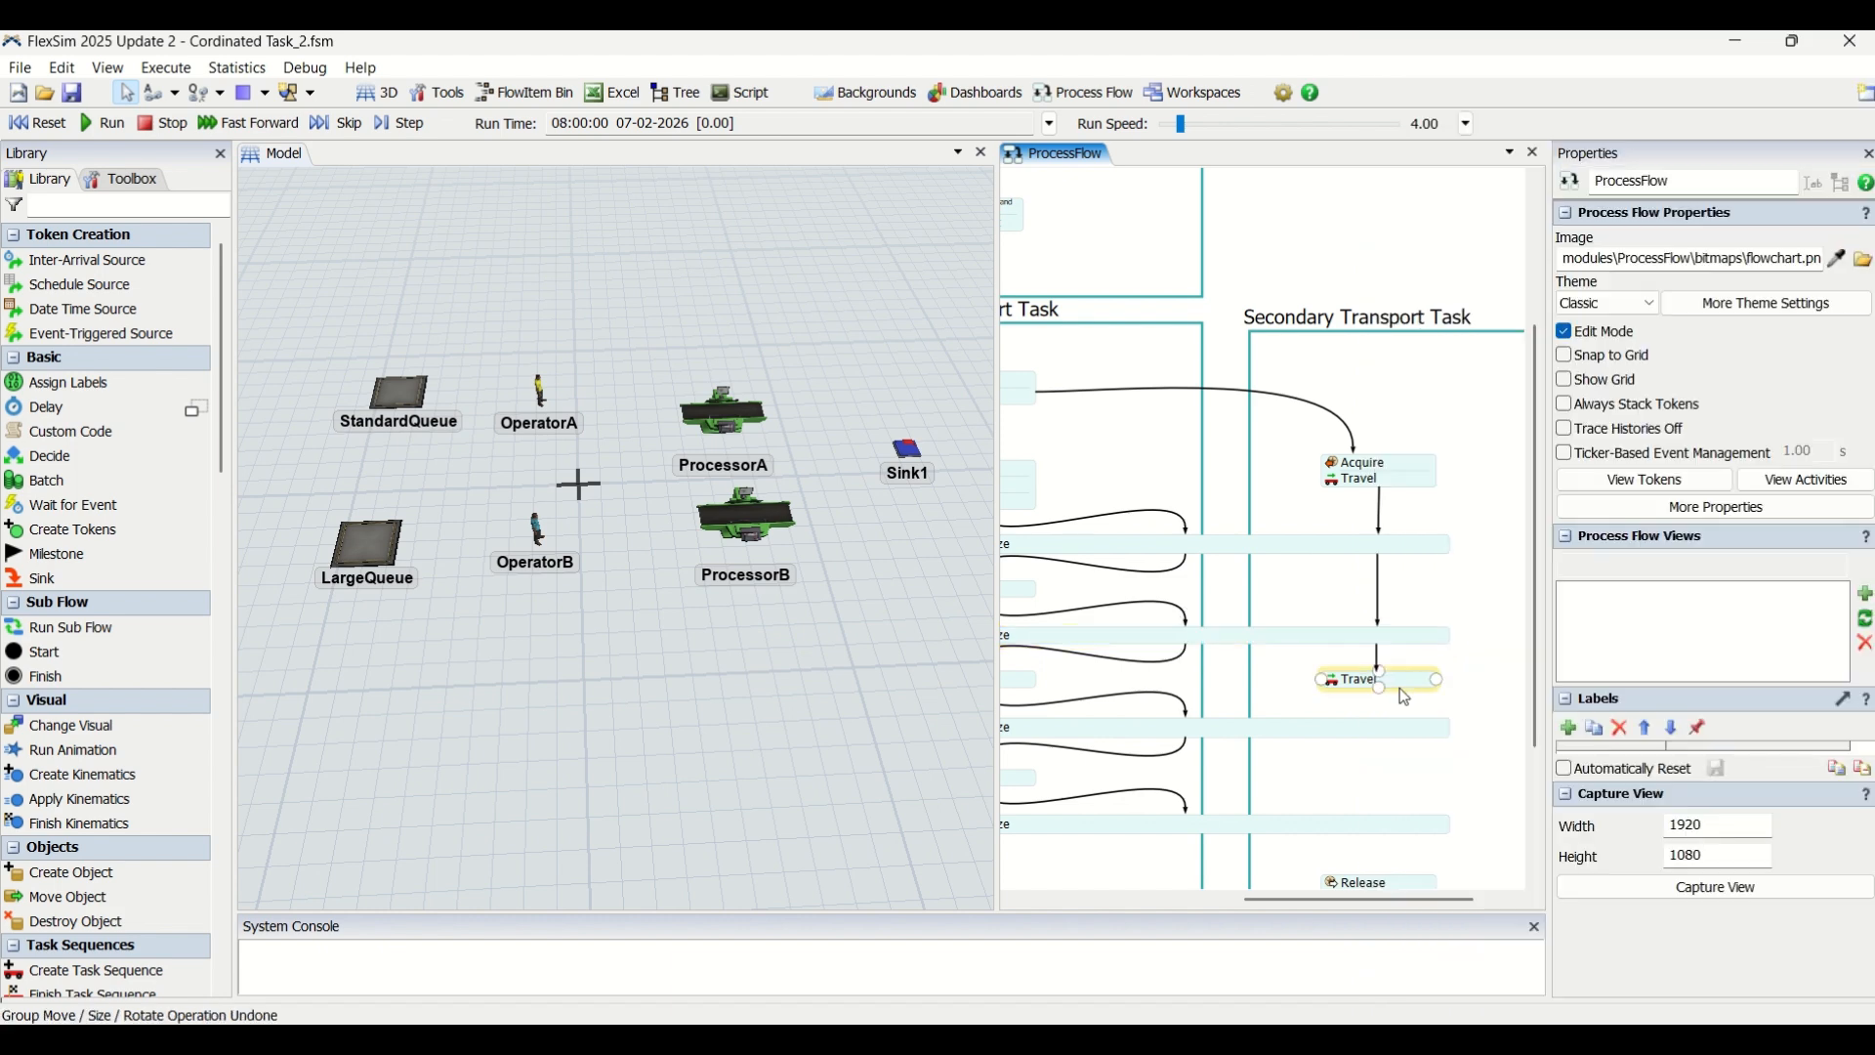
Connect the second Travel in Secondary Transport Task through the third and fourth Synchronize activities to the Release.
{"action": "scroll", "coordinate": [1395, 696], "scroll_direction": "up", "scroll_amount": 3}
{"action": "left_click_drag", "start_coordinate": [1370, 694], "coordinate": [1370, 762]}
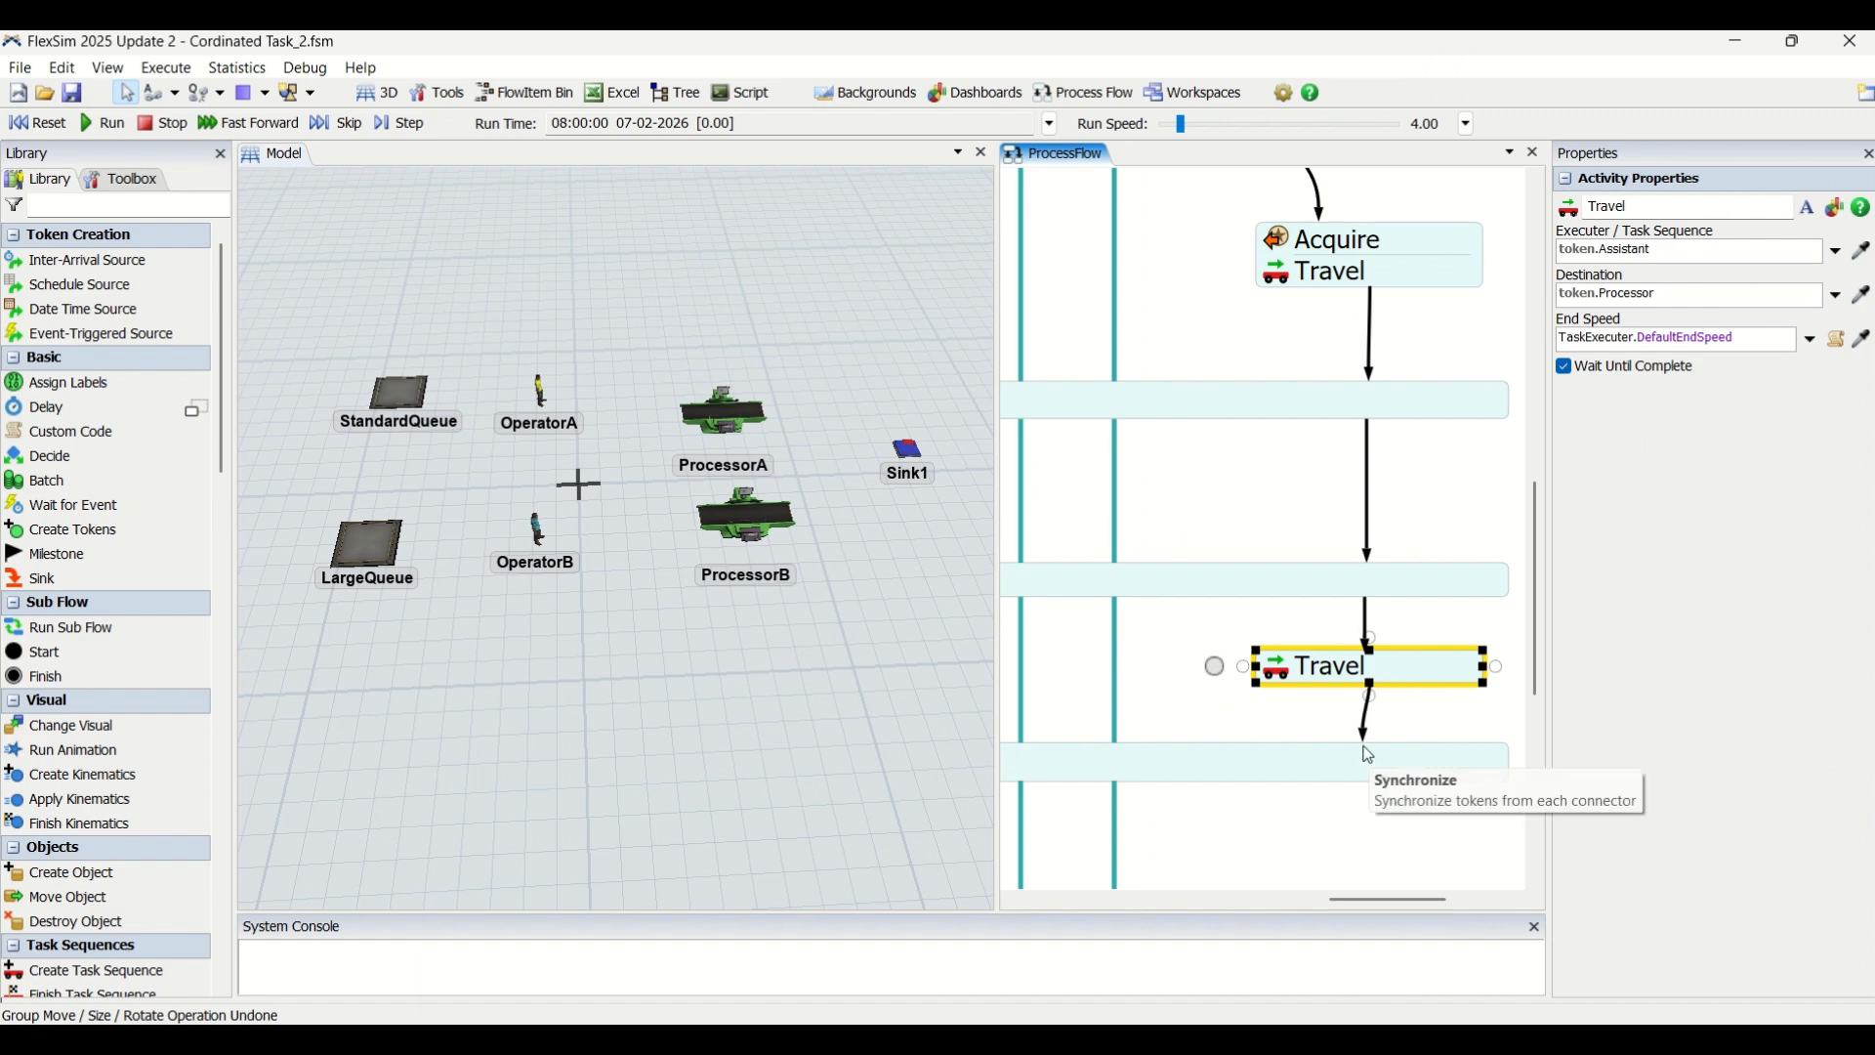
{"action": "scroll", "coordinate": [1368, 811], "scroll_direction": "down", "scroll_amount": 2}
{"action": "left_click_drag", "start_coordinate": [1368, 824], "coordinate": [1362, 729]}
{"action": "left_click", "coordinate": [1369, 676]}
{"action": "left_click", "coordinate": [1362, 799]}
{"action": "scroll", "coordinate": [1362, 799], "scroll_direction": "down", "scroll_amount": 2}
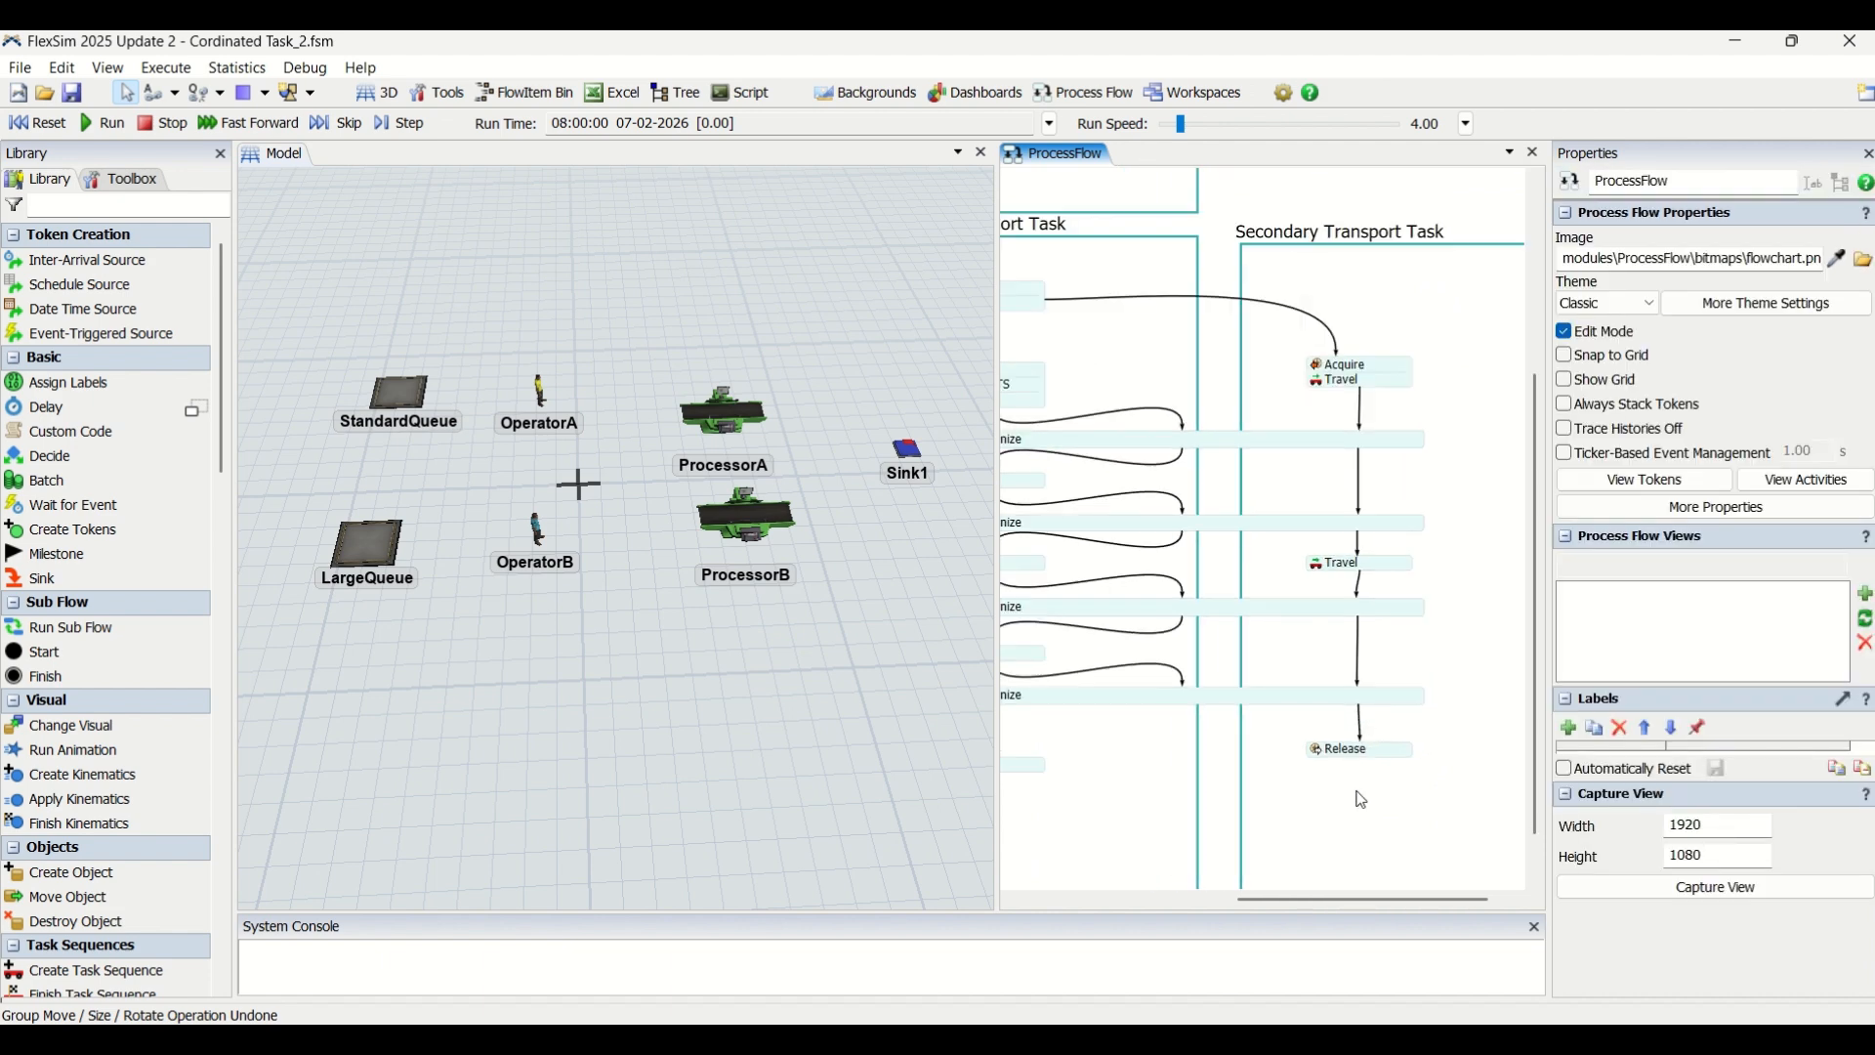
Connect the Release in Heavy Transport Task to the Wait for Event activity in Process Box.
{"action": "scroll", "coordinate": [1361, 799], "scroll_direction": "down", "scroll_amount": 1}
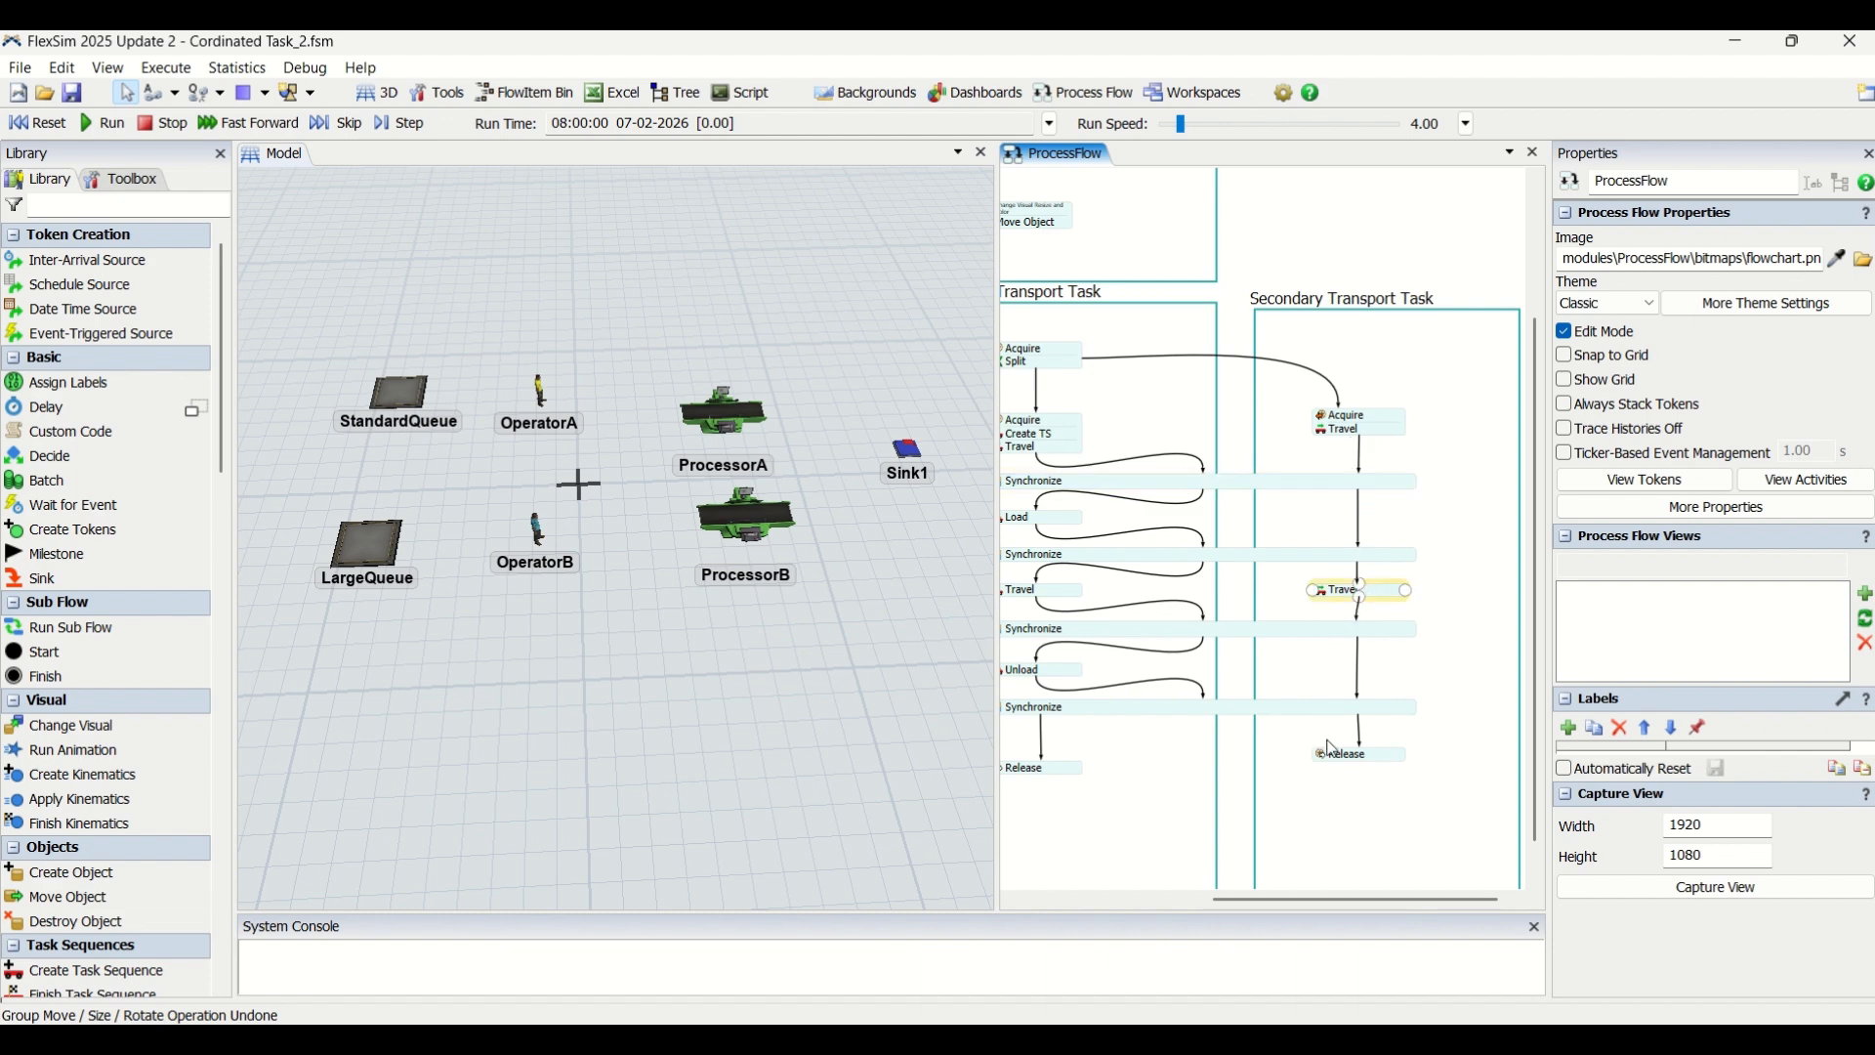
{"action": "scroll", "coordinate": [1333, 748], "scroll_direction": "down", "scroll_amount": 5}
{"action": "left_click_drag", "start_coordinate": [1209, 832], "coordinate": [1128, 577]}
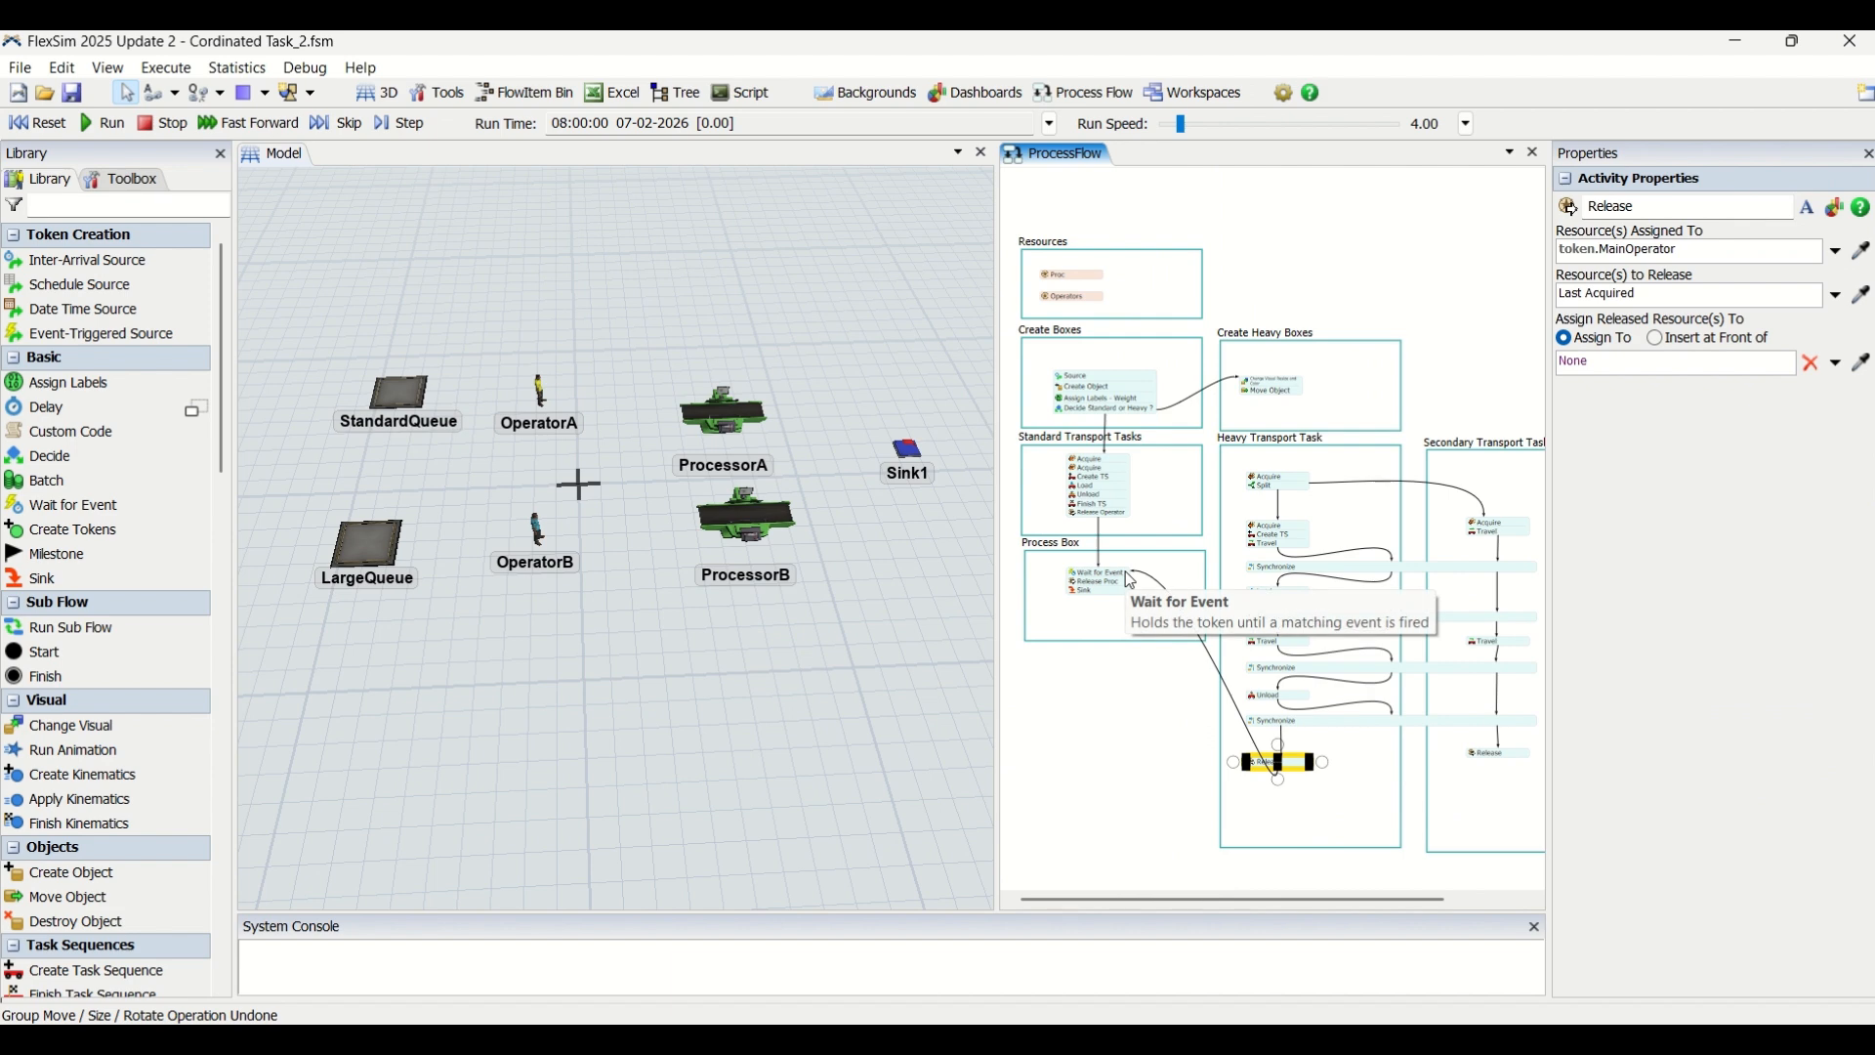
{"action": "left_click", "coordinate": [1107, 682]}
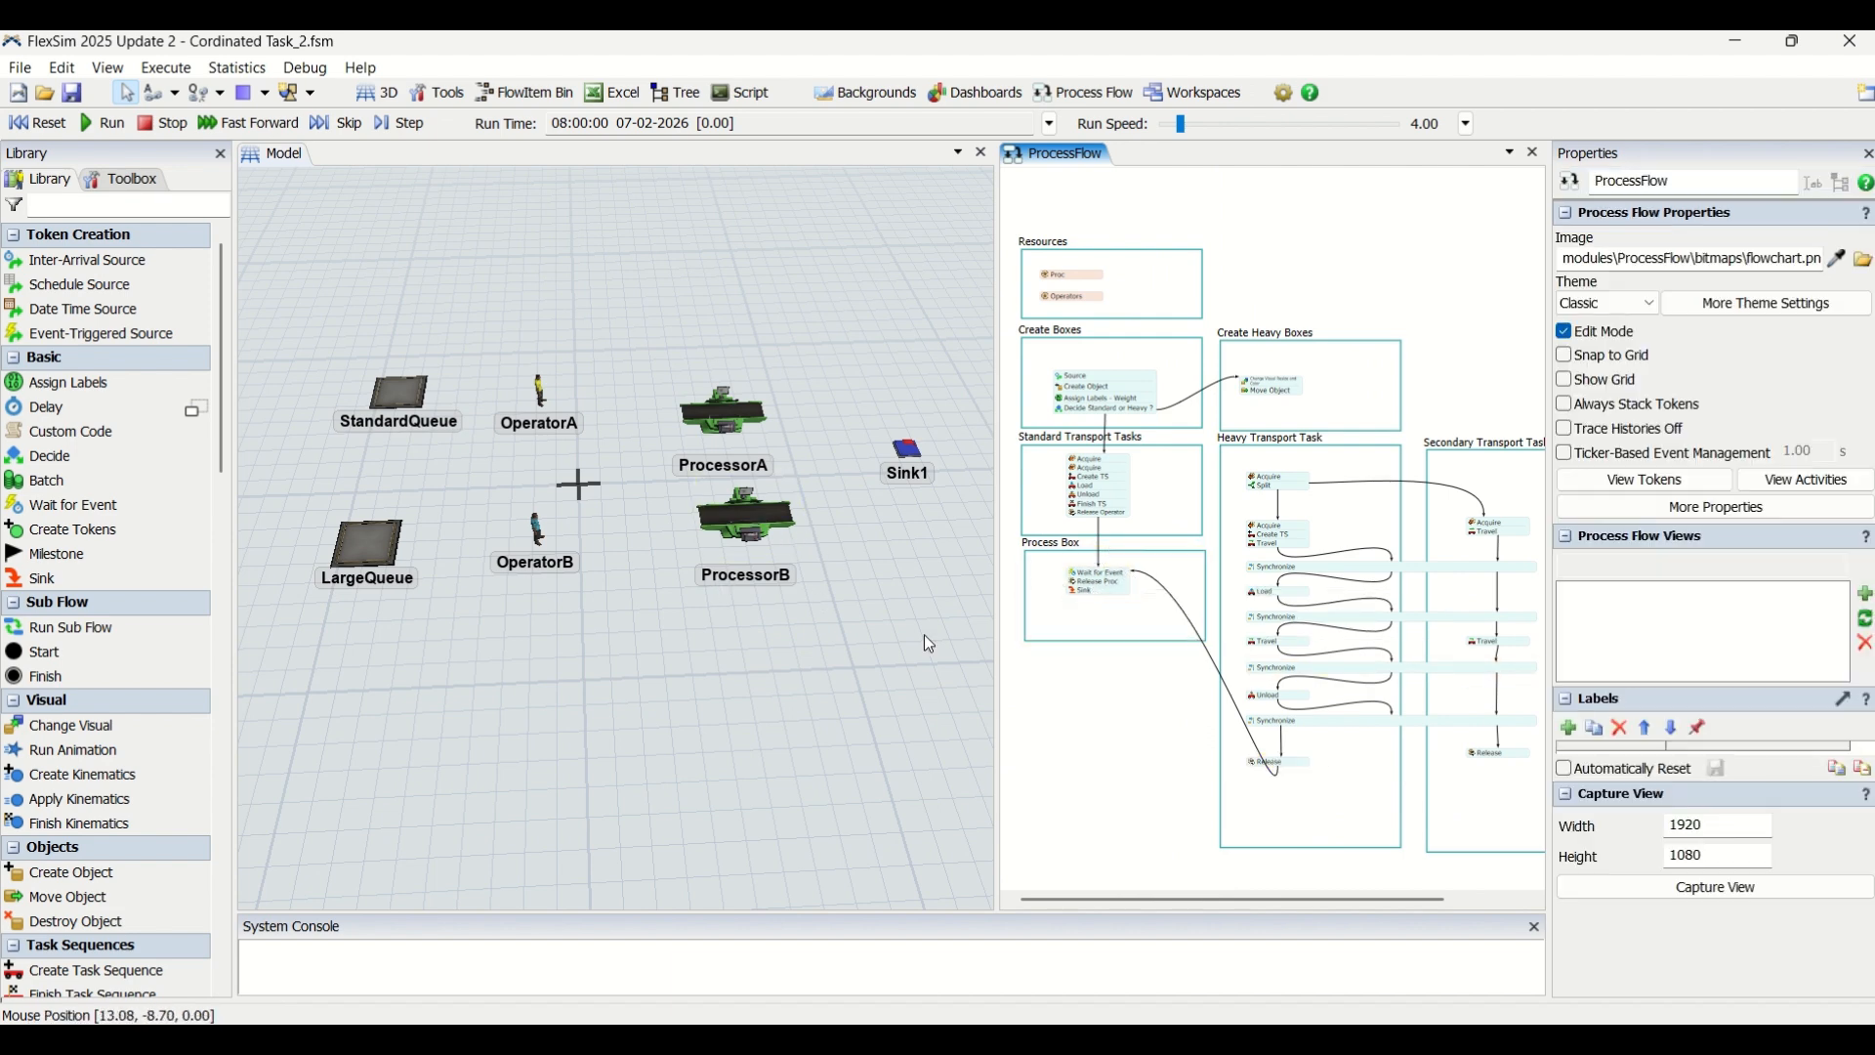
Reset the model and check the incoming and outgoing connectors of the first three Synchronize activities.
{"action": "scroll", "coordinate": [789, 530], "scroll_direction": "up", "scroll_amount": 5}
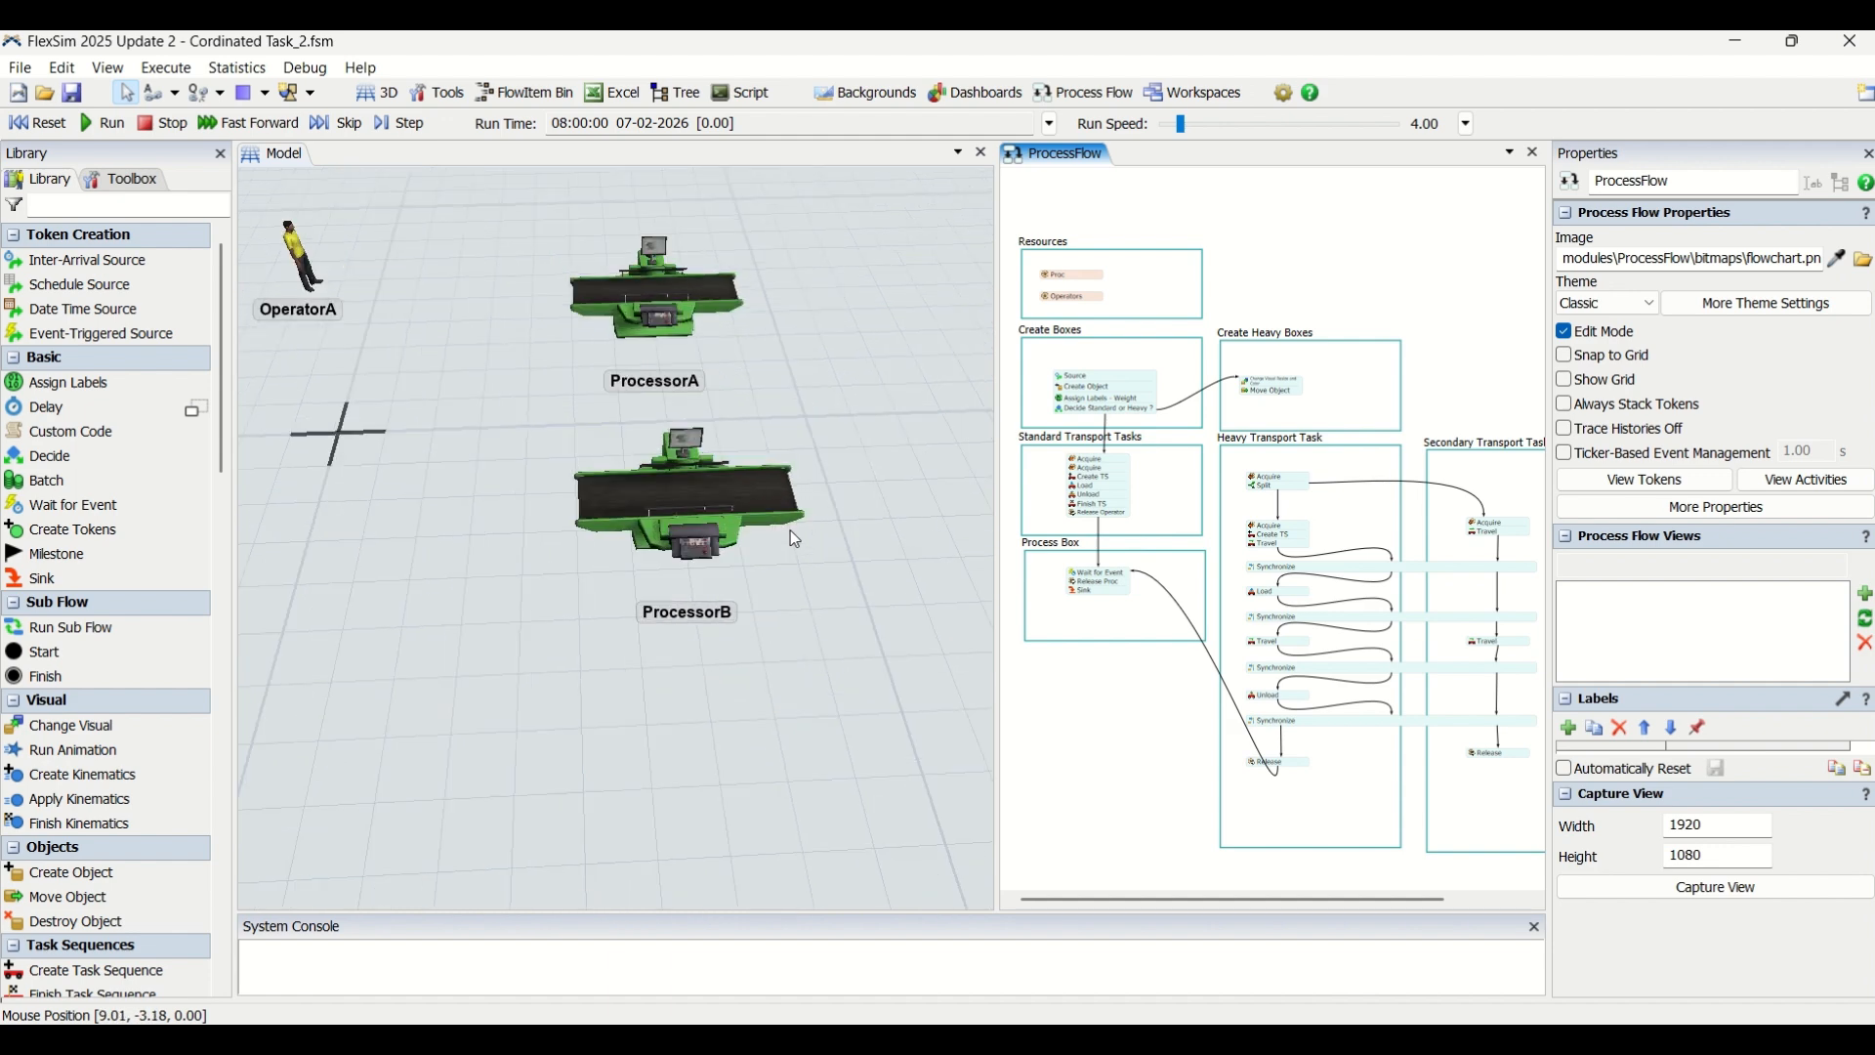
{"action": "scroll", "coordinate": [789, 530], "scroll_direction": "down", "scroll_amount": 4}
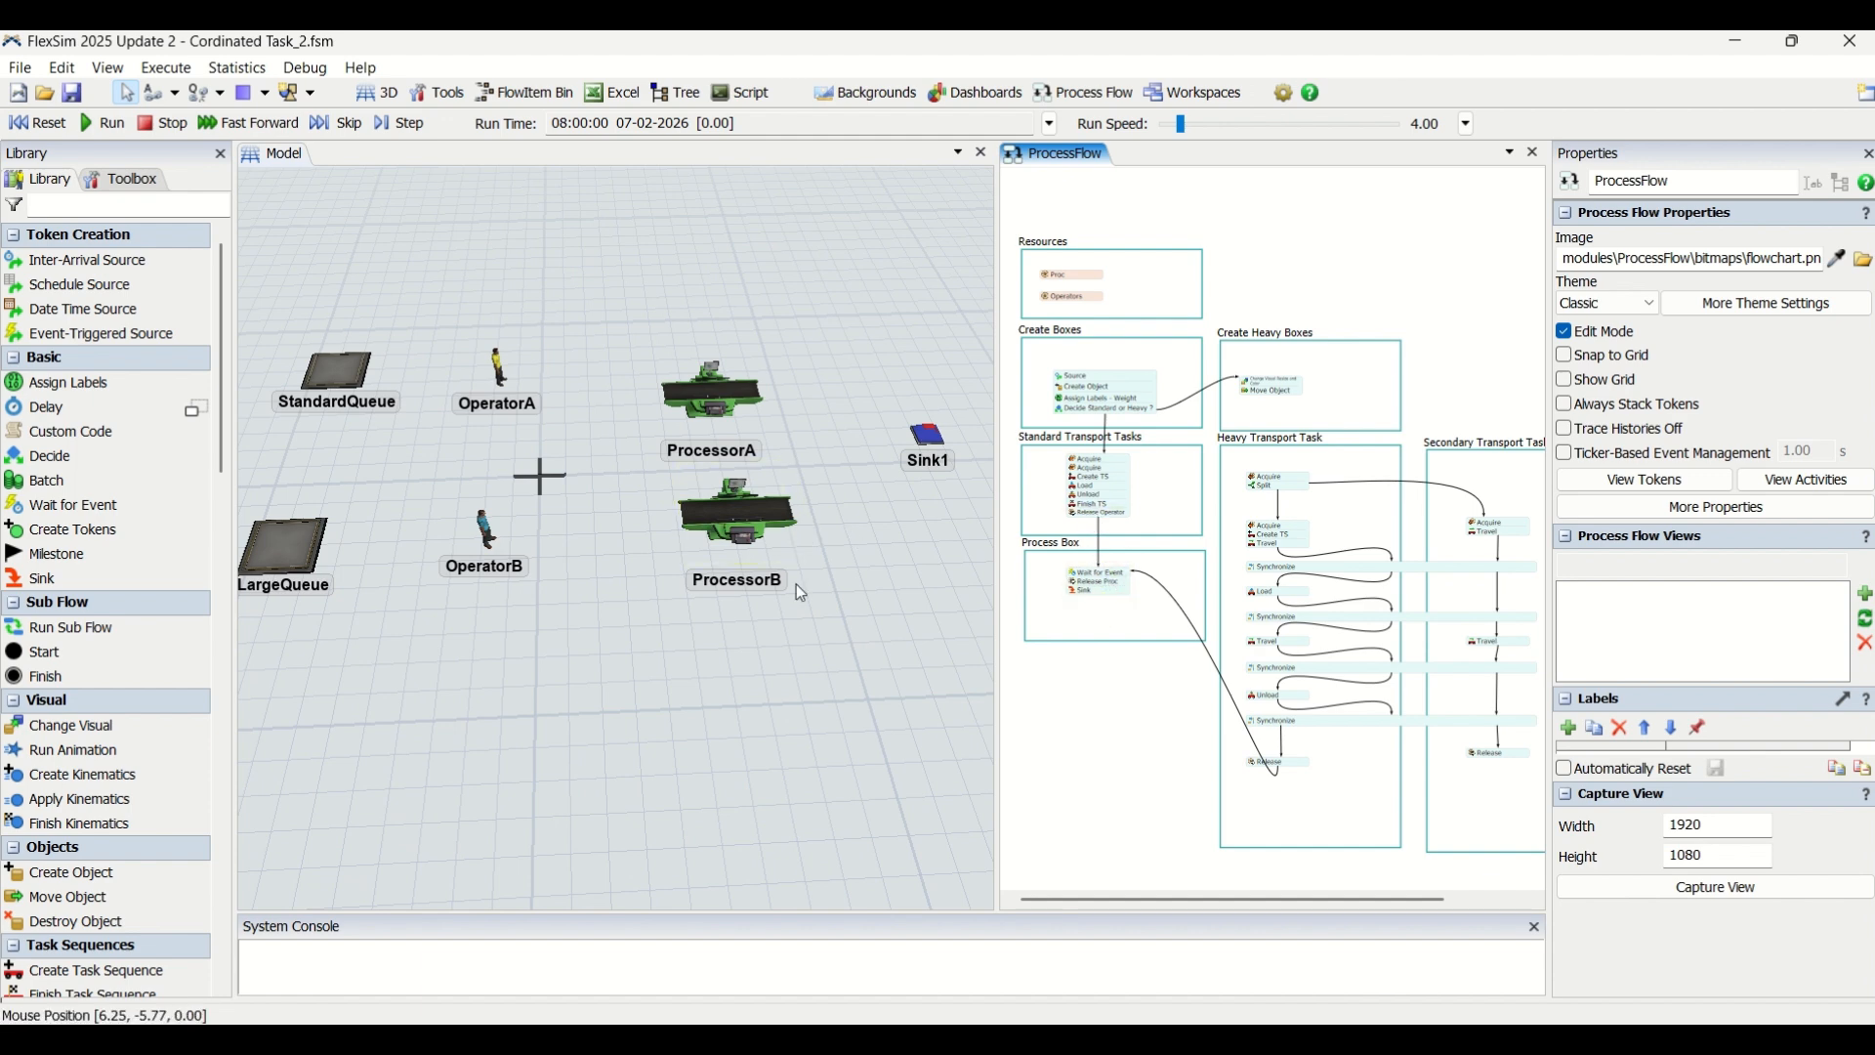
{"action": "left_click", "coordinate": [36, 129]}
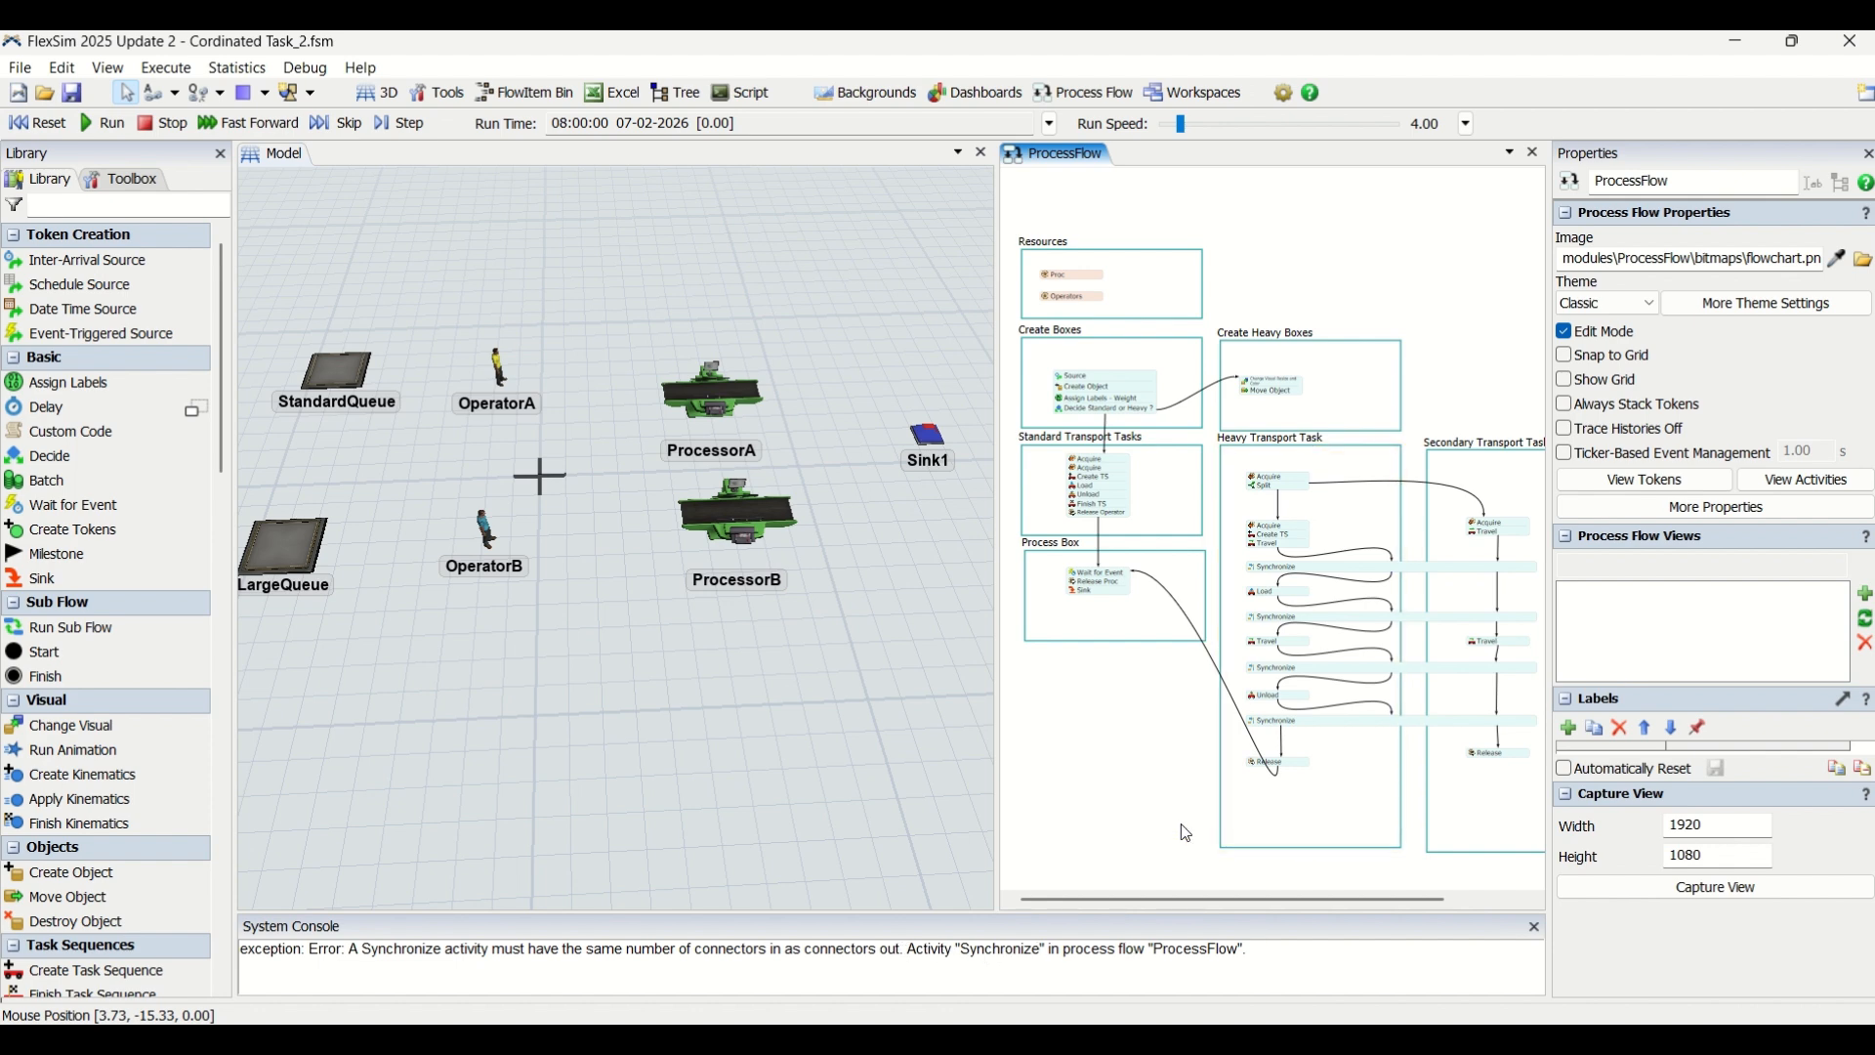
{"action": "scroll", "coordinate": [1387, 625], "scroll_direction": "up", "scroll_amount": 3}
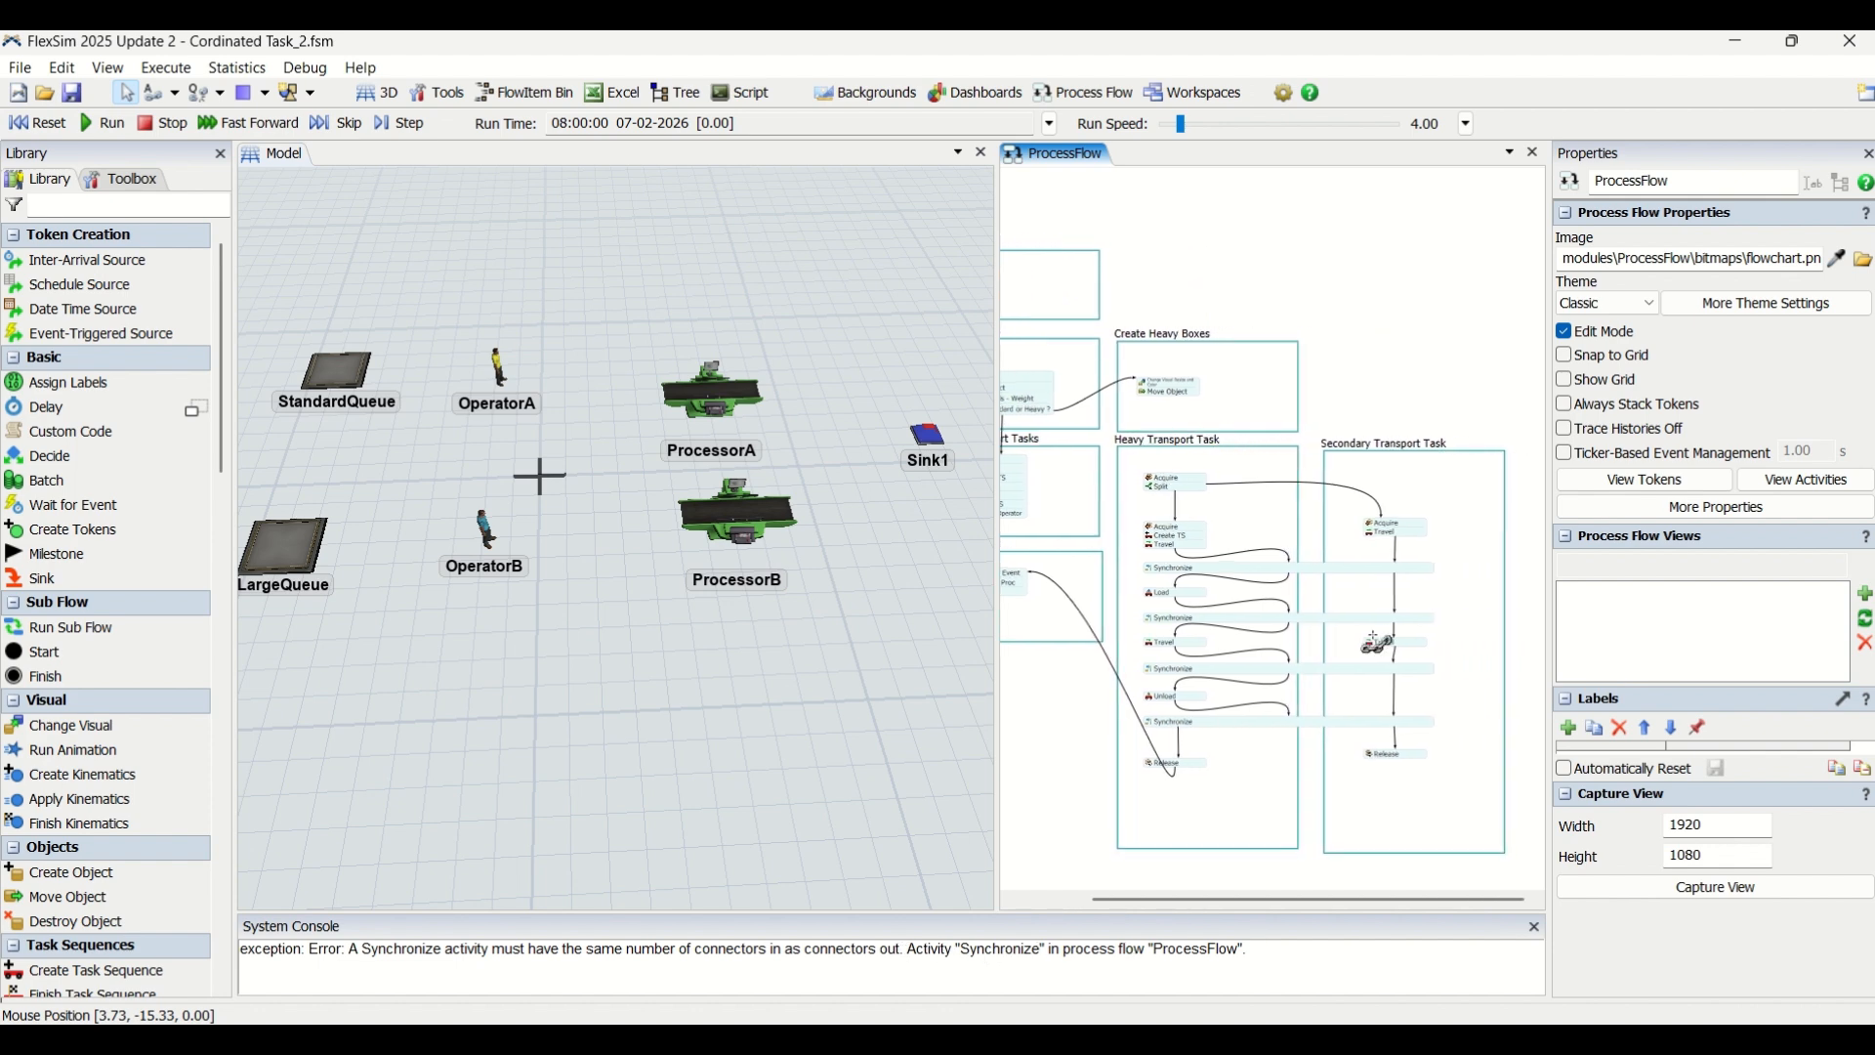
{"action": "scroll", "coordinate": [1324, 591], "scroll_direction": "up", "scroll_amount": 1}
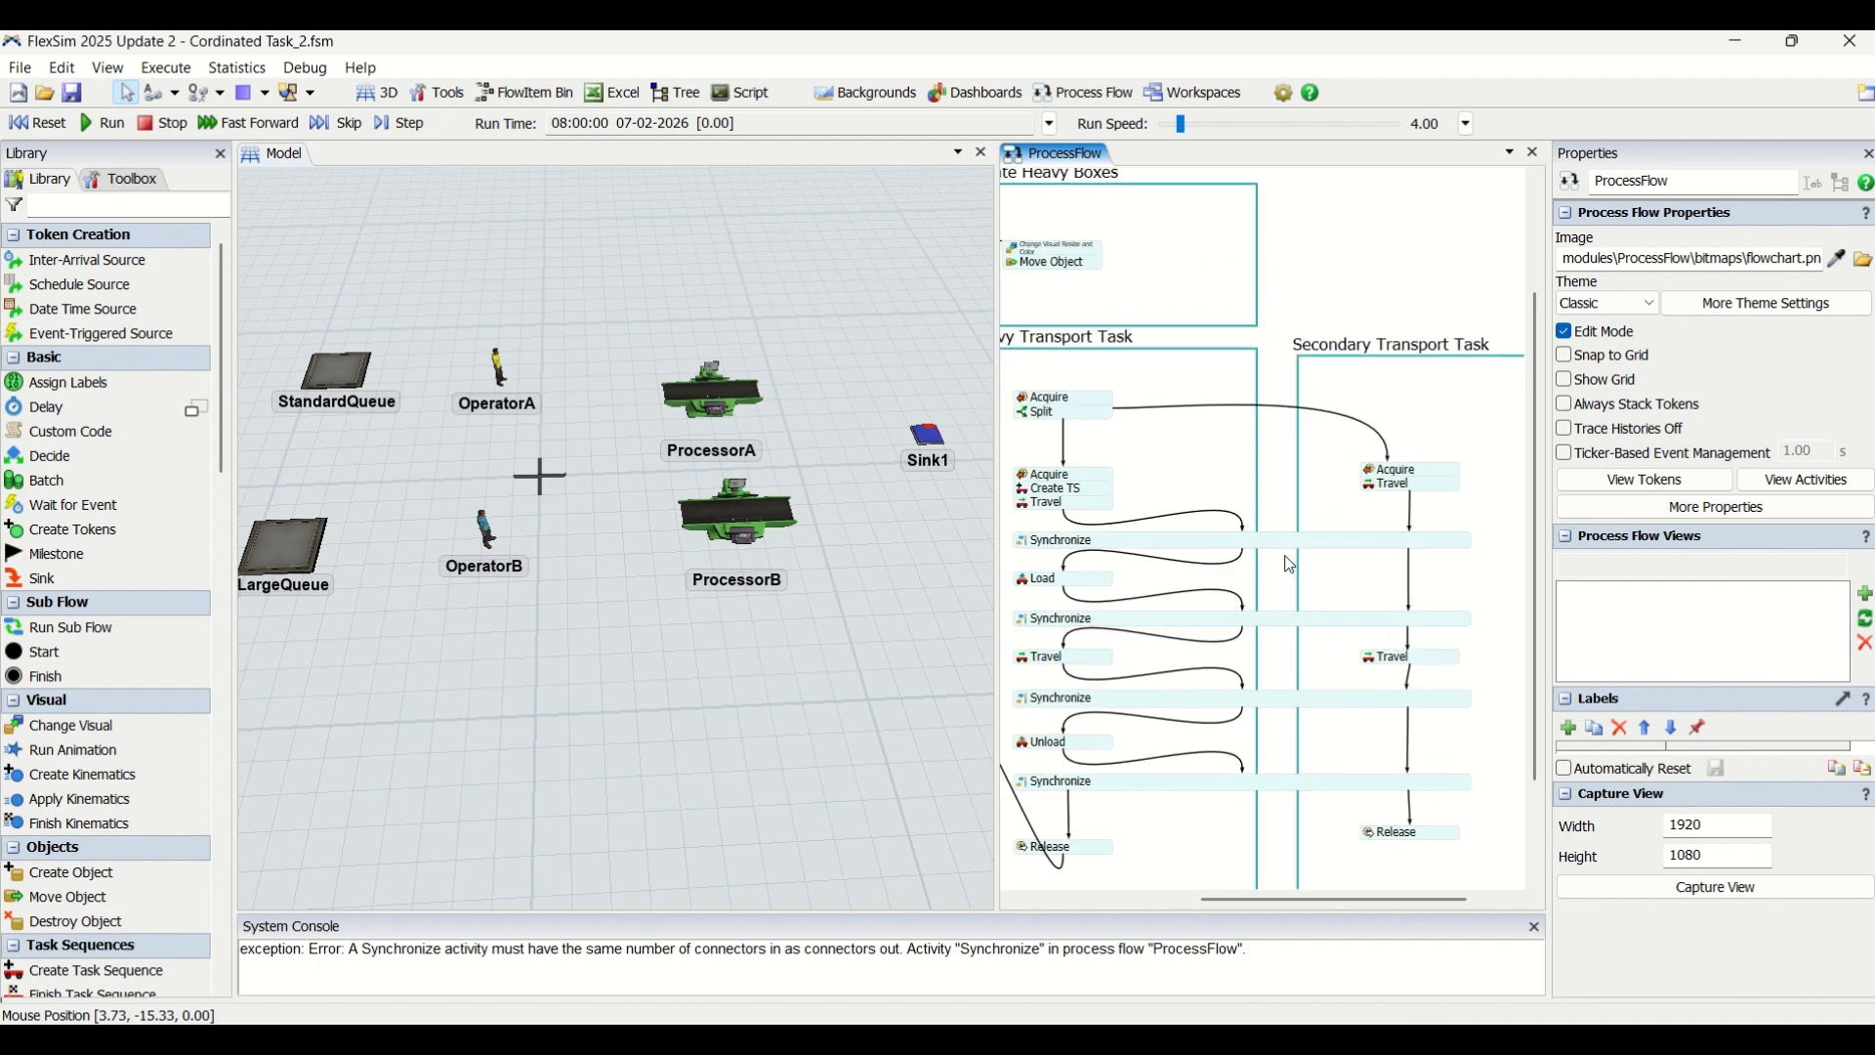
{"action": "left_click", "coordinate": [1310, 552]}
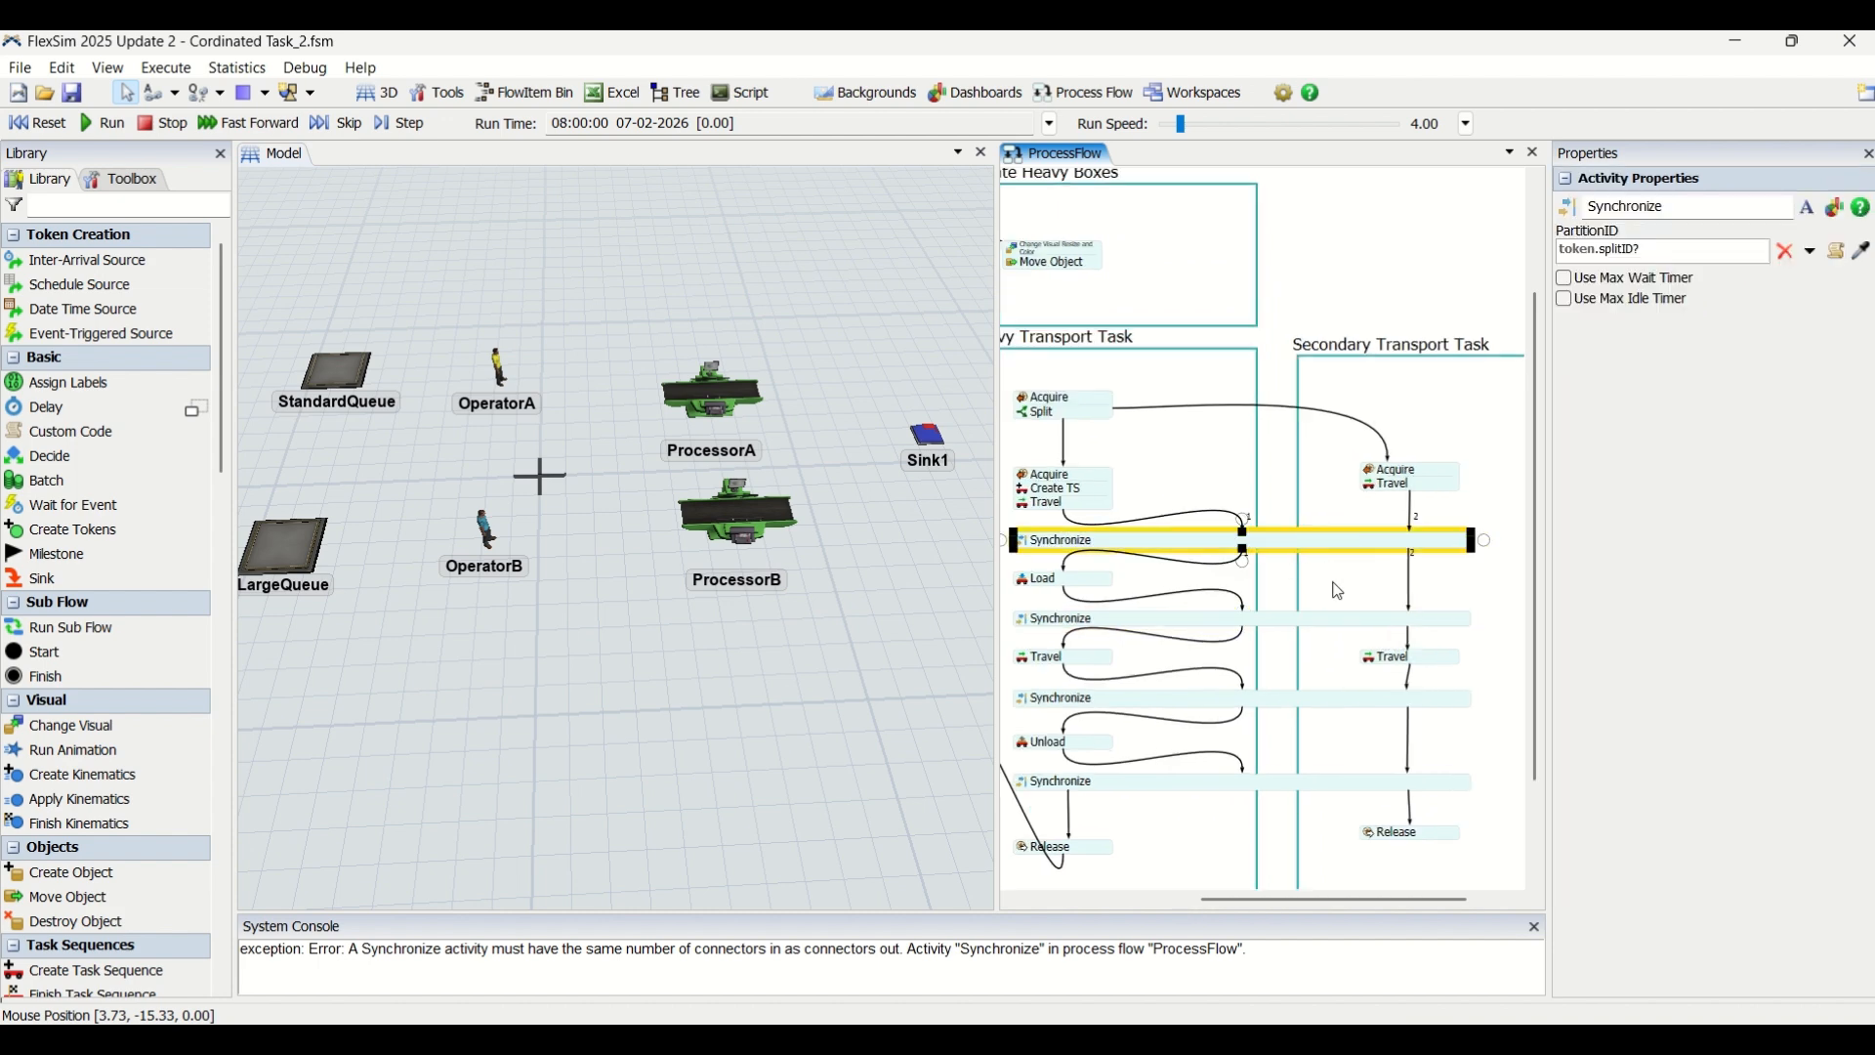
{"action": "left_click", "coordinate": [1329, 635]}
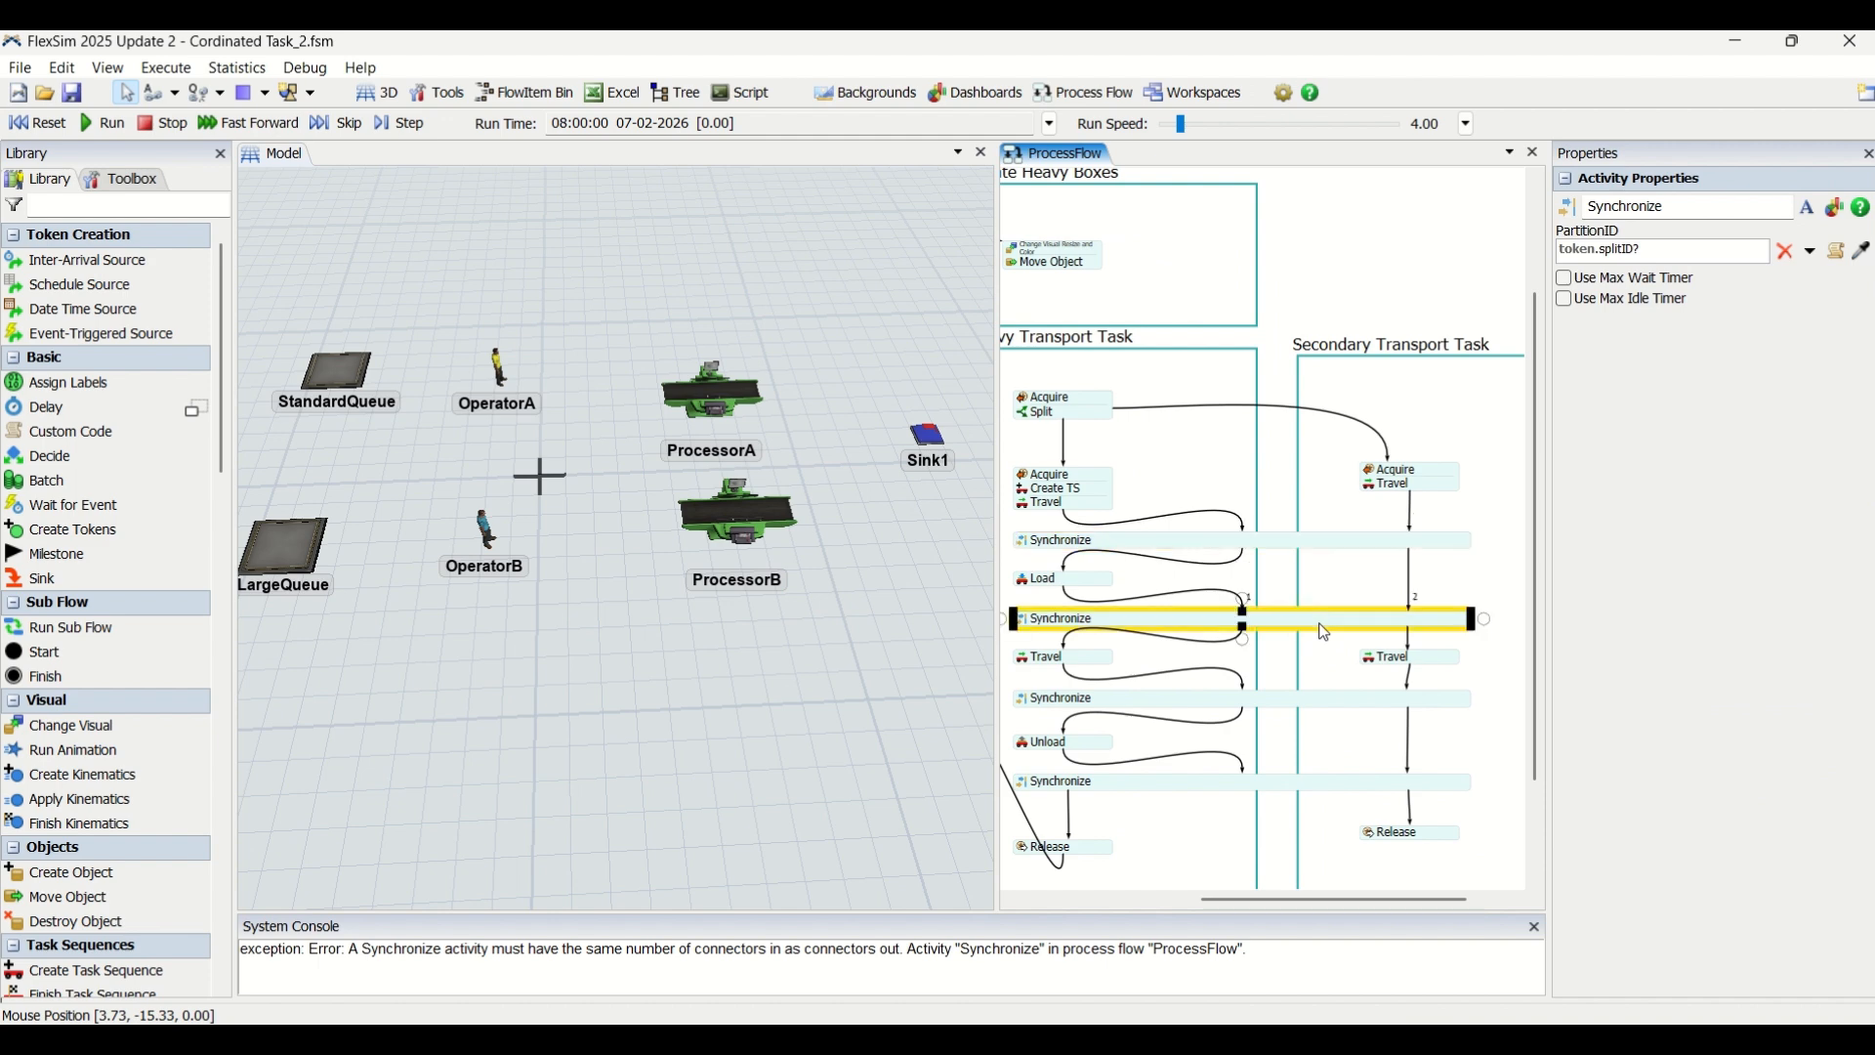
{"action": "left_click", "coordinate": [1327, 707]}
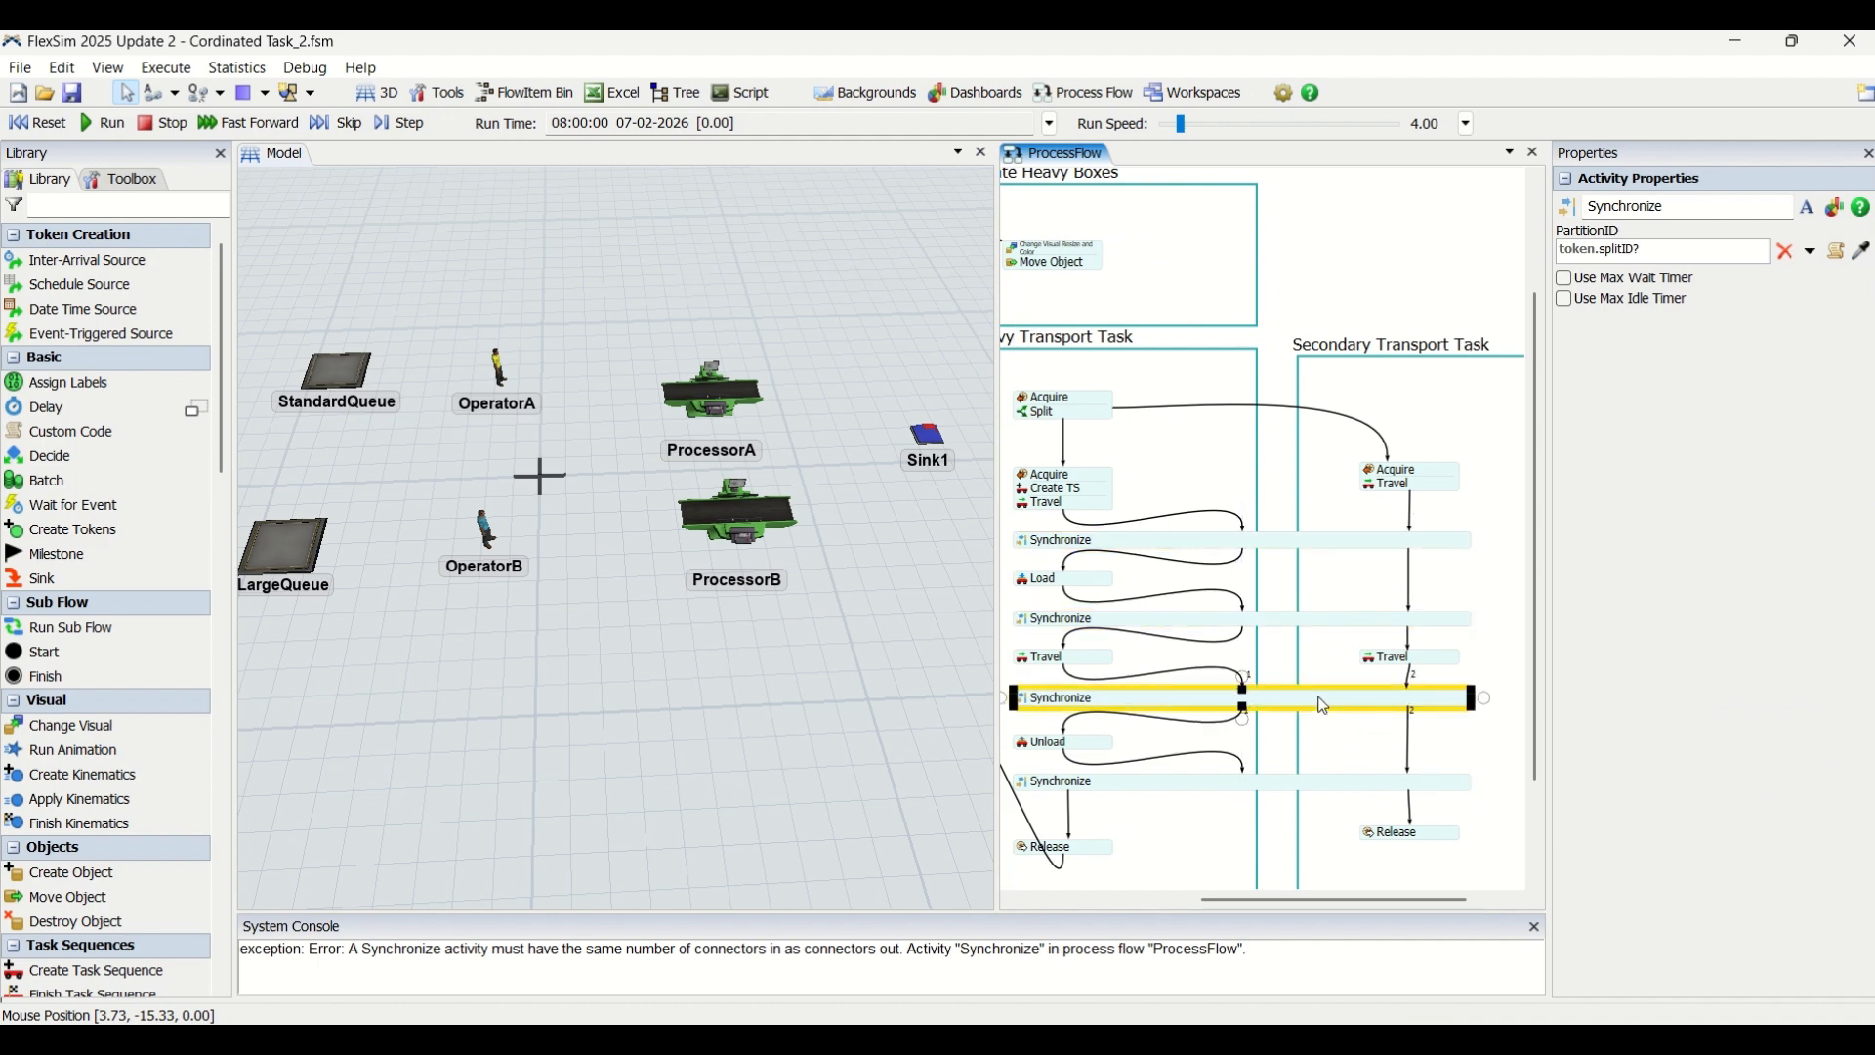
Delete the faulty connector between the second Synchronize and the second Travel in Secondary Transport Task.
{"action": "scroll", "coordinate": [1430, 619], "scroll_direction": "up", "scroll_amount": 3}
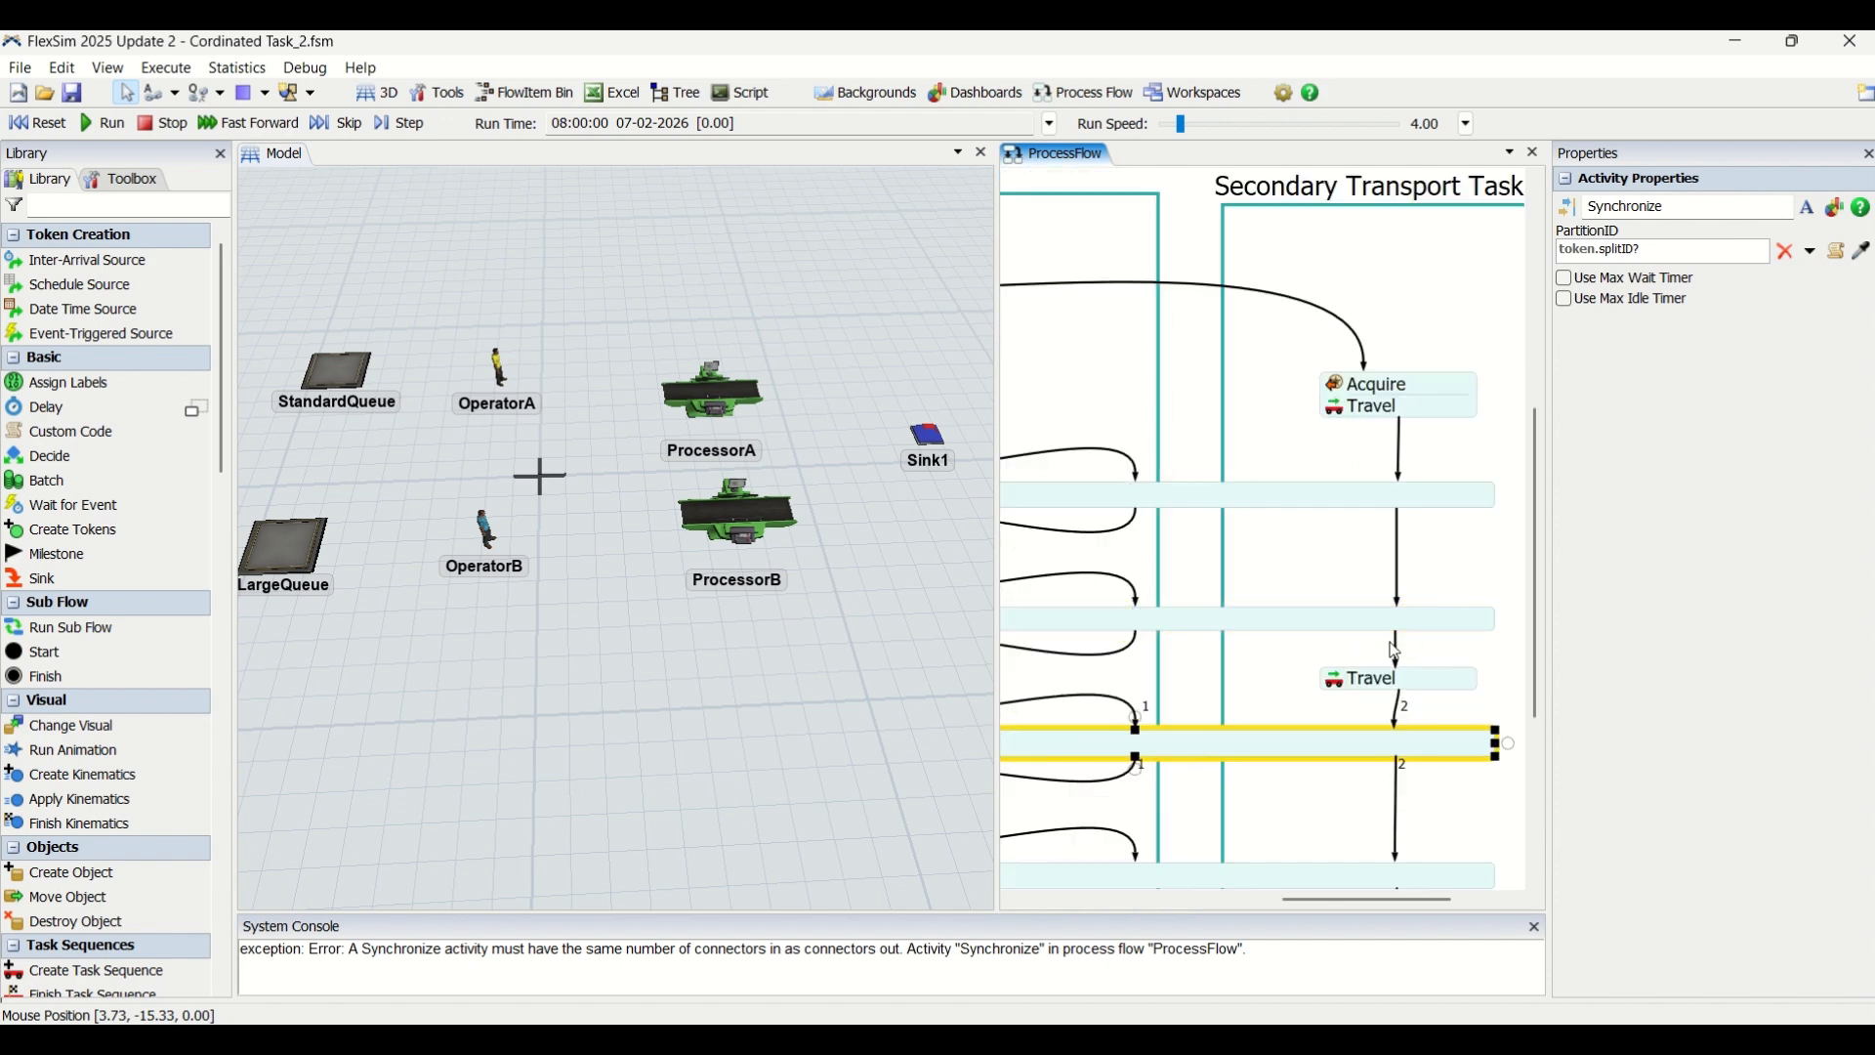
{"action": "left_click", "coordinate": [1400, 650]}
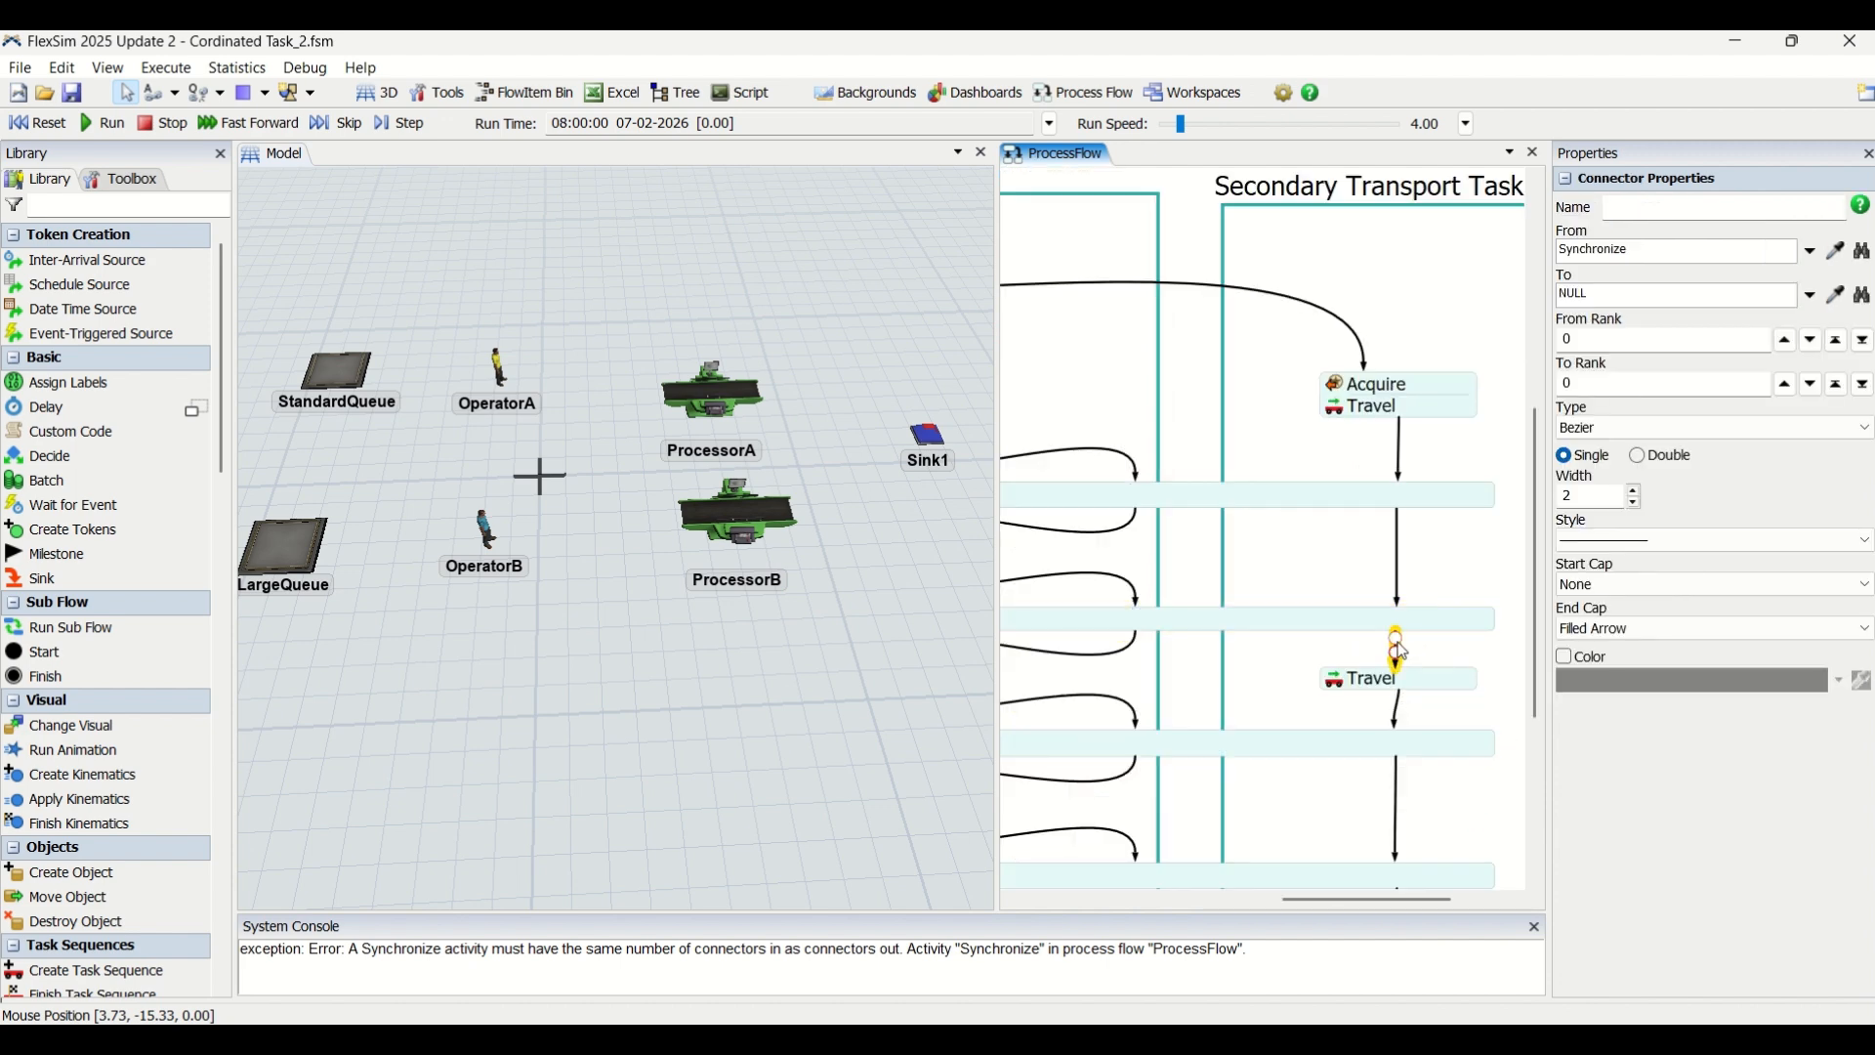
{"action": "left_click", "coordinate": [1404, 650]}
{"action": "left_click", "coordinate": [1242, 626]}
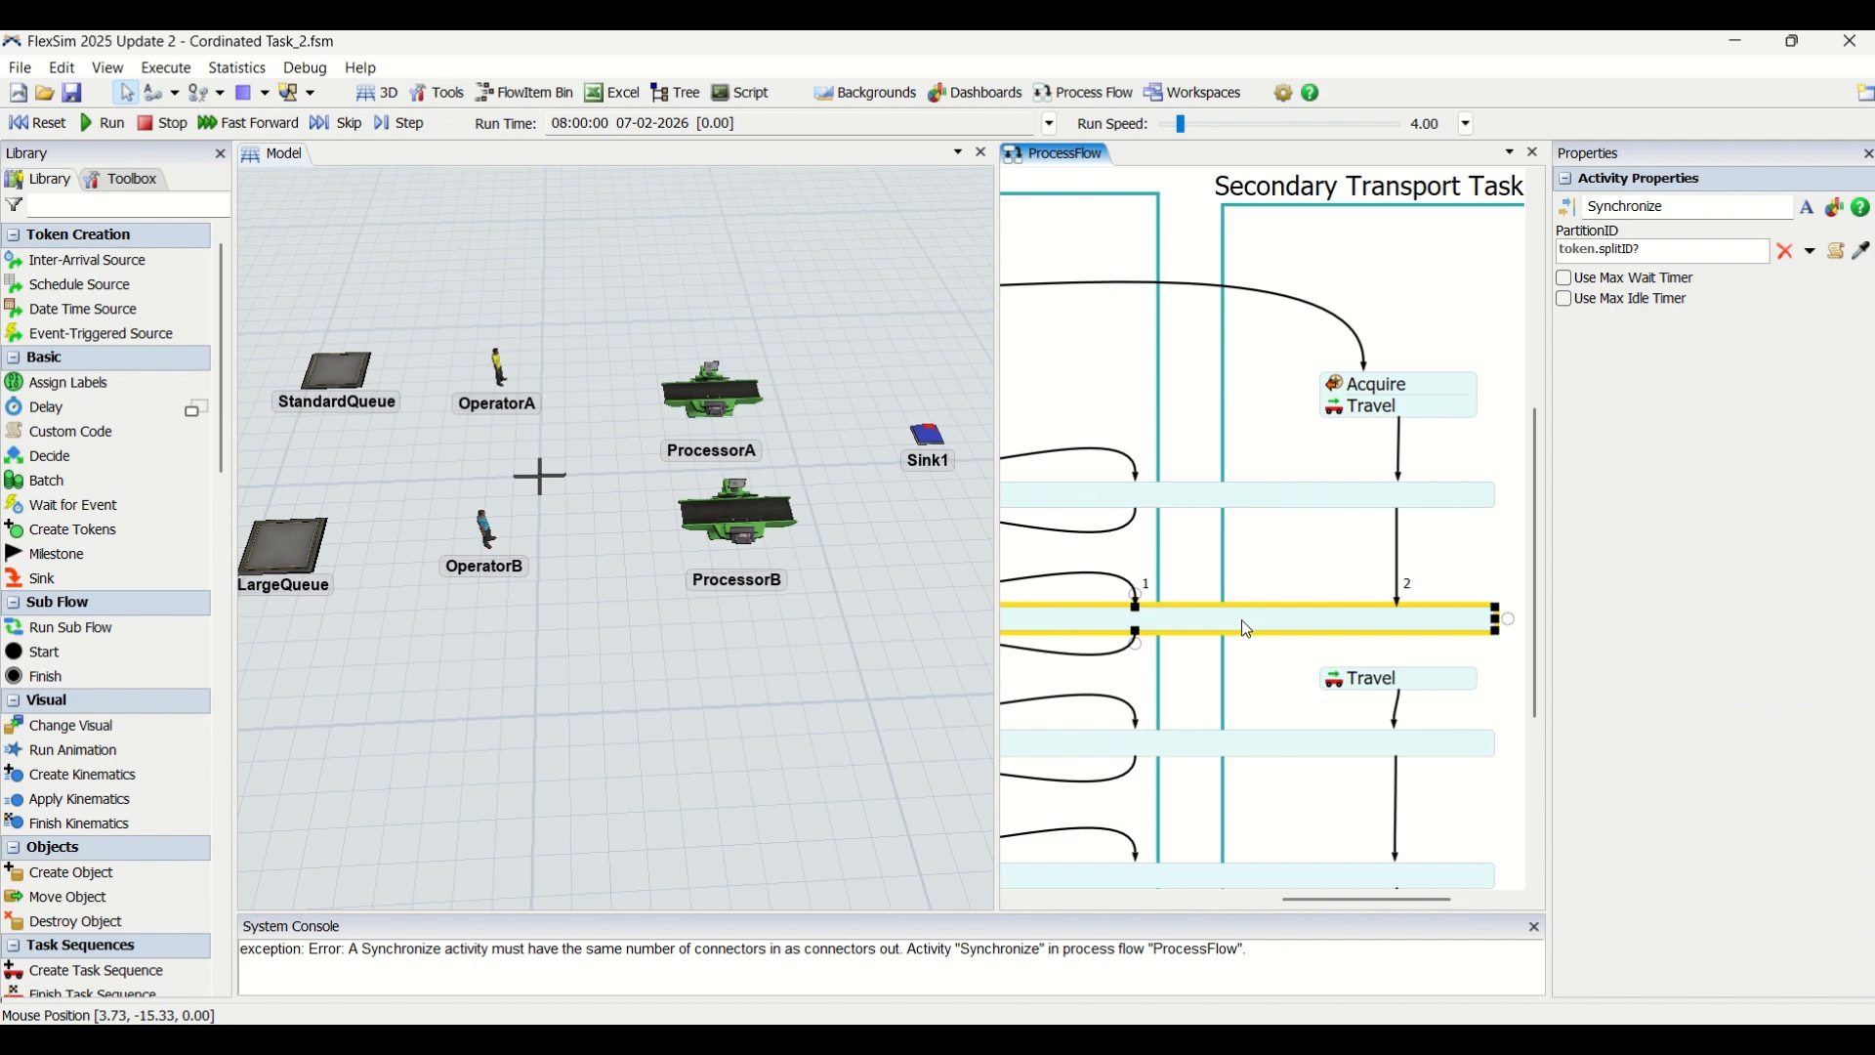
Check the remaining Synchronize connectors and reconnect the second Synchronize to the second Travel in Secondary Transport Task.
{"action": "scroll", "coordinate": [1172, 654], "scroll_direction": "down", "scroll_amount": 1}
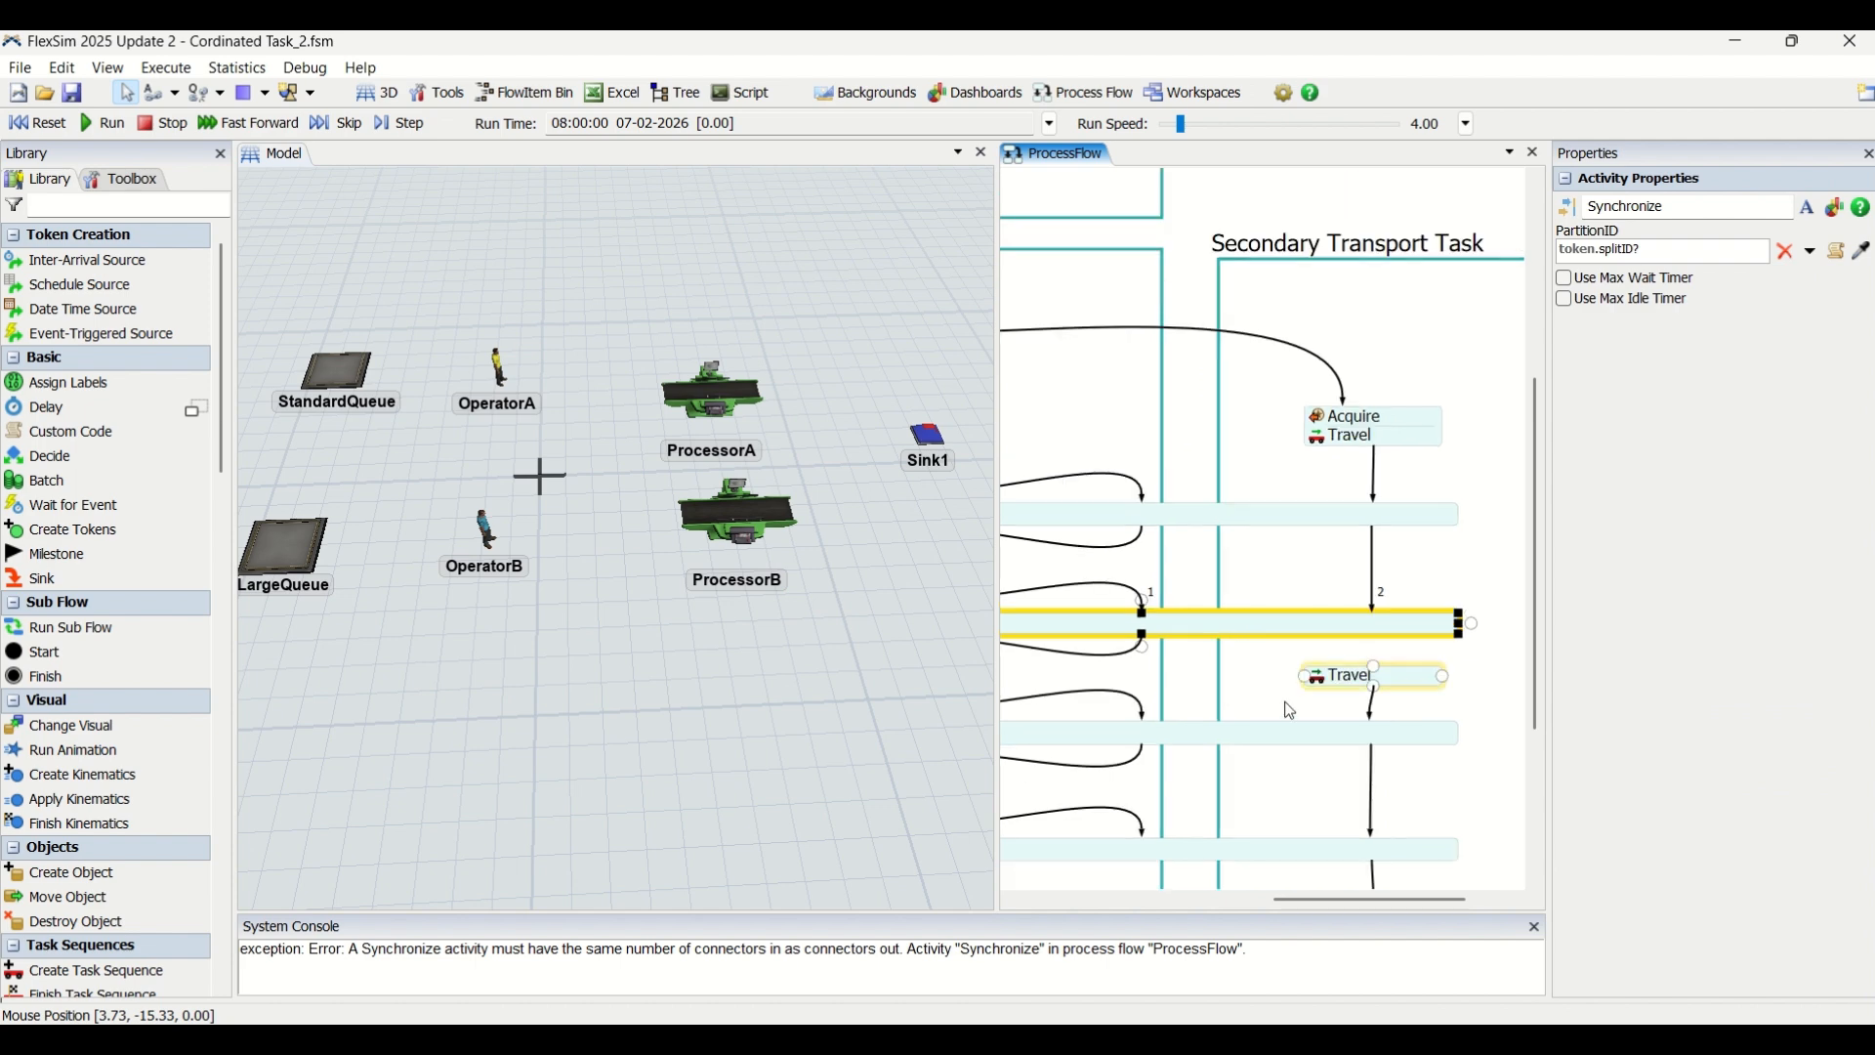
{"action": "left_click", "coordinate": [1263, 736]}
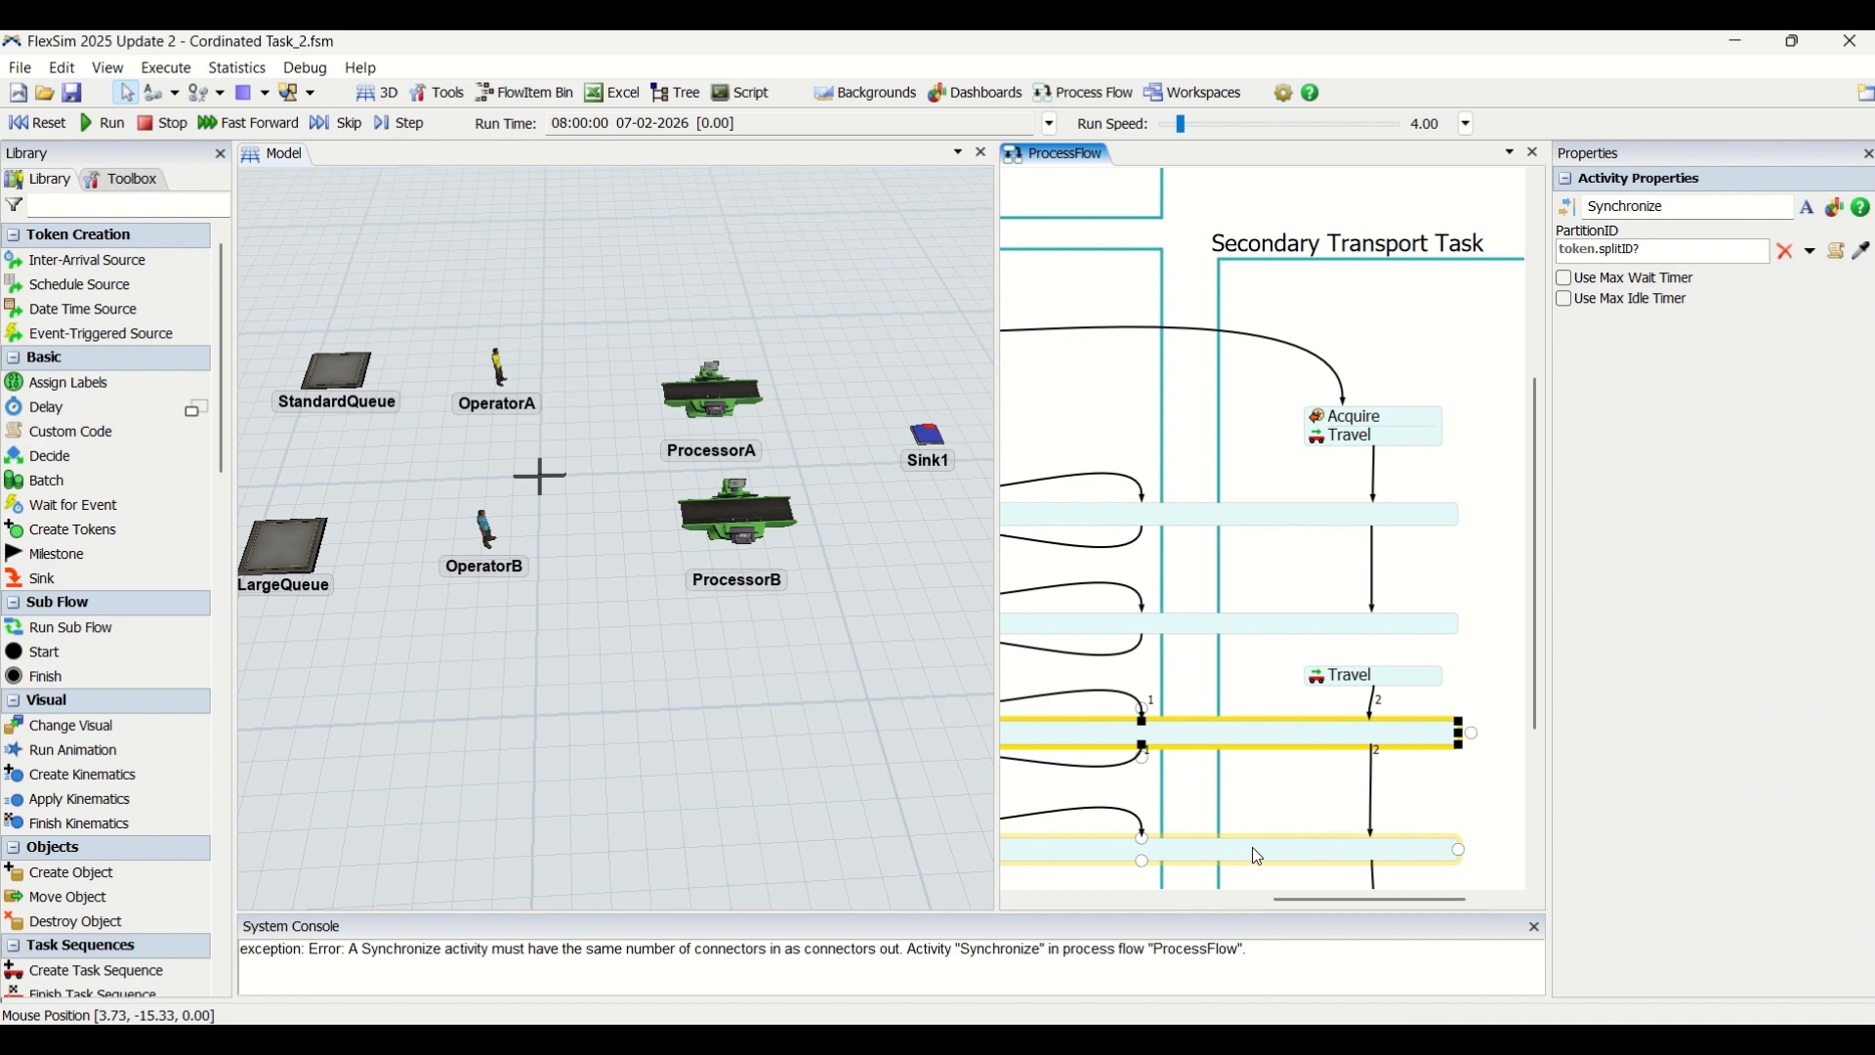
{"action": "scroll", "coordinate": [1252, 847], "scroll_direction": "down", "scroll_amount": 3}
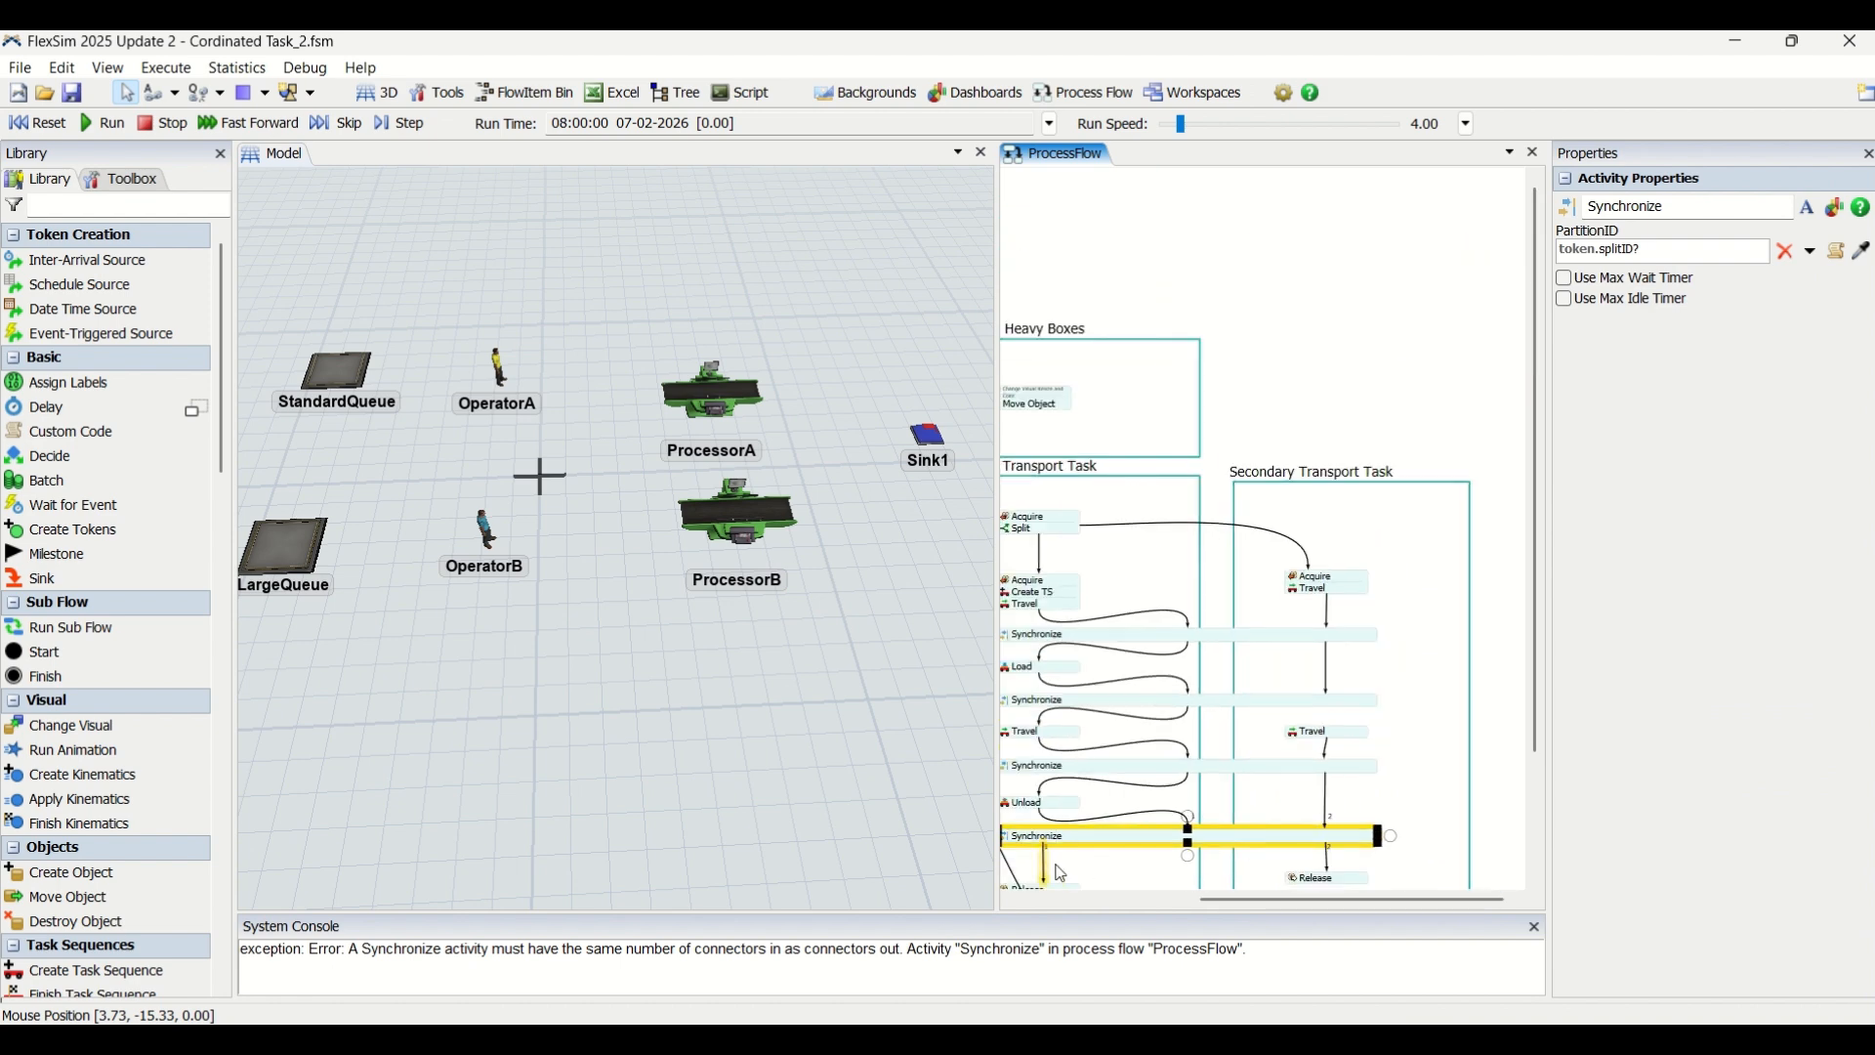
{"action": "scroll", "coordinate": [1246, 752], "scroll_direction": "up", "scroll_amount": 2}
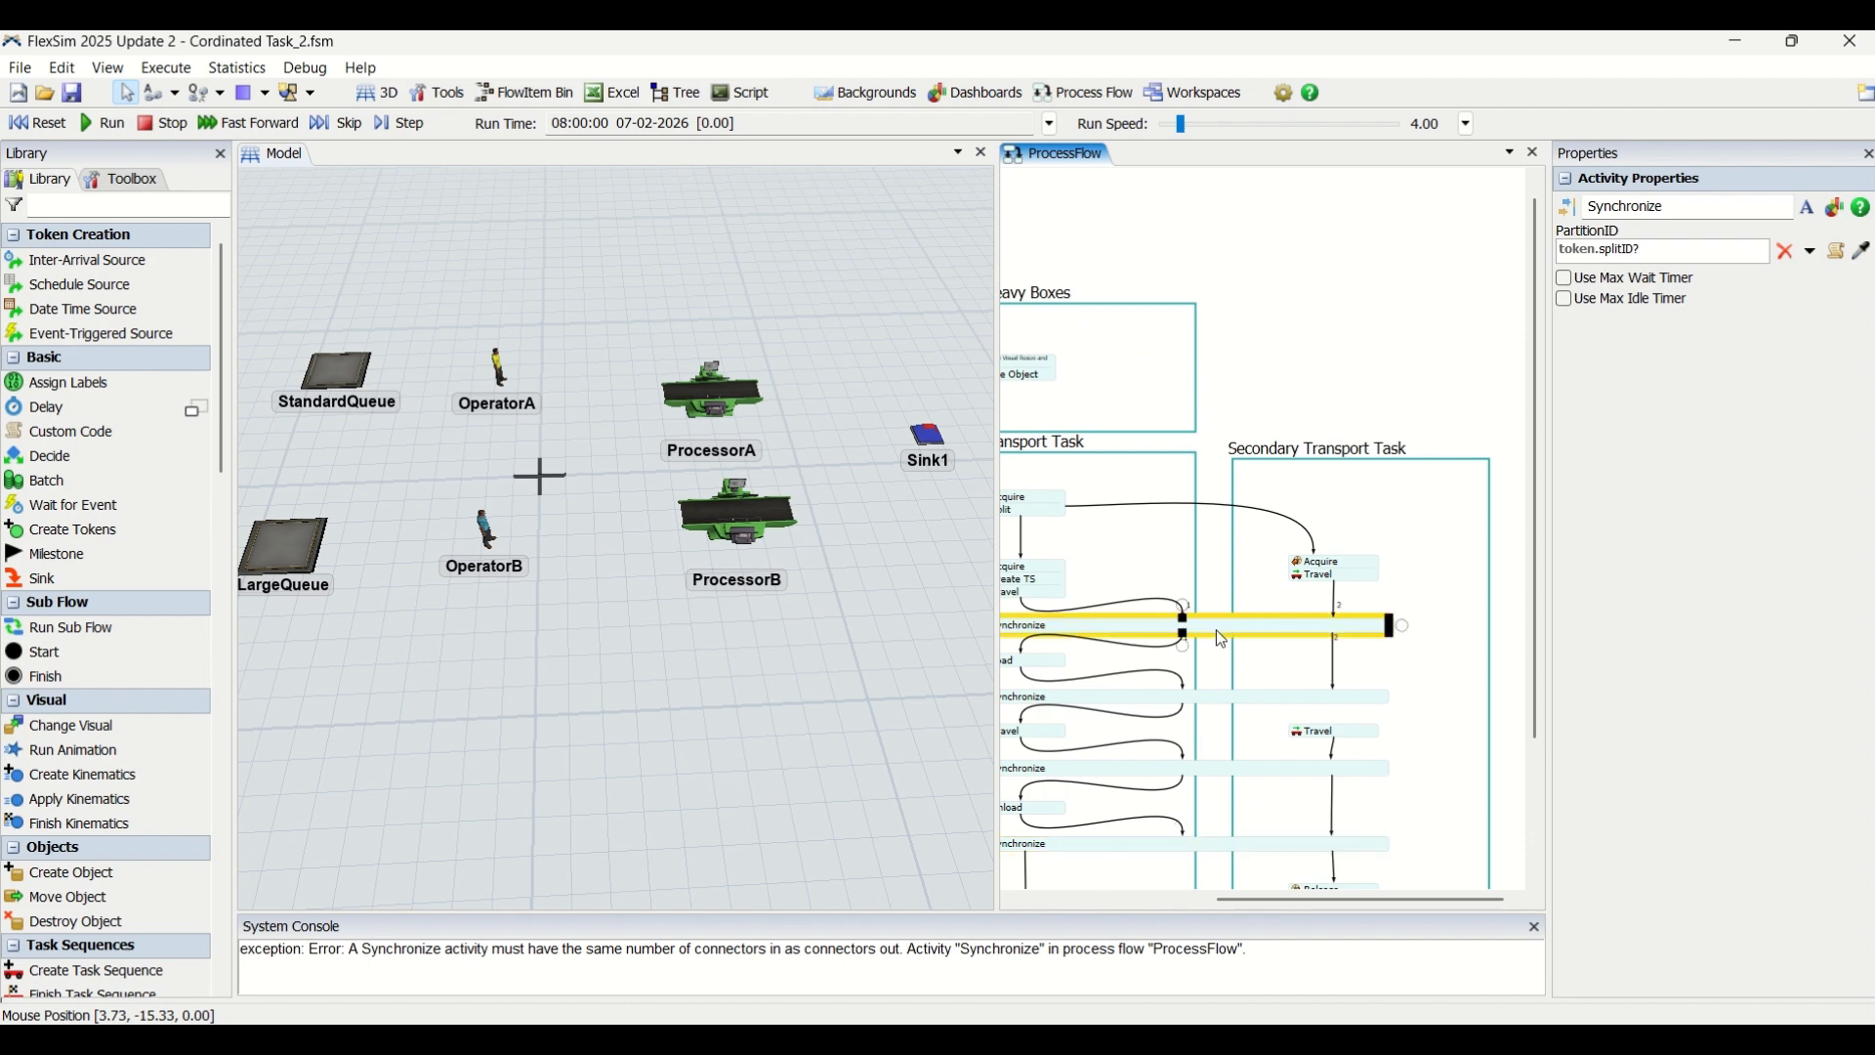
{"action": "scroll", "coordinate": [1216, 629], "scroll_direction": "up", "scroll_amount": 2}
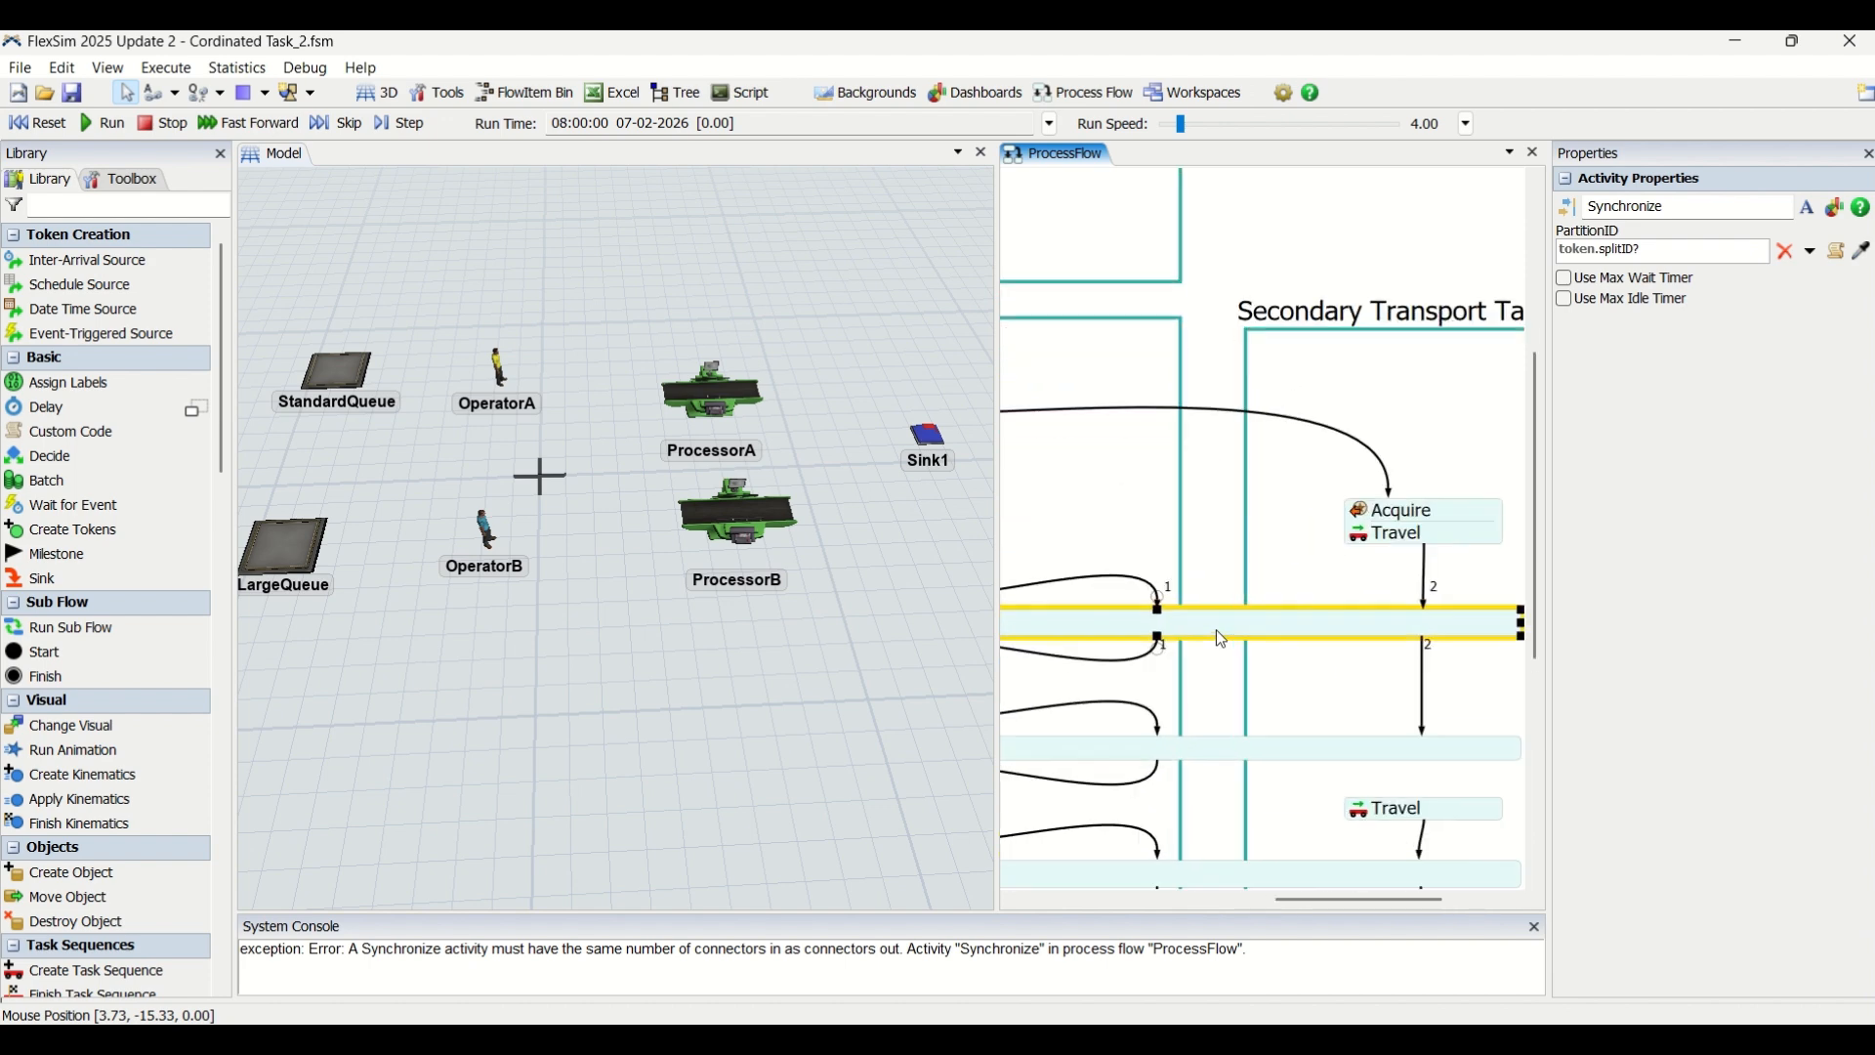
{"action": "left_click", "coordinate": [1221, 755]}
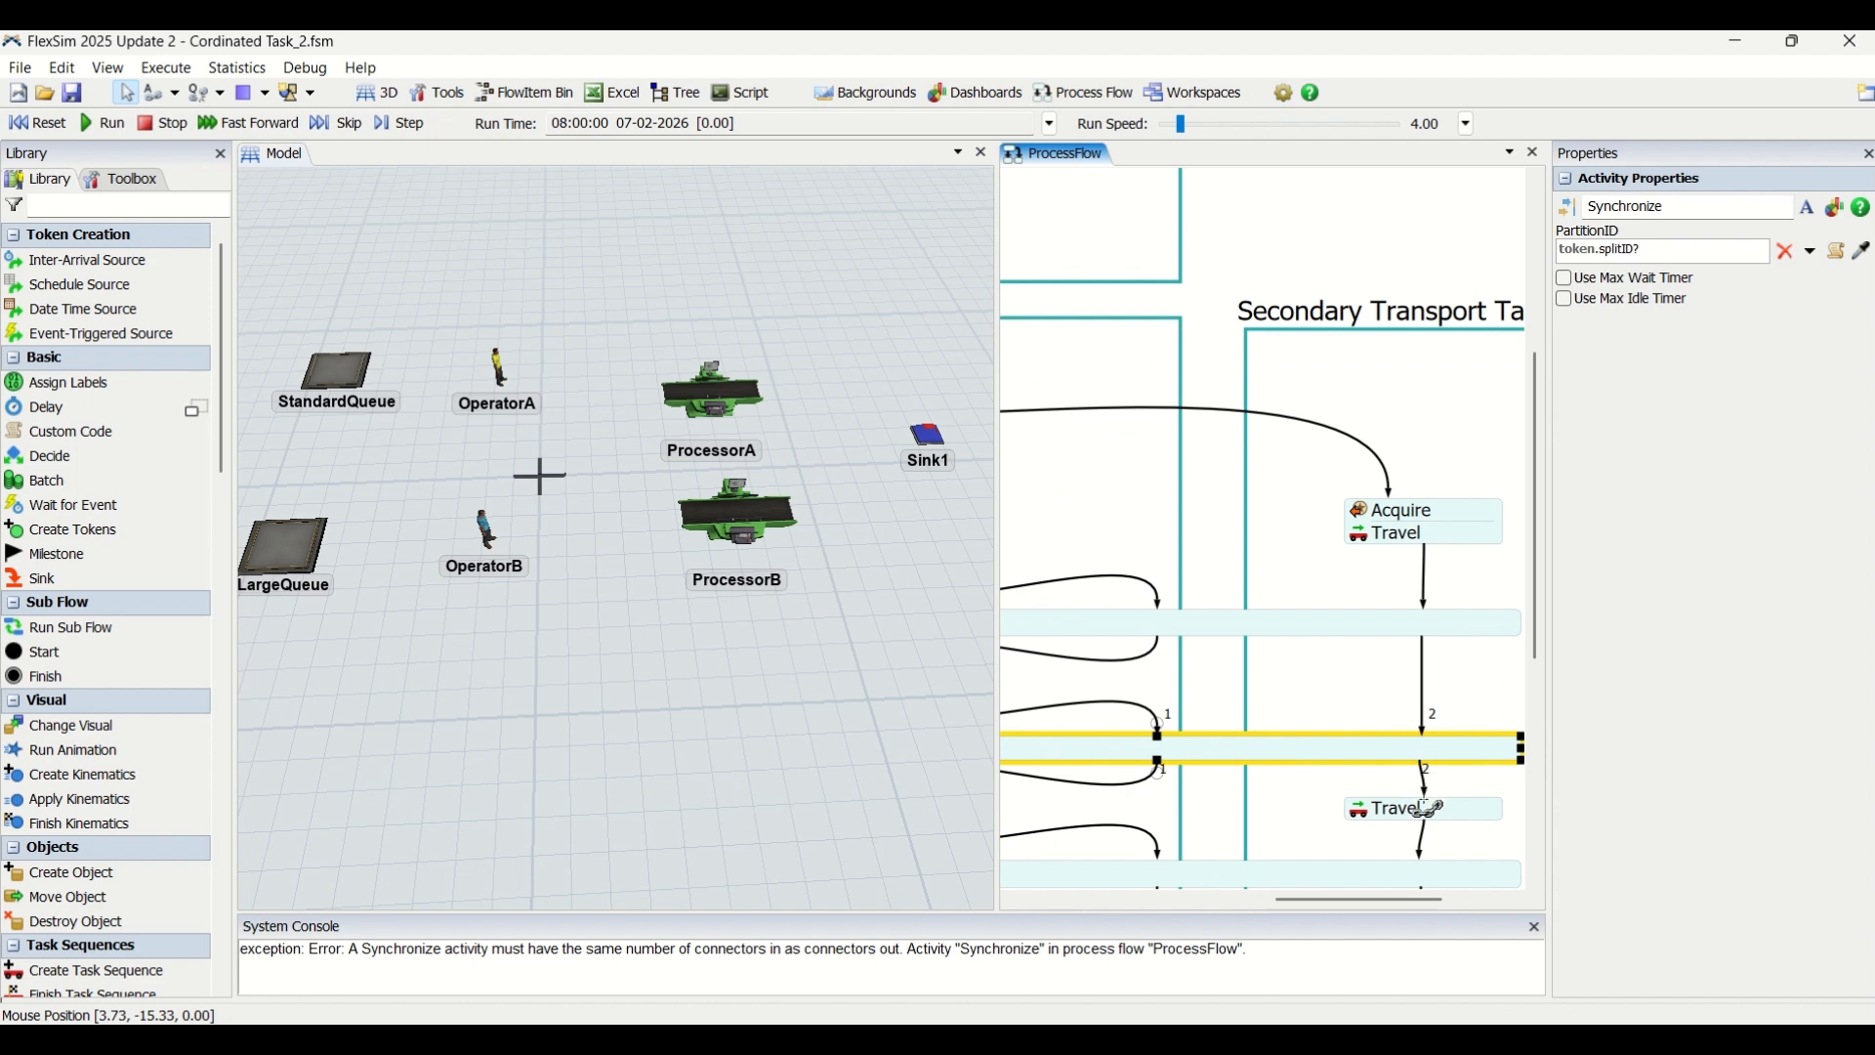
{"action": "left_click", "coordinate": [1223, 801]}
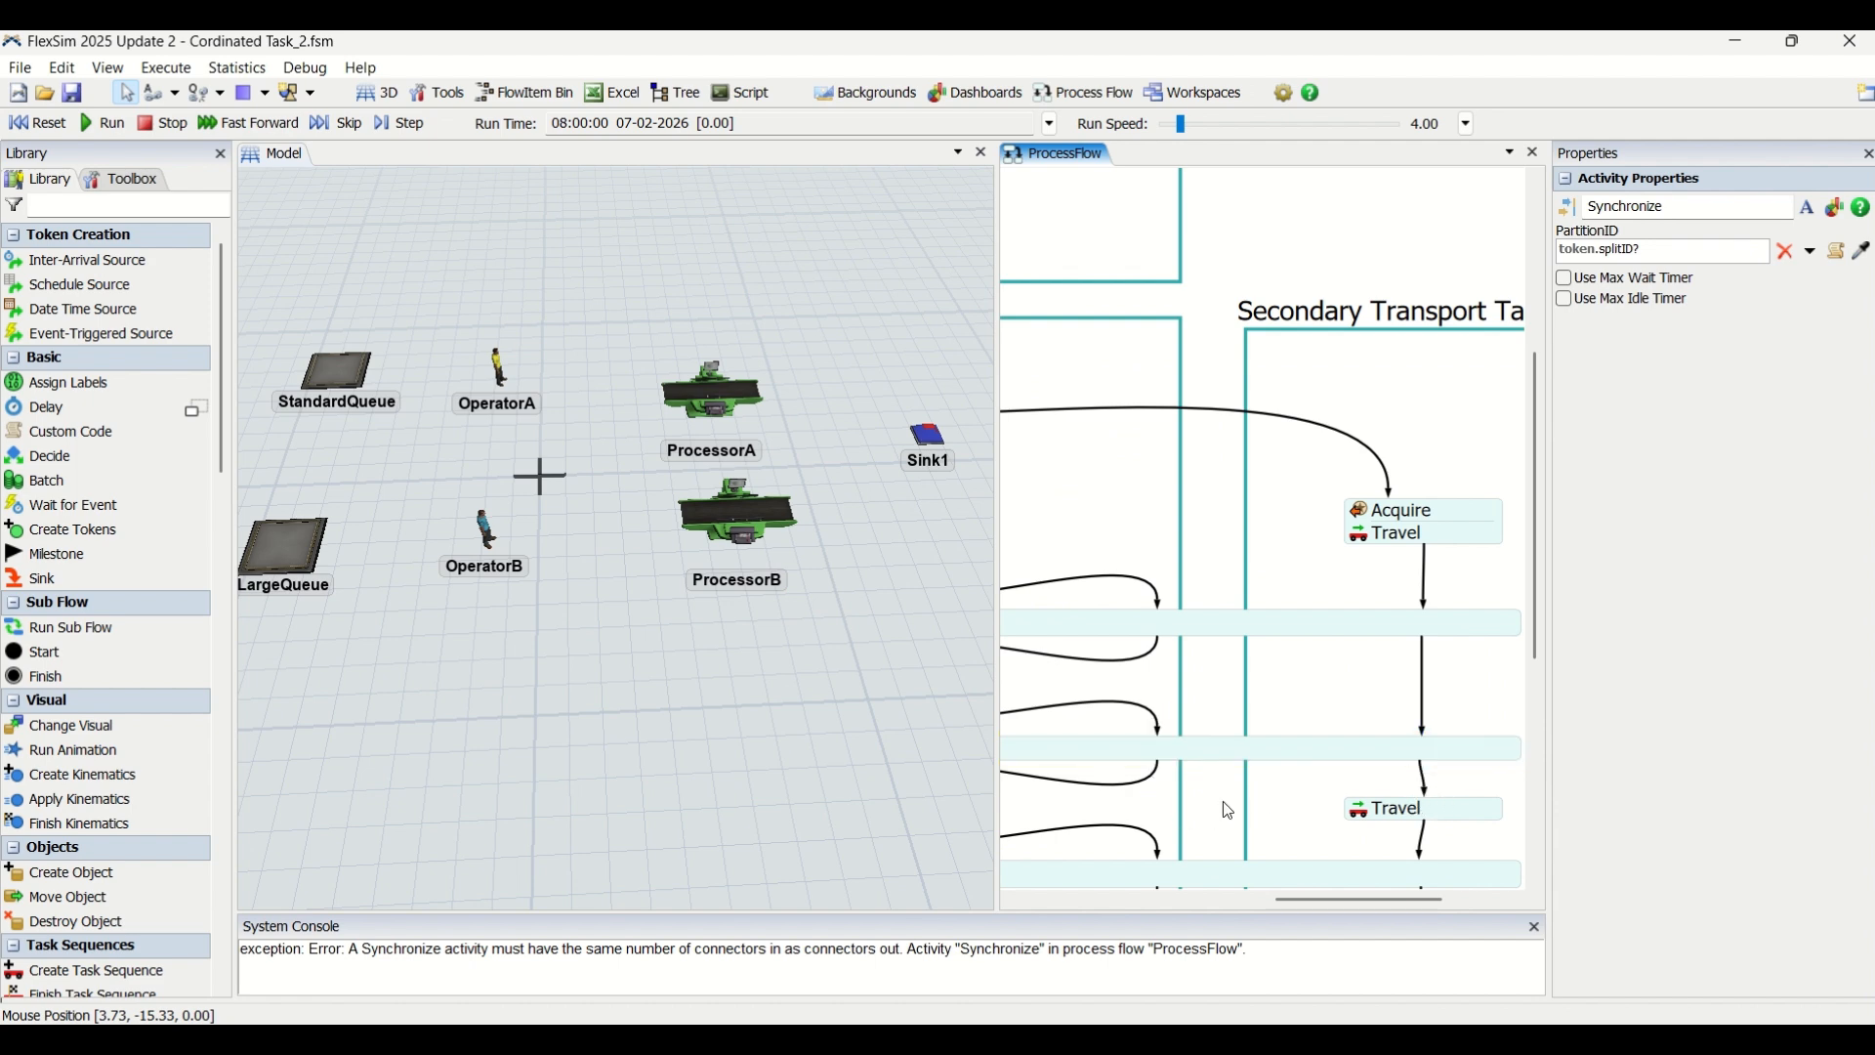
Clear the error text from the System Console and reset the model.
{"action": "scroll", "coordinate": [1223, 801], "scroll_direction": "down", "scroll_amount": 2}
{"action": "left_click_drag", "start_coordinate": [1059, 931], "coordinate": [244, 947]}
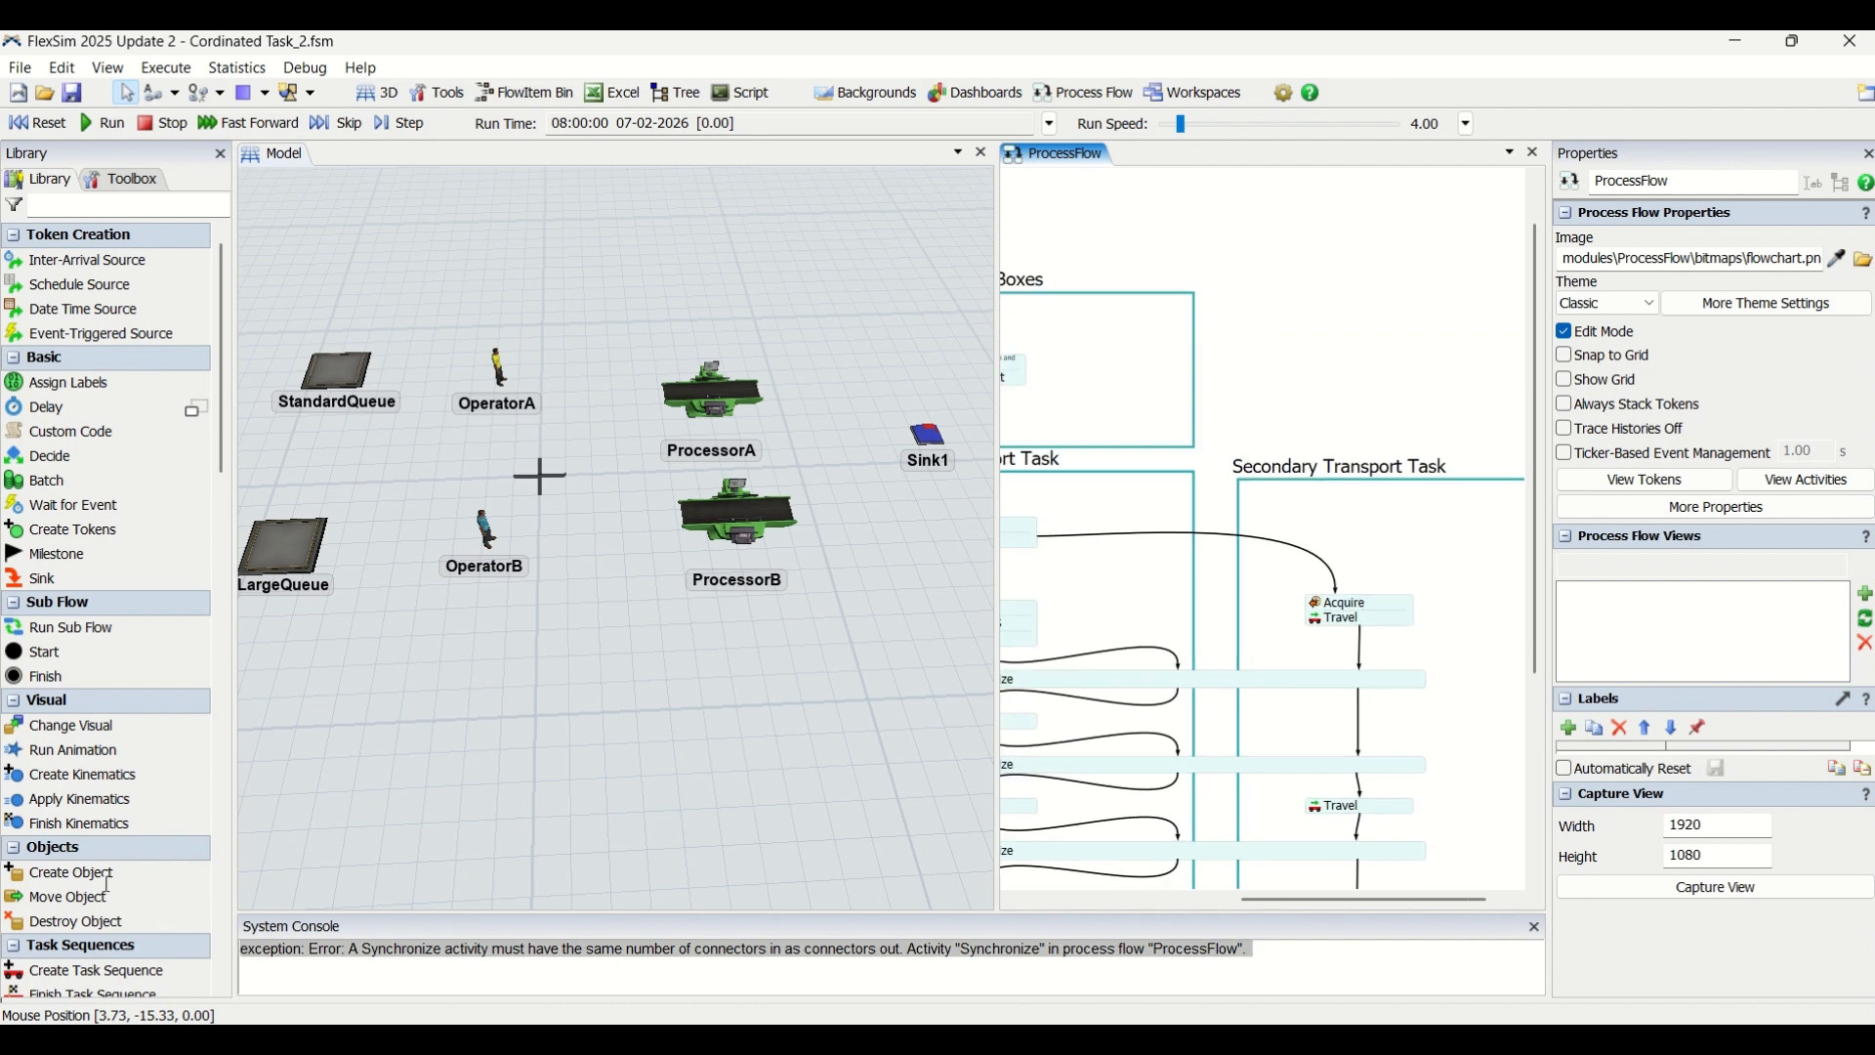
{"action": "key", "text": "Delete"}
{"action": "left_click", "coordinate": [25, 127]}
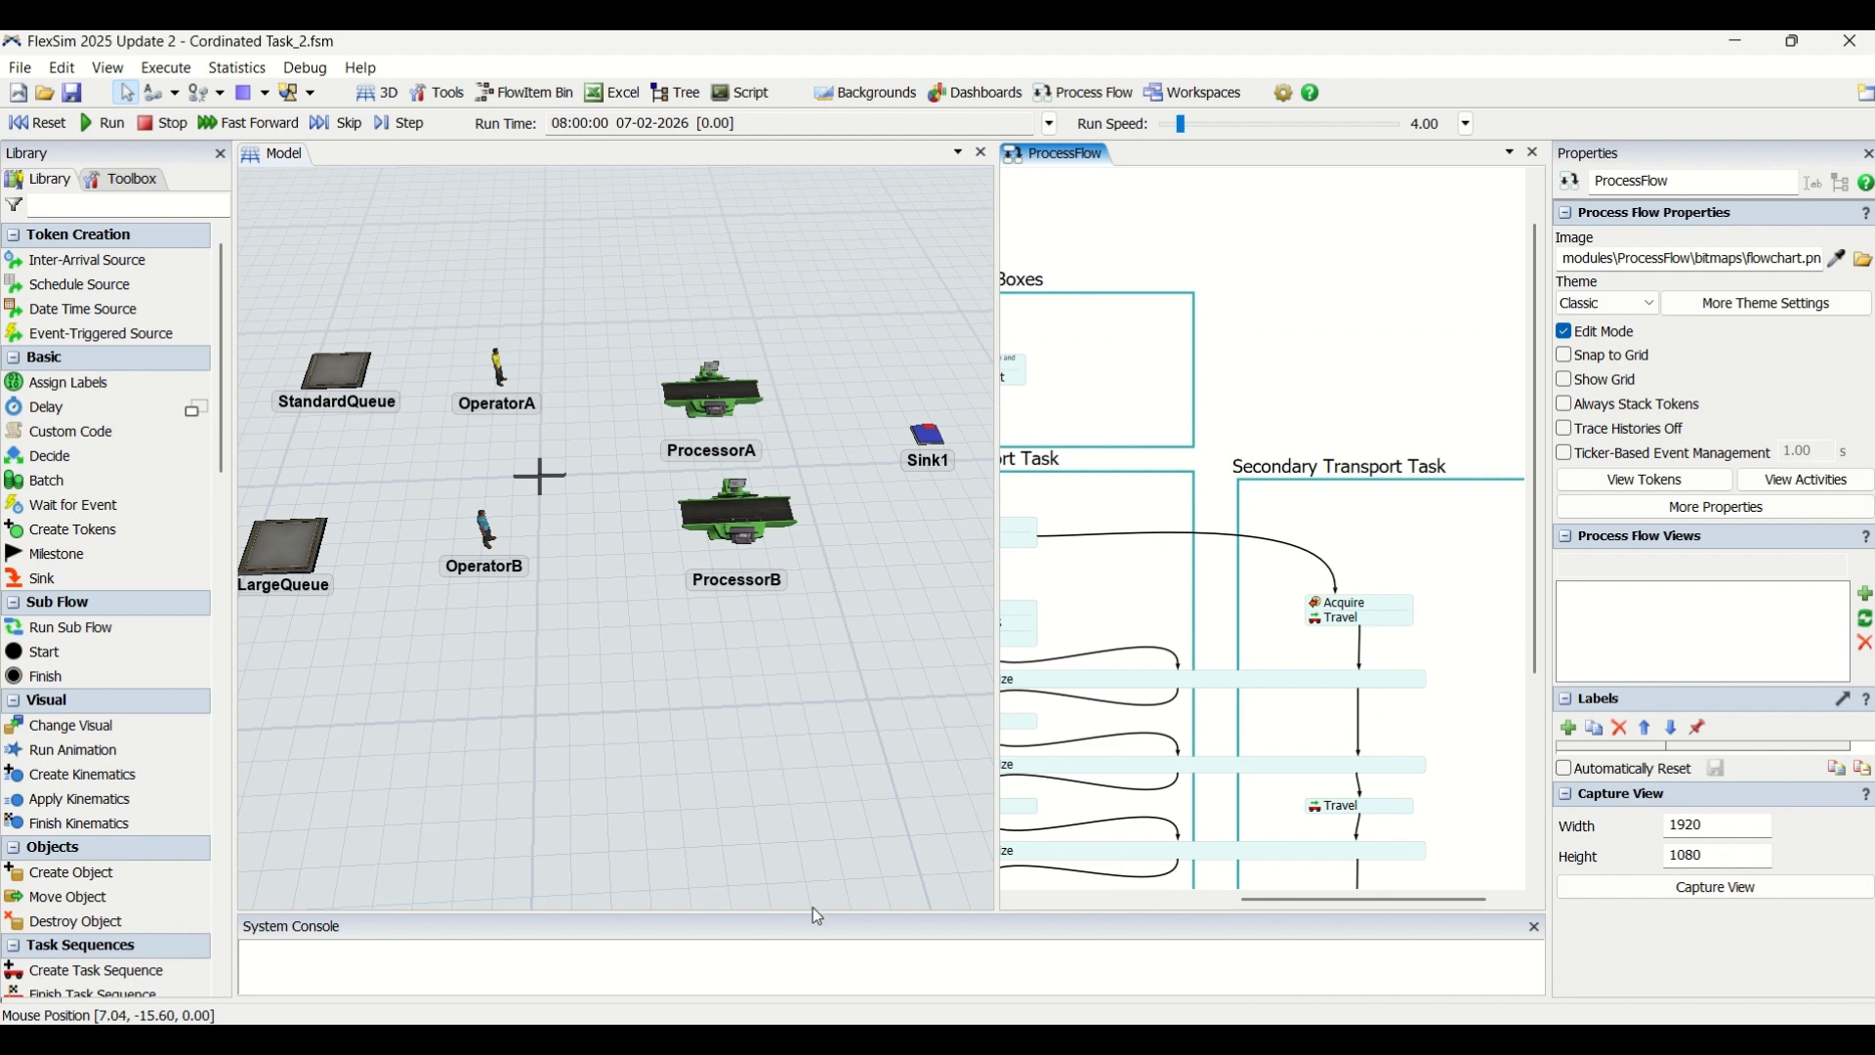
Enlarge the System Console and run the model from a reset, watching the operators transport boxes in the 3D view.
{"action": "left_click_drag", "start_coordinate": [828, 918], "coordinate": [828, 874]}
{"action": "scroll", "coordinate": [1265, 441], "scroll_direction": "down", "scroll_amount": 4}
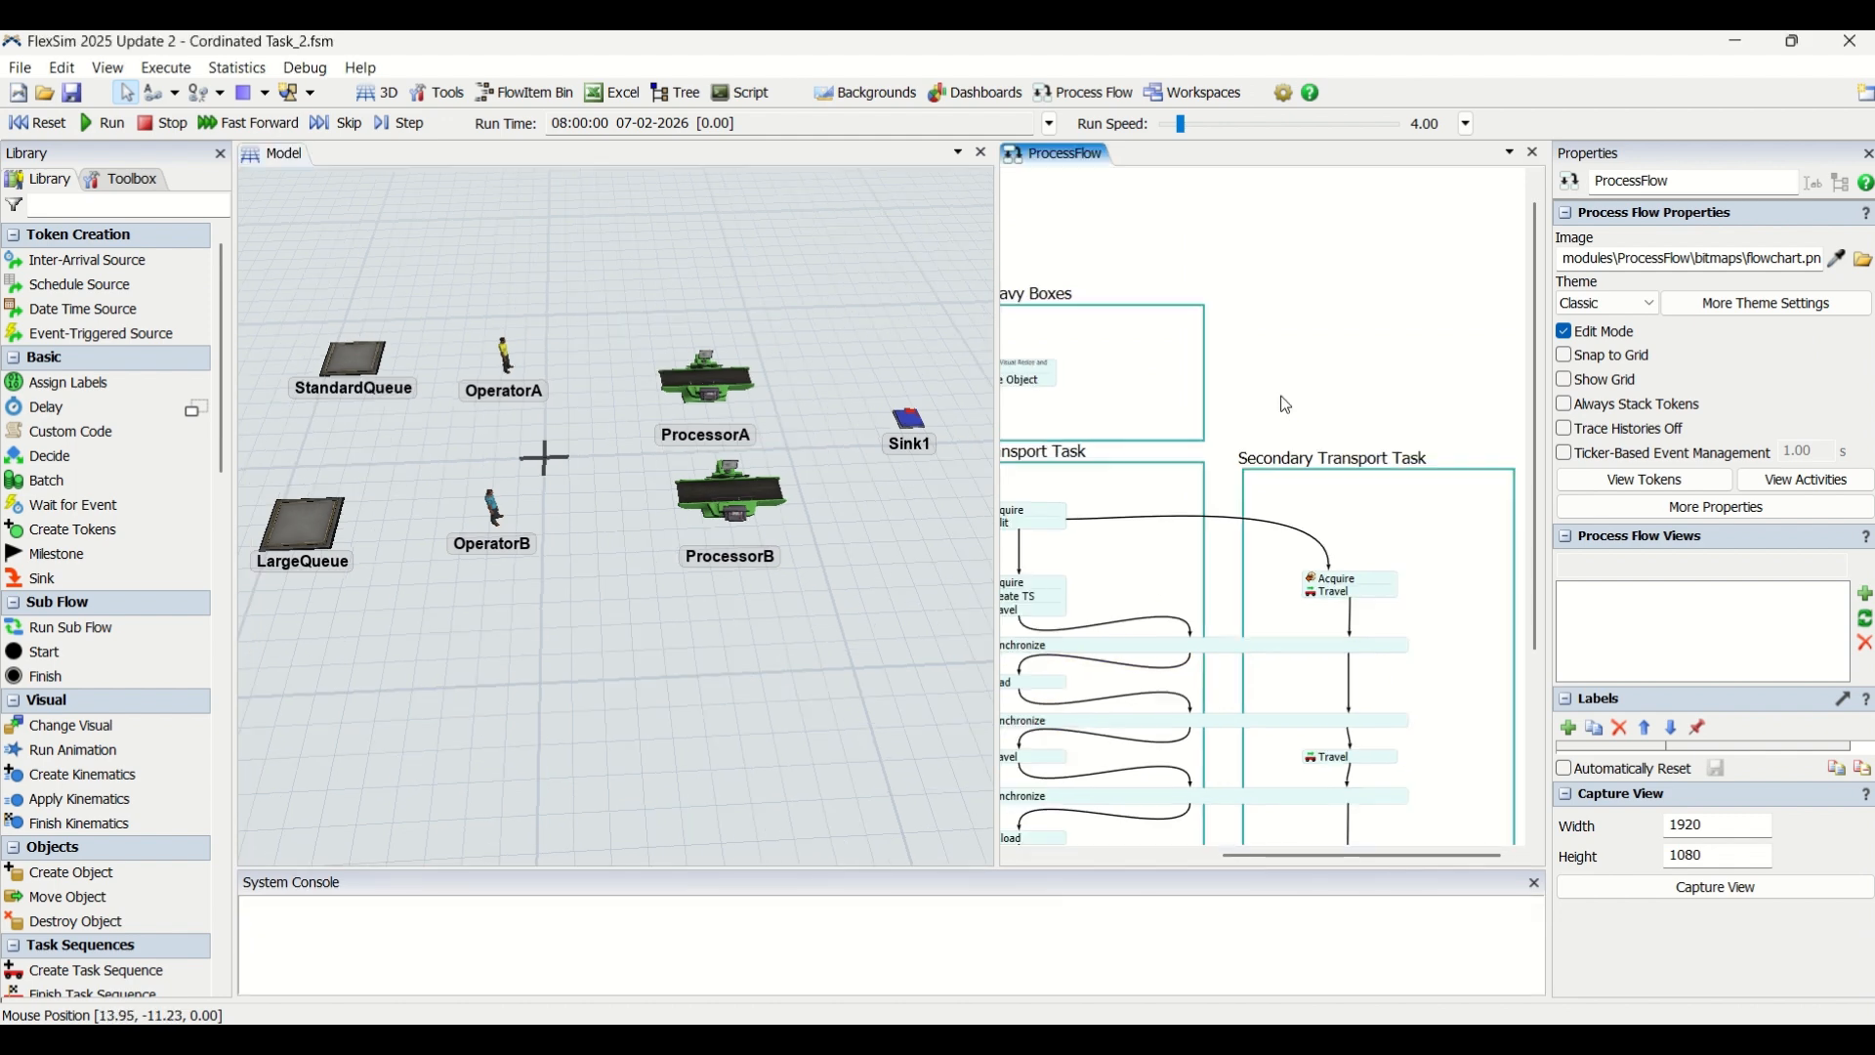
{"action": "left_click_drag", "start_coordinate": [1287, 403], "coordinate": [1406, 383]}
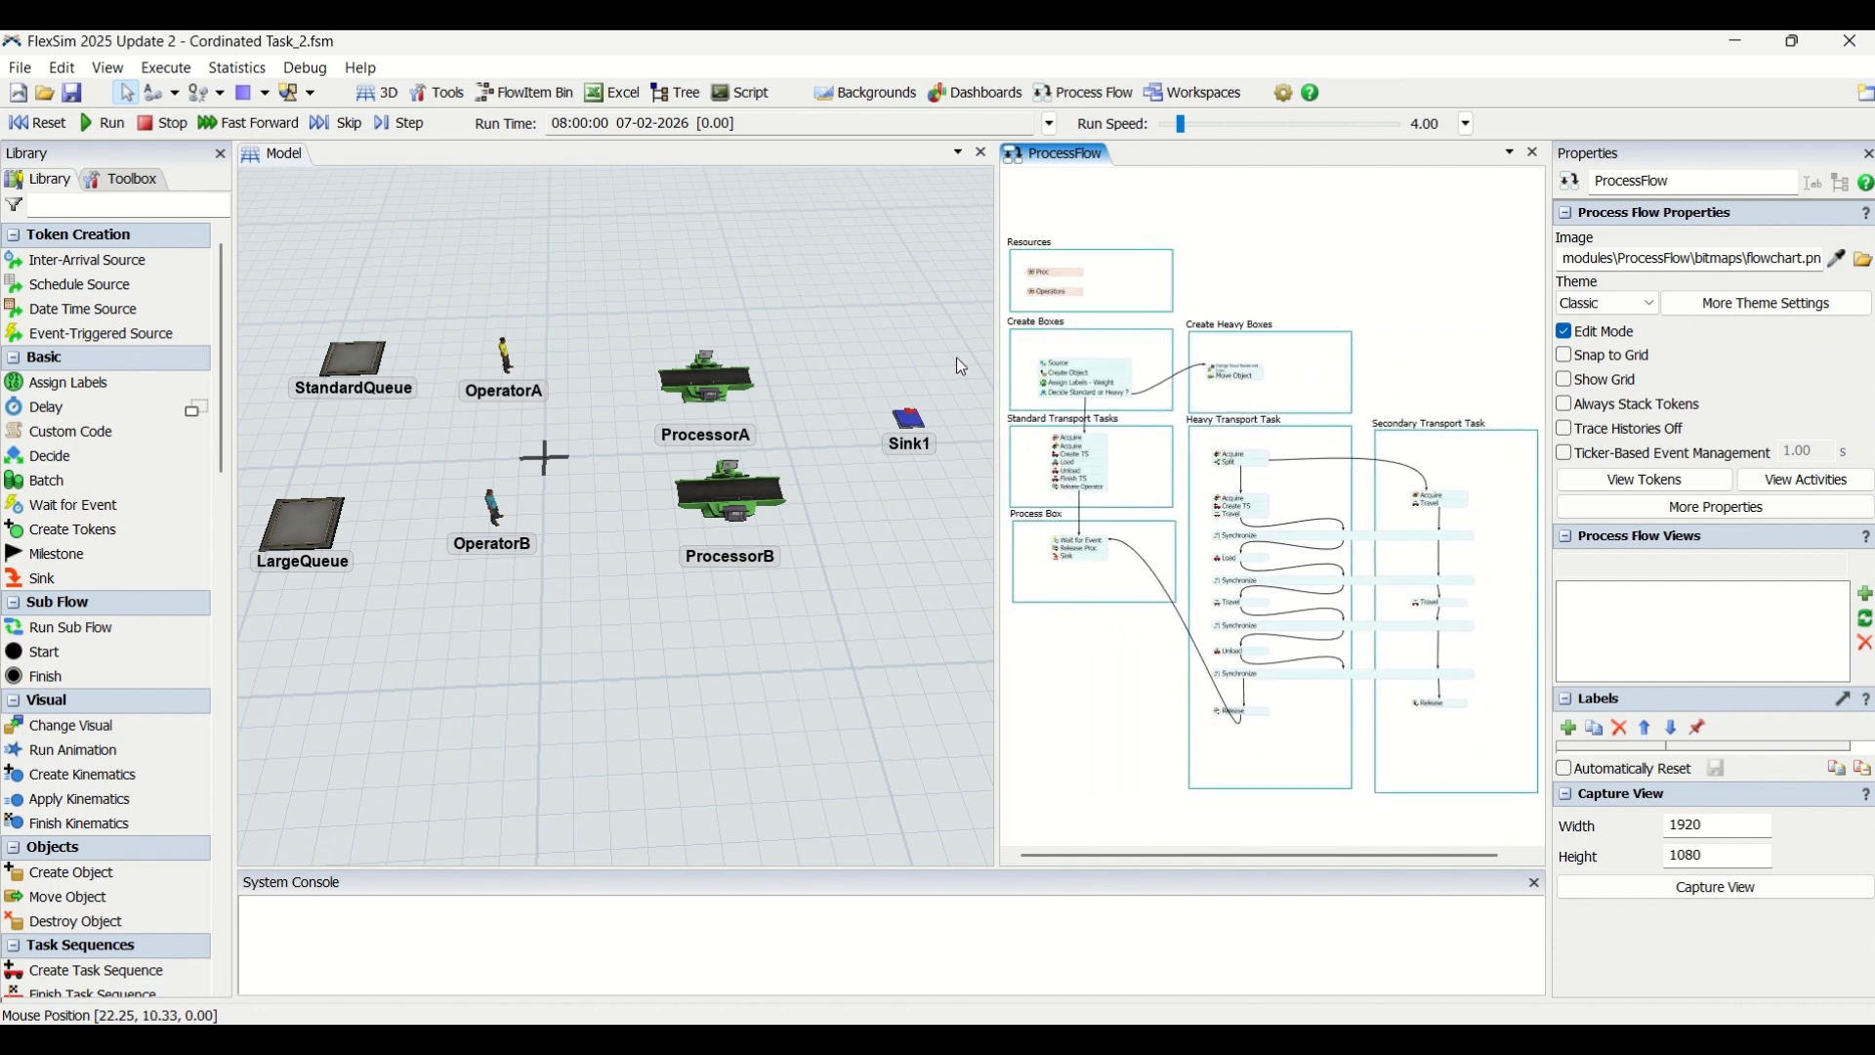
{"action": "left_click", "coordinate": [44, 124]}
{"action": "left_click", "coordinate": [108, 123]}
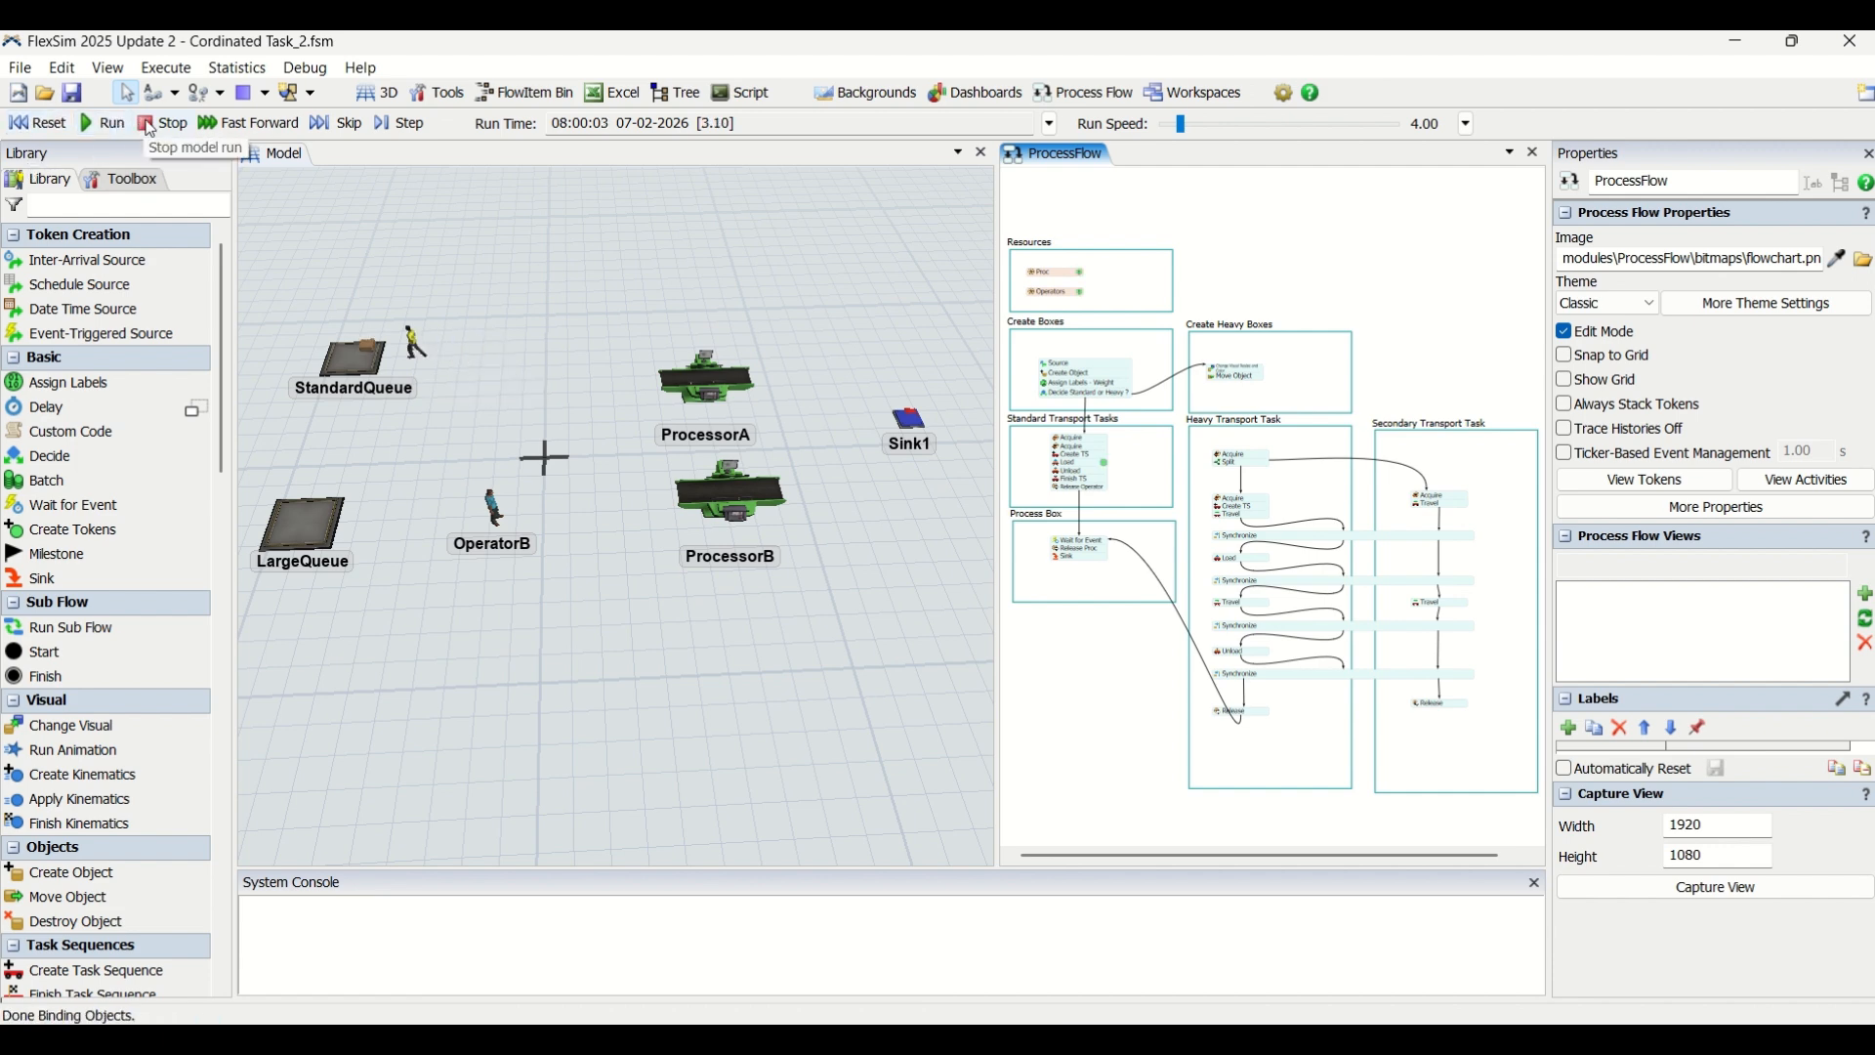
{"action": "scroll", "coordinate": [436, 625], "scroll_direction": "up", "scroll_amount": 3}
{"action": "left_click", "coordinate": [454, 630]}
{"action": "left_click_drag", "start_coordinate": [459, 640], "coordinate": [588, 699]}
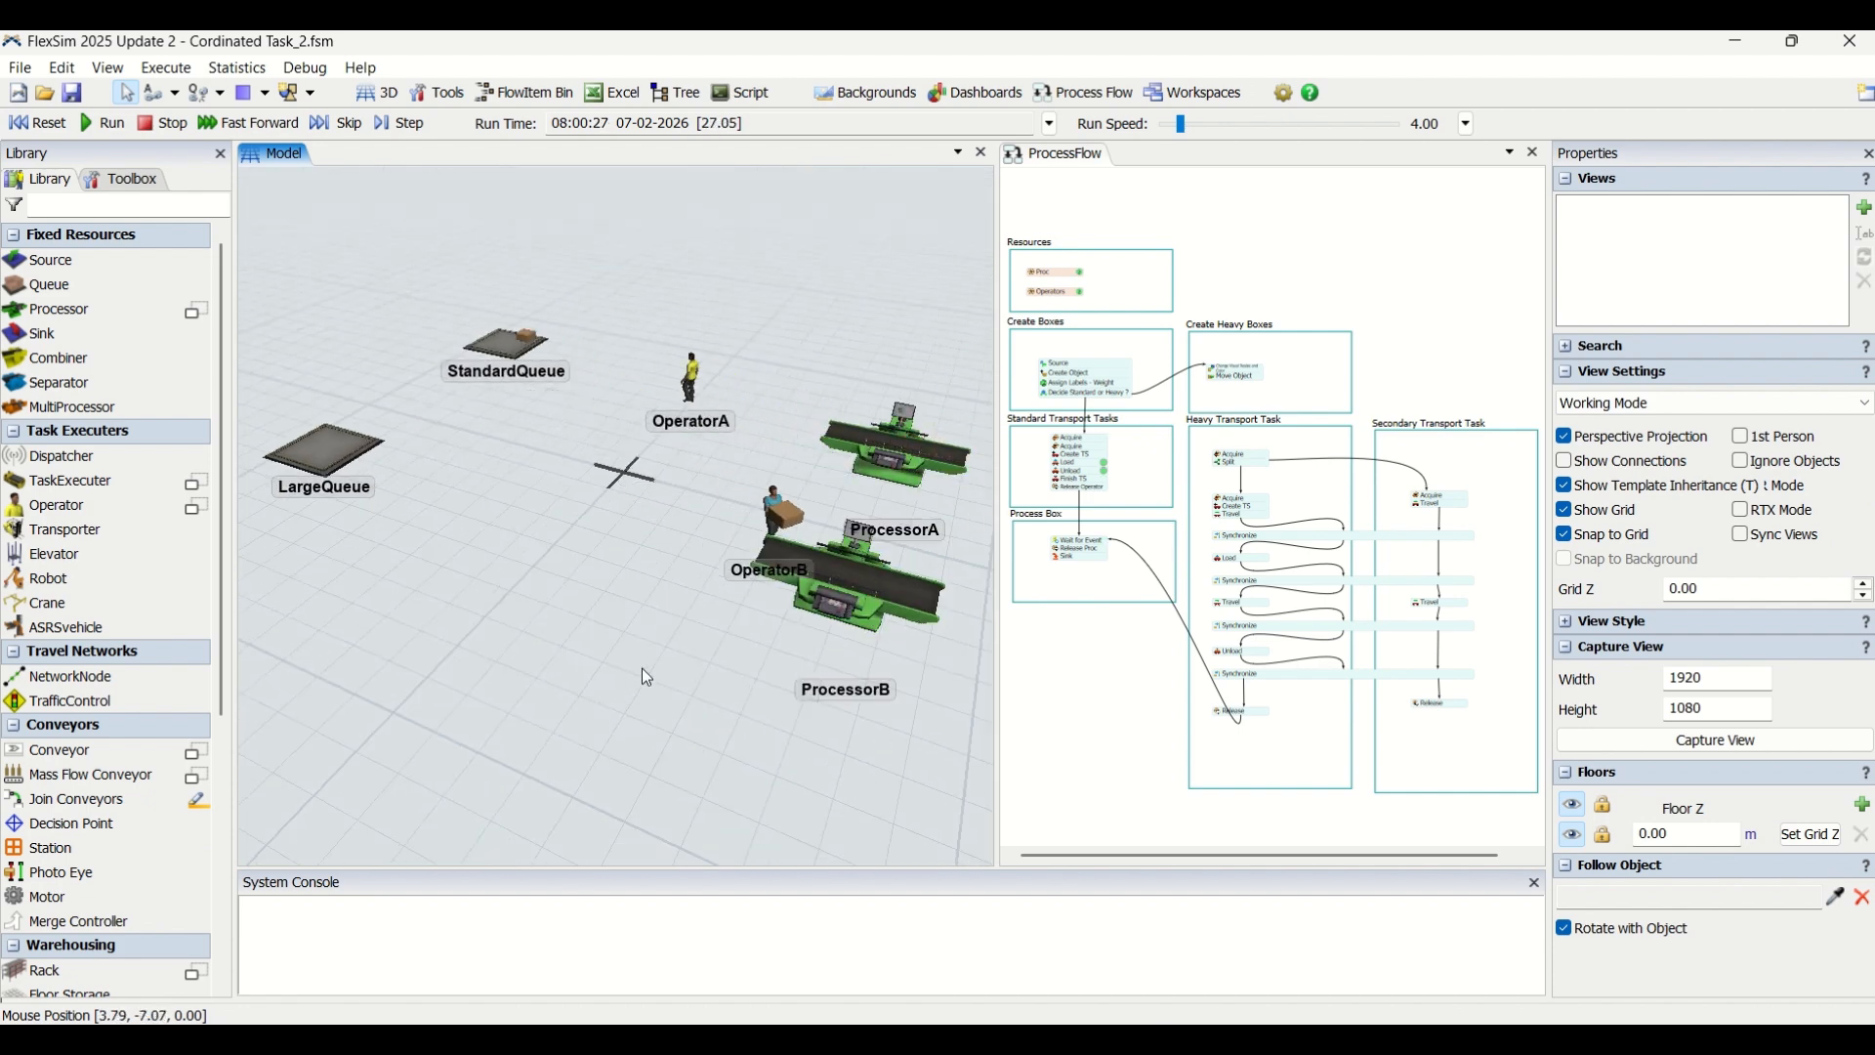
Stop and reset the model, and connect Move Object in Create Heavy Boxes to the first Acquire in Heavy Transport Task.
{"action": "left_click", "coordinate": [161, 123]}
{"action": "left_click", "coordinate": [39, 123]}
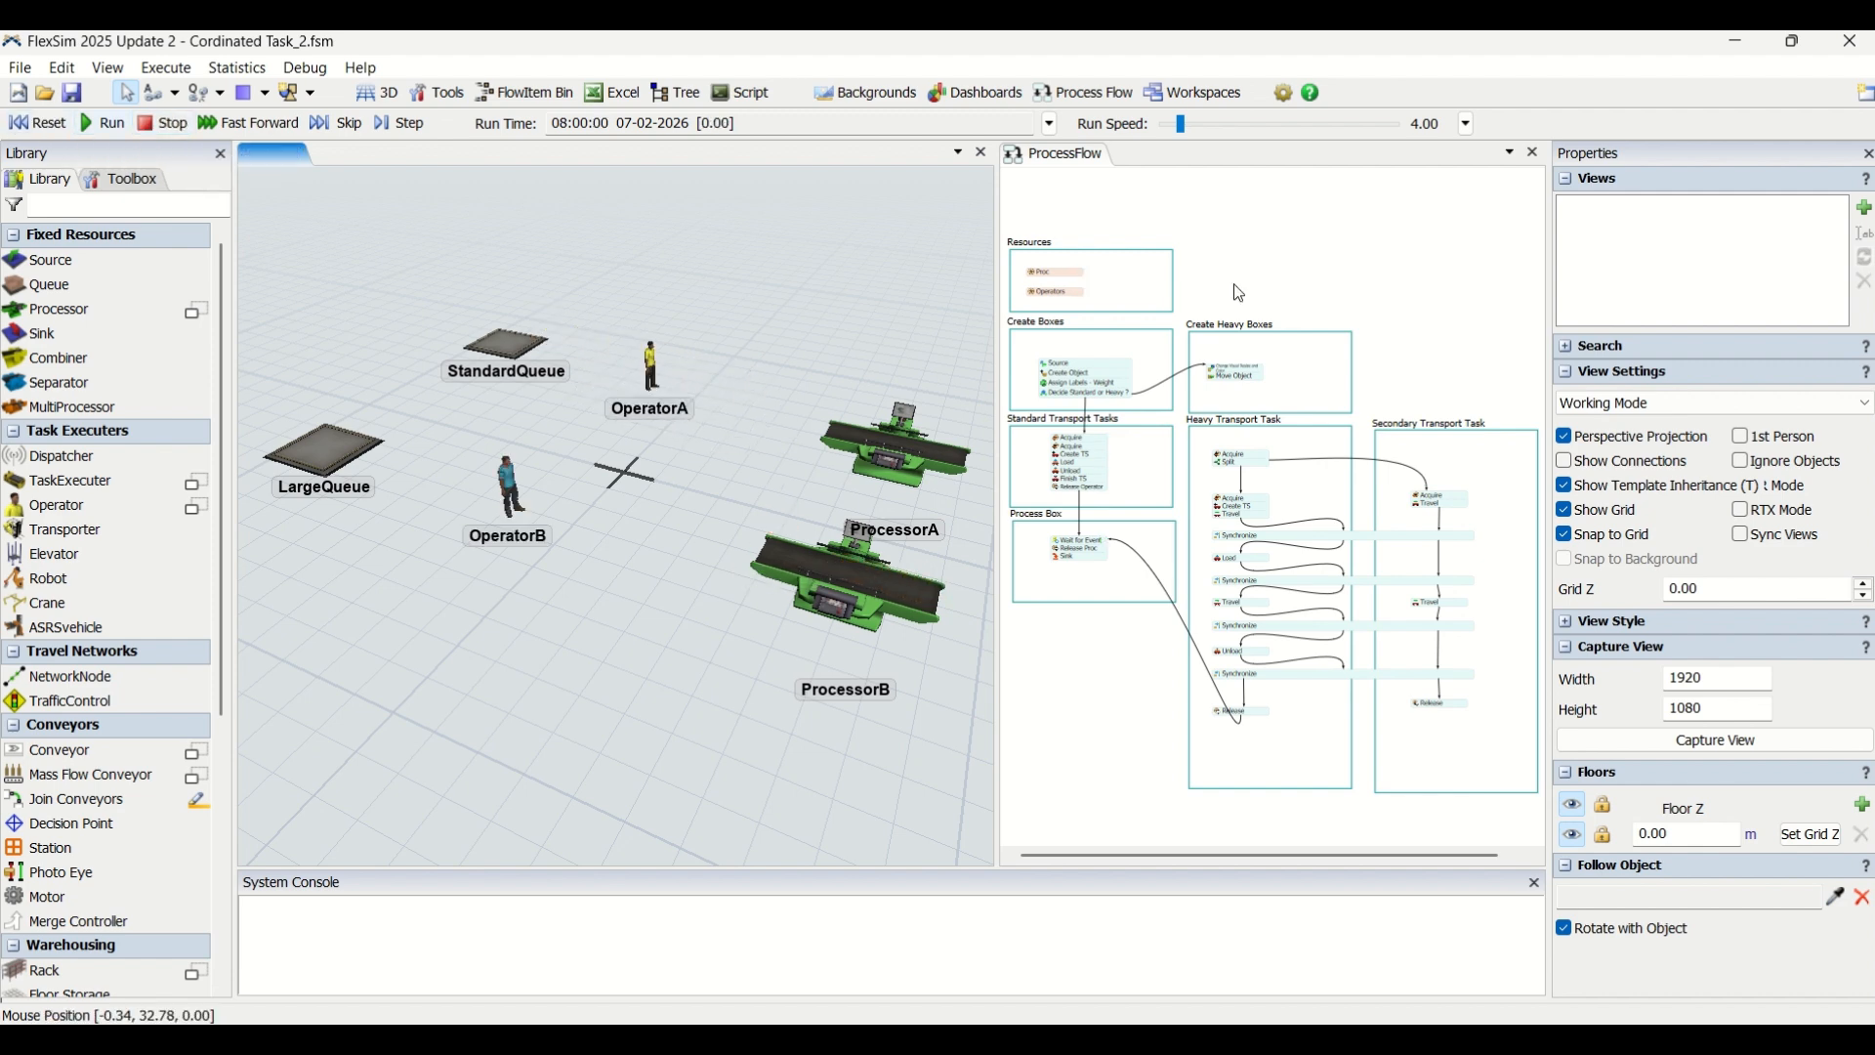
{"action": "left_click", "coordinate": [1245, 463]}
{"action": "left_click", "coordinate": [1240, 381]}
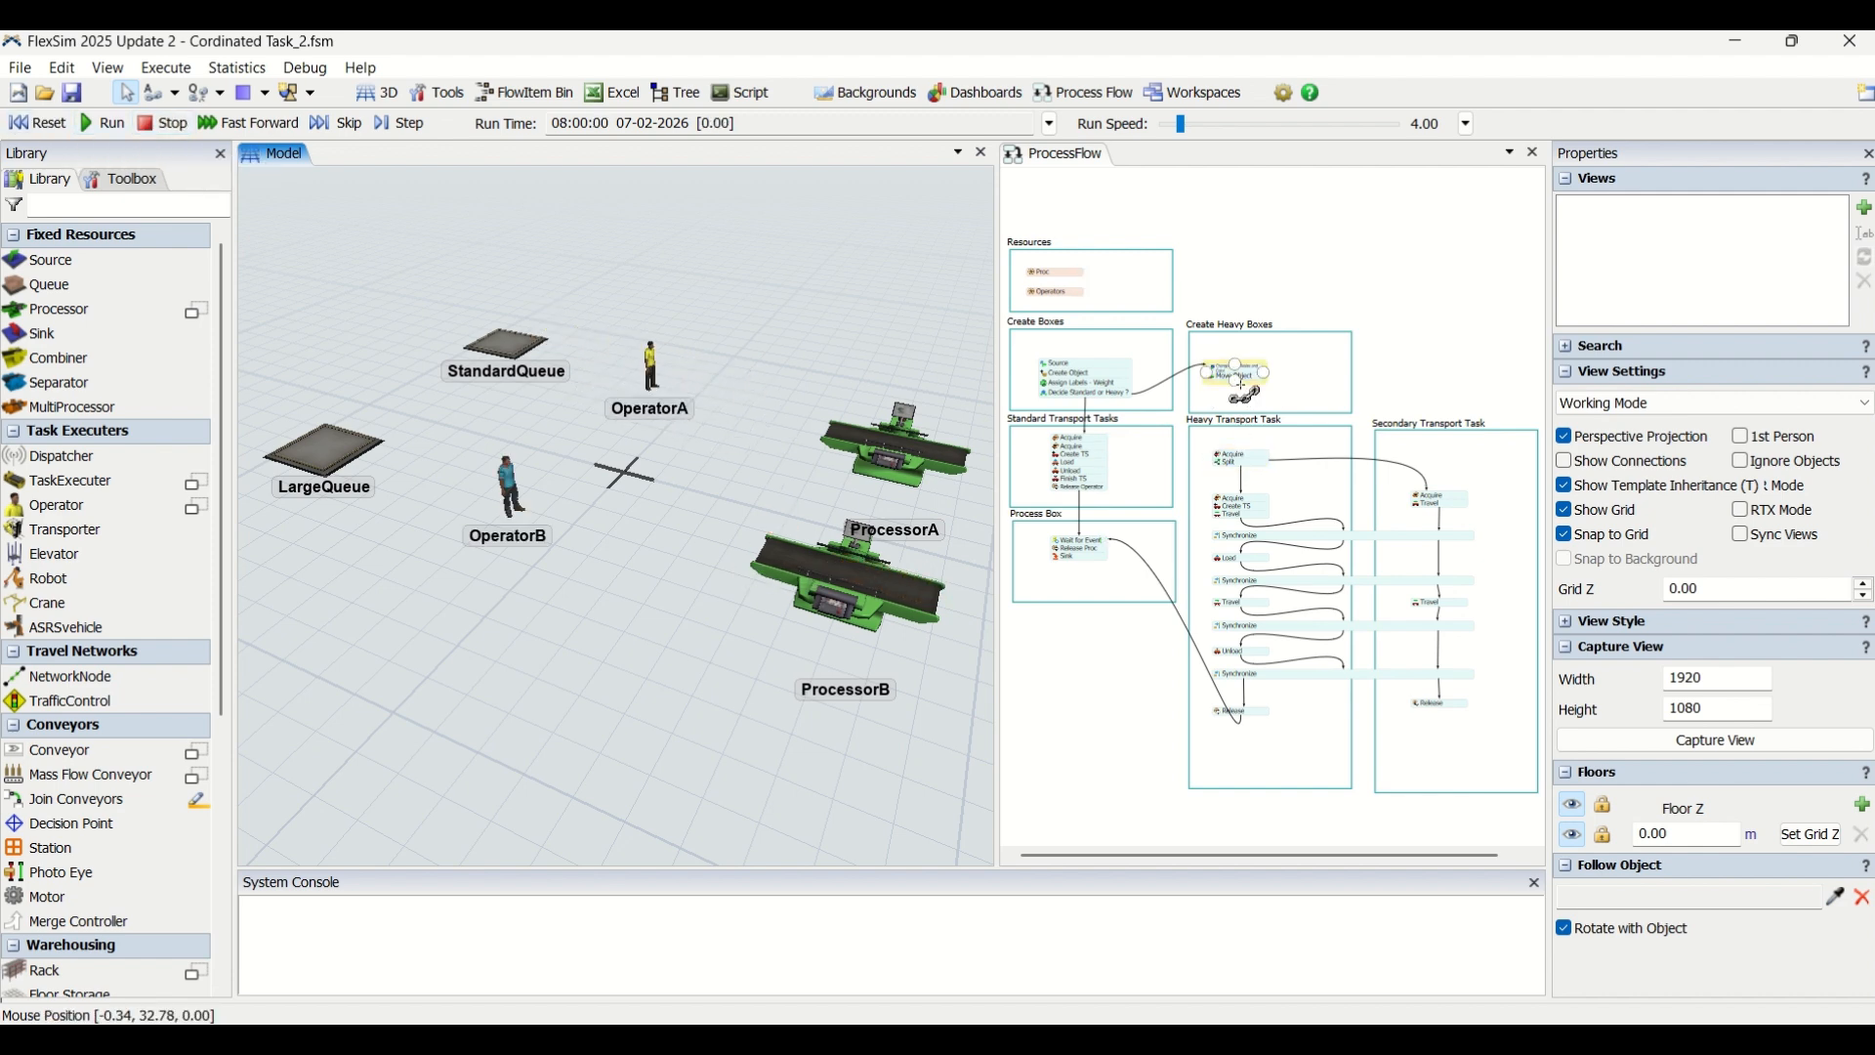
{"action": "left_click", "coordinate": [1256, 456]}
{"action": "left_click_drag", "start_coordinate": [1252, 455], "coordinate": [1238, 385]}
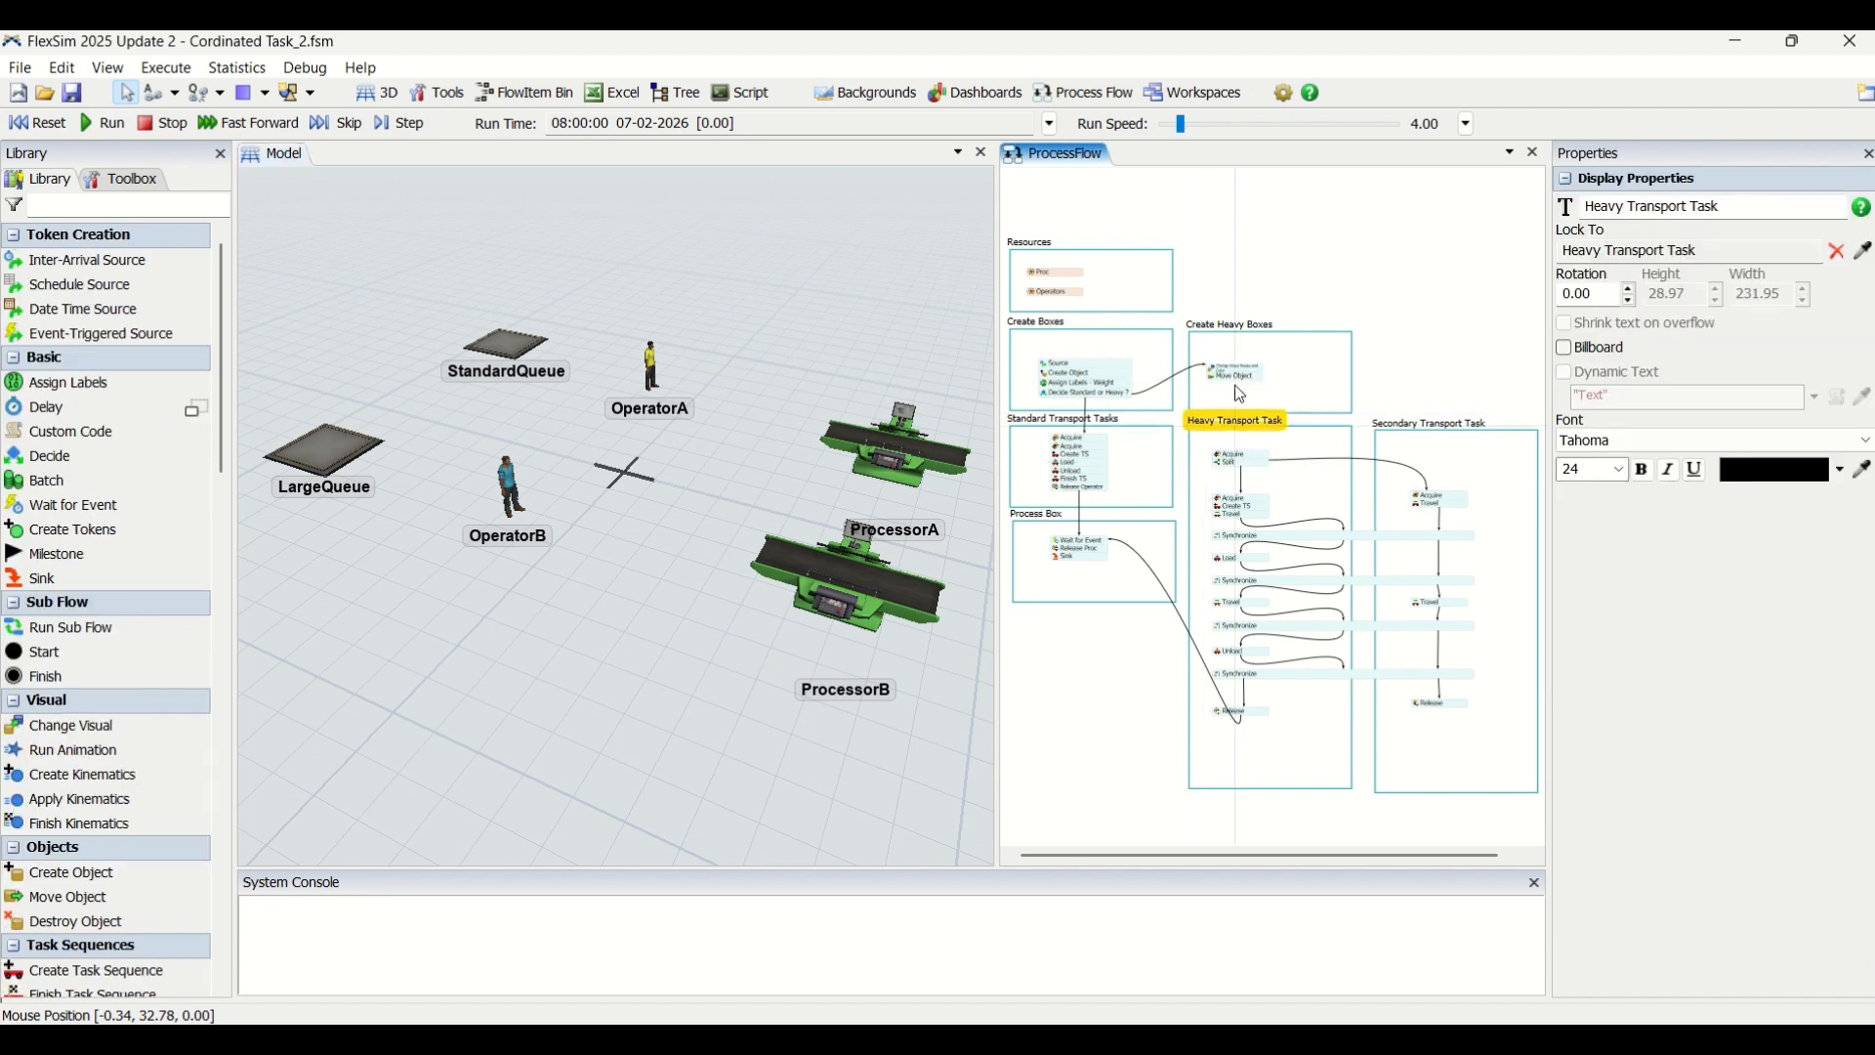
{"action": "left_click", "coordinate": [1416, 343]}
{"action": "scroll", "coordinate": [1255, 383], "scroll_direction": "up", "scroll_amount": 3}
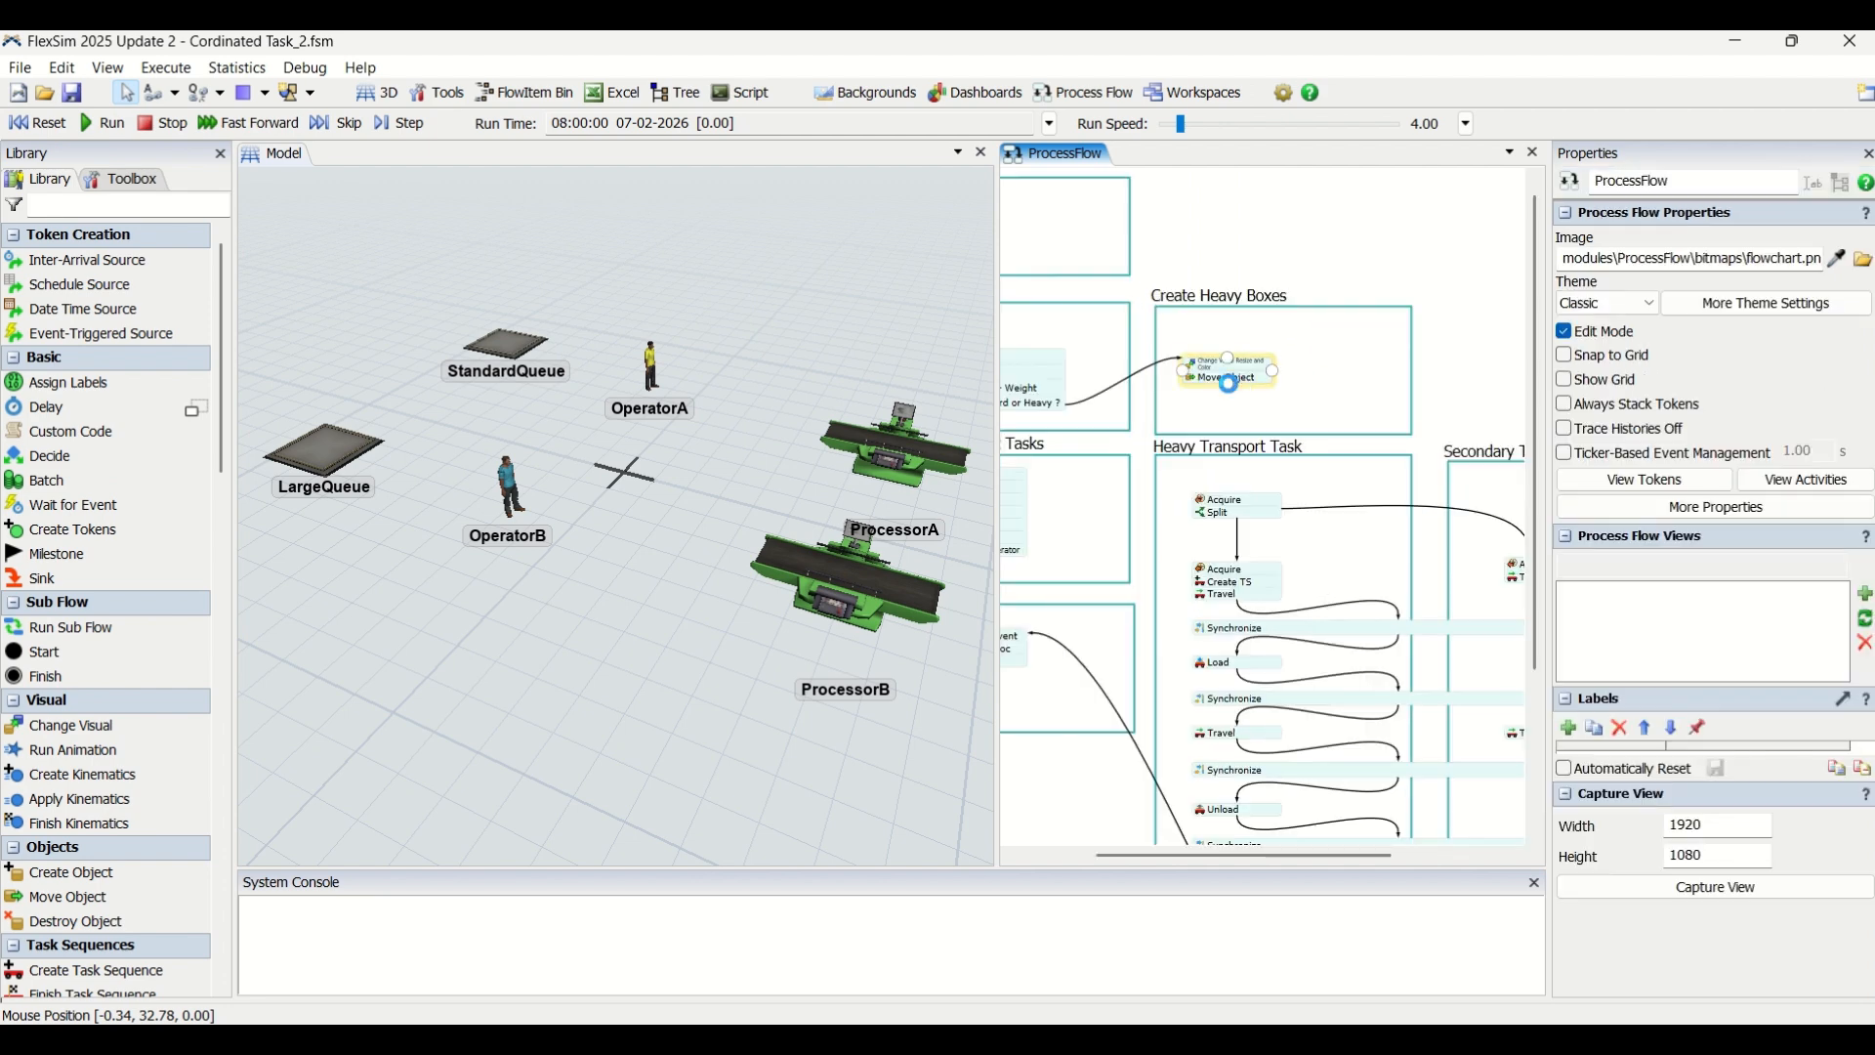
{"action": "left_click_drag", "start_coordinate": [1228, 383], "coordinate": [1241, 502]}
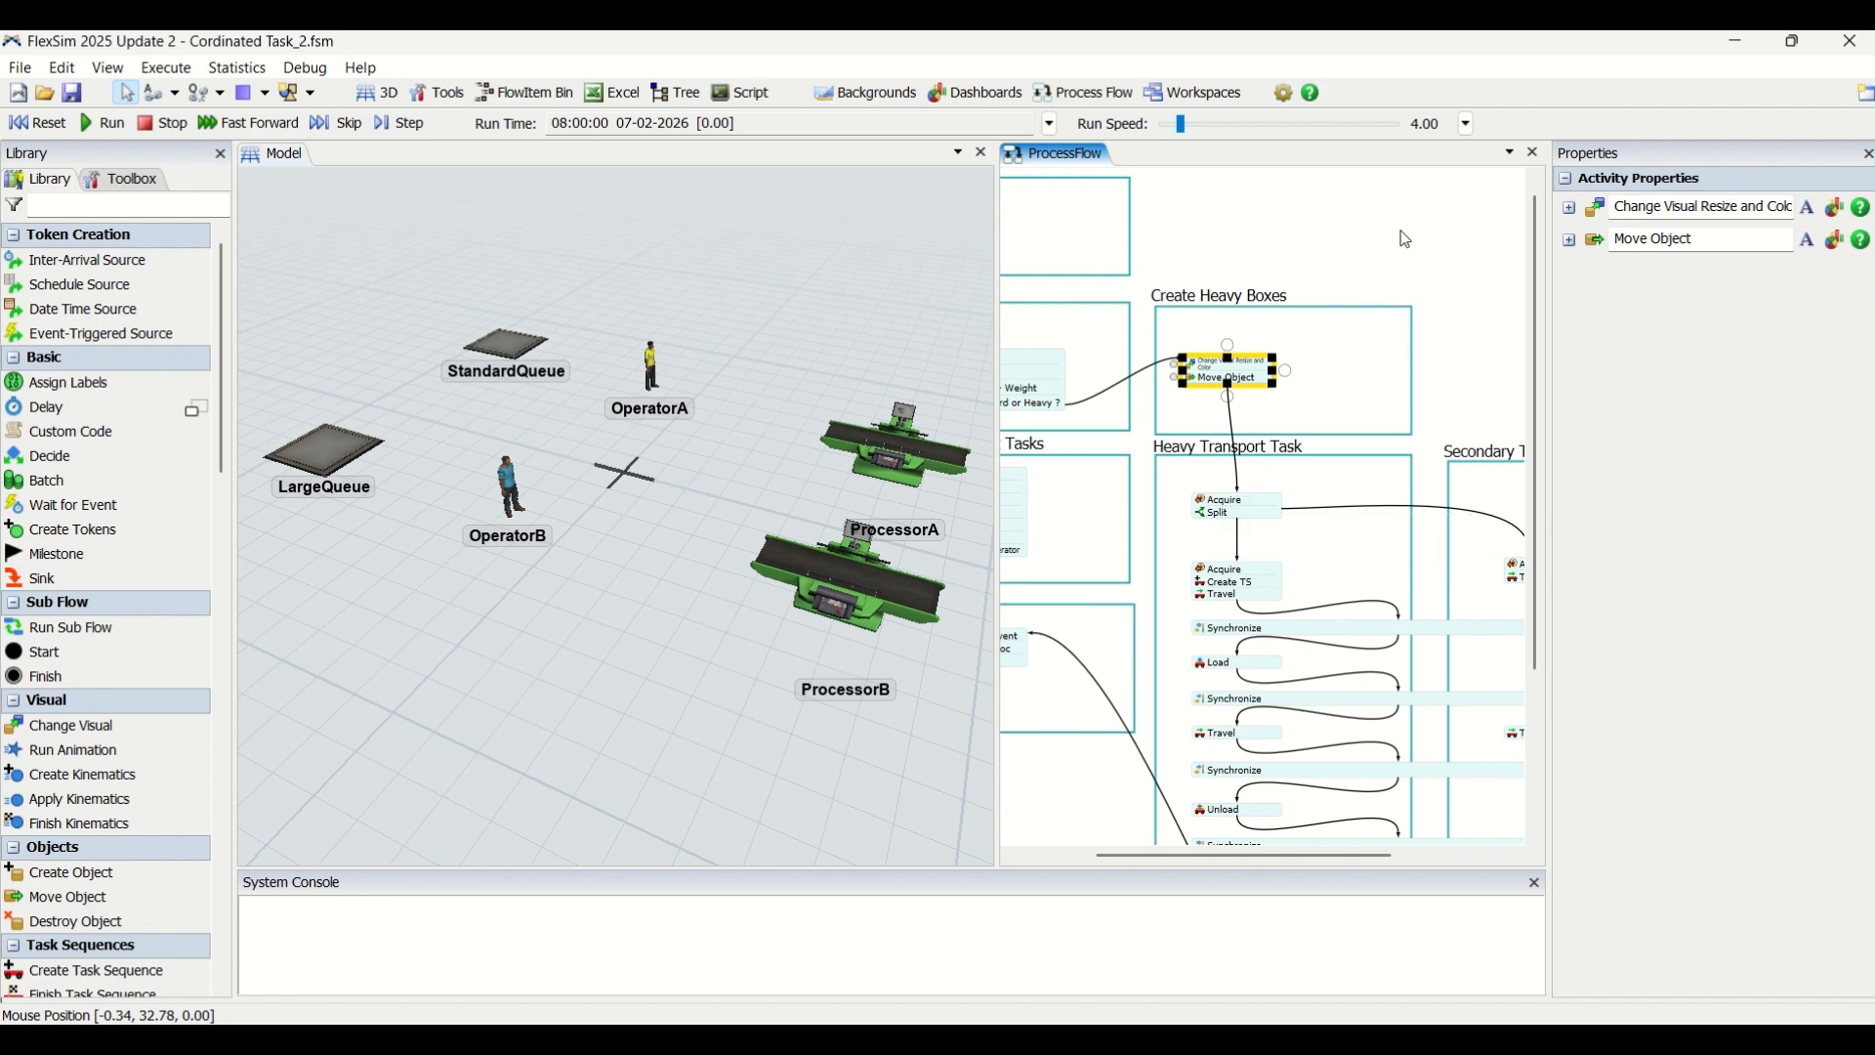
{"action": "left_click", "coordinate": [1406, 239]}
{"action": "scroll", "coordinate": [1407, 239], "scroll_direction": "down", "scroll_amount": 3}
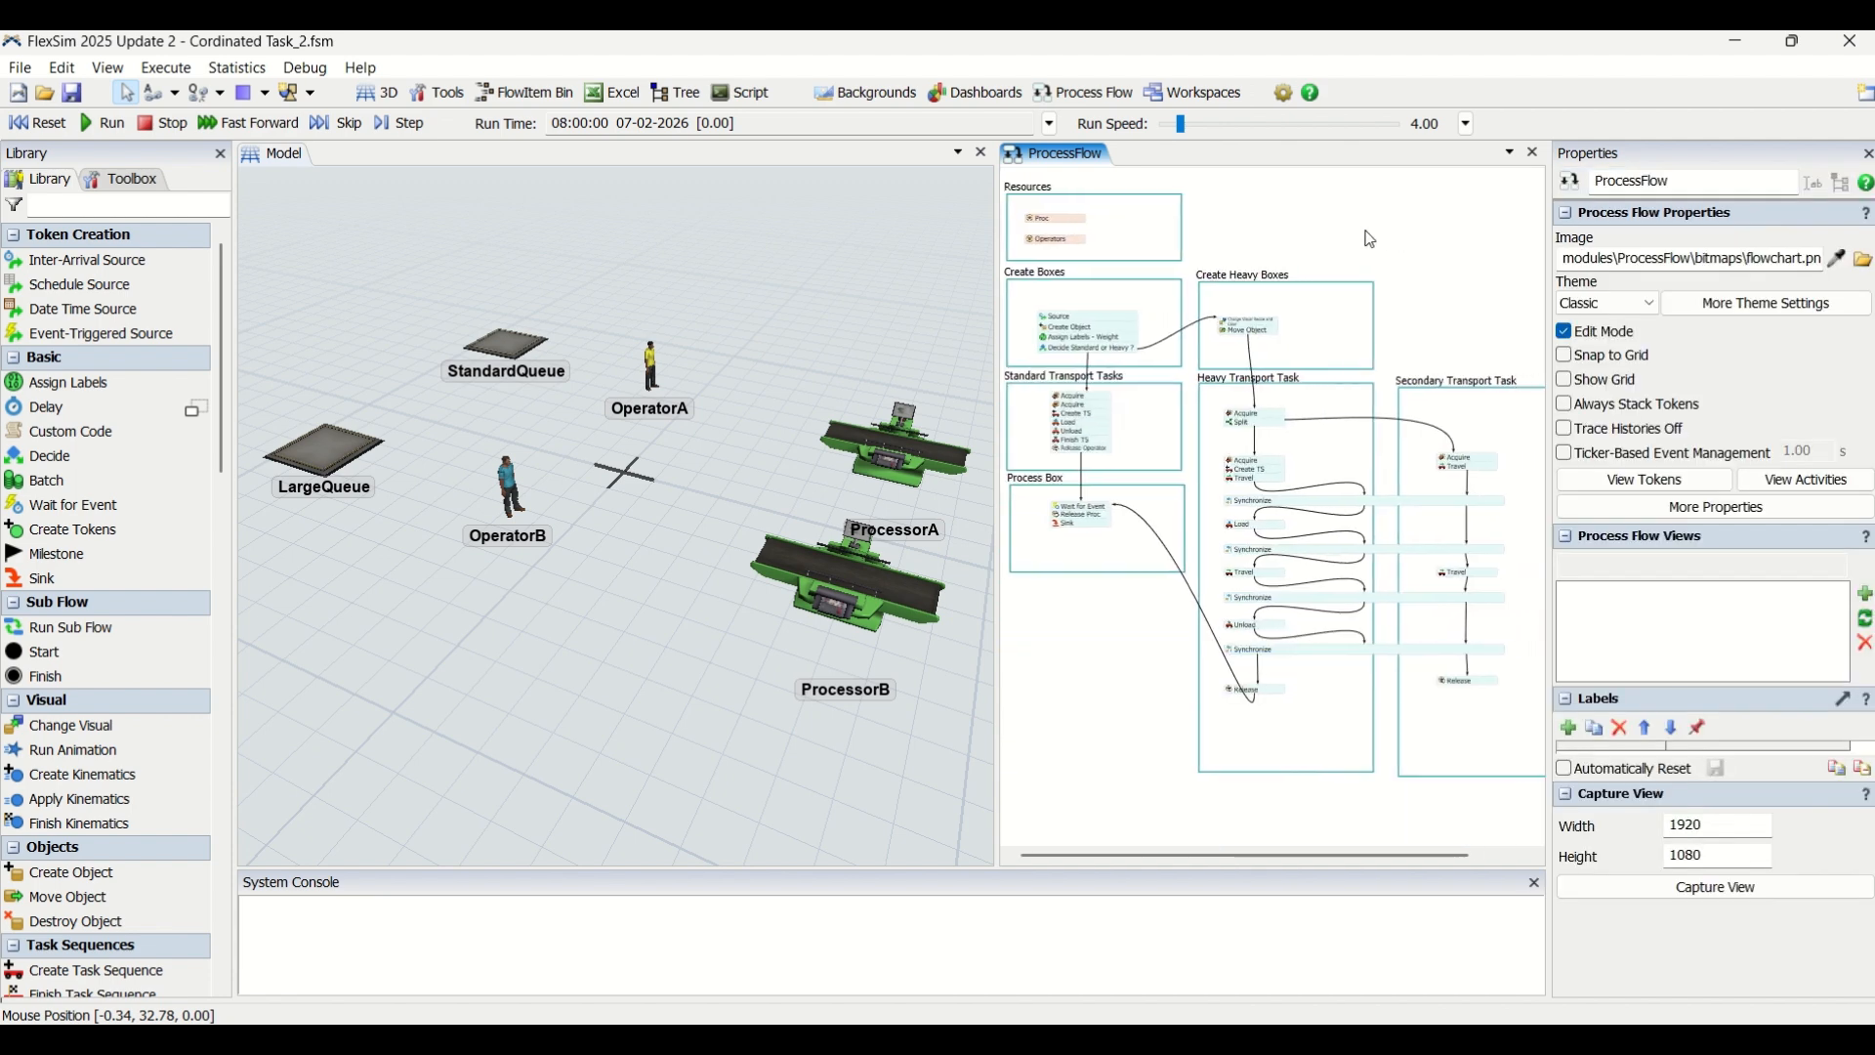
Run the model at a run speed of 1.15 and watch the operators transport boxes in the 3D view.
{"action": "left_click", "coordinate": [105, 123]}
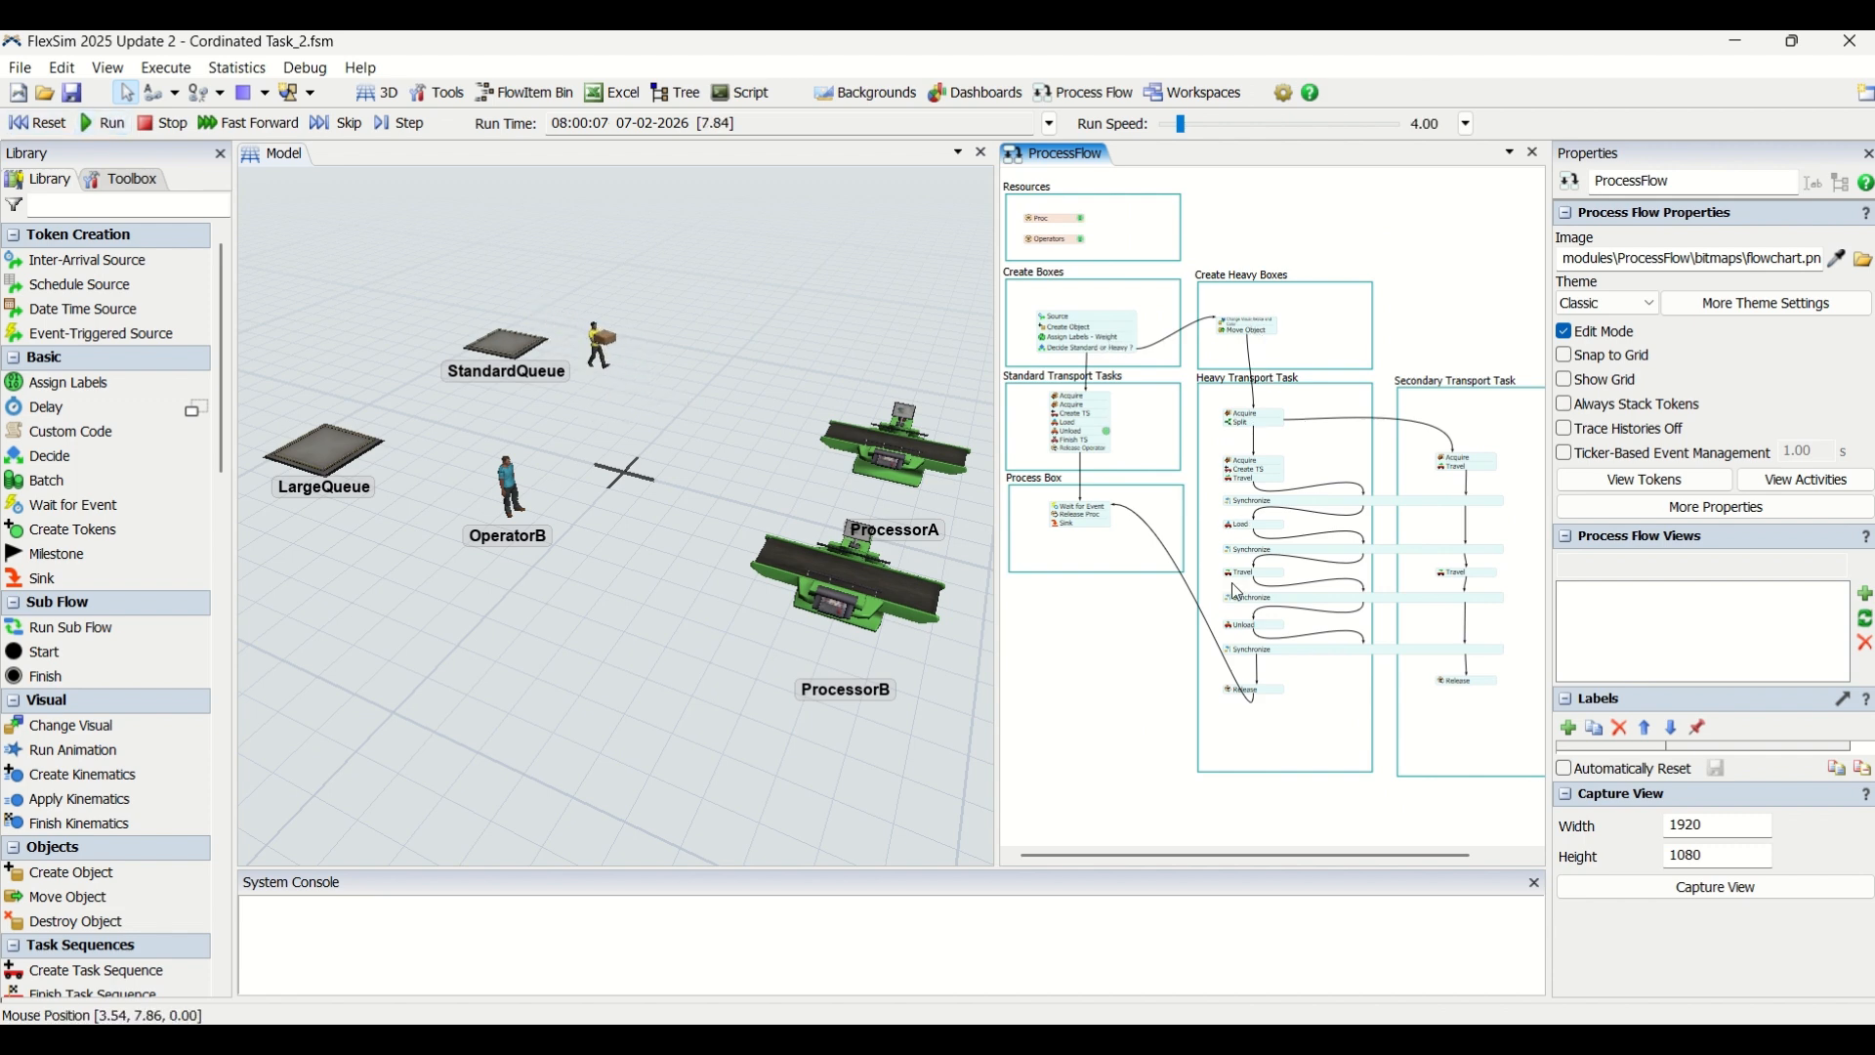
{"action": "mouse_move", "coordinate": [1181, 123]}
{"action": "left_mouse_down"}
{"action": "mouse_move", "coordinate": [1159, 121]}
{"action": "mouse_move", "coordinate": [1174, 122]}
{"action": "left_mouse_up"}
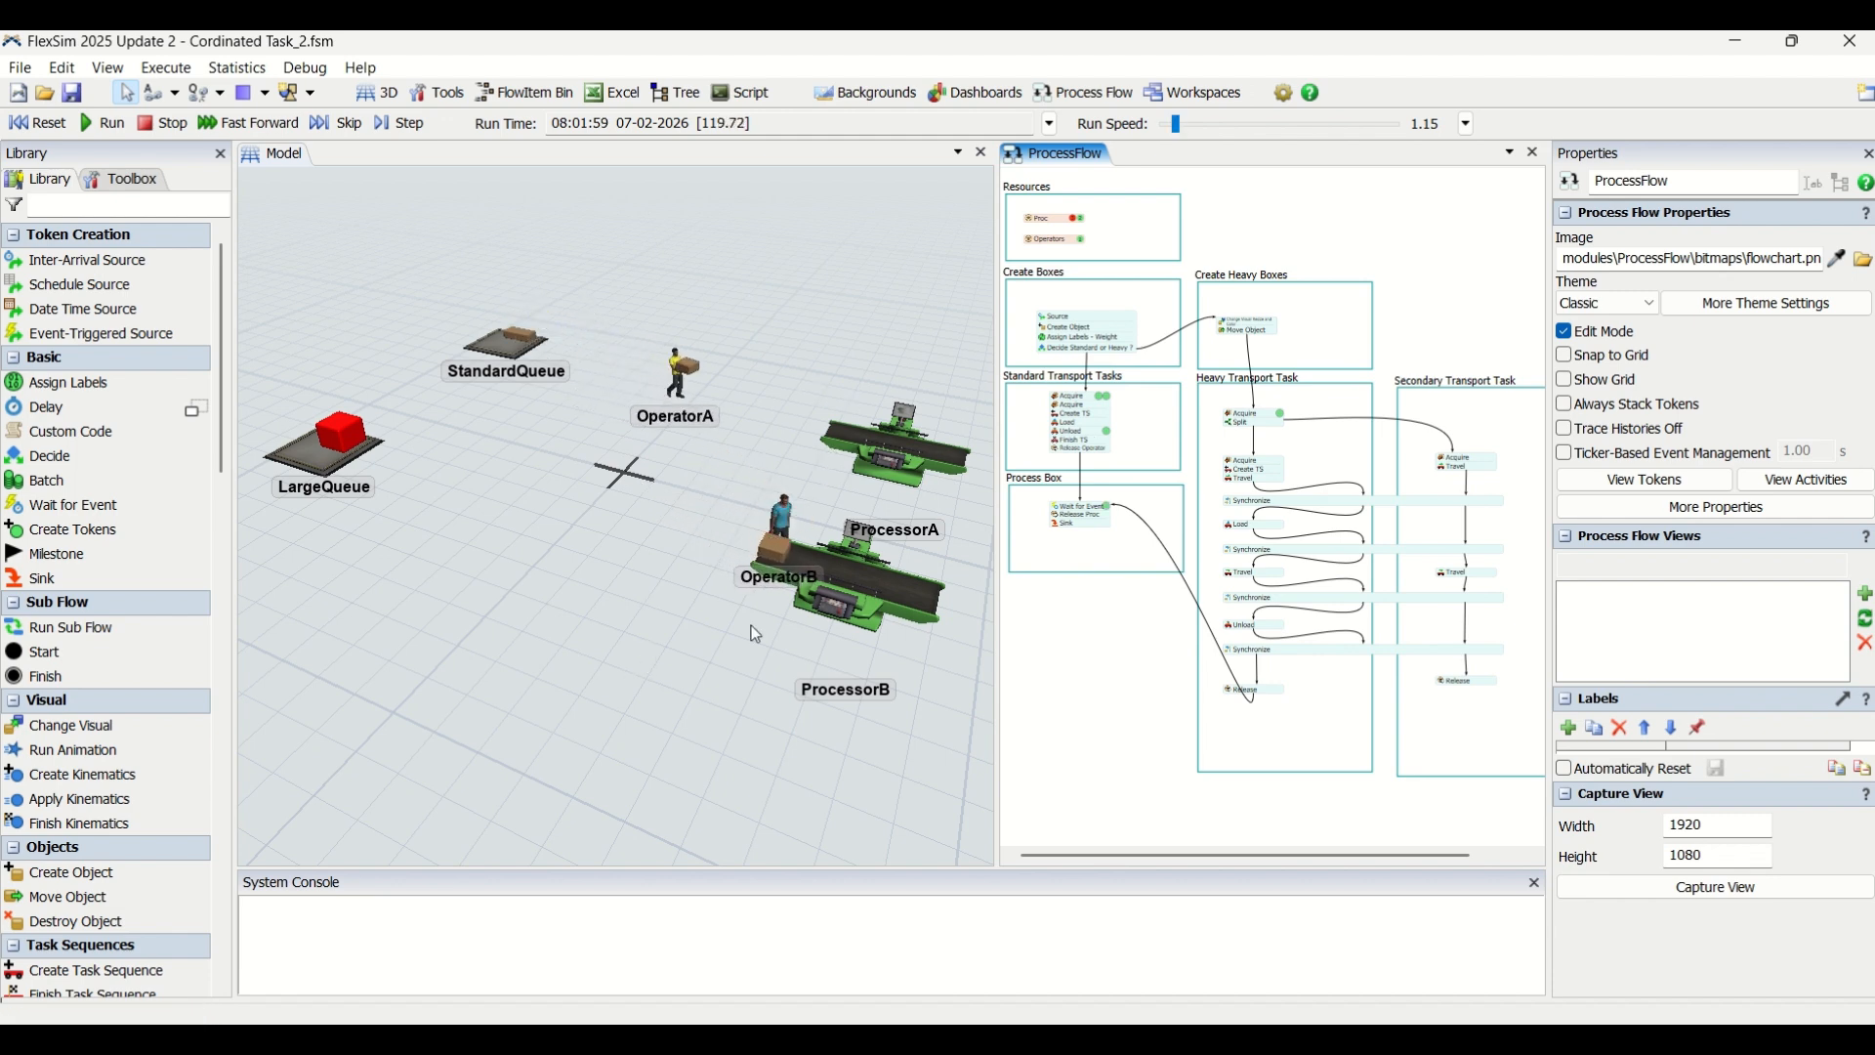
{"action": "left_click_drag", "start_coordinate": [665, 719], "coordinate": [676, 717]}
{"action": "scroll", "coordinate": [680, 727], "scroll_direction": "down", "scroll_amount": 2}
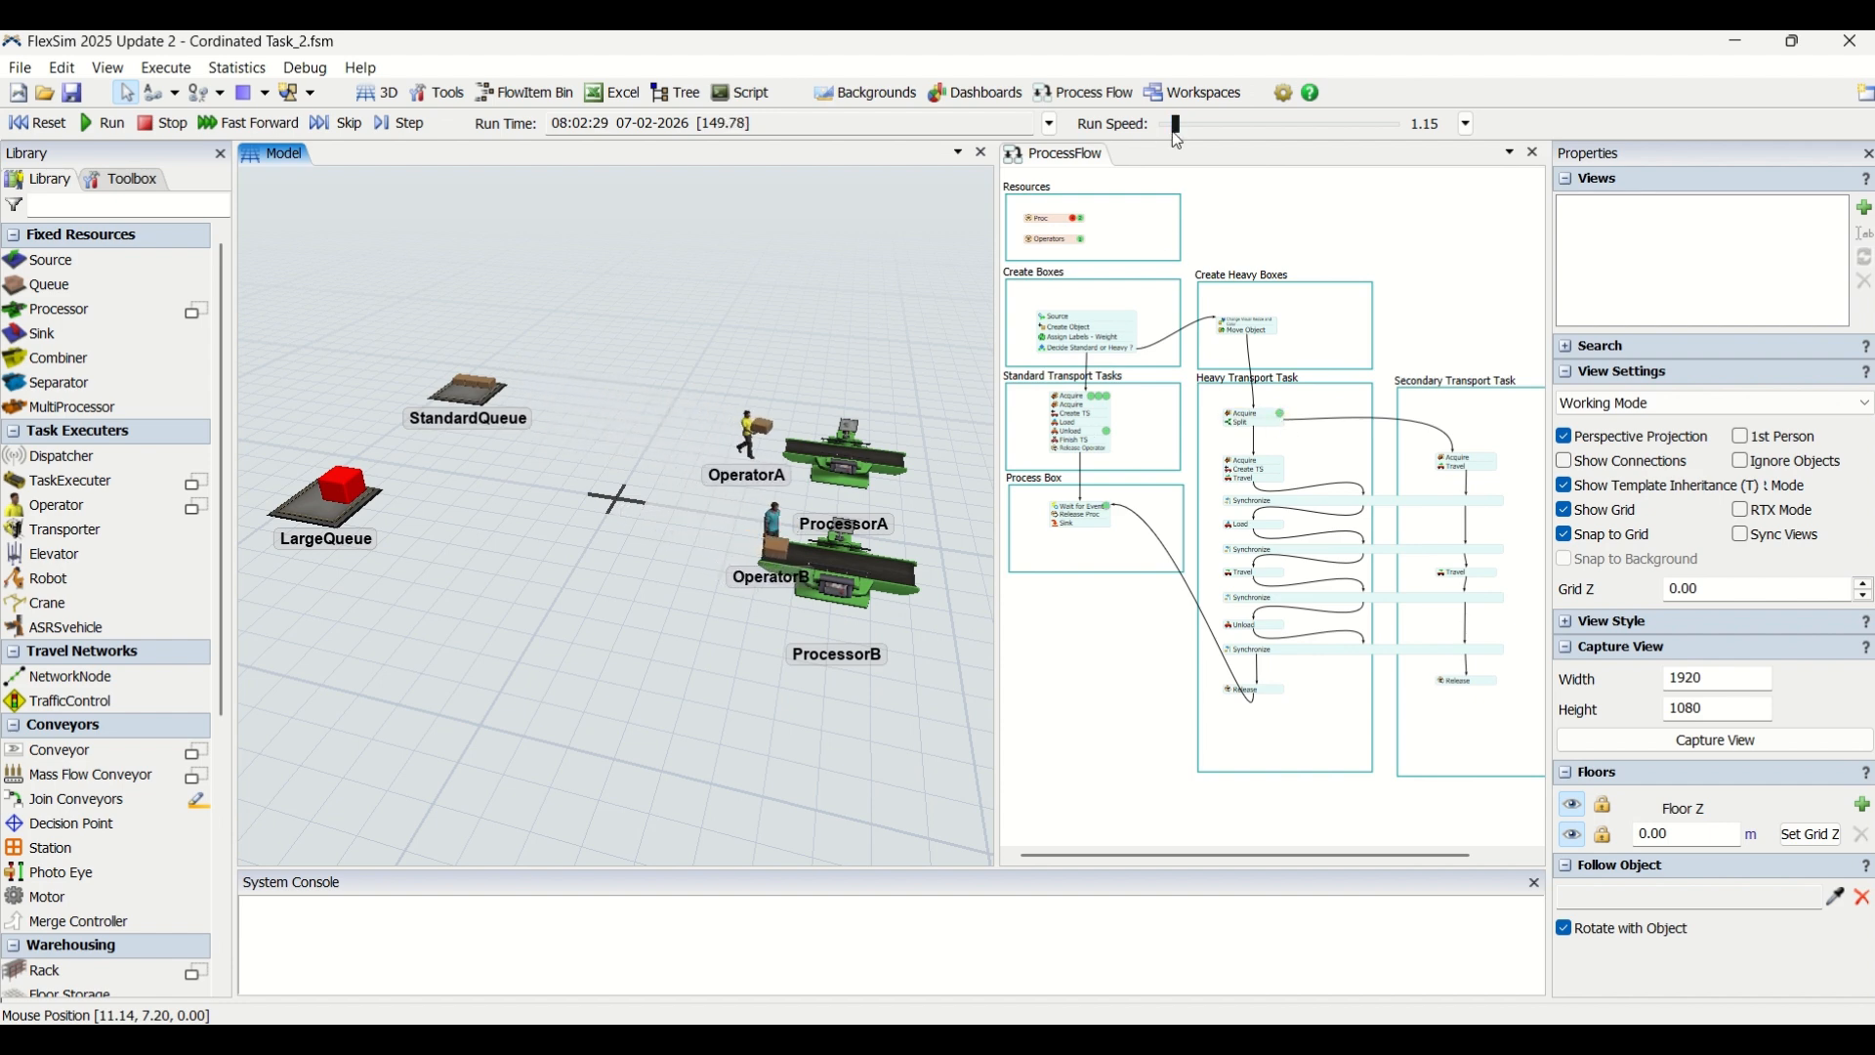
Speed the run up to 3.38, then slow it to almost zero as both operators reach LargeQueue and examine them.
{"action": "left_click_drag", "start_coordinate": [1180, 127], "coordinate": [1185, 127]}
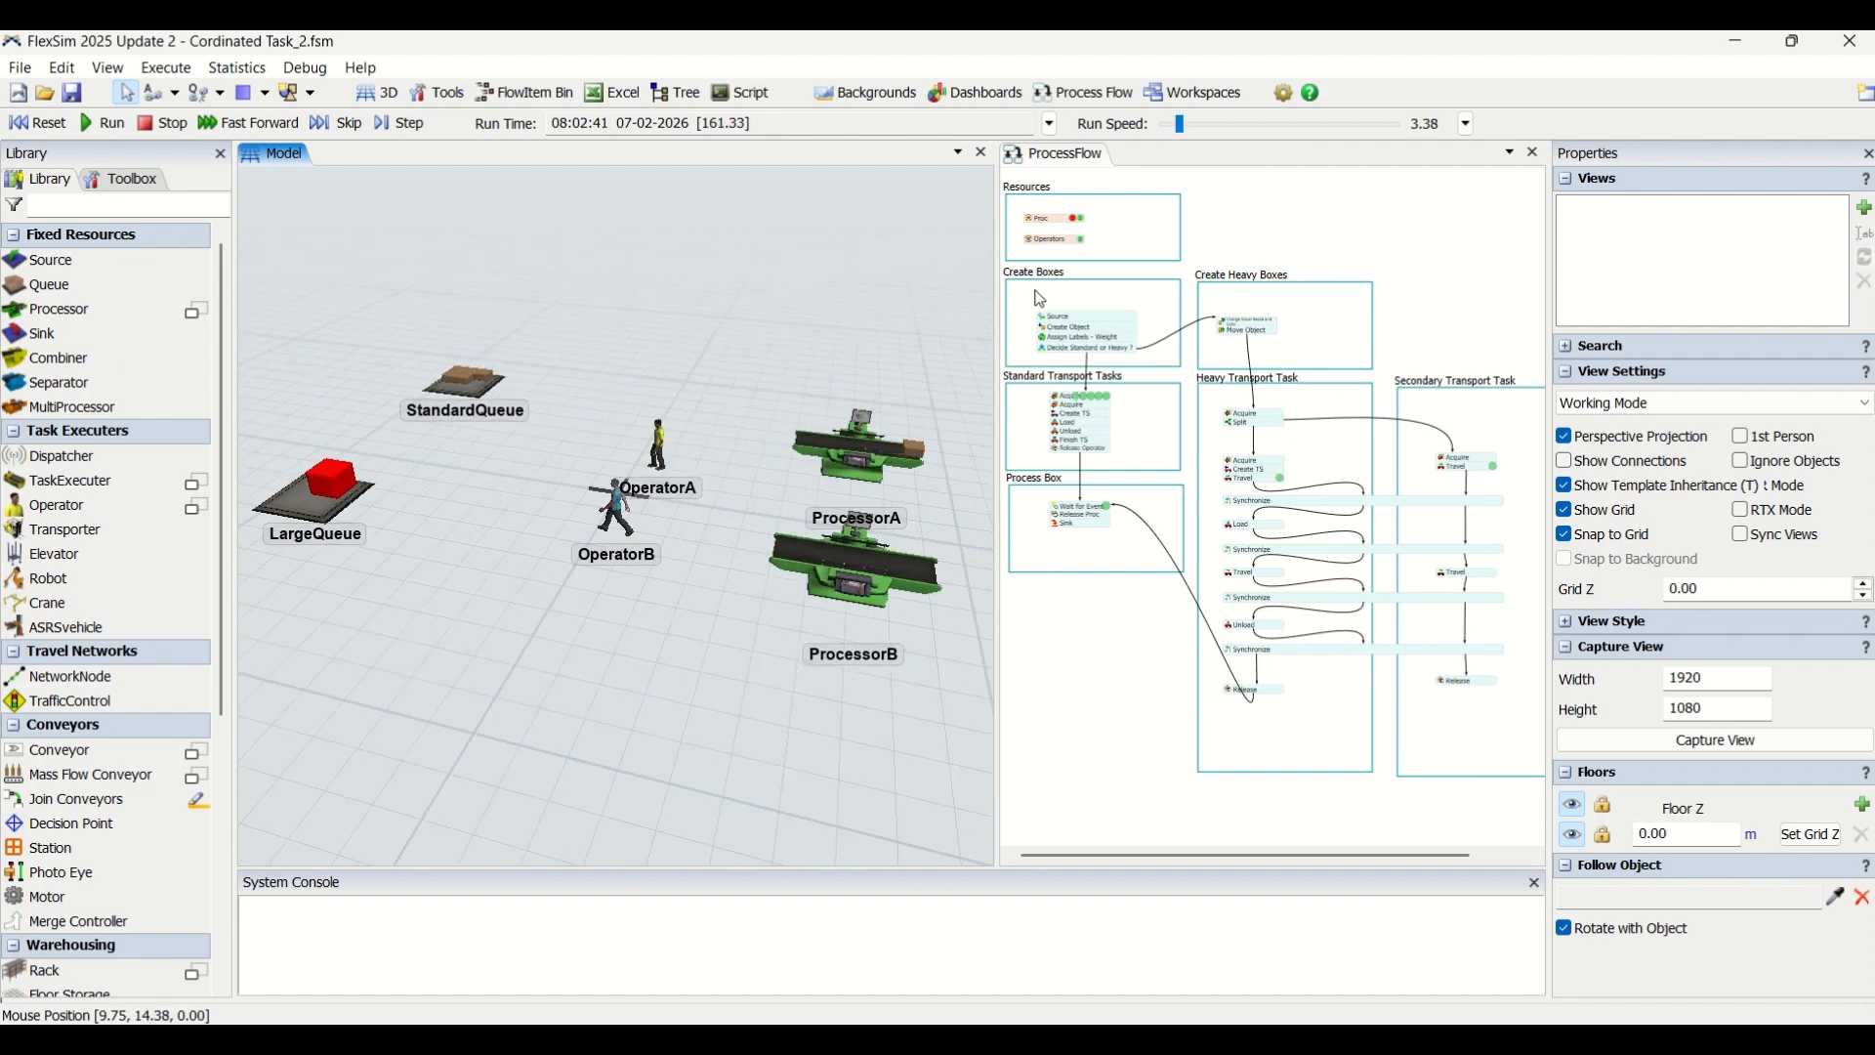
{"action": "left_click_drag", "start_coordinate": [1179, 125], "coordinate": [1170, 125]}
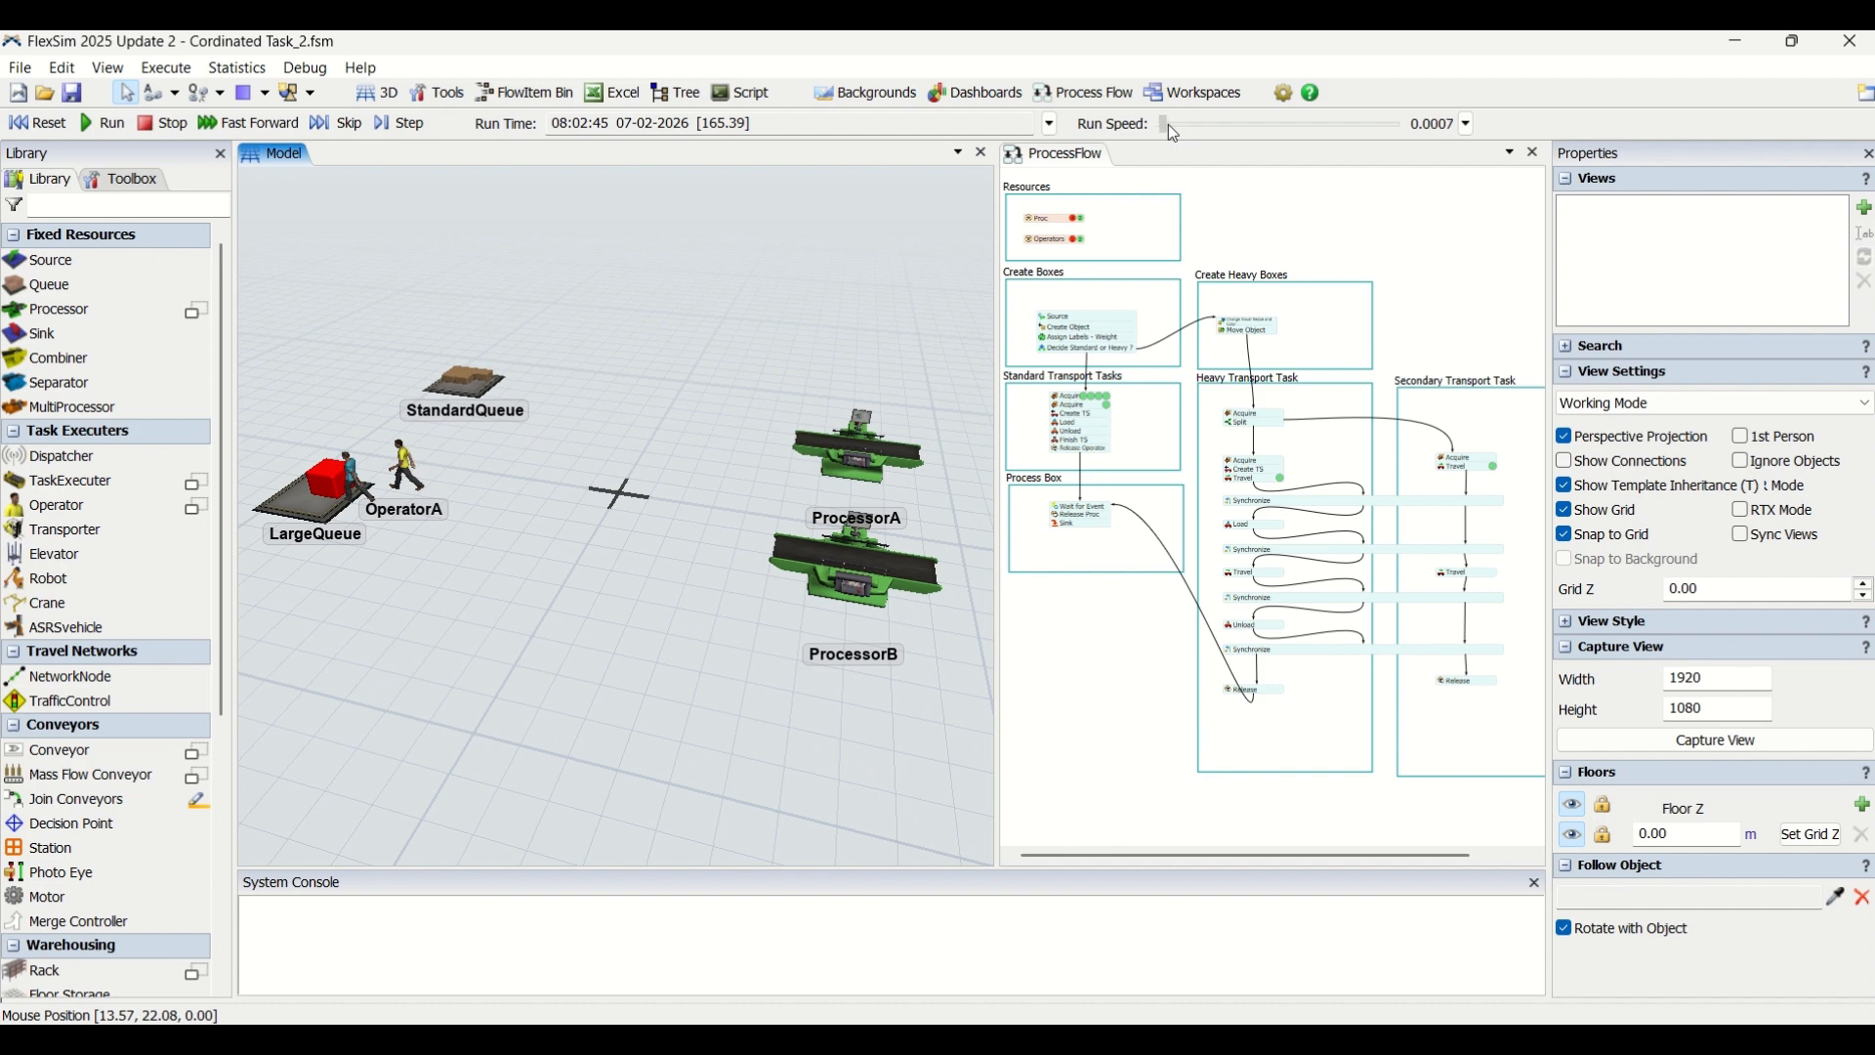
{"action": "left_click_drag", "start_coordinate": [528, 594], "coordinate": [718, 661]}
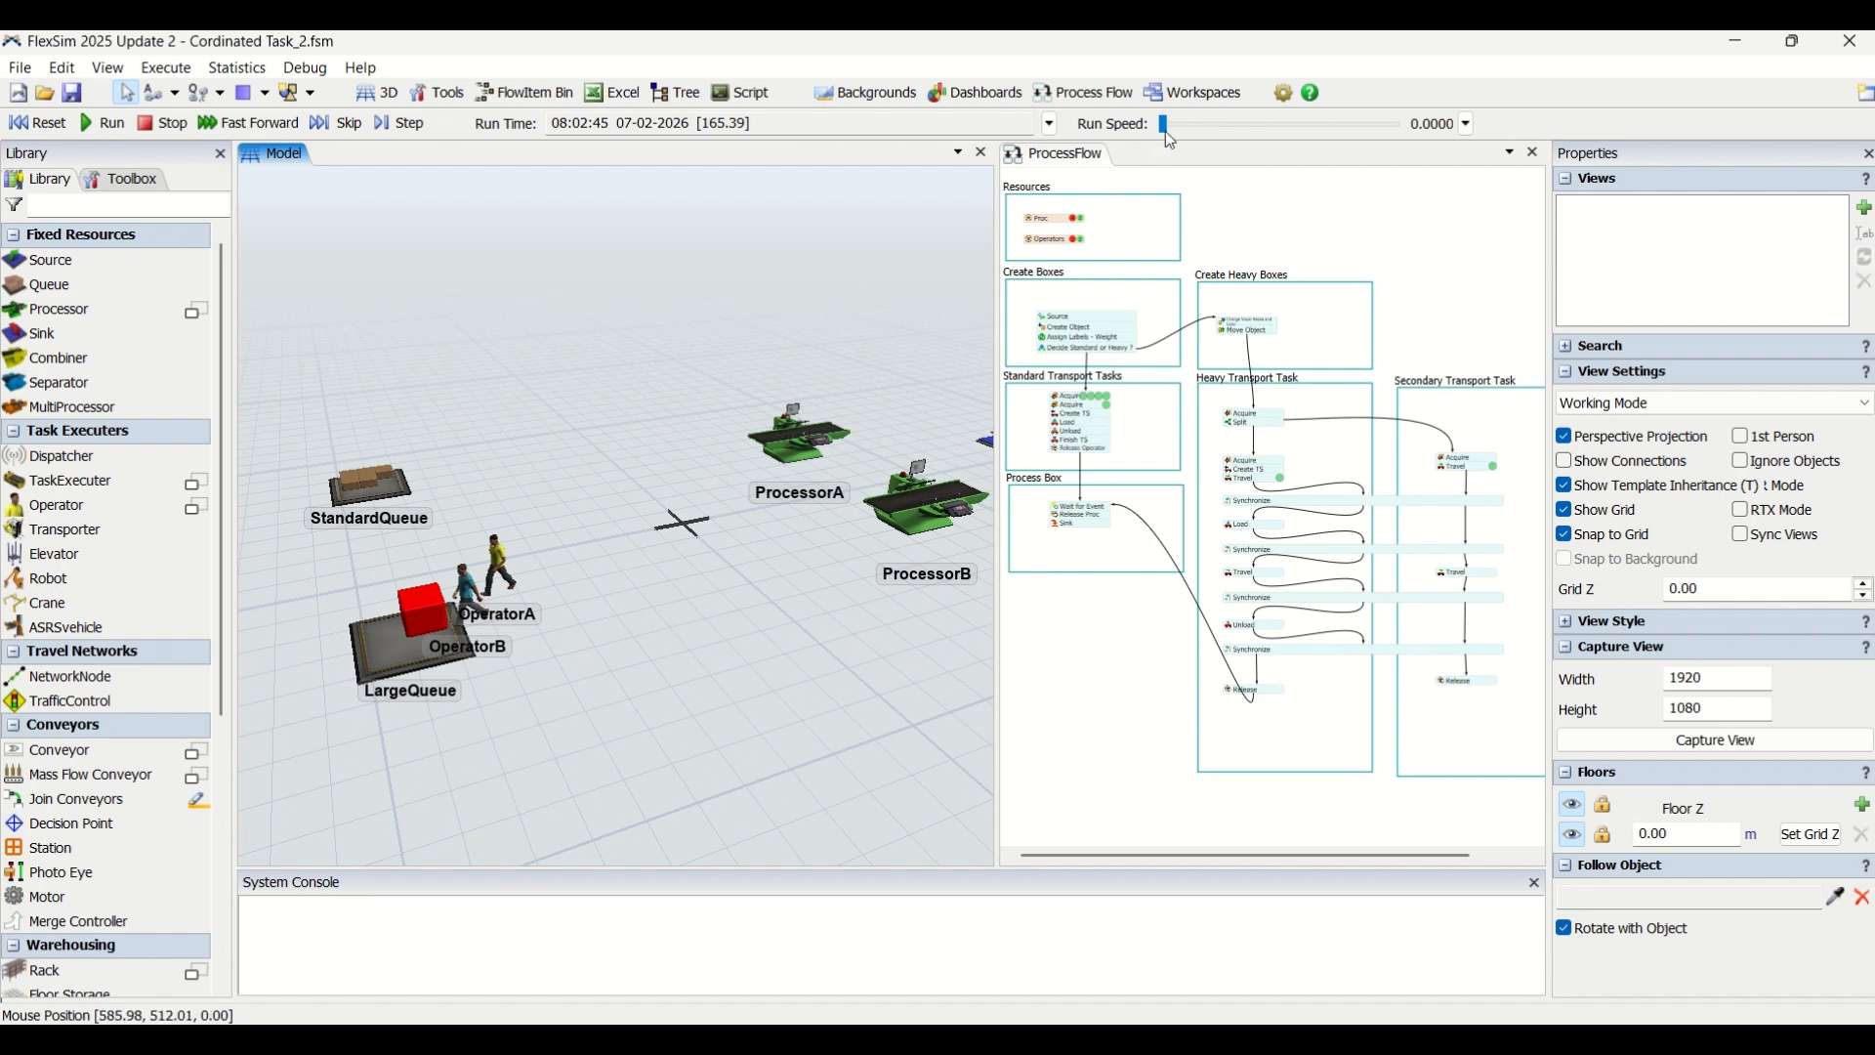
Run at 0.17 to examine the synchronized transport of the heavy box, then raise the run speed to 1.55.
{"action": "left_click_drag", "start_coordinate": [1169, 127], "coordinate": [1176, 129]}
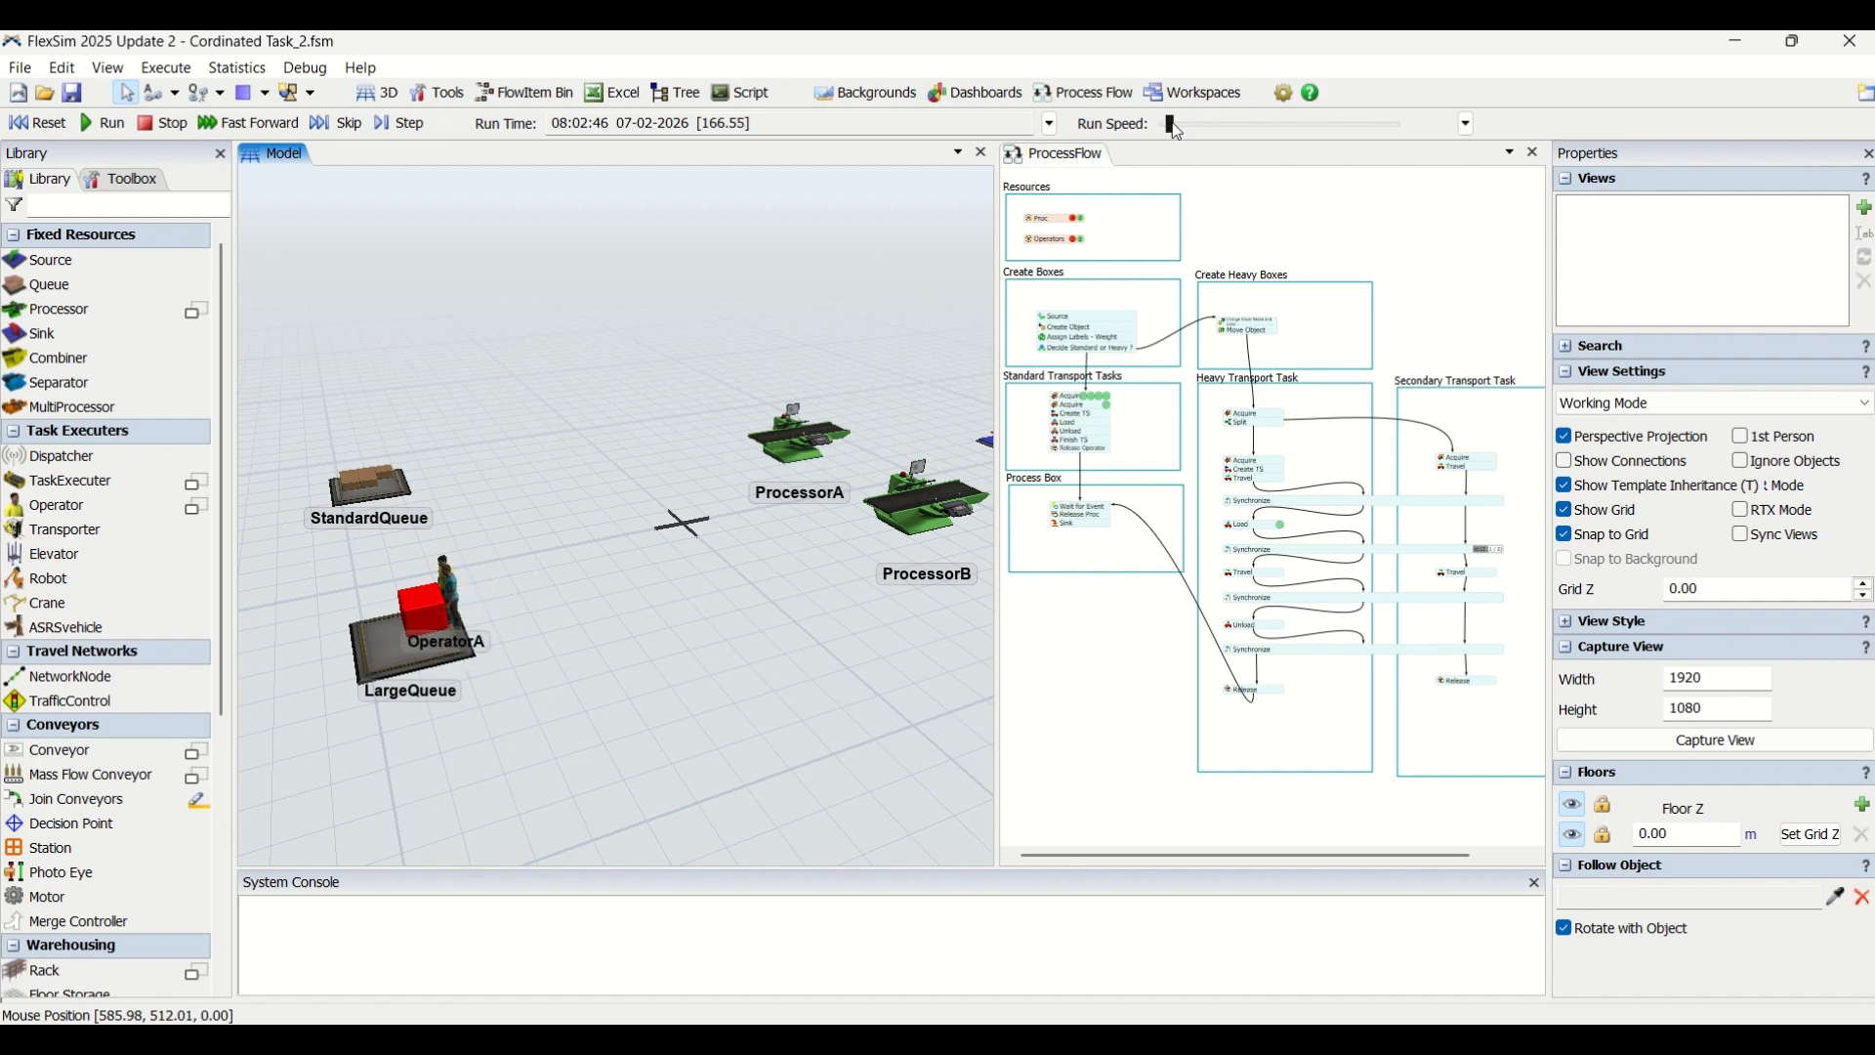
{"action": "left_click_drag", "start_coordinate": [1178, 125], "coordinate": [1181, 127]}
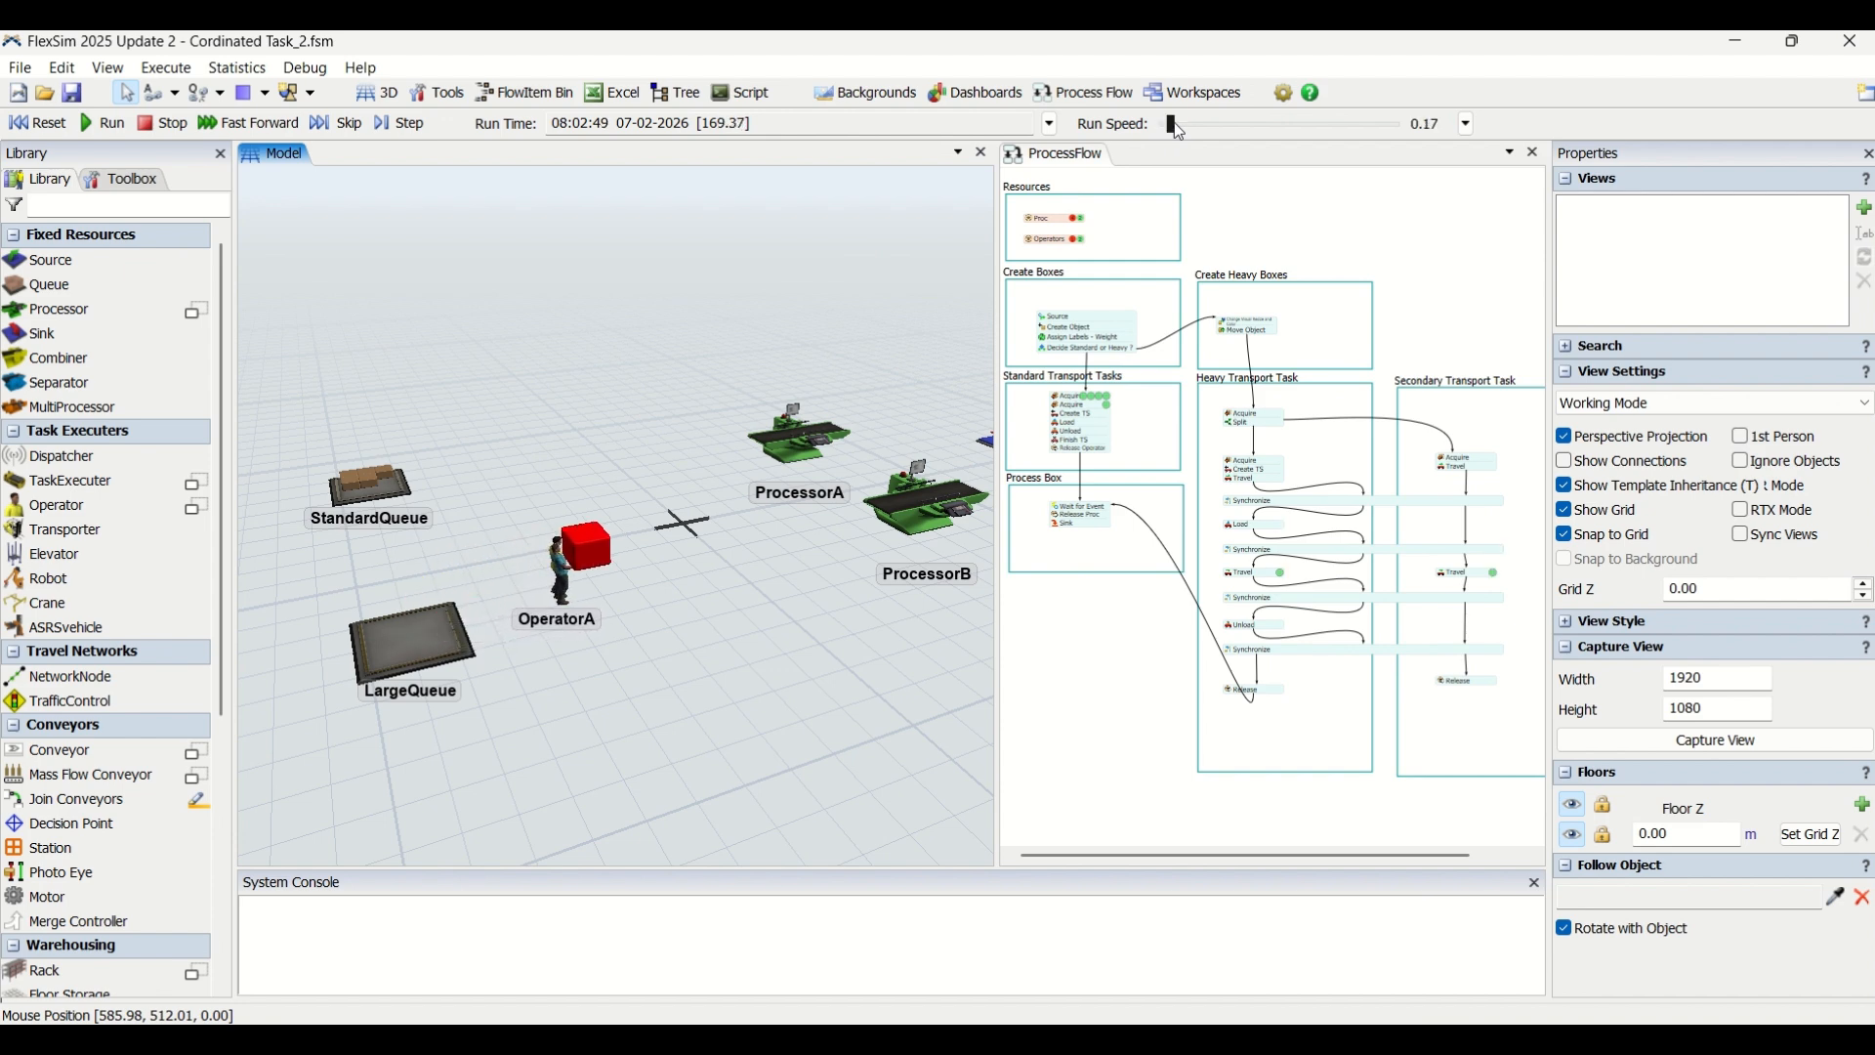
{"action": "scroll", "coordinate": [759, 583], "scroll_direction": "down", "scroll_amount": 2}
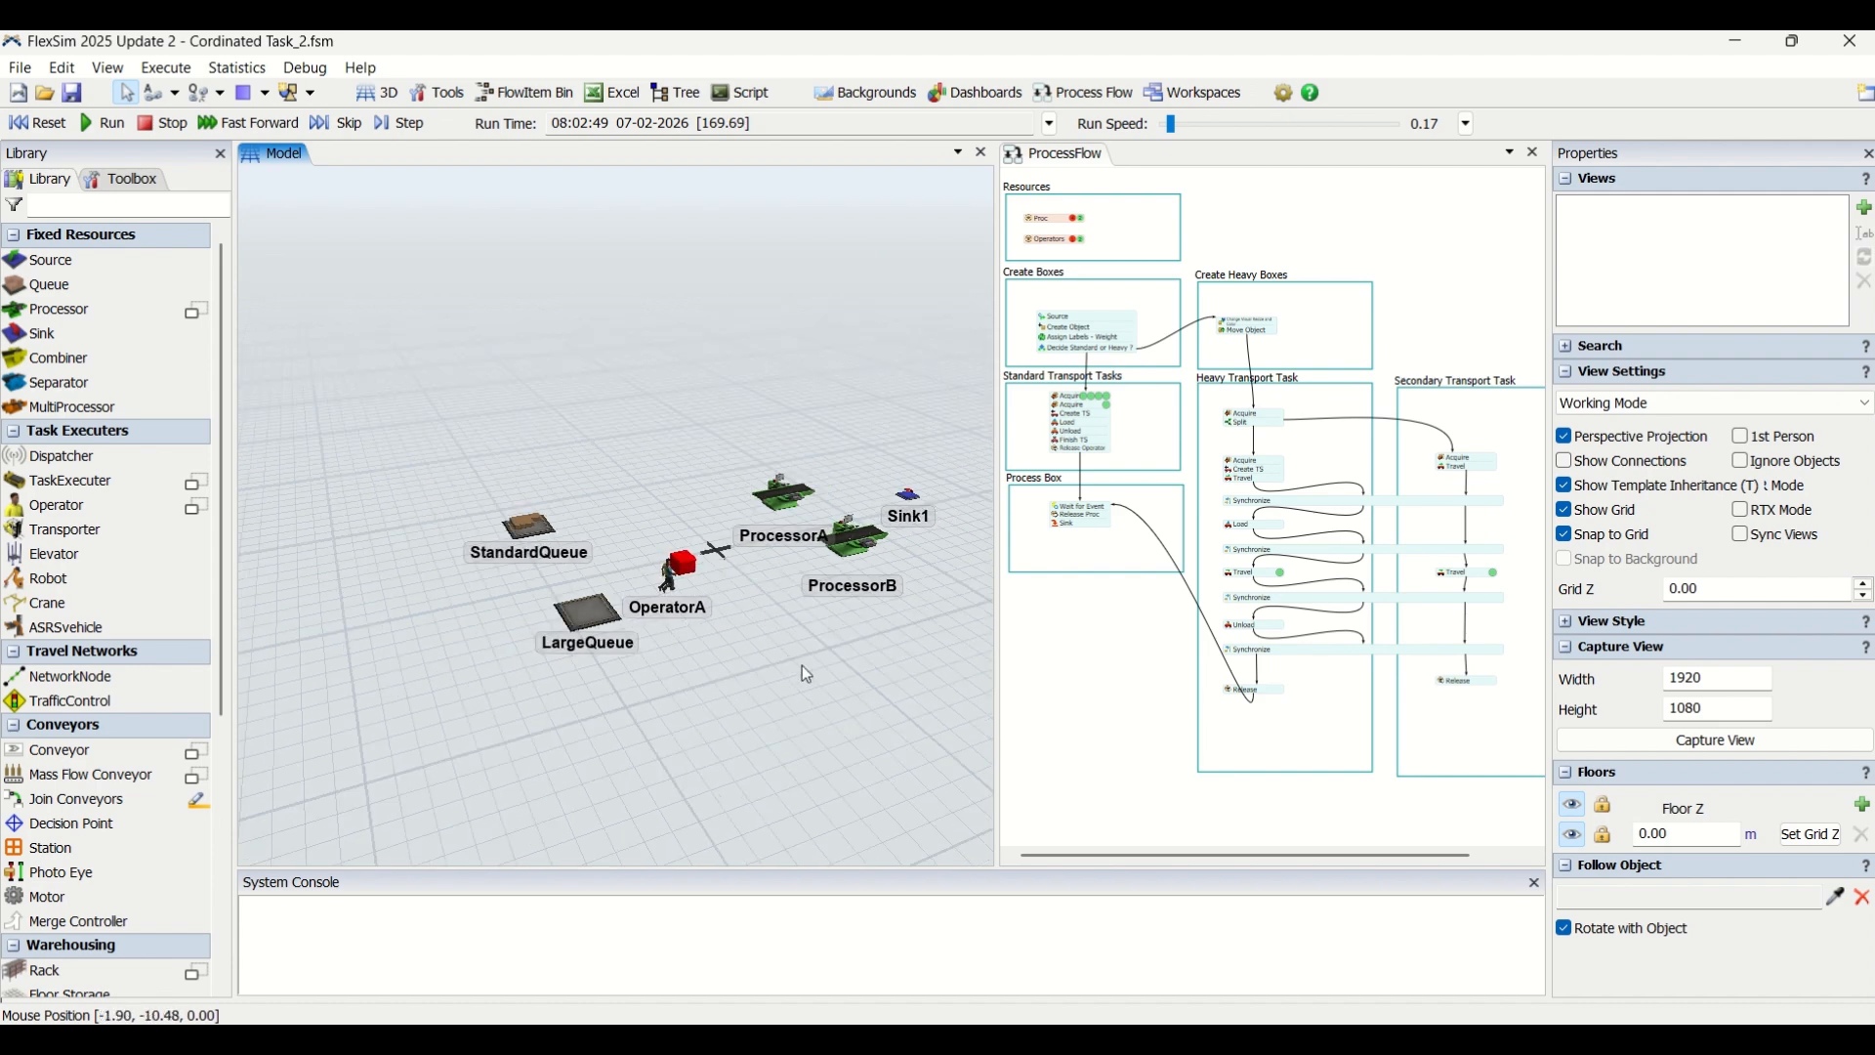
{"action": "scroll", "coordinate": [976, 508], "scroll_direction": "up", "scroll_amount": 2}
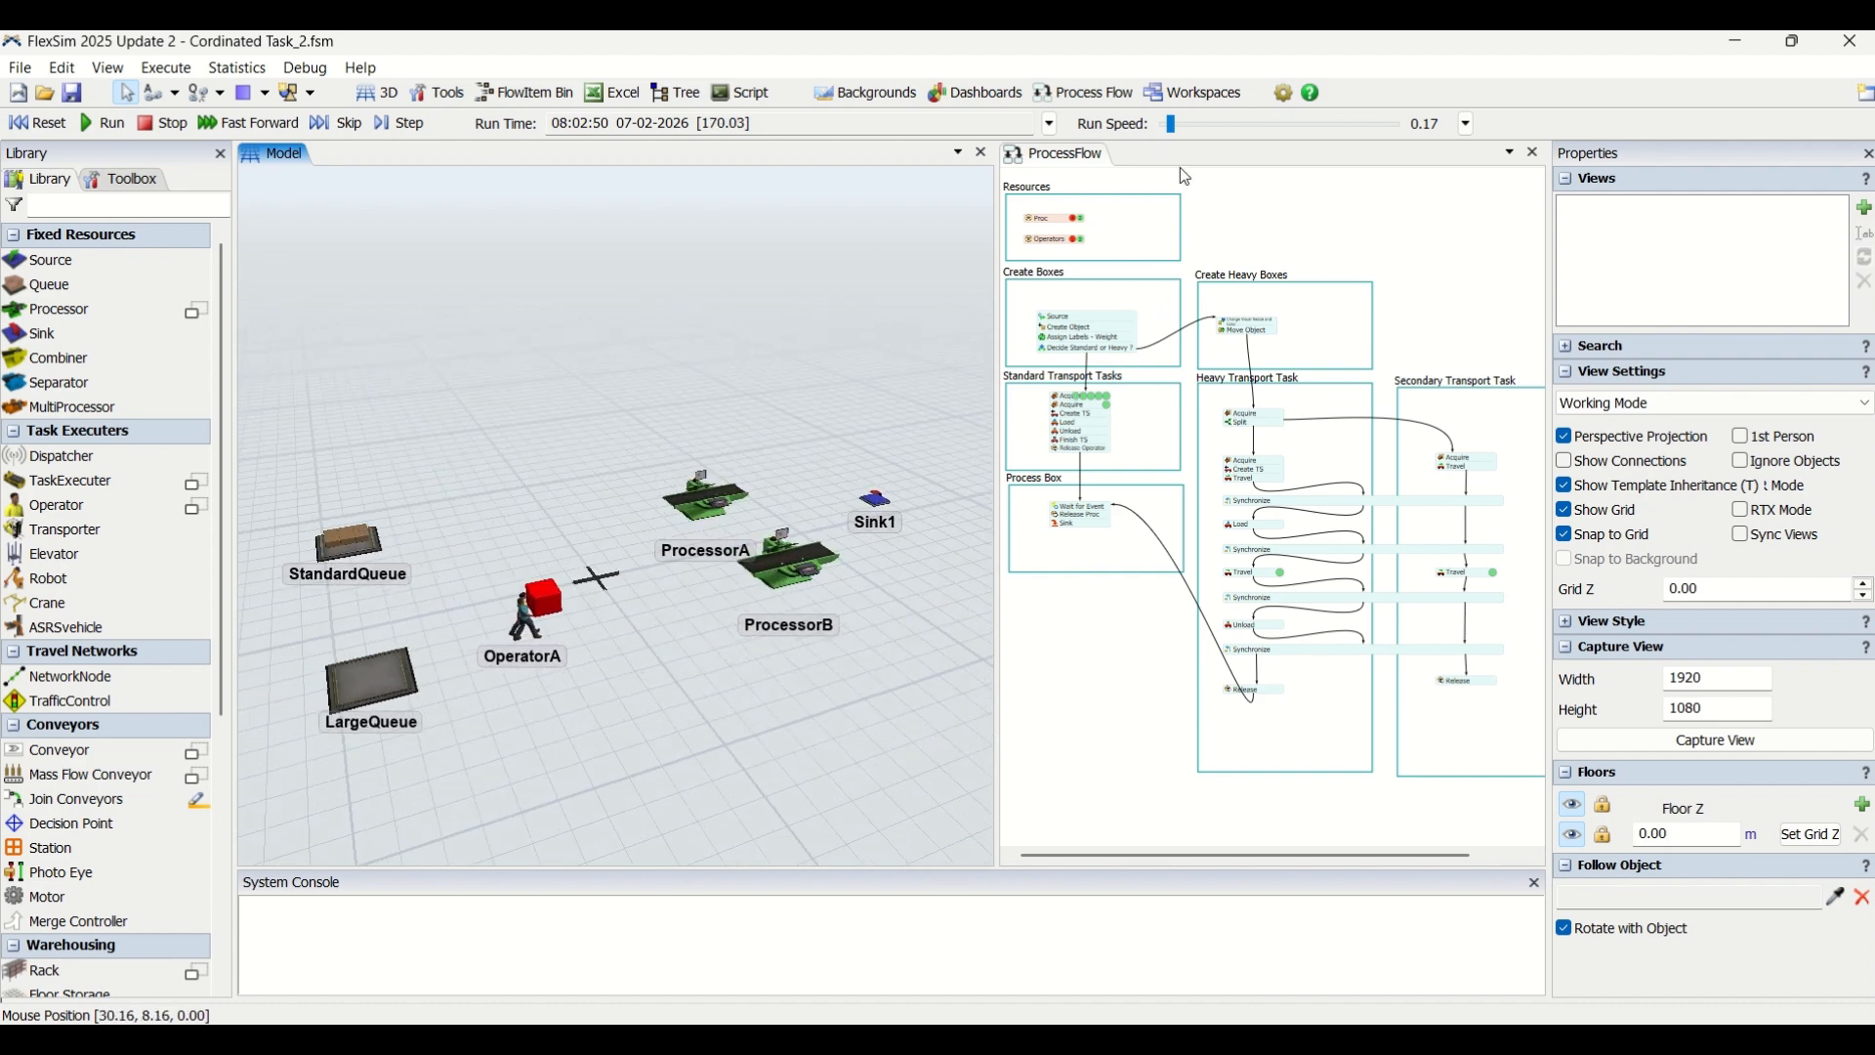
{"action": "left_click_drag", "start_coordinate": [1171, 125], "coordinate": [1179, 125]}
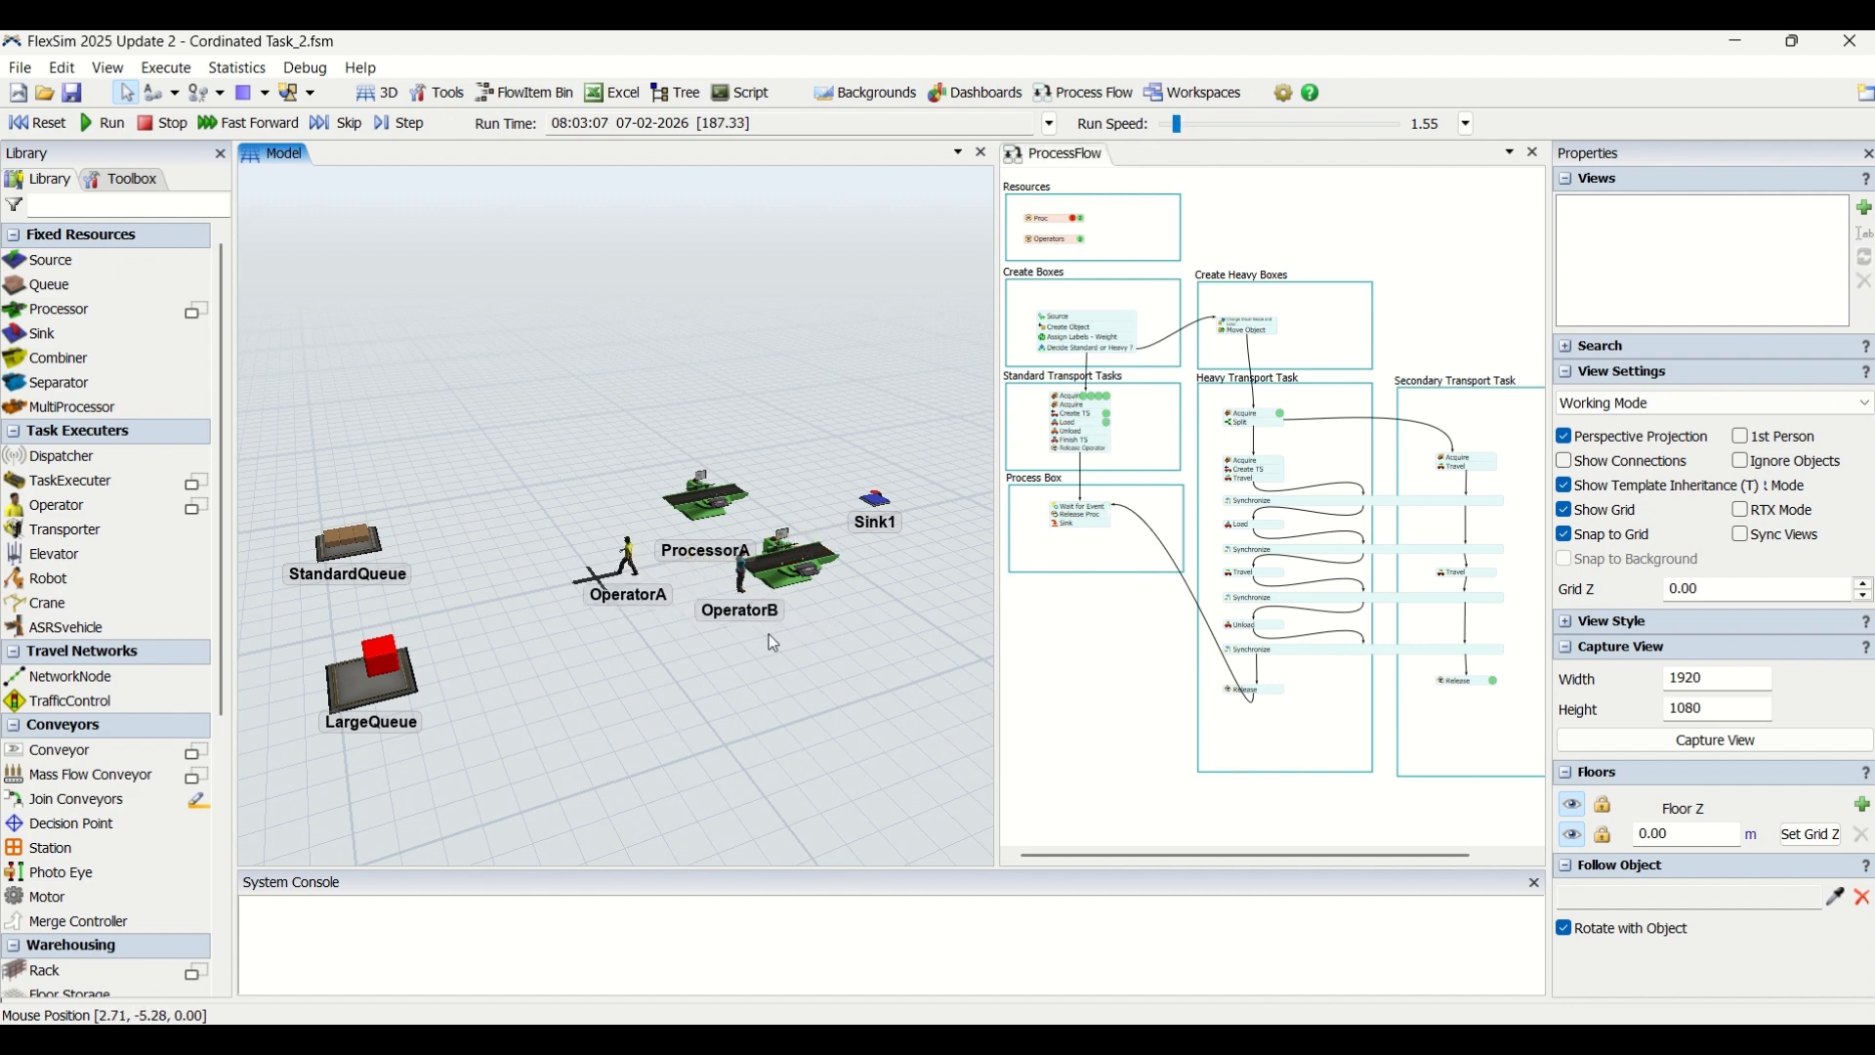
Switch the 3D view to Presentation Mode and frame it closely on LargeQueue, the operators and the processors.
{"action": "left_click", "coordinate": [1716, 403]}
{"action": "left_click", "coordinate": [1660, 430]}
{"action": "left_click_drag", "start_coordinate": [758, 703], "coordinate": [819, 630]}
{"action": "scroll", "coordinate": [704, 670], "scroll_direction": "up", "scroll_amount": 5}
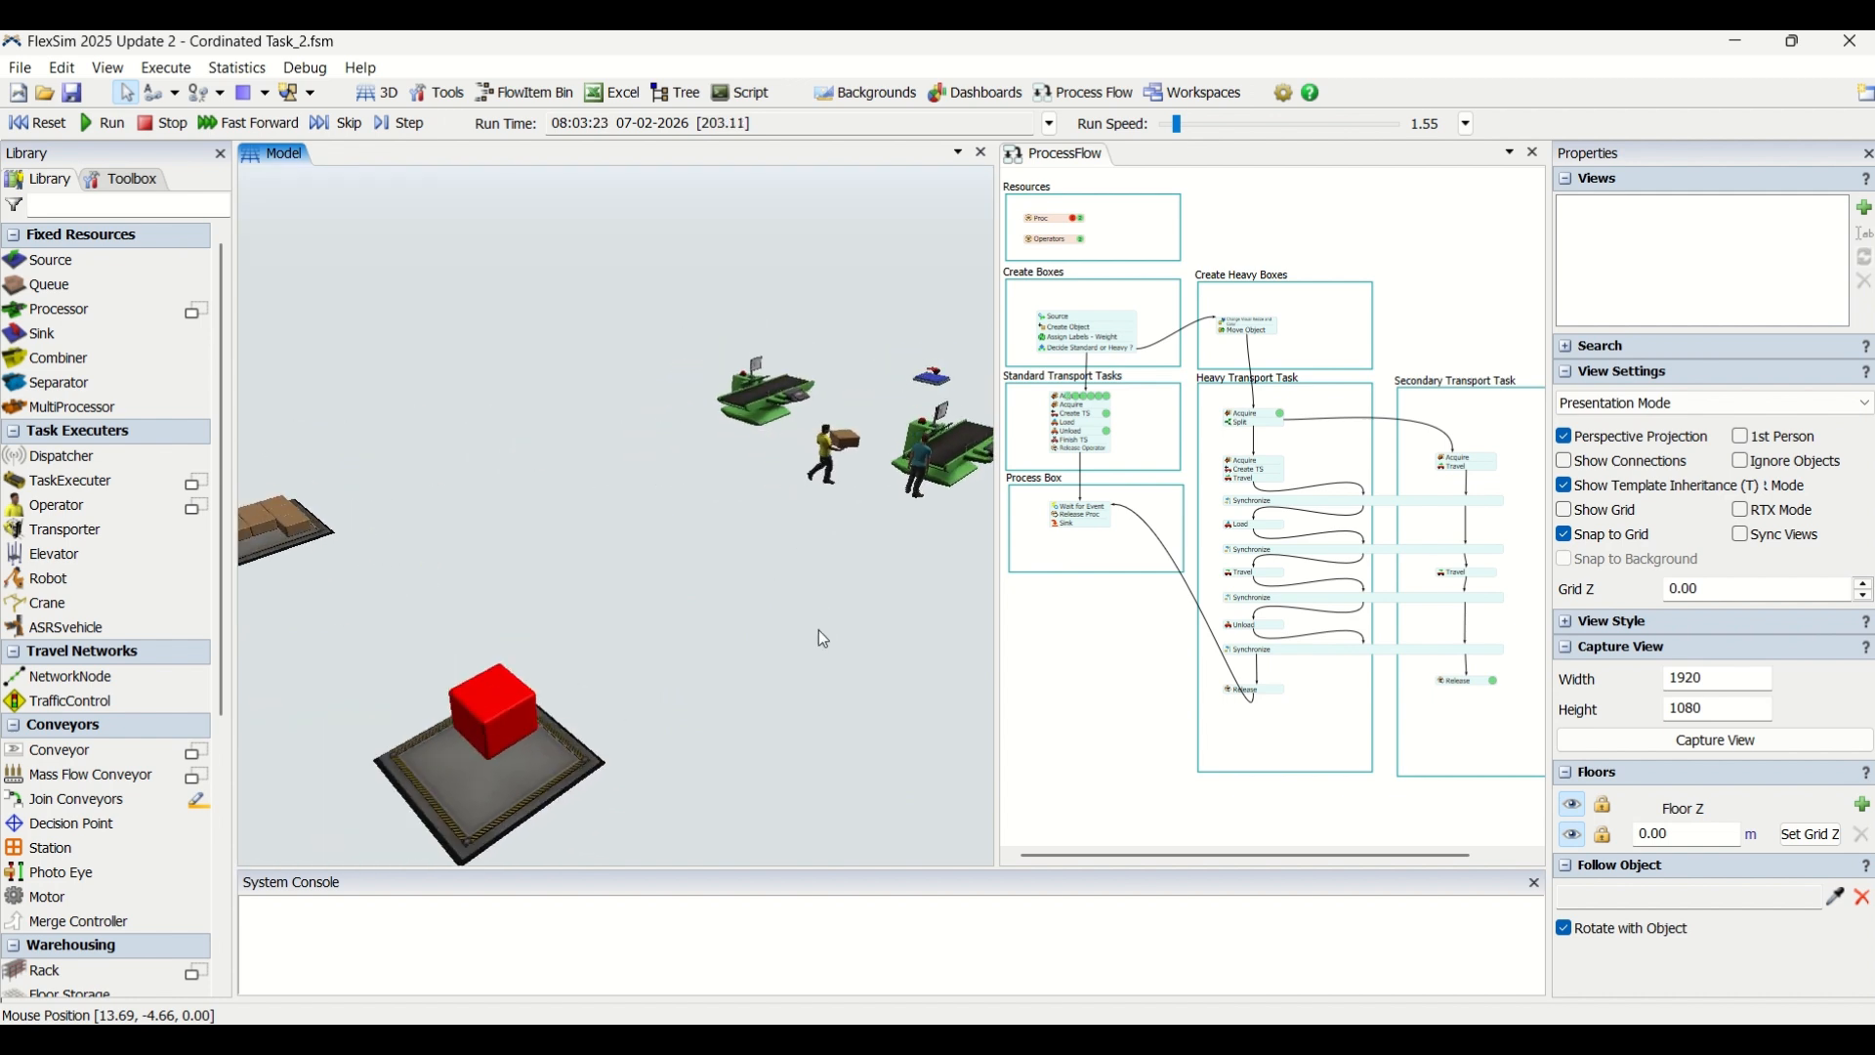